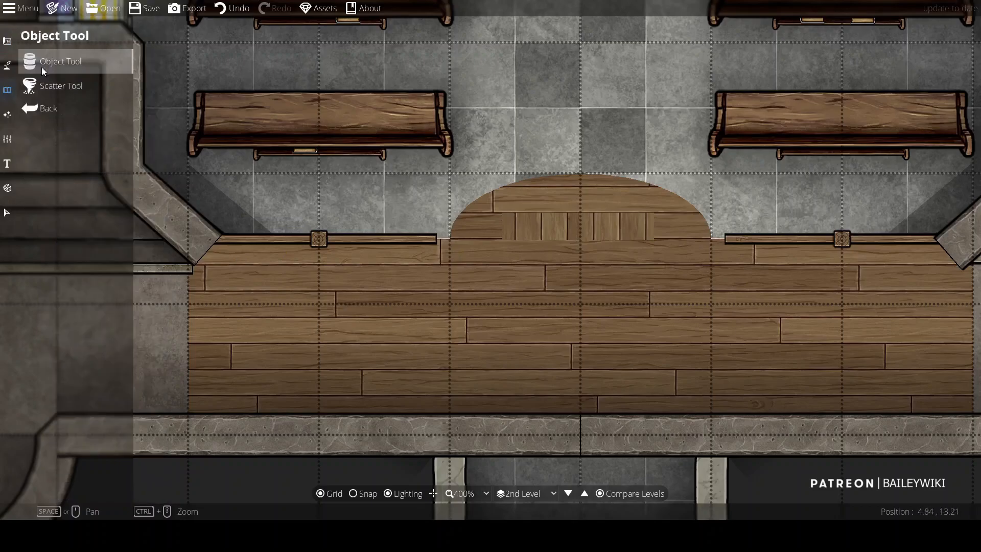
Step: Search the library for wardrobe and place a wardrobe on the rounded wooden alcove between the pews
text(wardrobe)
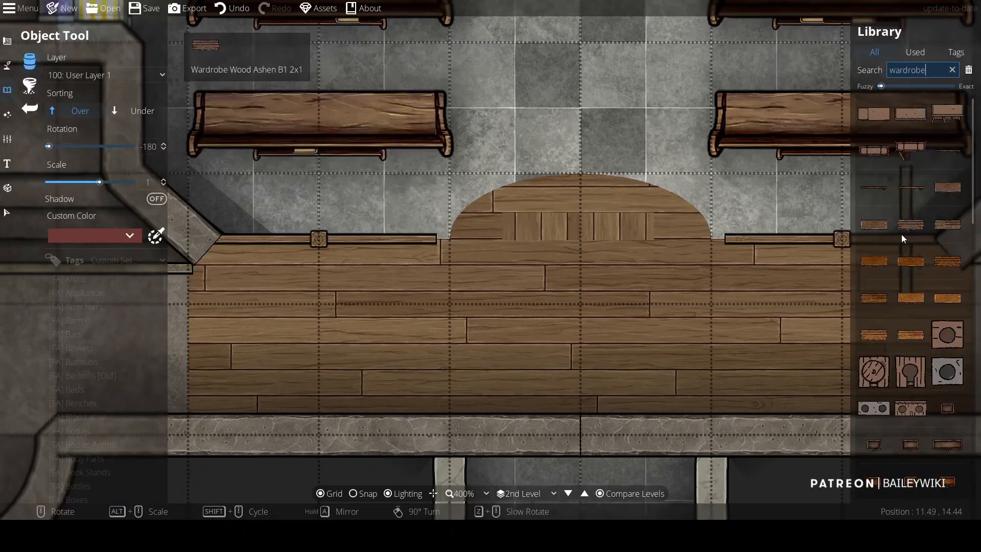
click(875, 224)
click(578, 210)
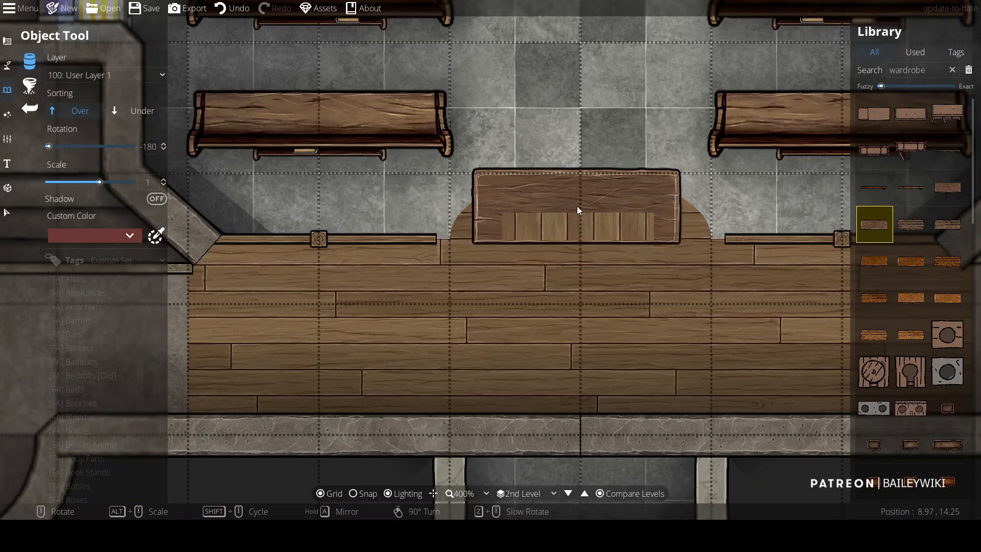
Step: With the Path Tool on User Layer 2, draw short vertical line paths across the wardrobe's slatted front panel
scroll(578, 210, down, 3)
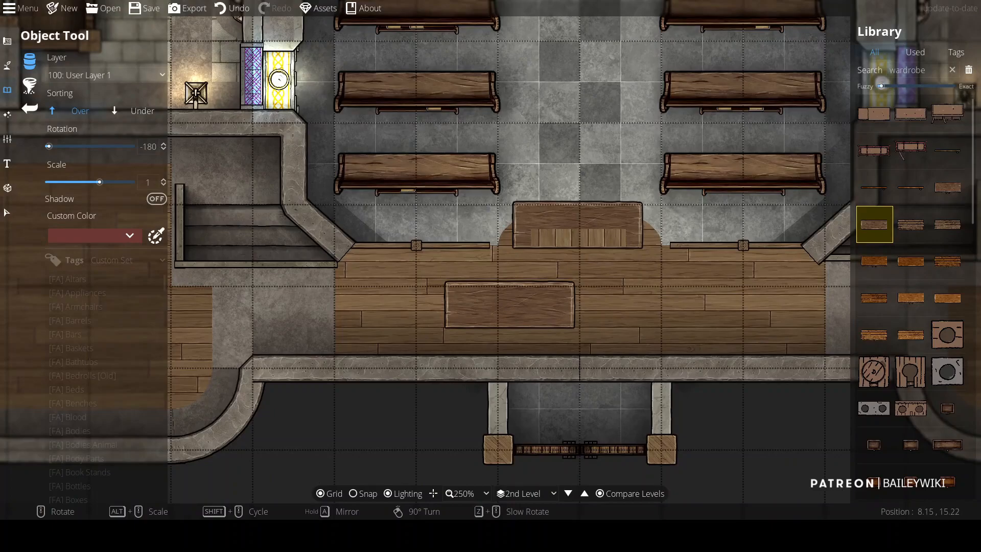
scroll(575, 256, up, 4)
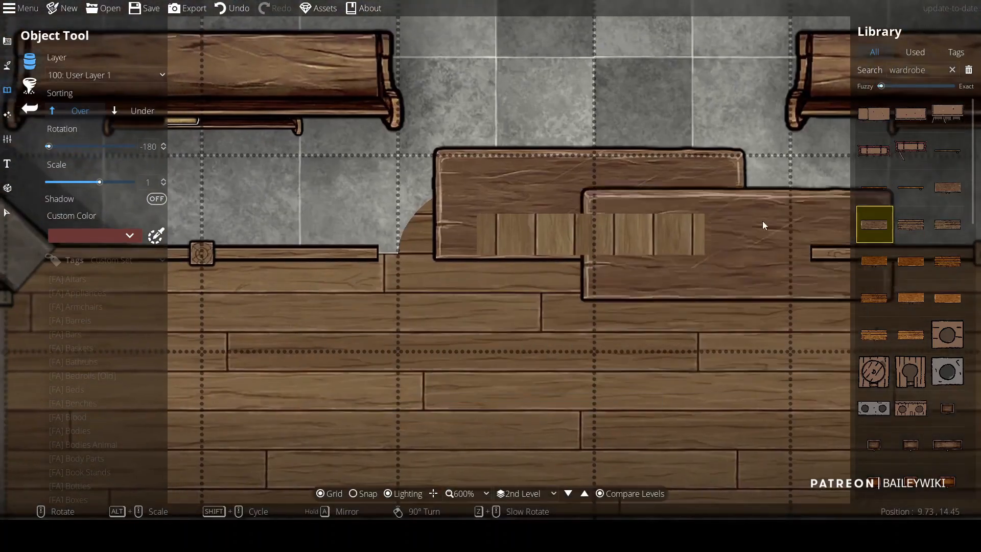
click(72, 135)
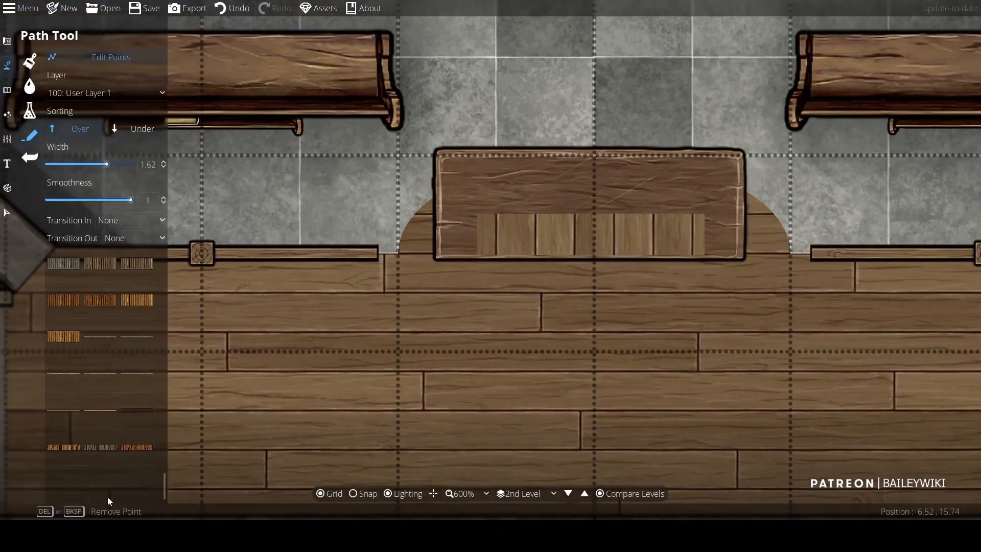
scroll(200, 134, up, 1)
click(95, 93)
click(91, 211)
click(487, 189)
click(487, 247)
right_click(487, 248)
click(477, 190)
click(477, 246)
right_click(477, 246)
click(509, 246)
right_click(508, 246)
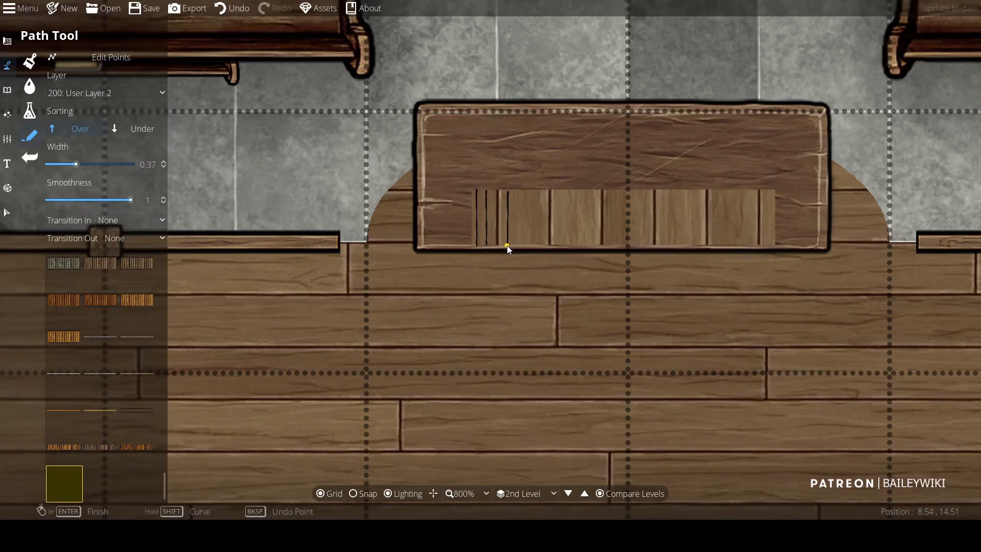
Step: Draw more vertical line paths with fade transitions across the rest of the slatted panel
click(516, 190)
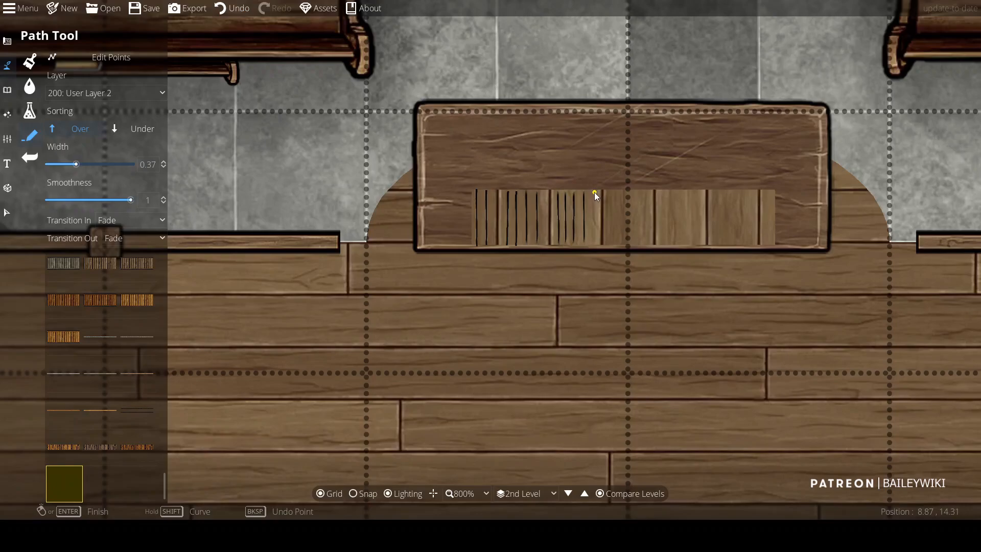
click(594, 246)
right_click(593, 245)
click(610, 194)
click(612, 247)
right_click(611, 248)
click(619, 195)
click(618, 245)
right_click(618, 245)
click(636, 191)
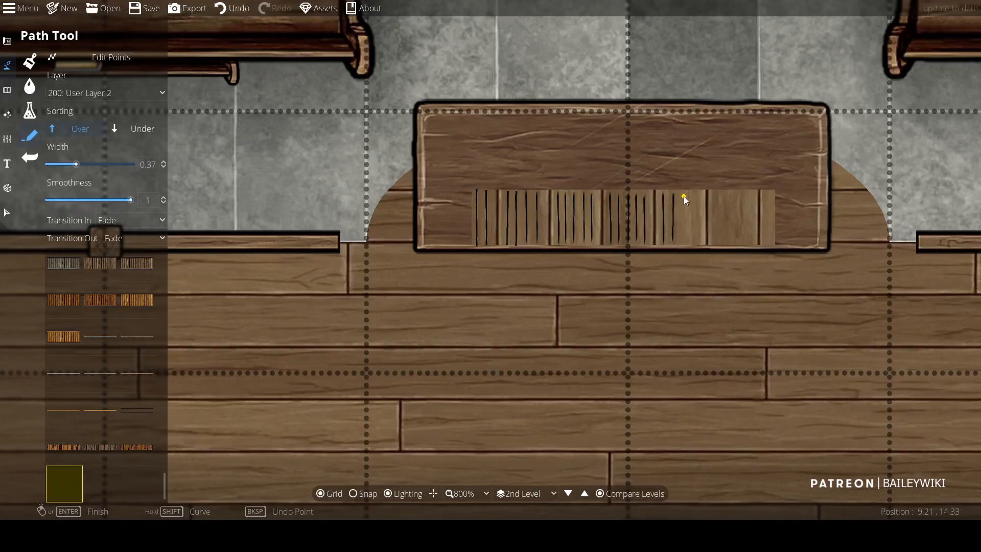
click(683, 243)
right_click(683, 243)
drag(717, 245, 638, 260)
click(658, 207)
click(657, 258)
right_click(658, 258)
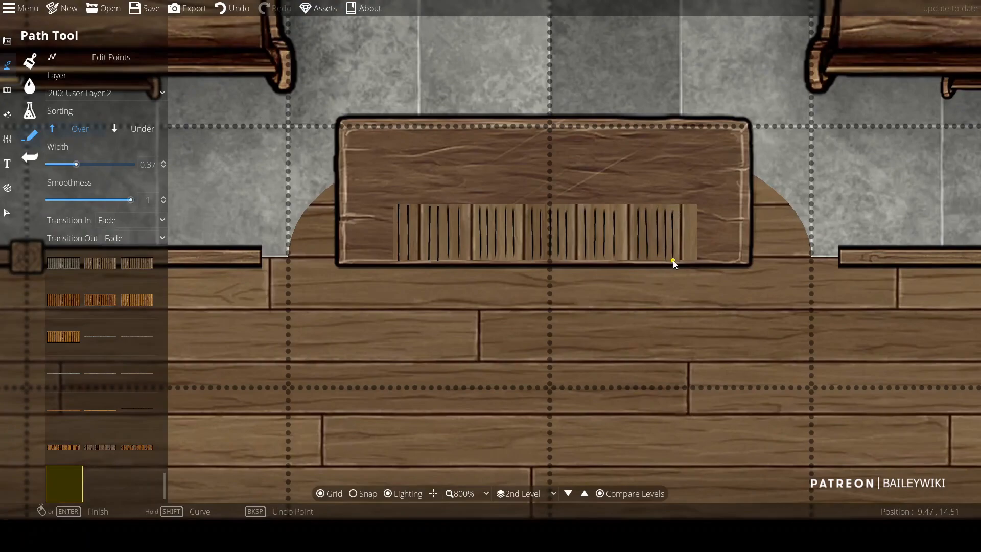
scroll(692, 262, down, 2)
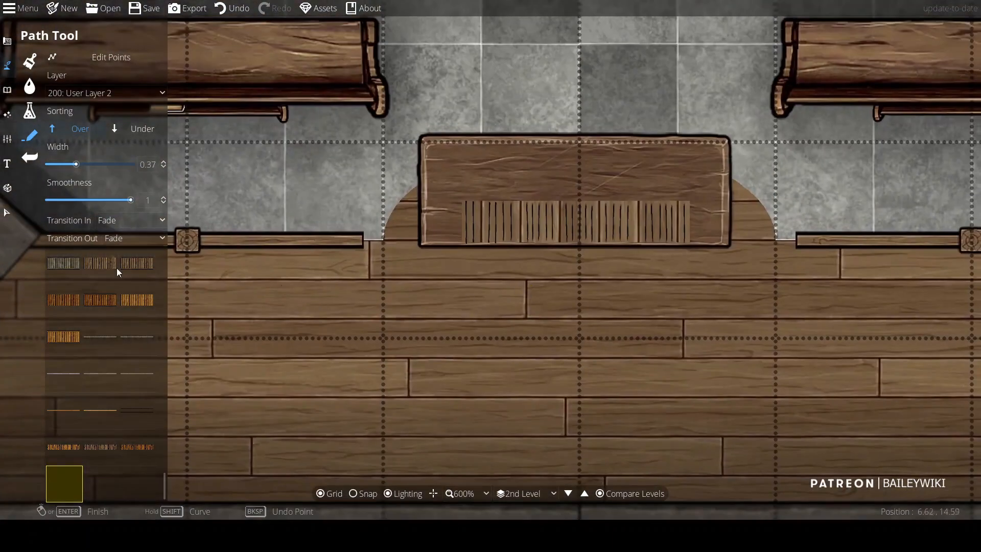
drag(164, 487, 158, 362)
scroll(463, 208, up, 2)
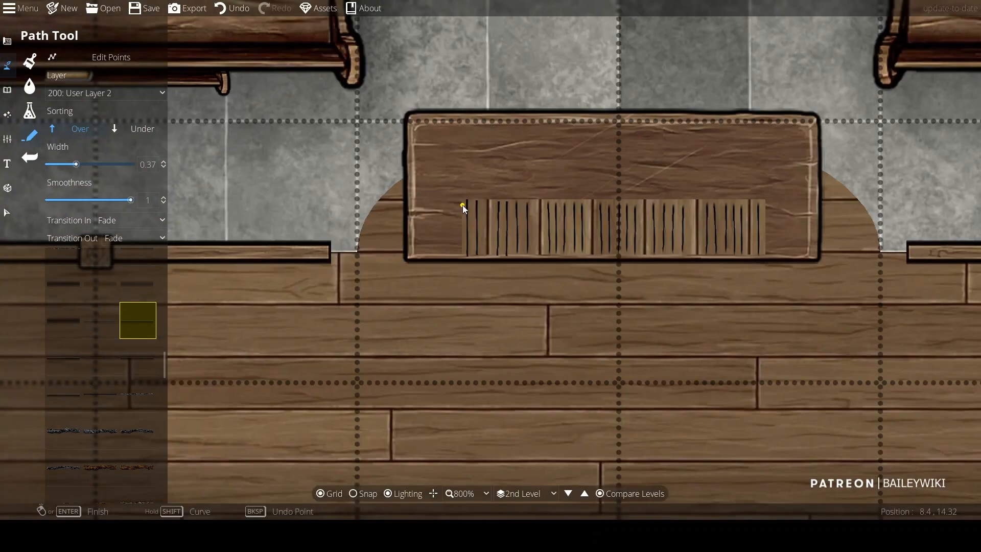
click(766, 198)
right_click(765, 198)
key(ctrl+z)
Step: Set the path width to 0.24 without transitions and draw a thin horizontal line along the top of the slatted panel
click(130, 221)
click(124, 240)
click(127, 238)
click(128, 257)
click(464, 199)
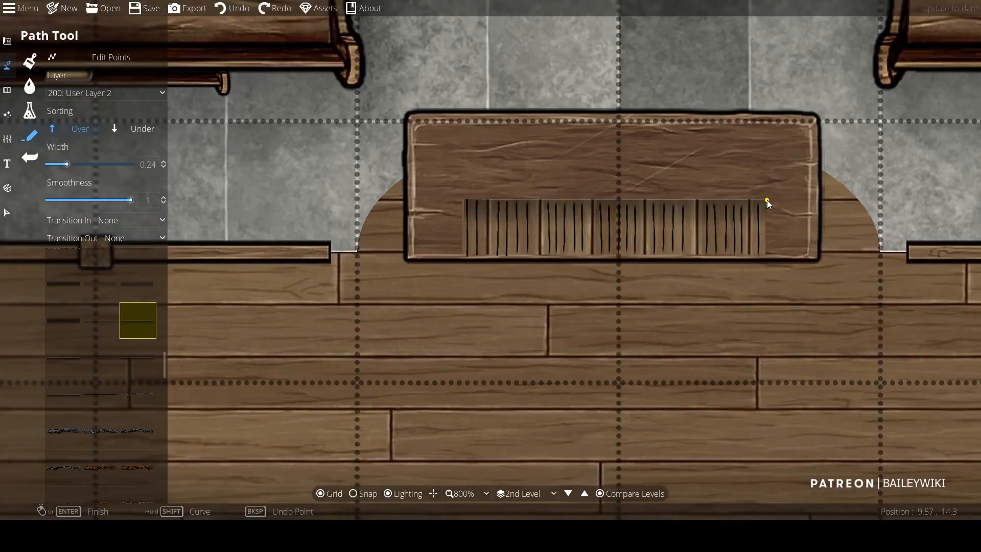
click(121, 239)
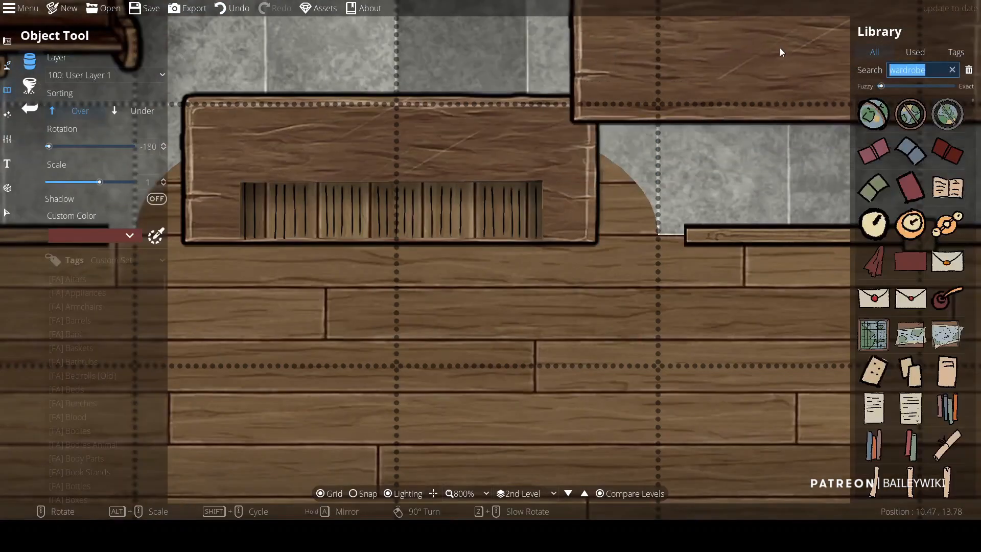
Step: Search the library for circle, choose a circle asset and set the custom object color to near-black
text(circle)
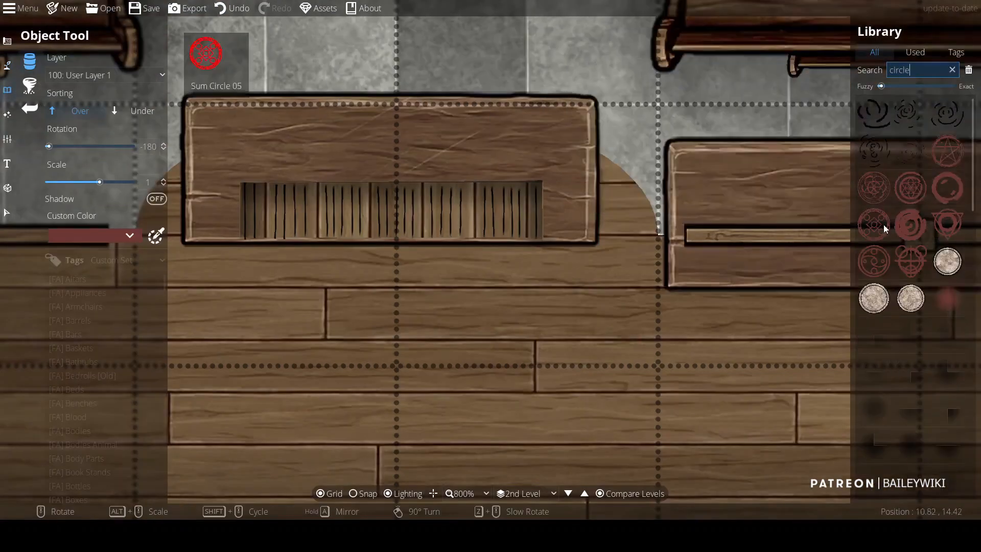
scroll(931, 162, down, 5)
scroll(886, 291, down, 1)
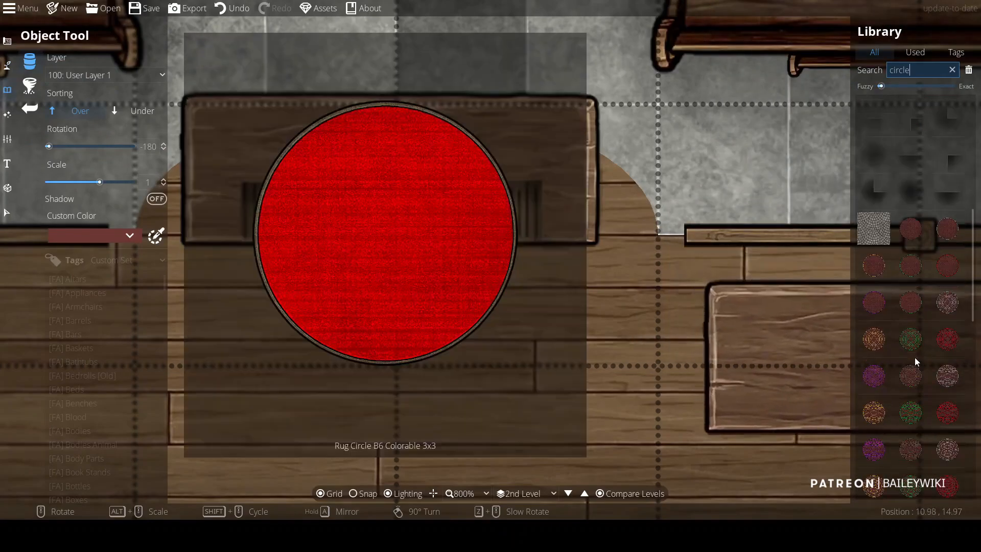
click(875, 267)
click(97, 236)
click(91, 327)
click(97, 236)
click(72, 349)
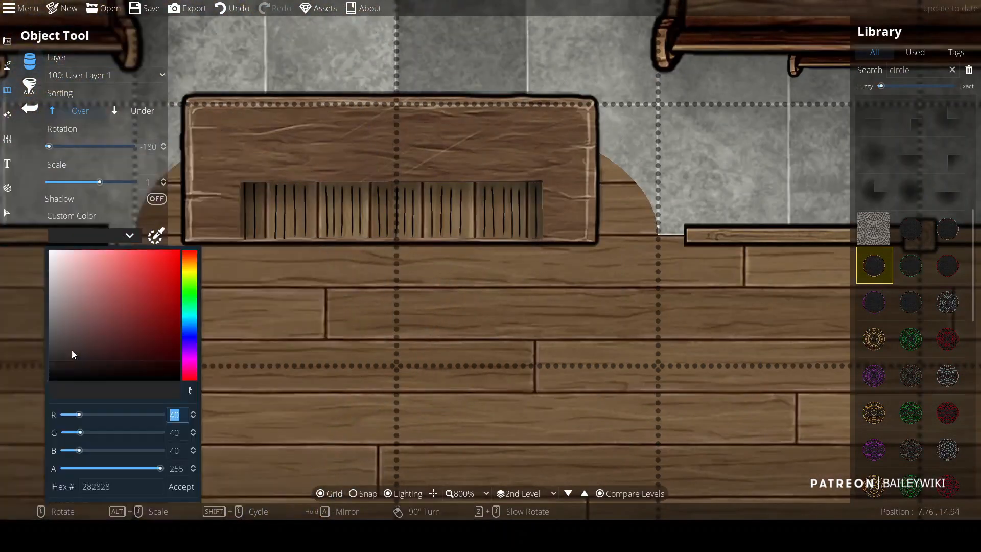
drag(71, 353, 74, 391)
click(178, 489)
Step: Pick a ringed black circle asset and place a small circle at the wardrobe's top left corner
click(423, 239)
key(ctrl+z)
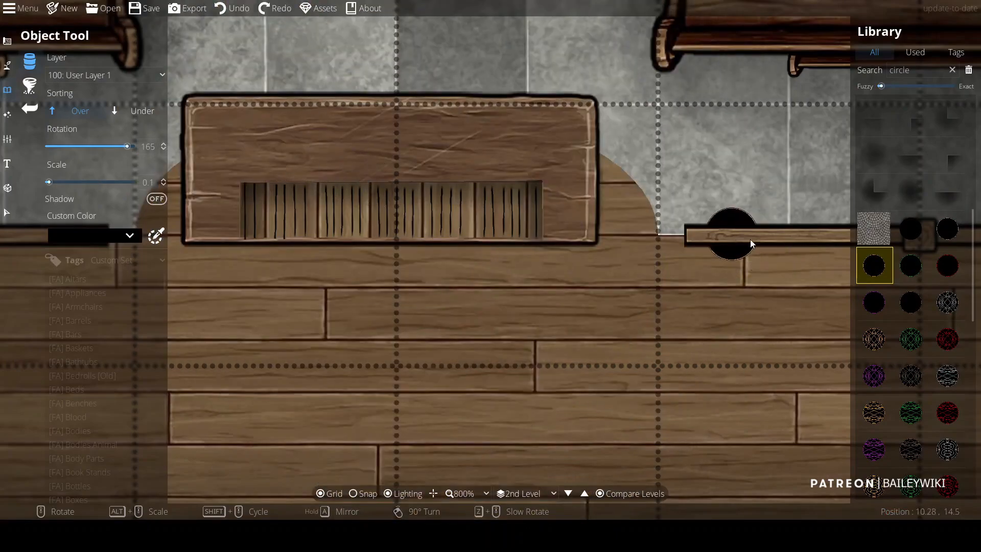
scroll(913, 289, down, 5)
click(874, 230)
scroll(244, 149, down, 2)
scroll(245, 149, up, 2)
click(948, 267)
scroll(256, 153, up, 6)
scroll(233, 140, up, 1)
scroll(232, 134, down, 1)
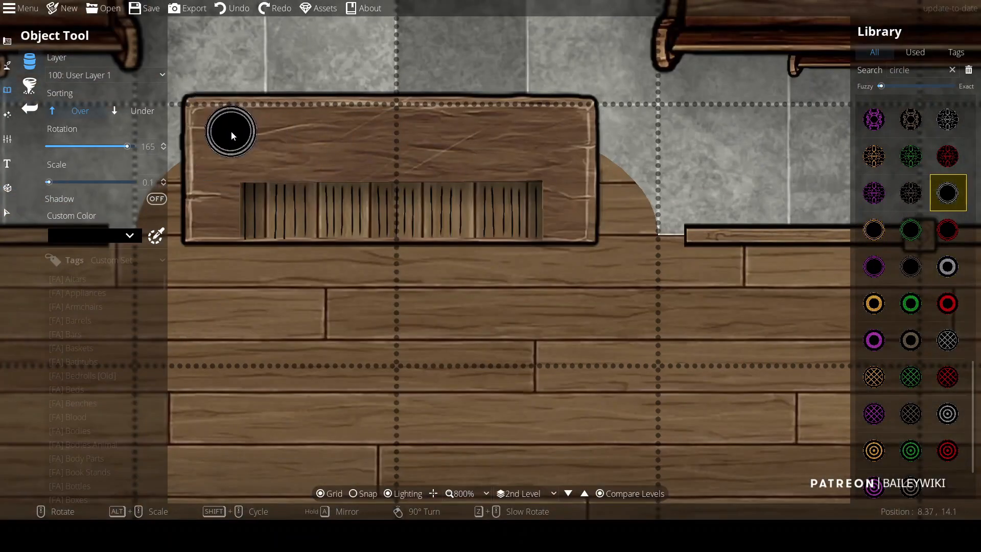
click(164, 181)
click(231, 138)
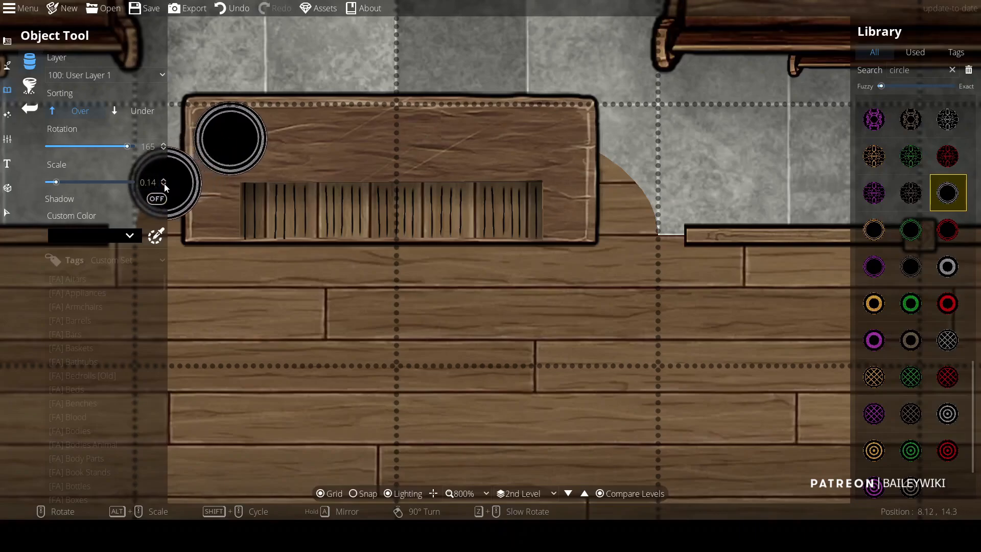
Step: Place more circles in a row along the wardrobe top, lowering the scale slightly for each one
click(163, 185)
click(301, 139)
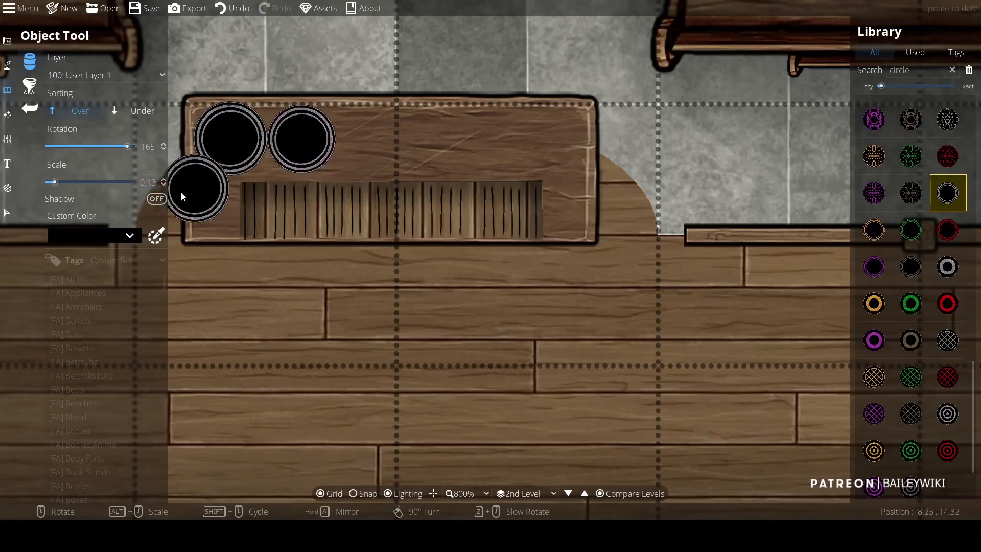
click(164, 185)
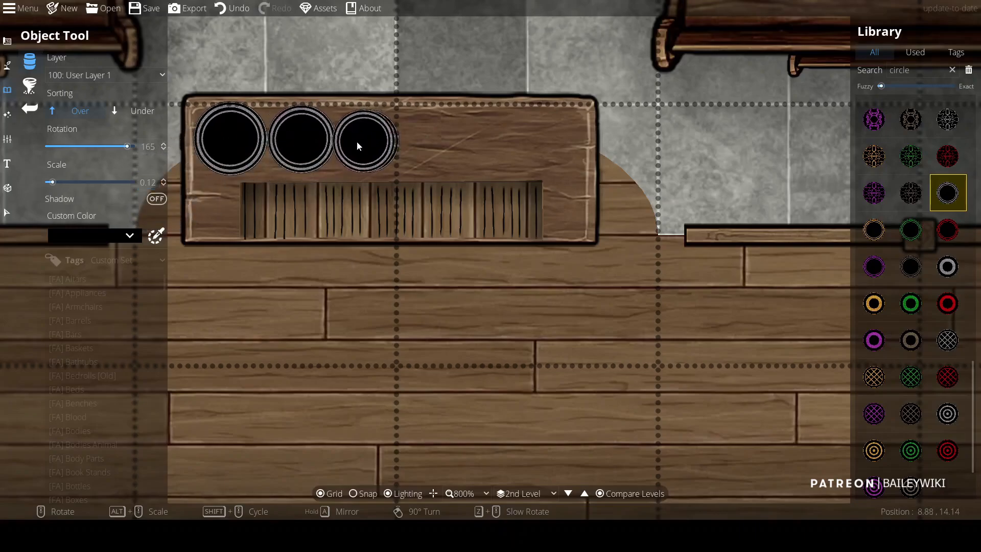
click(368, 140)
click(164, 185)
click(429, 141)
click(163, 185)
click(164, 185)
Step: Adjust the circles into a neat row along the top edge of the wardrobe
scroll(599, 160, down, 1)
key(s)
drag(390, 82, 600, 149)
click(552, 230)
click(467, 151)
click(378, 251)
click(7, 90)
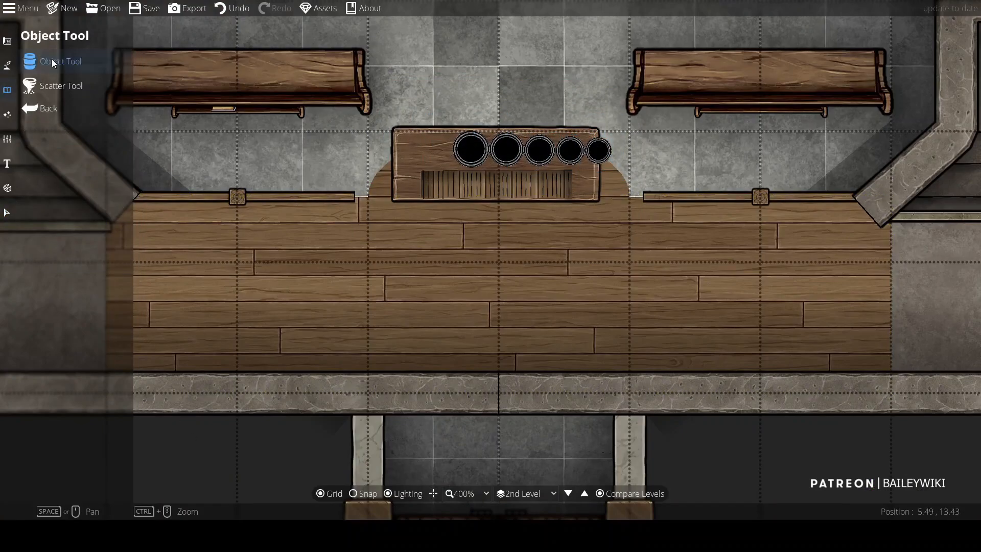
click(41, 61)
Step: Add two larger circles at the left end of the row on the wardrobe
scroll(428, 140, up, 1)
click(163, 181)
click(436, 156)
click(164, 181)
click(346, 149)
scroll(303, 243, down, 3)
scroll(264, 307, up, 2)
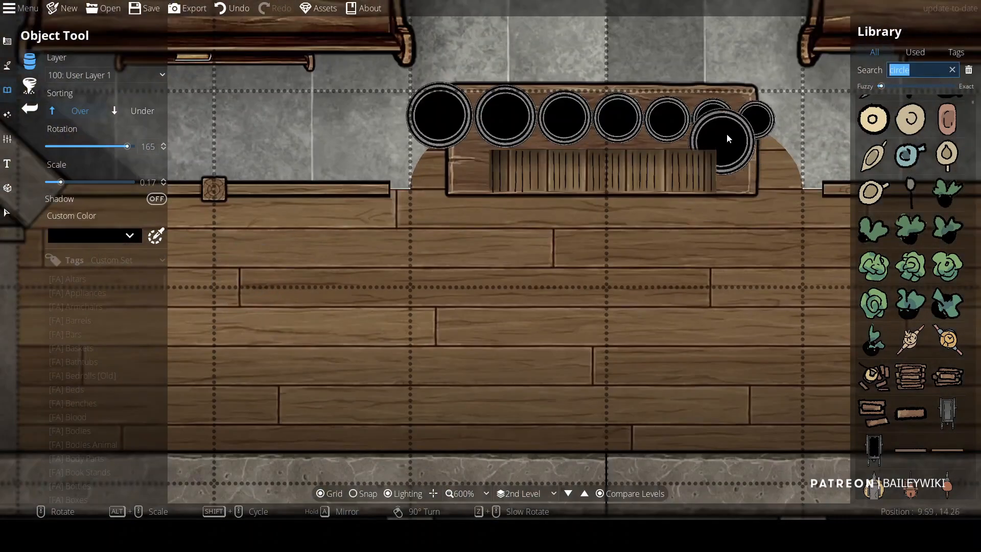
Step: Search the library for pot and choose a pot asset sorted under other objects
text(pot)
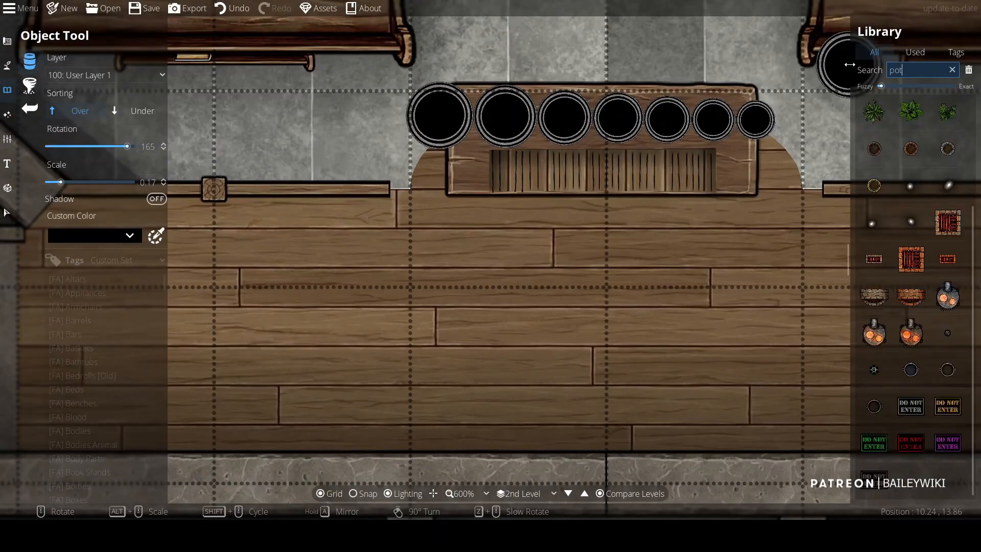
click(948, 149)
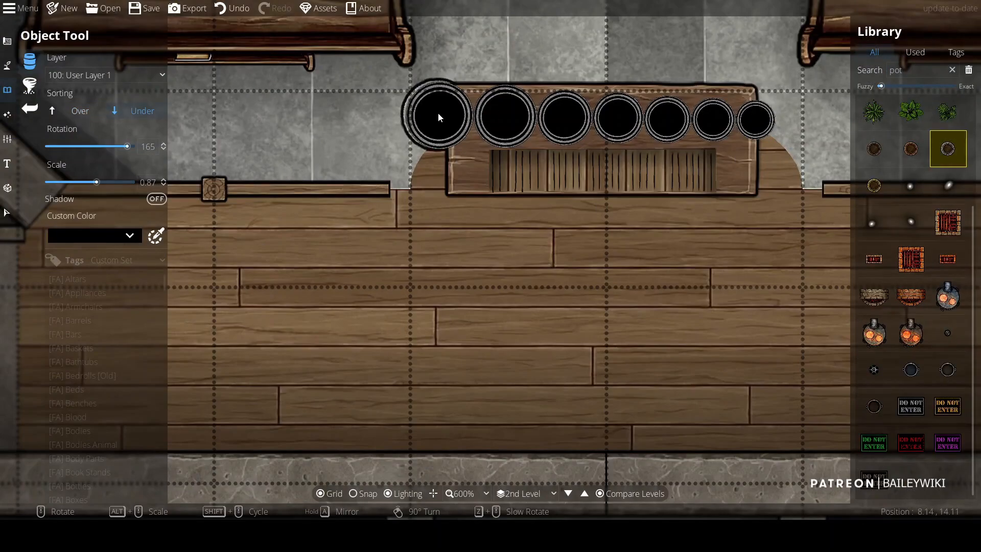
click(8, 212)
drag(369, 99, 779, 118)
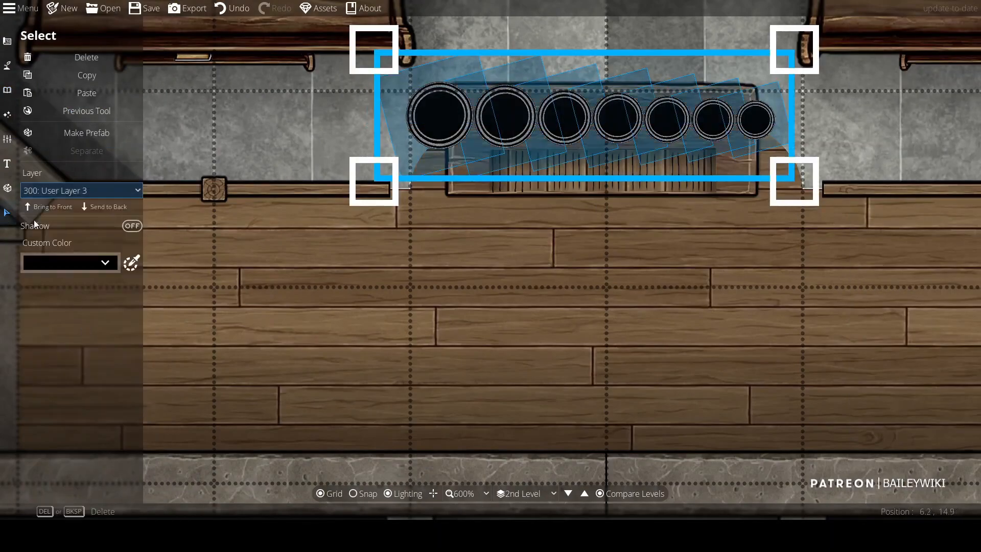
click(7, 90)
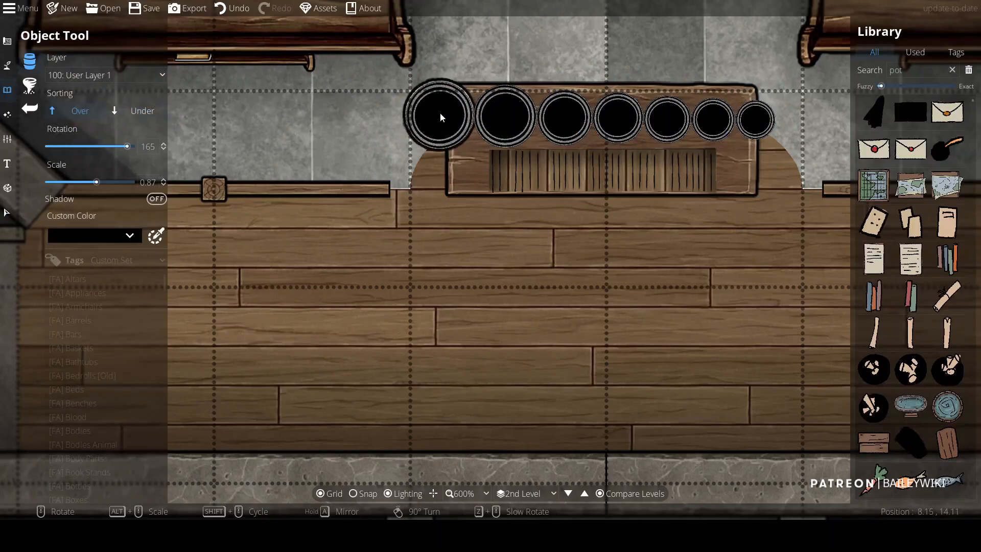
Step: Place pots beneath each circle along the row, reducing the scale from 0.83 down to 0.61
click(163, 185)
click(163, 185)
click(163, 185)
click(163, 185)
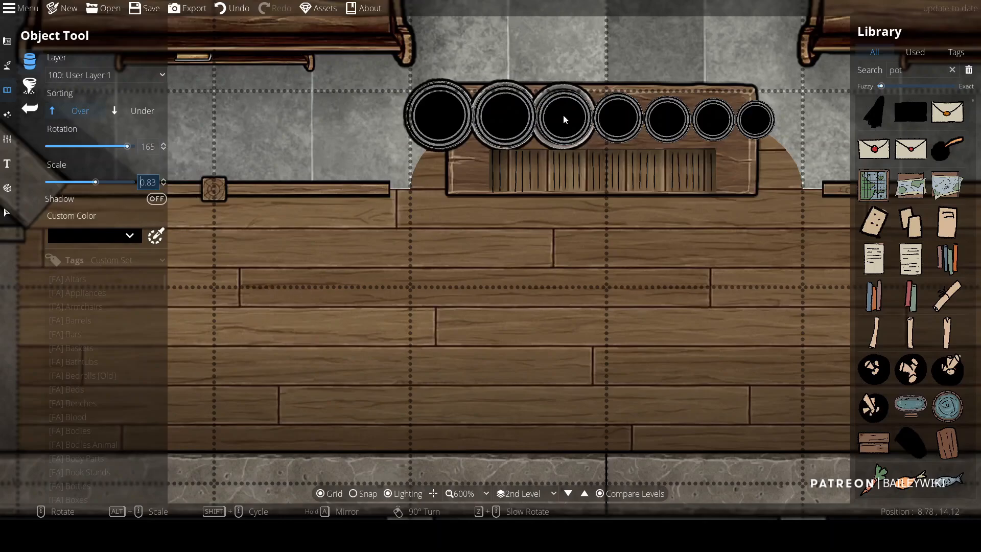
click(163, 185)
click(164, 186)
click(163, 185)
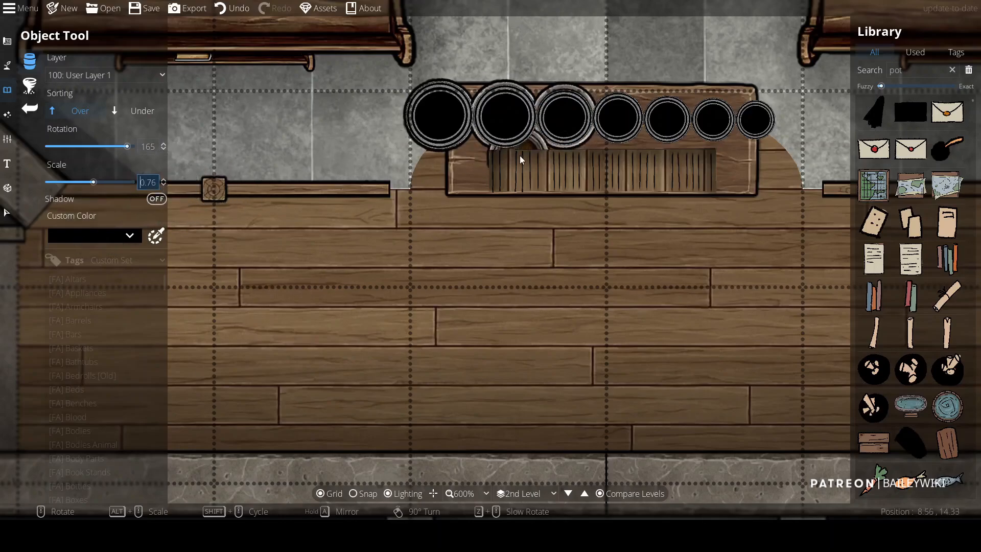
click(164, 185)
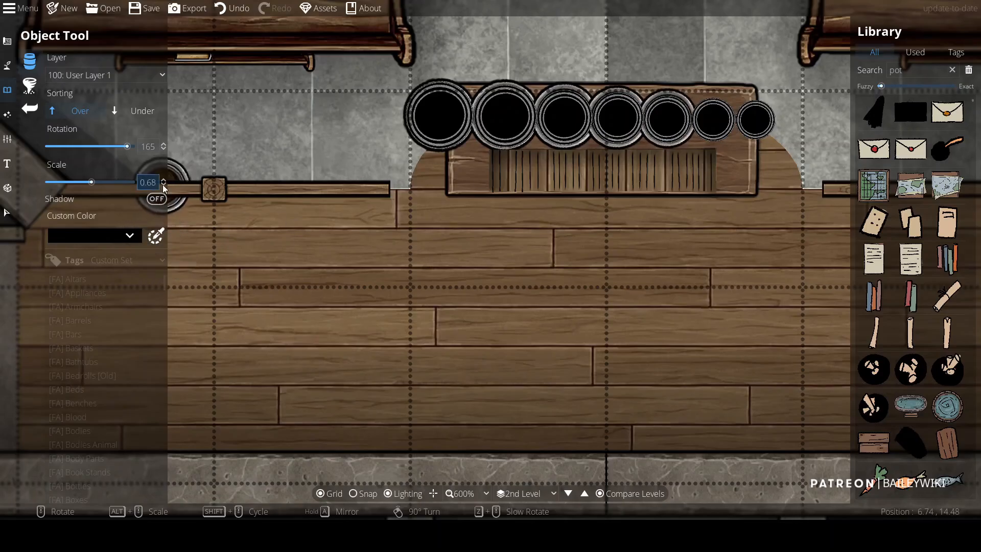
click(164, 185)
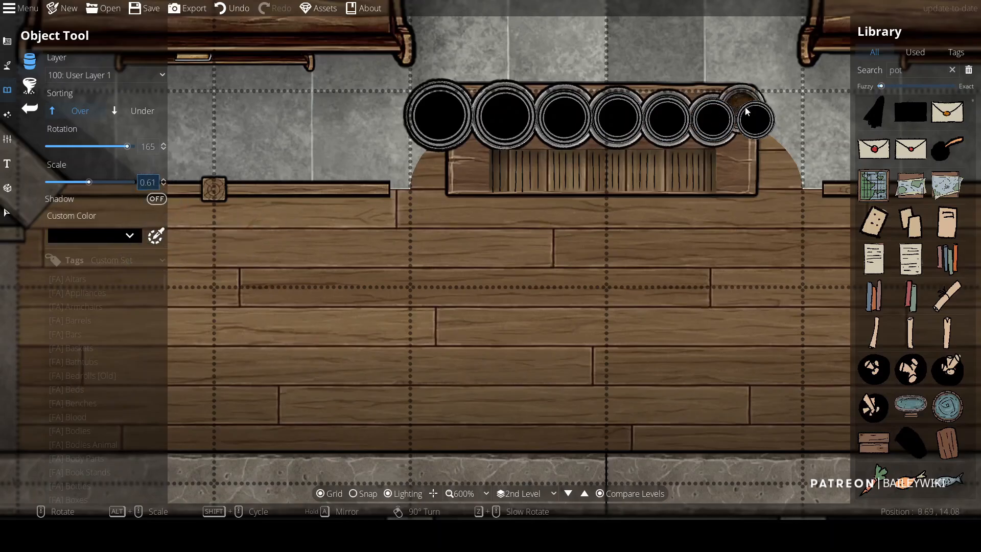
click(755, 119)
Step: Search the library for stair and place railing posts at both ends of the wardrobe at scale 0.81
scroll(306, 419, down, 4)
scroll(572, 166, down, 3)
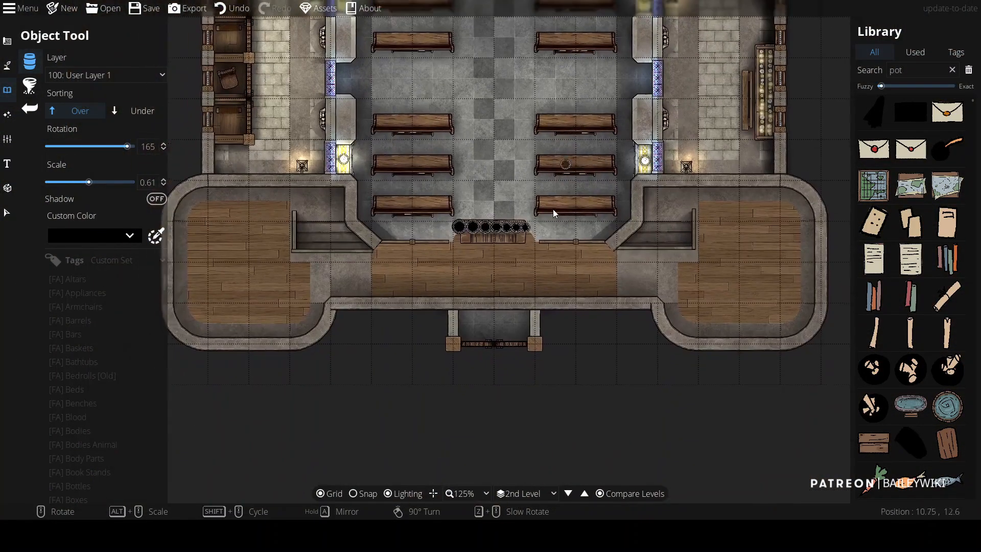
scroll(545, 237, up, 6)
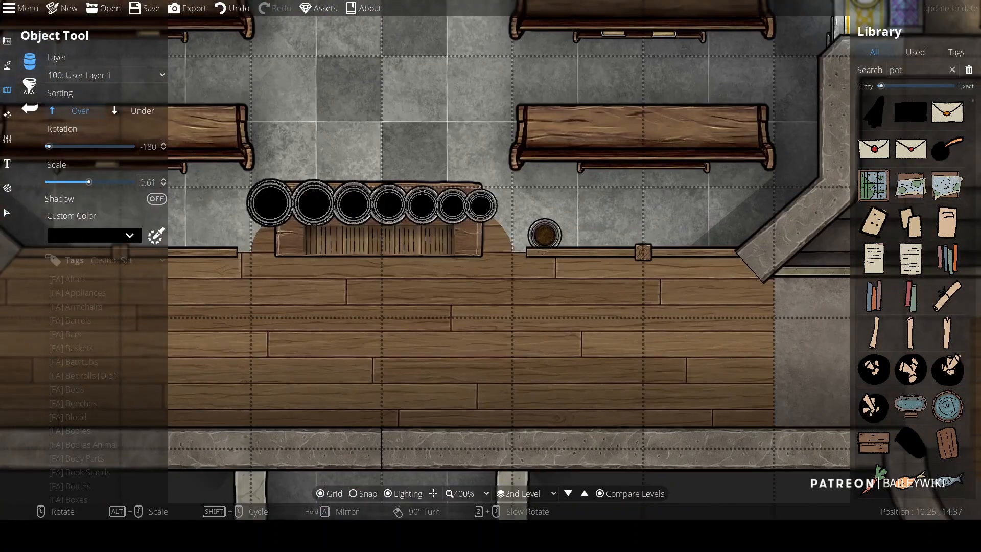
drag(336, 247, 477, 244)
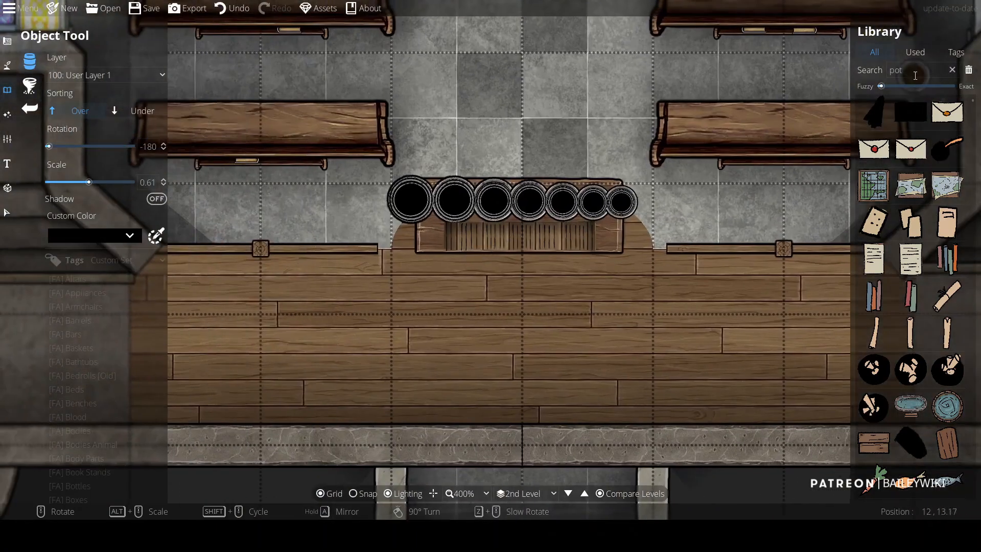
text(stair)
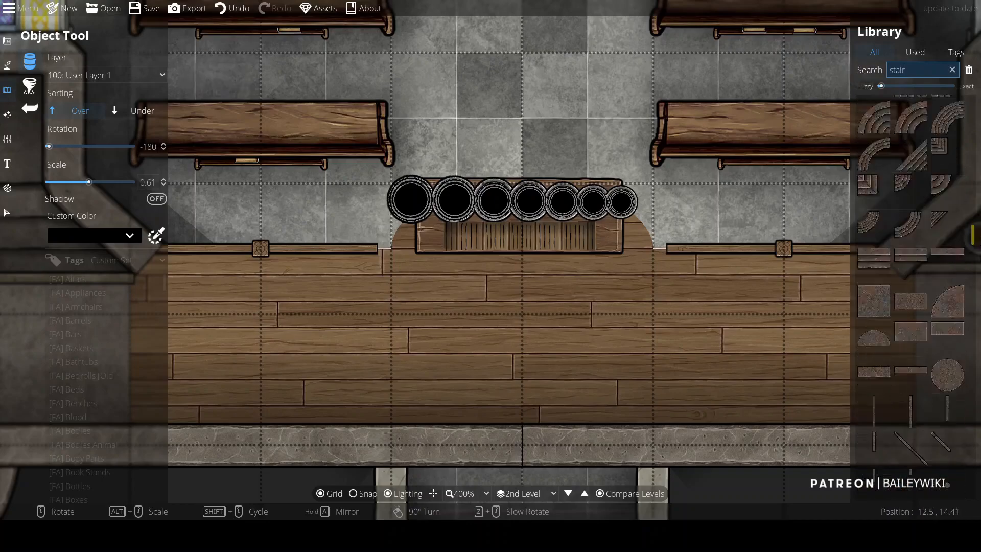
scroll(915, 306, up, 4)
click(949, 346)
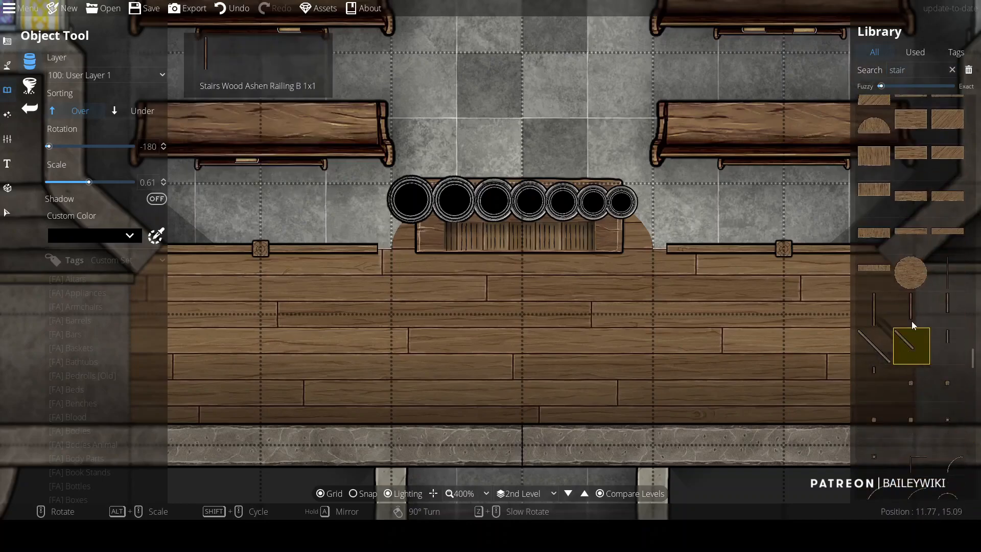
alt+scroll(645, 177, up, 2)
click(645, 177)
click(379, 167)
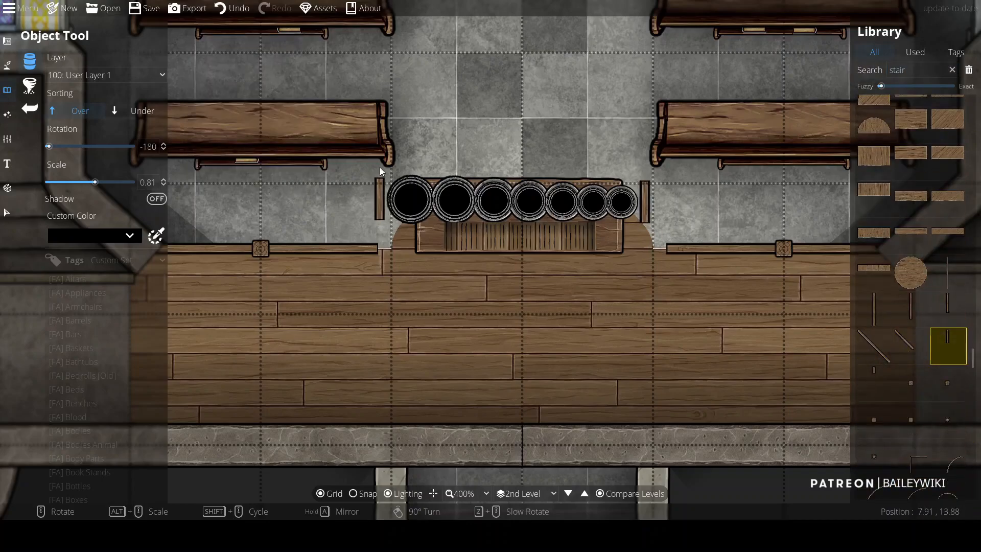
shift+scroll(793, 210, up, 9)
click(143, 111)
click(127, 75)
click(127, 72)
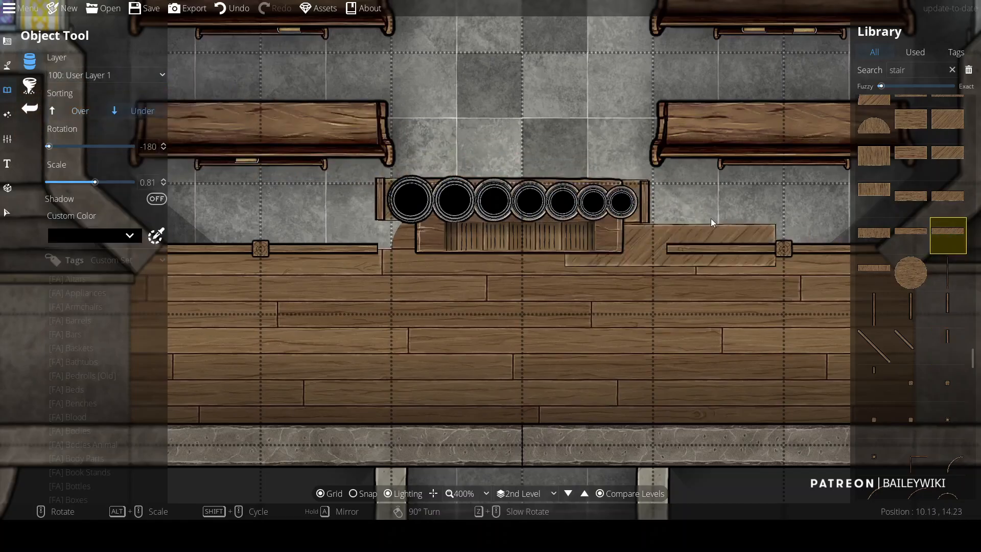
scroll(571, 247, up, 2)
scroll(440, 278, down, 2)
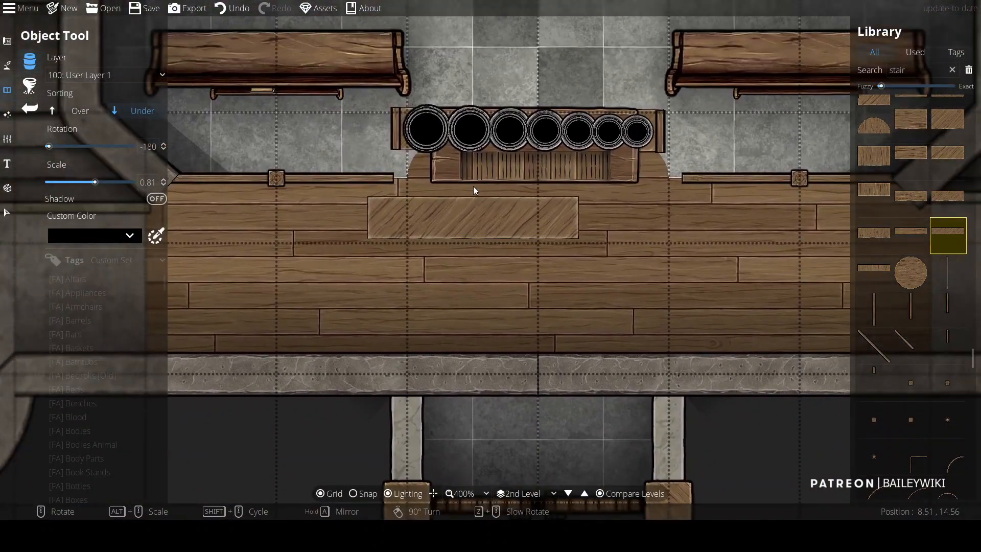
Step: Search the library for end and browse through the matching assets
double_click(925, 74)
text(end)
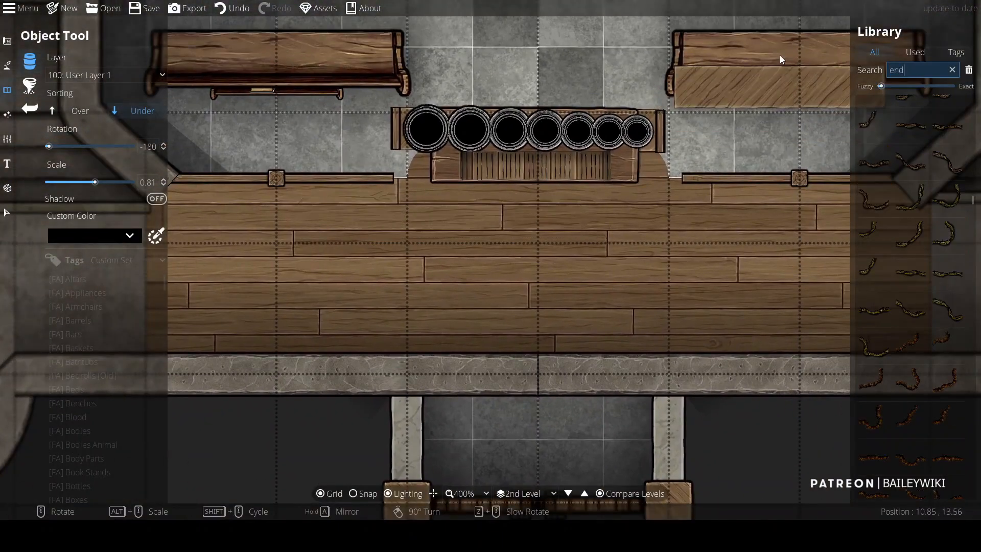
drag(973, 203, 975, 134)
scroll(949, 336, down, 15)
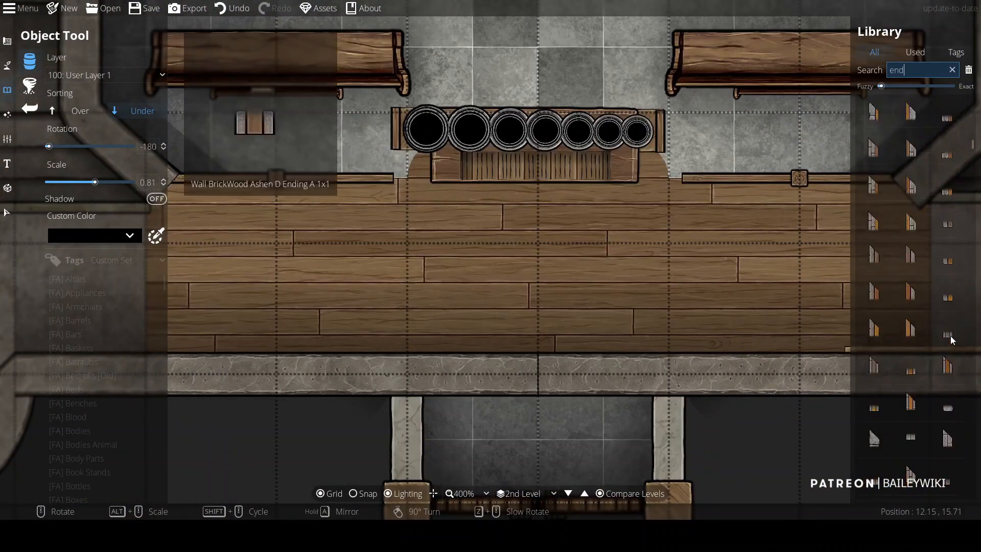
scroll(950, 334, down, 8)
drag(973, 177, 975, 408)
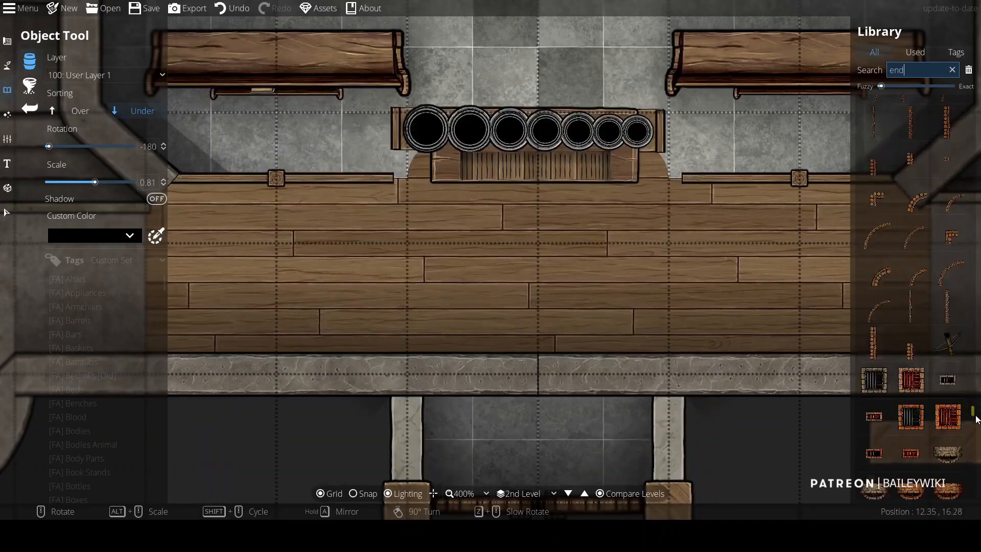
Step: Search for nightstand and place angled nightstands at both front corners of the wardrobe on User Layer 1, sorted over
drag(916, 70, 855, 64)
text(night)
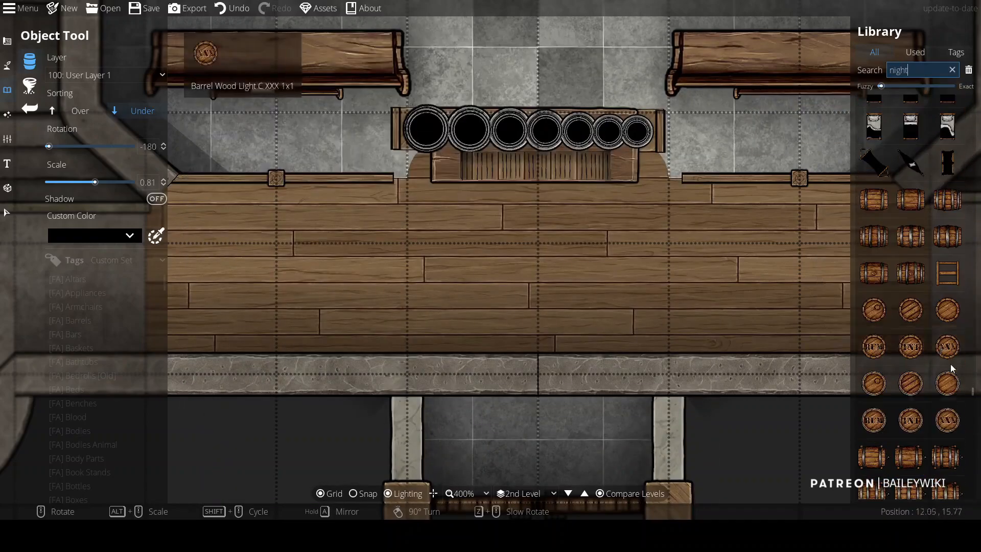
drag(970, 120, 975, 189)
text(s)
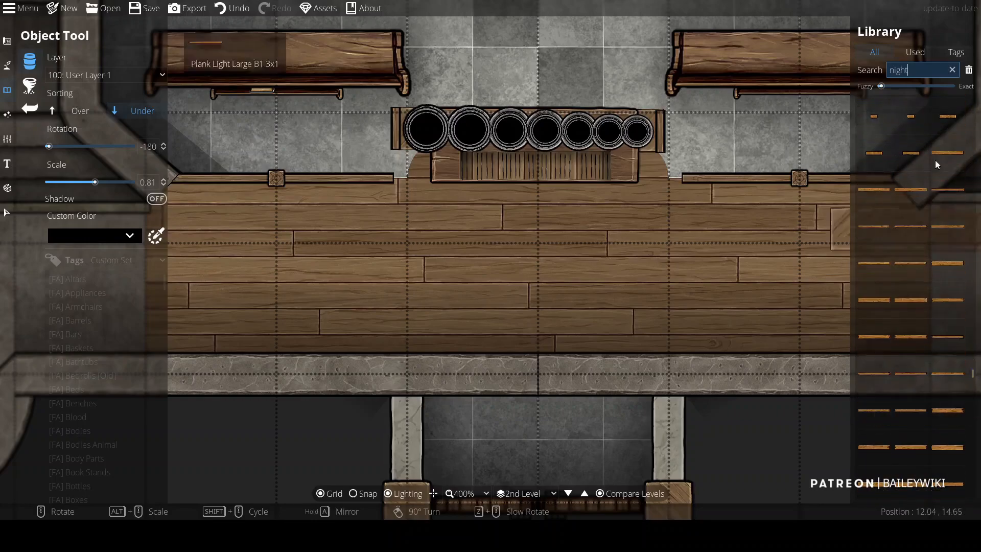
text(tand)
click(948, 406)
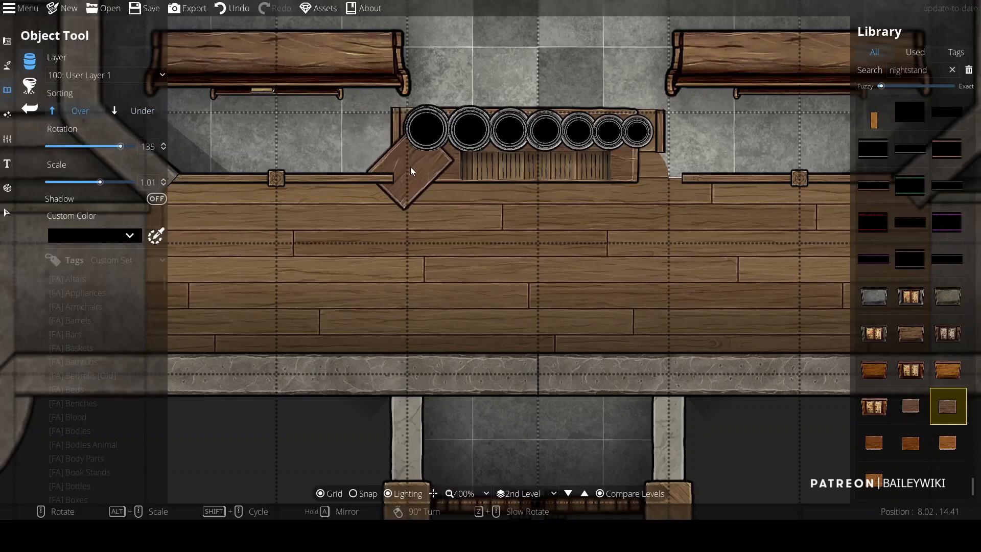
click(118, 75)
click(119, 193)
click(144, 109)
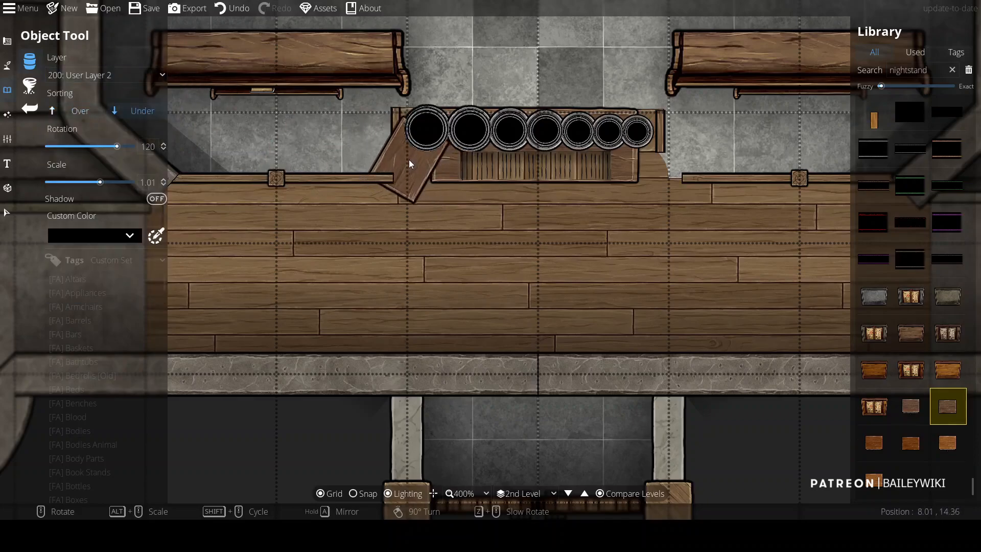
click(108, 76)
click(105, 181)
click(82, 111)
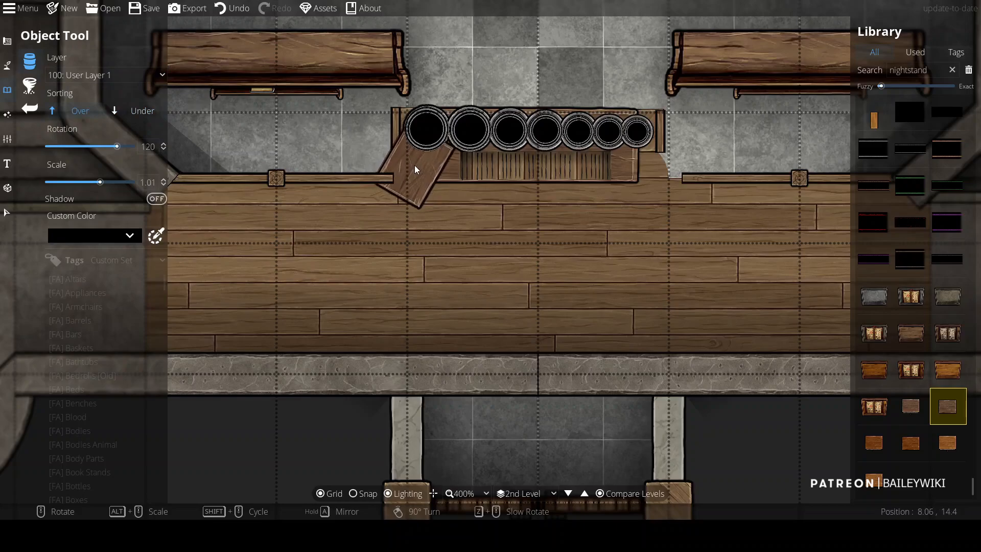
scroll(658, 162, up, 1)
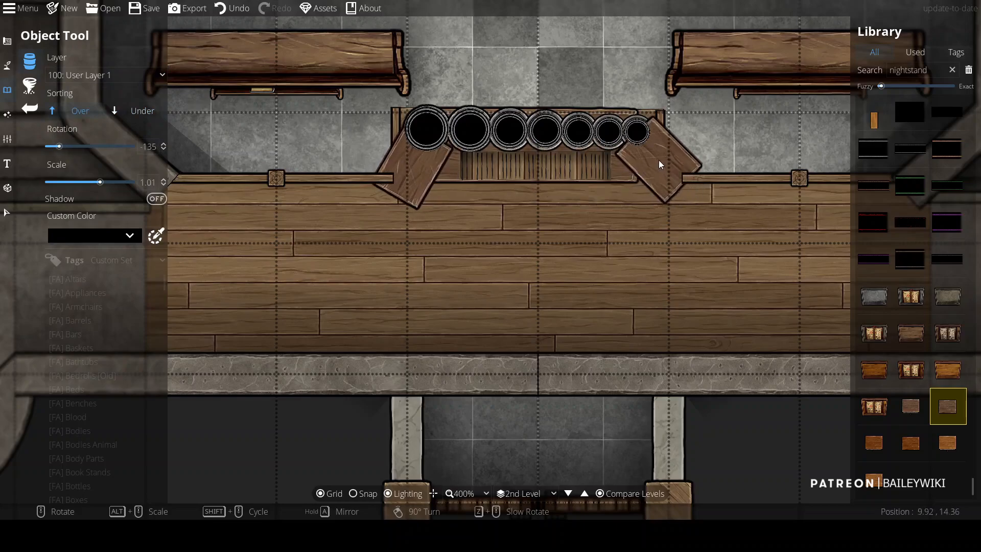
Step: Box-select the wardrobe and its furnishings and move them to User Layer 3
click(7, 213)
drag(395, 68, 669, 131)
click(82, 190)
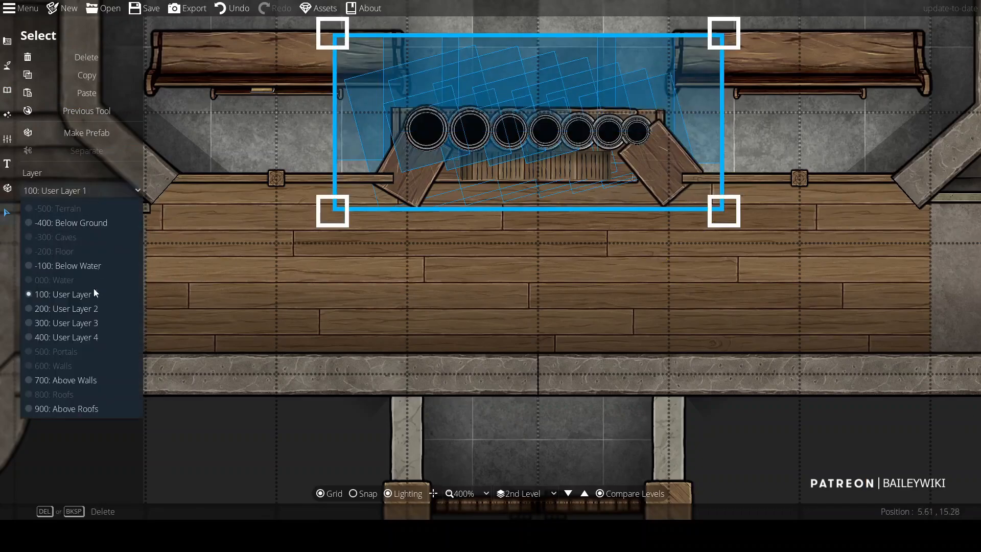
click(69, 320)
Step: Send the first four circles to the back one by one, moving the first circle to User Layer 1
click(257, 132)
click(419, 128)
click(124, 205)
click(266, 120)
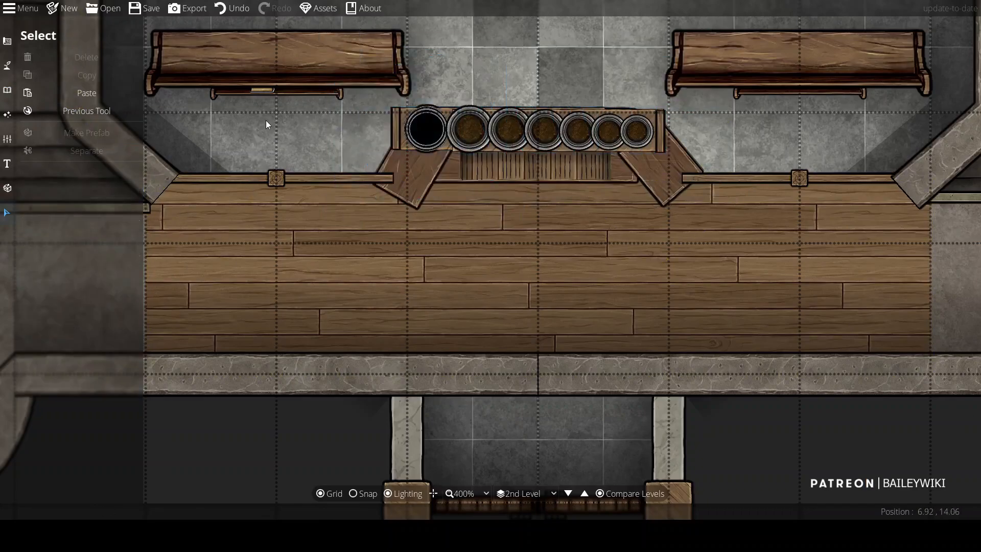
click(417, 104)
click(85, 190)
click(70, 294)
right_click(437, 99)
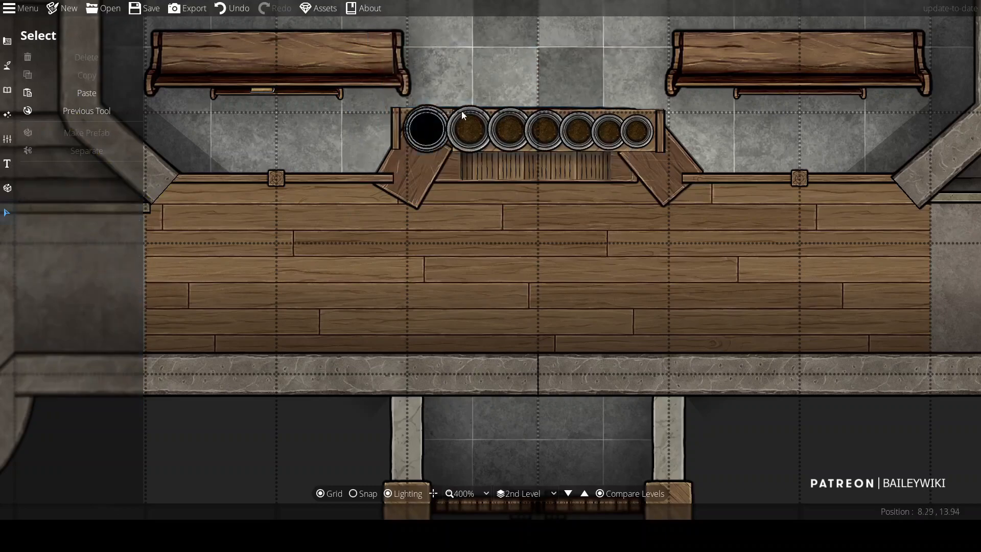
click(467, 127)
click(91, 207)
click(263, 138)
click(506, 128)
click(97, 206)
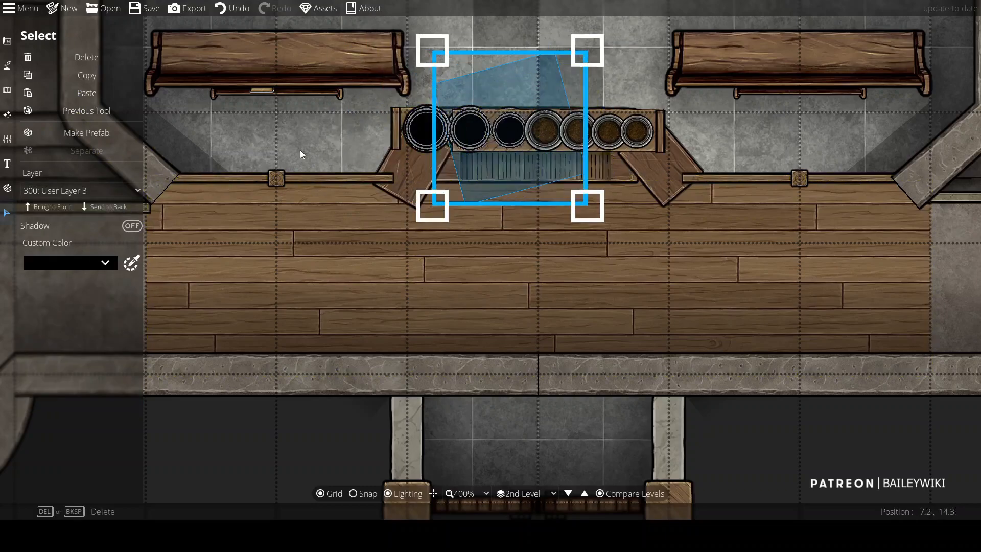
click(309, 151)
click(544, 128)
click(99, 206)
click(276, 143)
Step: Move the fifth circle to User Layer 1 and send the remaining circles to the back
click(572, 123)
click(87, 190)
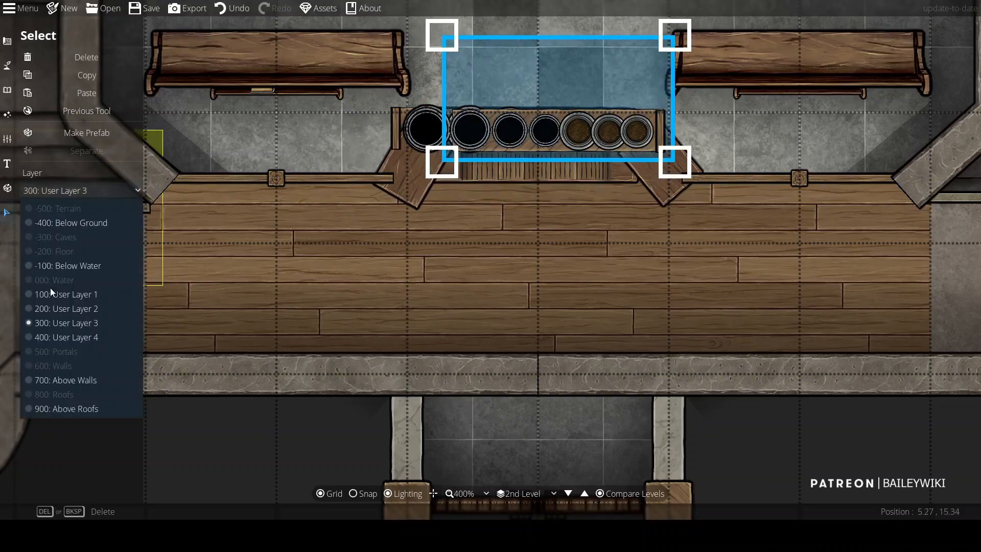
click(50, 293)
click(353, 155)
click(578, 128)
click(103, 207)
click(327, 155)
click(607, 130)
click(105, 207)
click(317, 154)
click(637, 130)
click(102, 207)
click(333, 138)
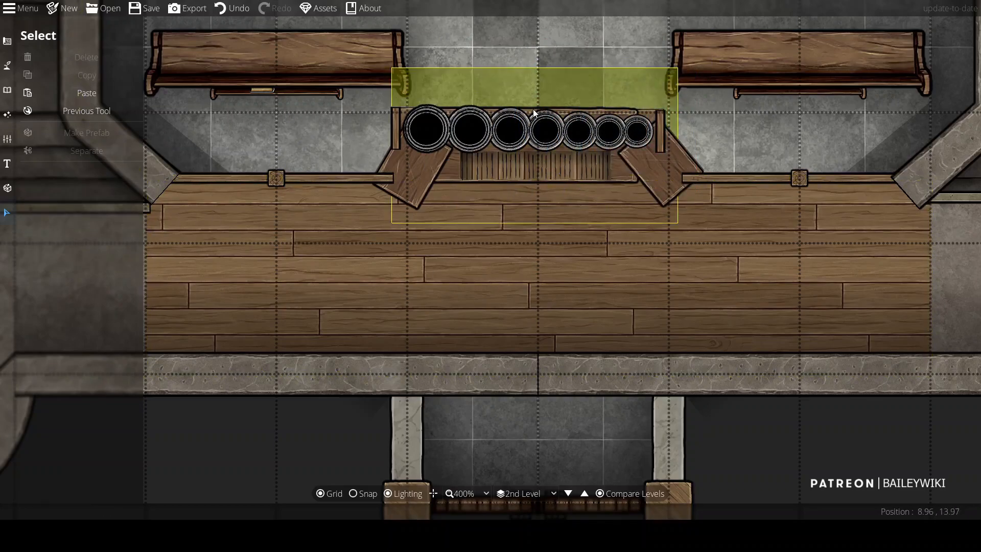
click(407, 111)
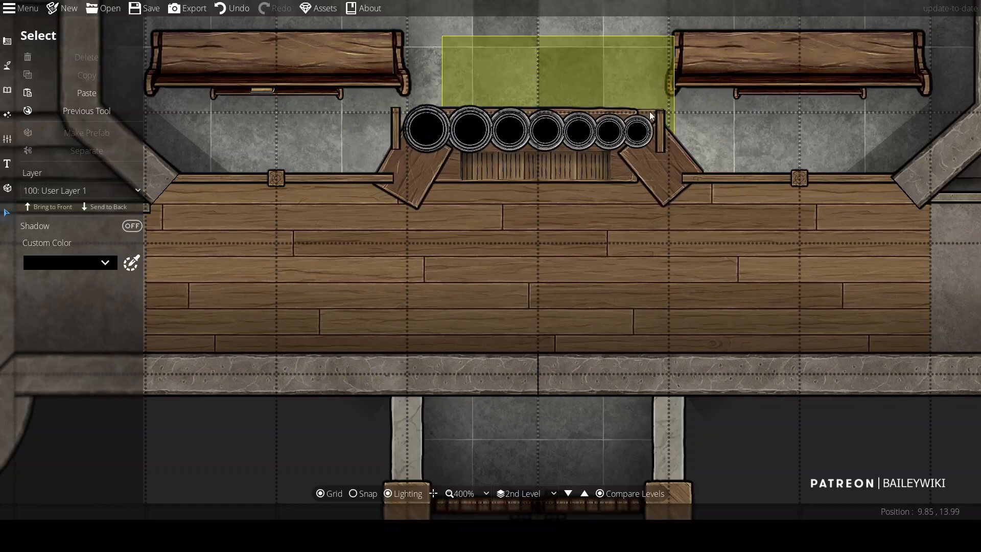
click(7, 90)
click(78, 63)
key(ctrl+f)
text(plank)
key(Return)
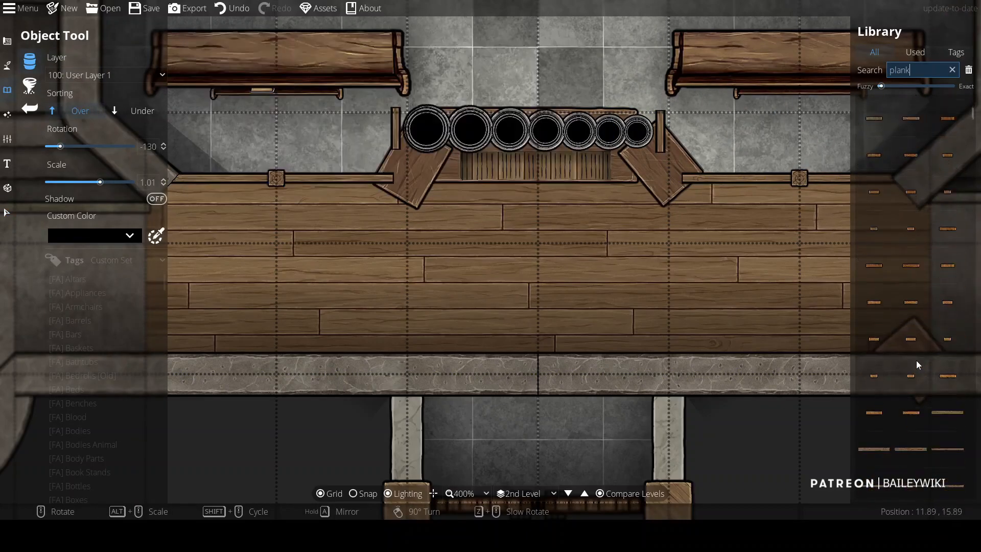
click(948, 422)
right_click(563, 149)
alt+scroll(540, 124, down, 3)
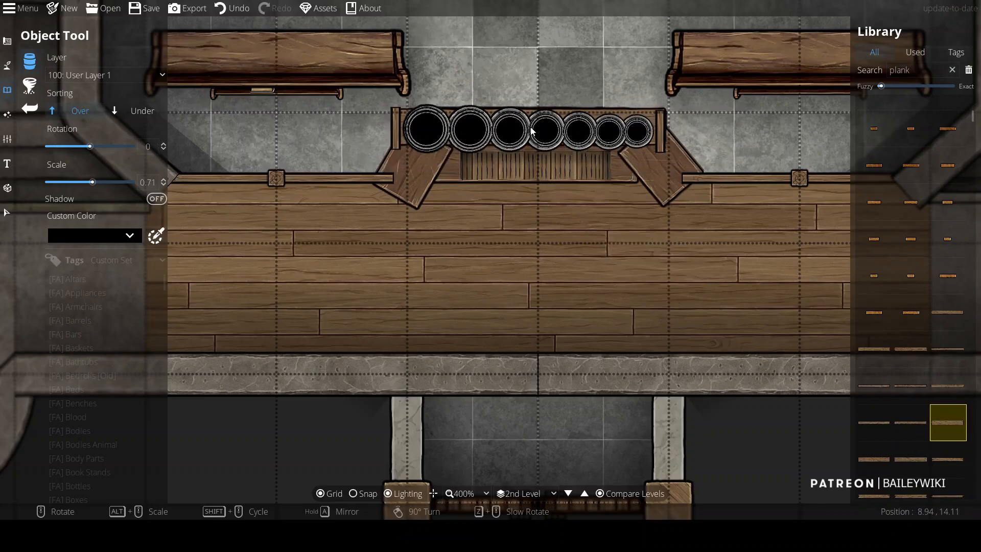
key(Escape)
Step: Move the left nightstand and the floor section beside the altar to User Layer 1
click(378, 182)
click(78, 192)
click(75, 294)
click(767, 174)
click(82, 191)
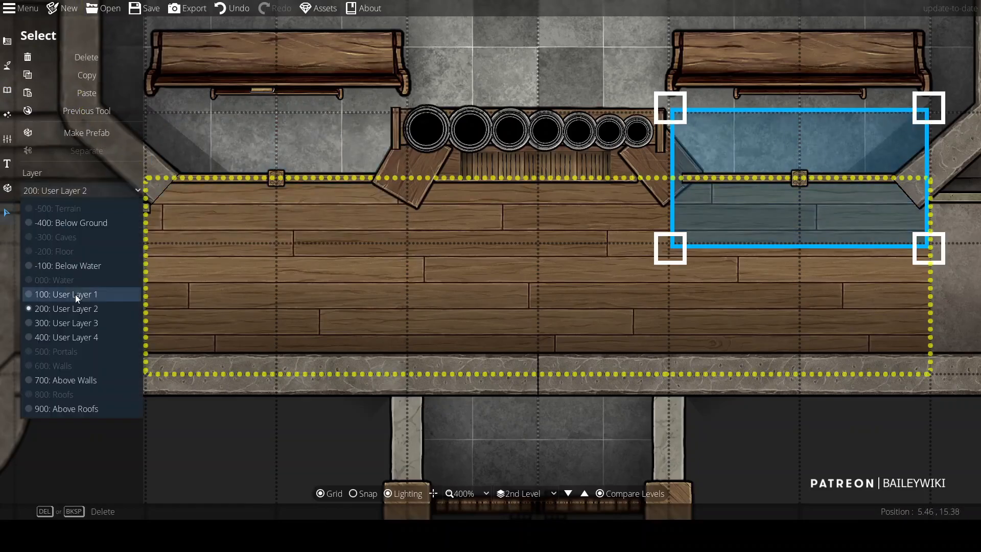
click(77, 295)
Step: Nudge both angled nightstands slightly into place against the wardrobe
scroll(634, 223, up, 2)
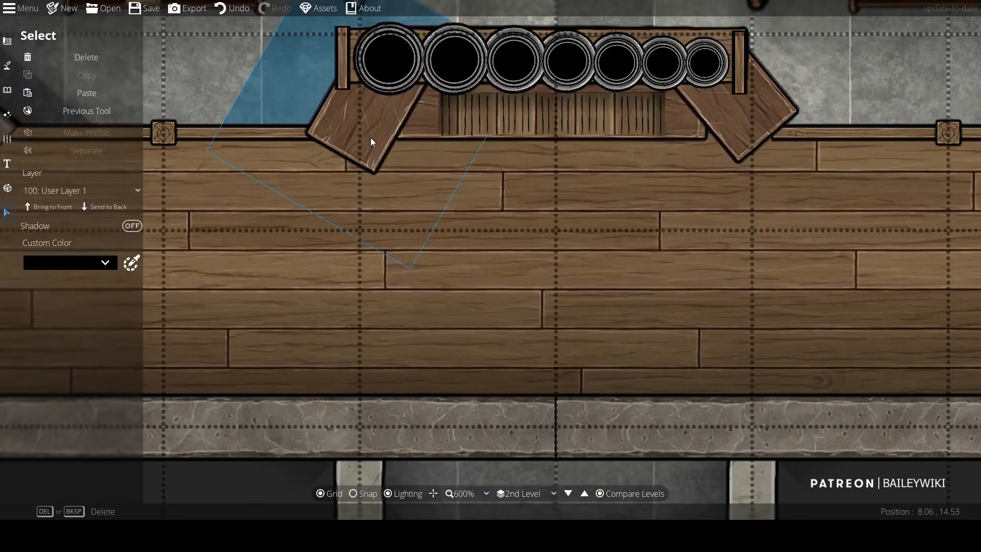
drag(771, 126, 762, 127)
drag(373, 131, 381, 134)
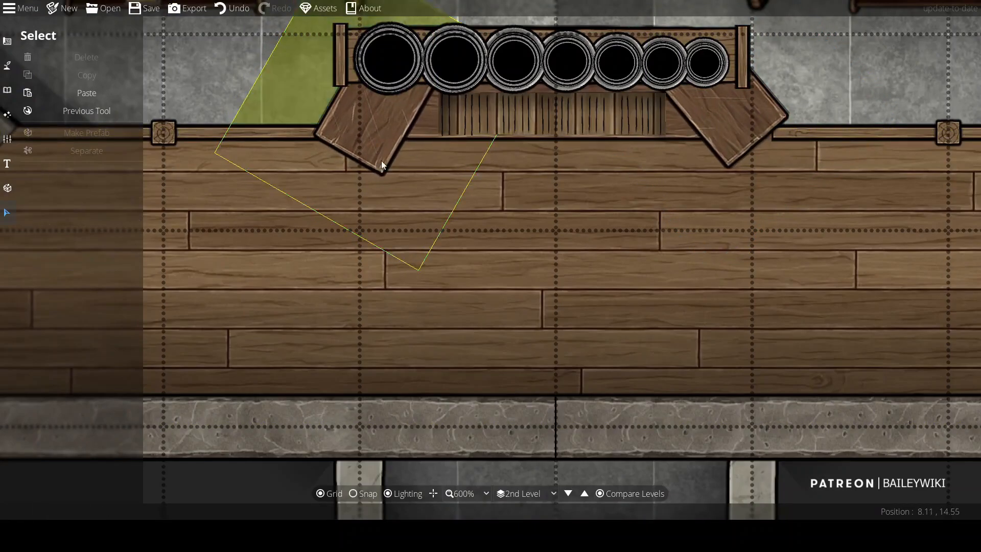
click(382, 134)
drag(568, 306, 557, 318)
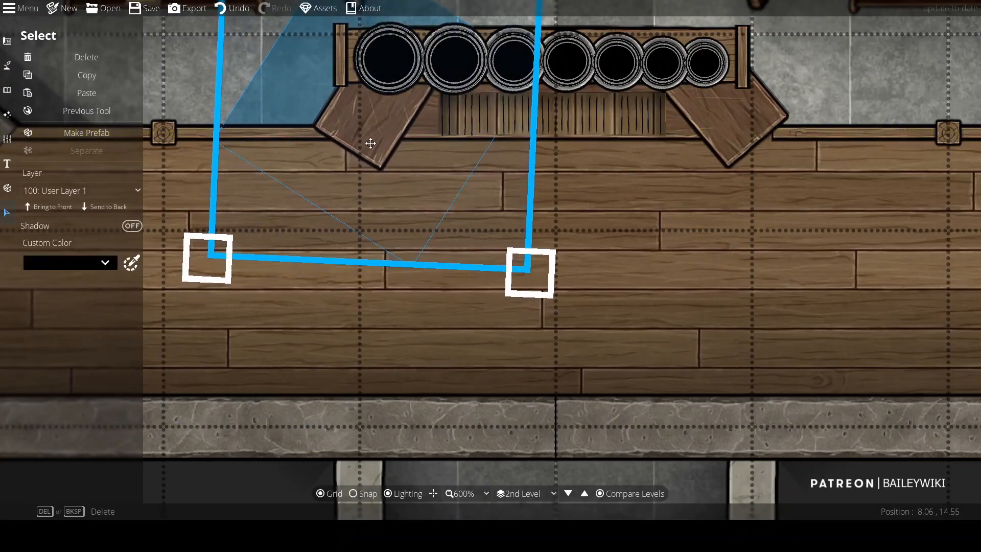
scroll(648, 214, down, 5)
scroll(473, 273, up, 3)
key(Escape)
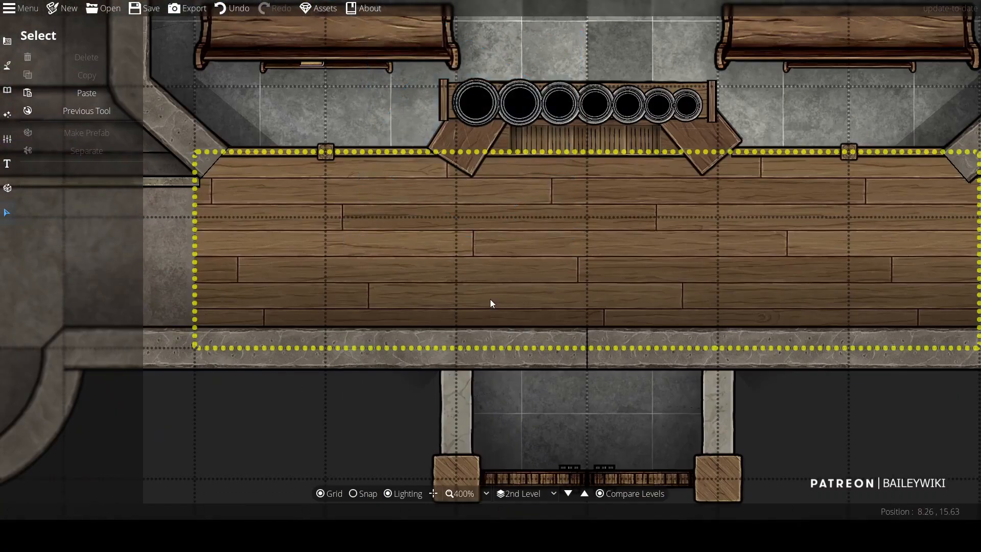
Step: Search for bench and place the Bench Wood Ashen D2 2x1 in front of the wardrobe's centre
click(5, 90)
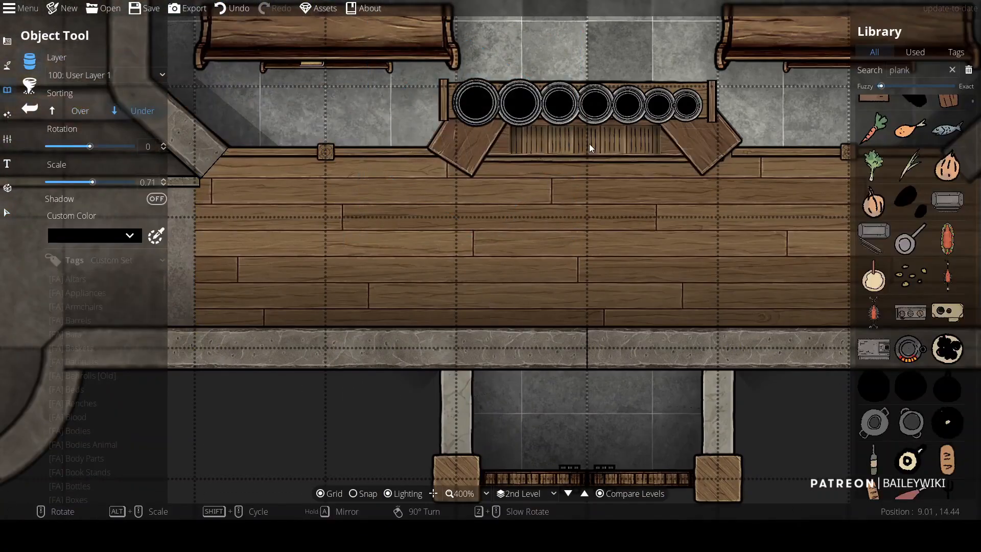
drag(917, 71, 695, 60)
text(chair)
key(BackSpace)
key(BackSpace)
key(BackSpace)
key(BackSpace)
key(BackSpace)
text(bench)
scroll(938, 242, down, 3)
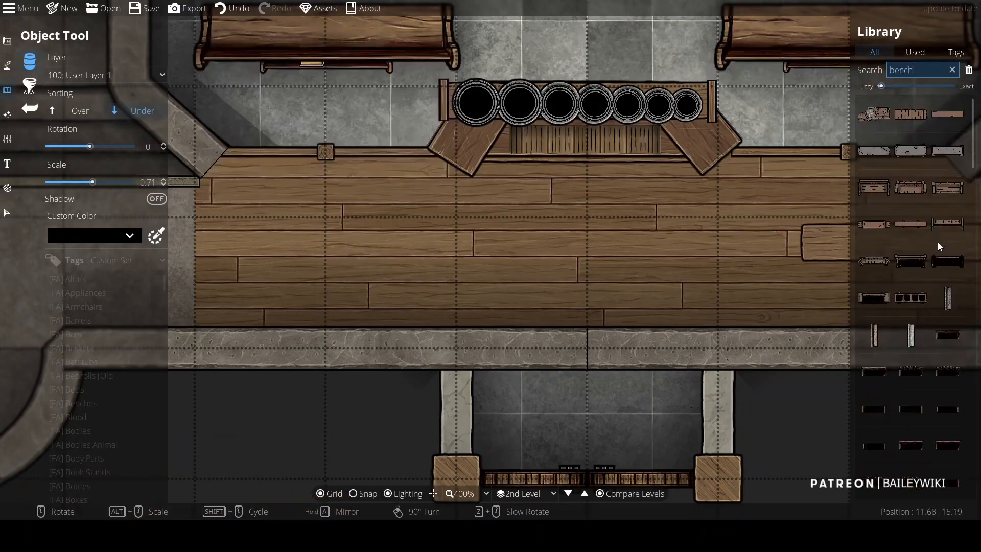
click(954, 309)
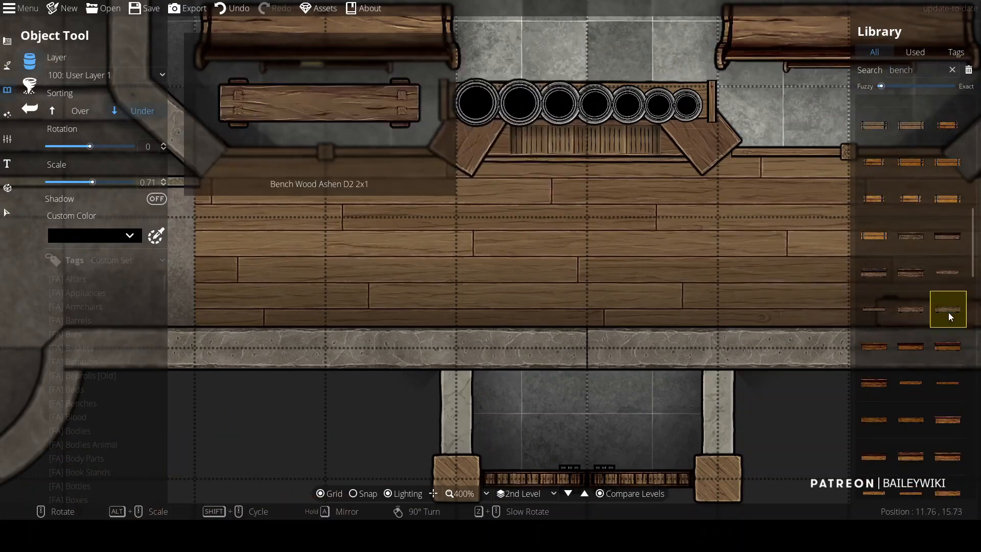
click(587, 188)
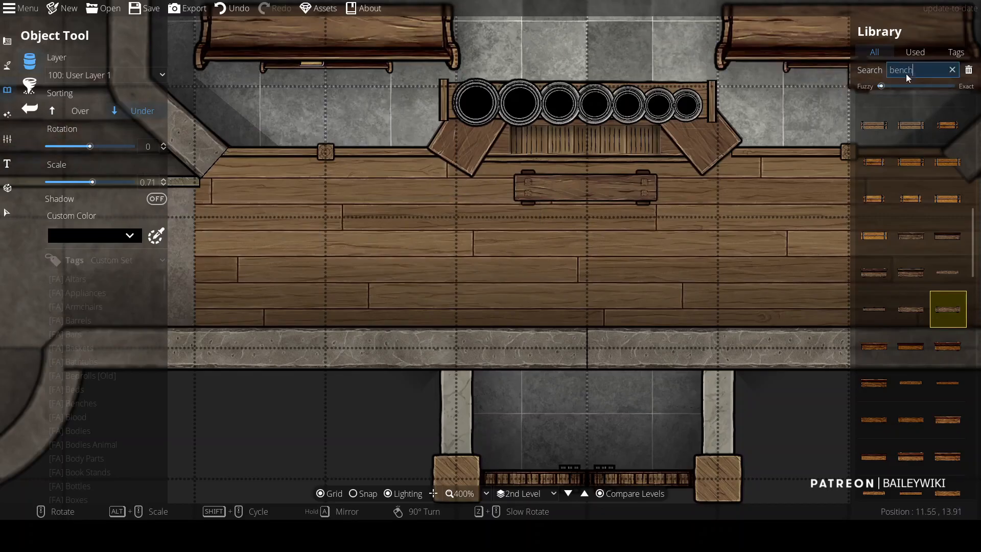
Step: Clear the library search, search for colorable assets and scroll through the results
drag(921, 72, 716, 48)
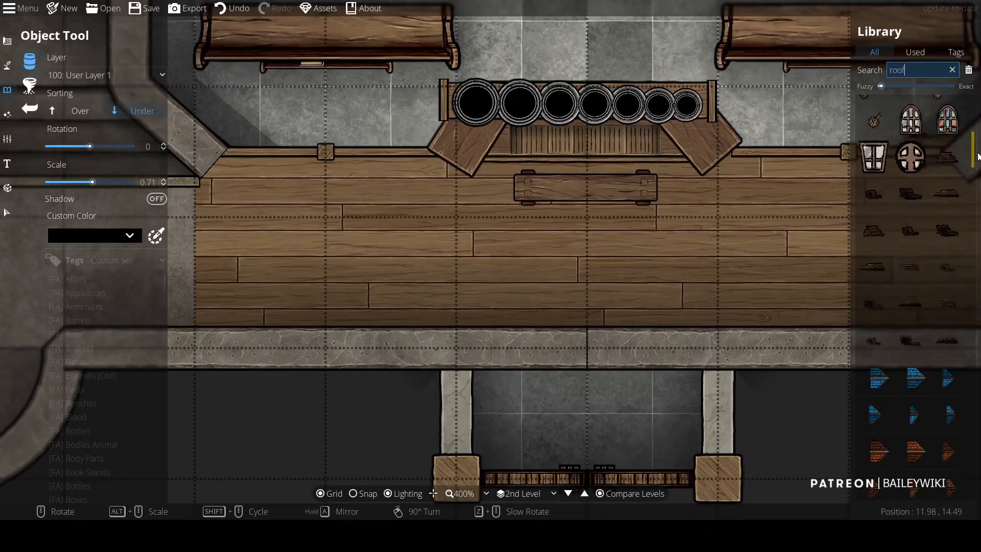
drag(980, 511, 976, 291)
drag(924, 70, 855, 67)
key(BackSpace)
click(95, 307)
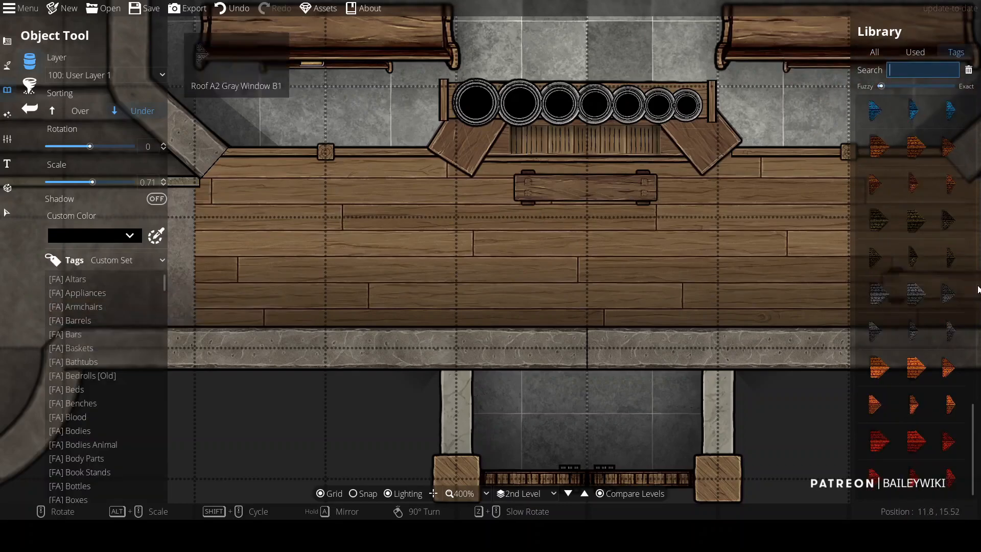
click(108, 259)
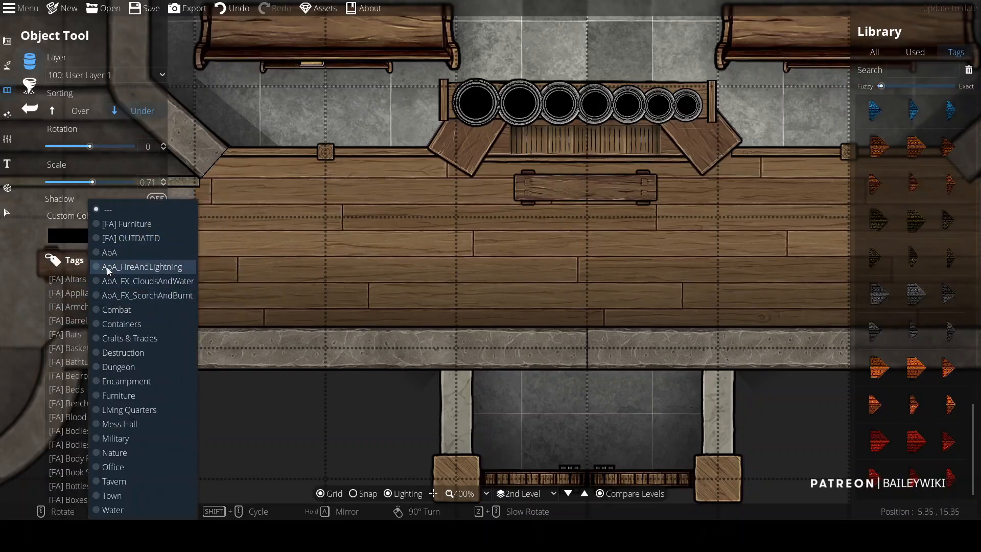
scroll(80, 397, down, 5)
text(colorable)
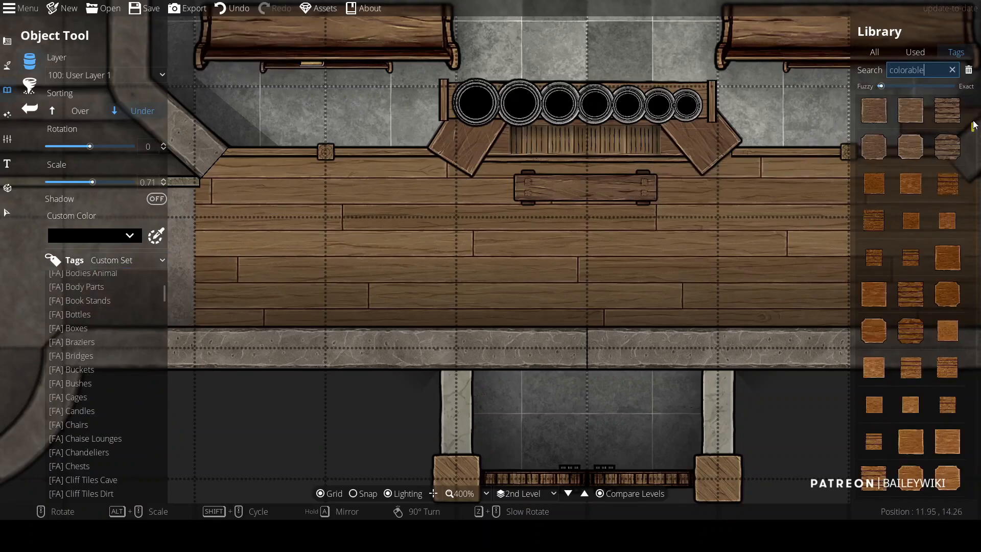
scroll(971, 148, down, 10)
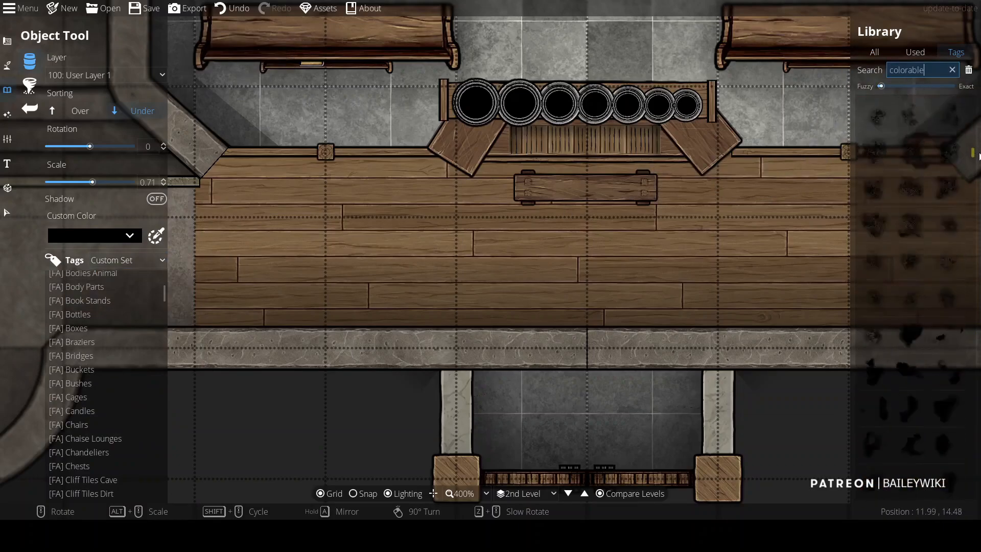
click(105, 241)
click(105, 240)
scroll(935, 291, down, 5)
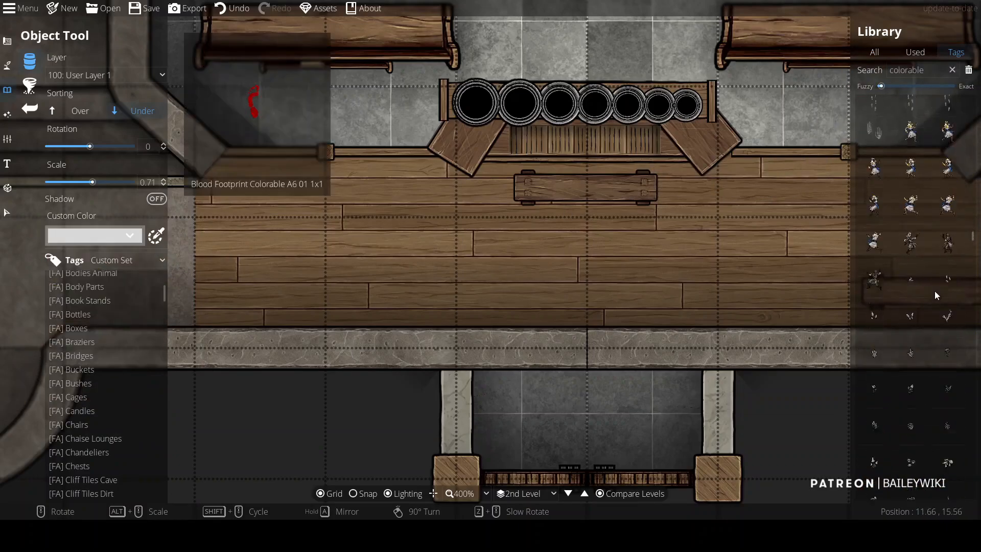
scroll(976, 367, down, 5)
Step: Select the large object behind the left pots and move it to another user layer
click(912, 239)
right_click(460, 157)
key(Up)
scroll(532, 156, up, 2)
key(v)
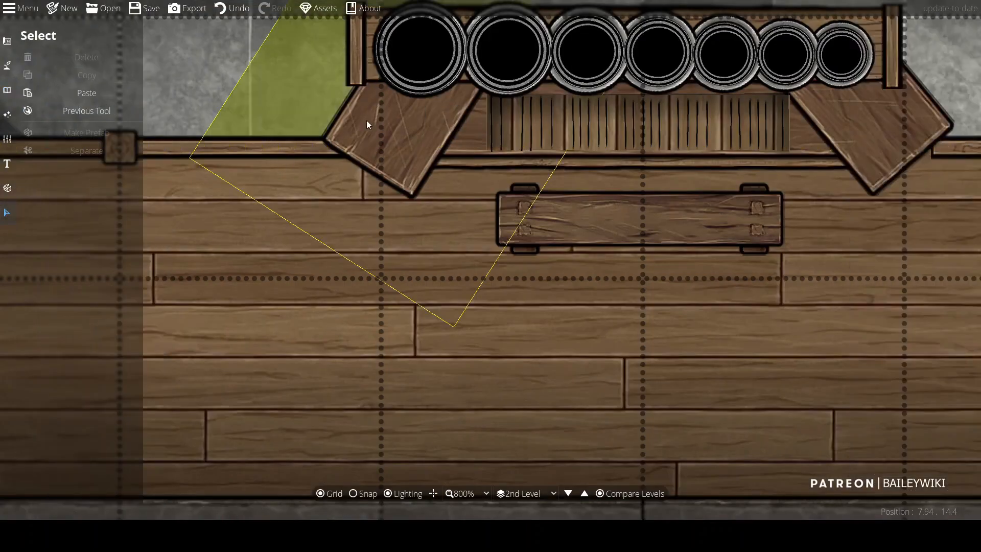
click(366, 120)
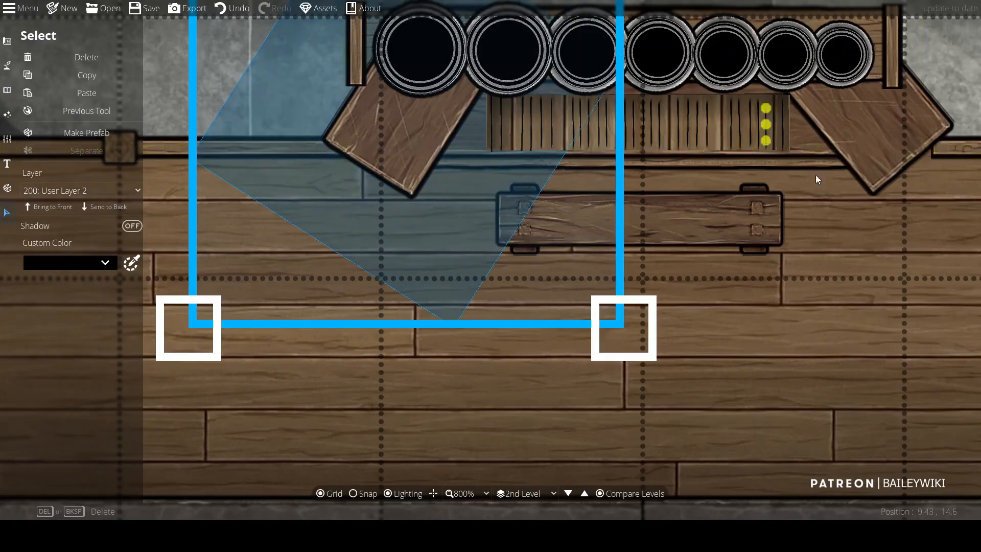
scroll(741, 174, down, 2)
drag(760, 173, 687, 212)
click(505, 129)
click(505, 128)
click(73, 189)
click(60, 239)
click(845, 140)
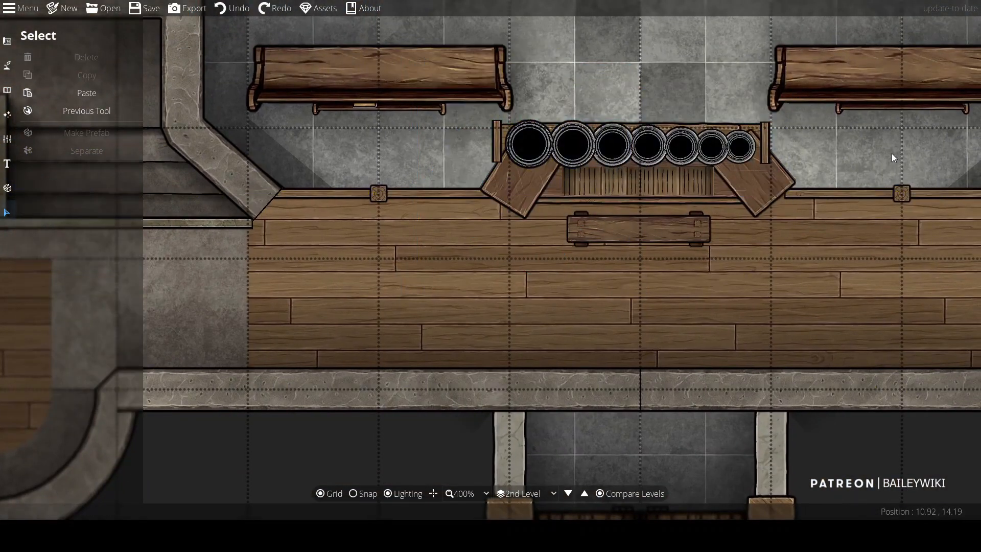
Step: Select objects around the right nightstand and railing and change their layers
click(756, 131)
click(86, 192)
click(67, 265)
click(66, 208)
click(872, 159)
click(787, 183)
click(86, 192)
click(56, 310)
click(685, 291)
scroll(307, 169, up, 1)
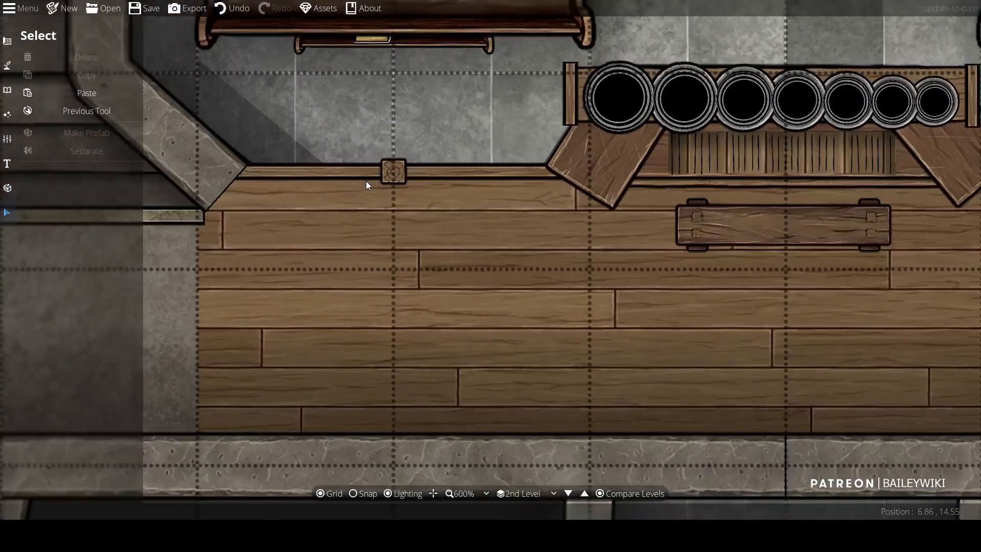
scroll(337, 215, down, 1)
scroll(306, 245, up, 1)
Step: Place small colorable items along the inner edges of both angled nightstands, rotated 135°
click(7, 90)
click(44, 66)
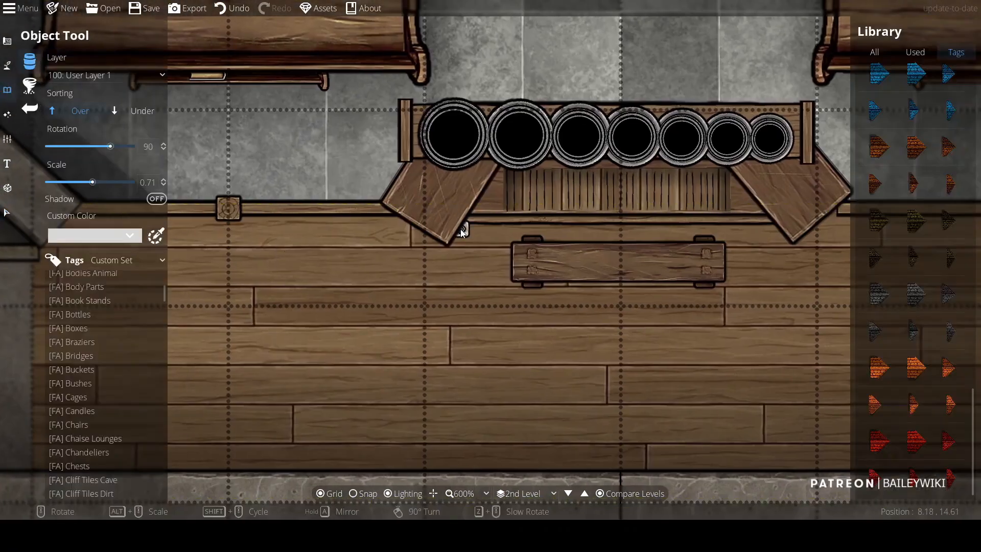
click(123, 111)
scroll(744, 183, up, 2)
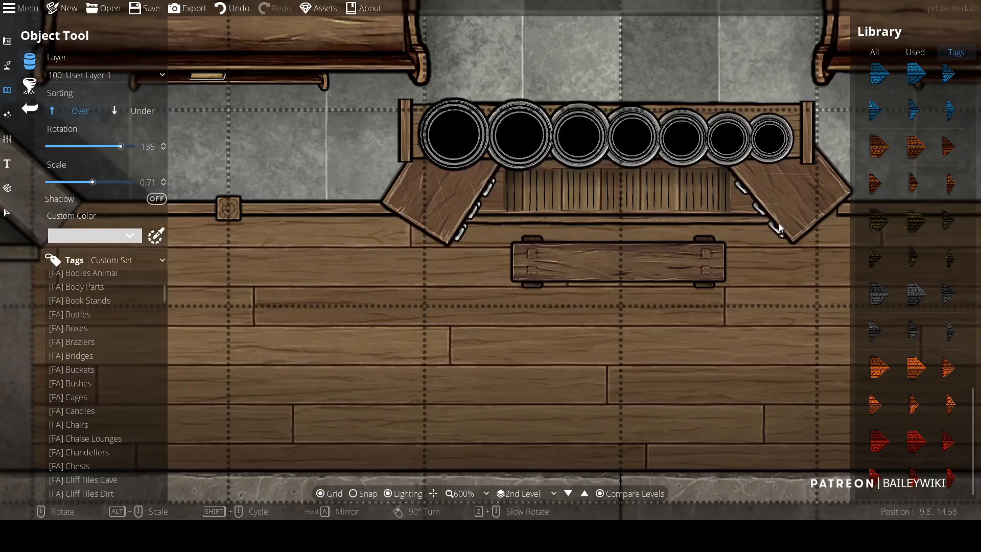
scroll(536, 276, down, 4)
scroll(544, 273, up, 4)
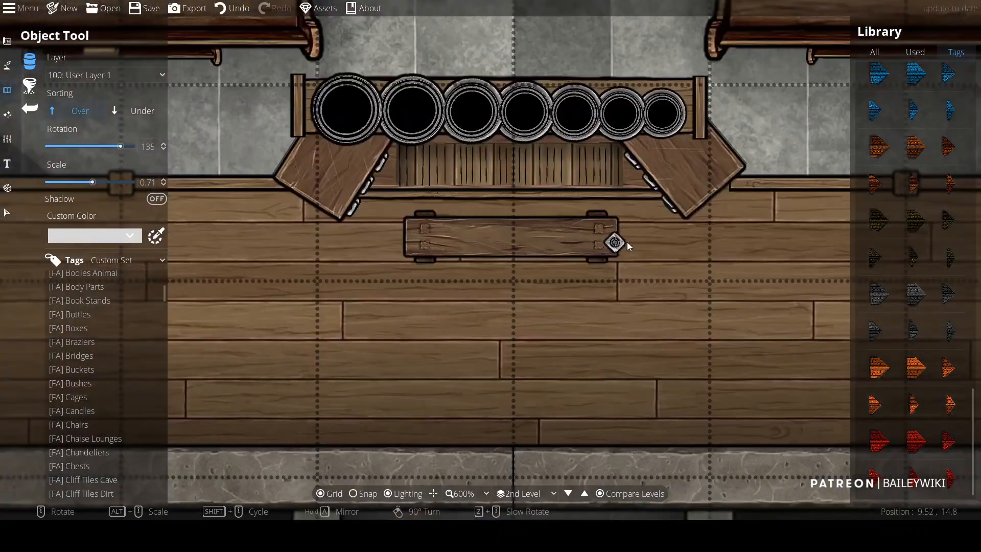
scroll(528, 234, down, 4)
scroll(475, 242, up, 2)
Step: Switch to the Path Tool on User Layer 3 and set its Transition In to Fade
click(8, 212)
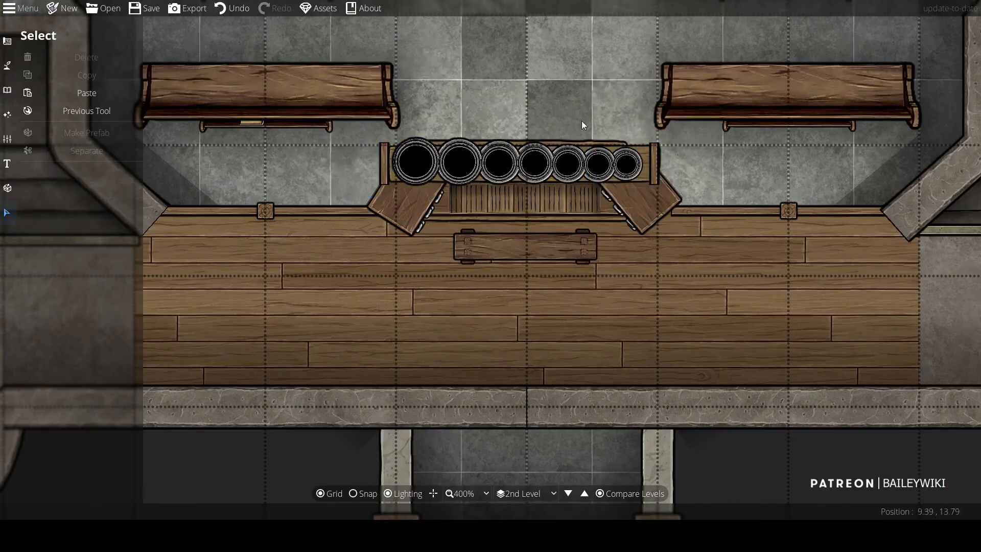
scroll(750, 145, down, 2)
scroll(655, 158, up, 2)
scroll(587, 230, down, 1)
scroll(511, 265, up, 1)
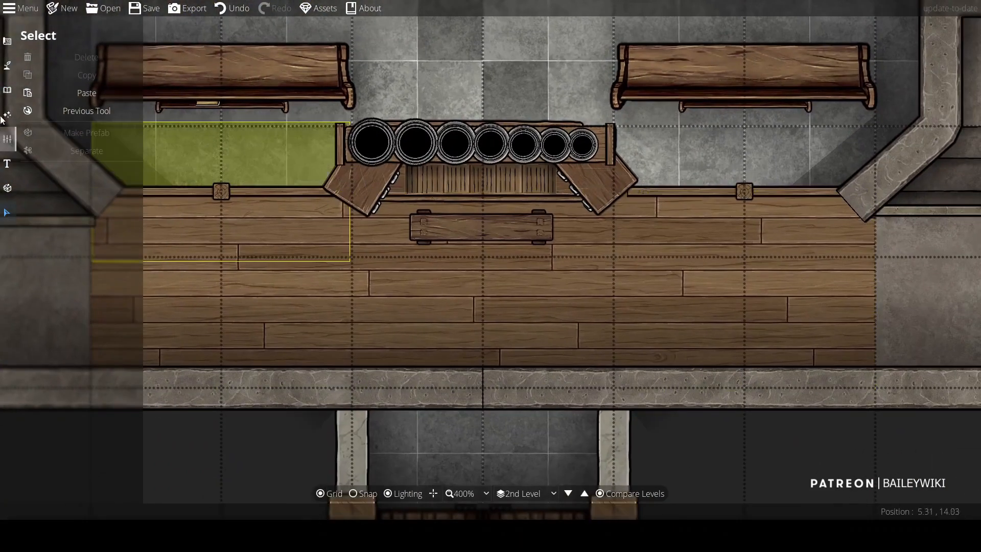
click(7, 66)
scroll(323, 150, up, 3)
click(102, 92)
click(94, 223)
click(349, 180)
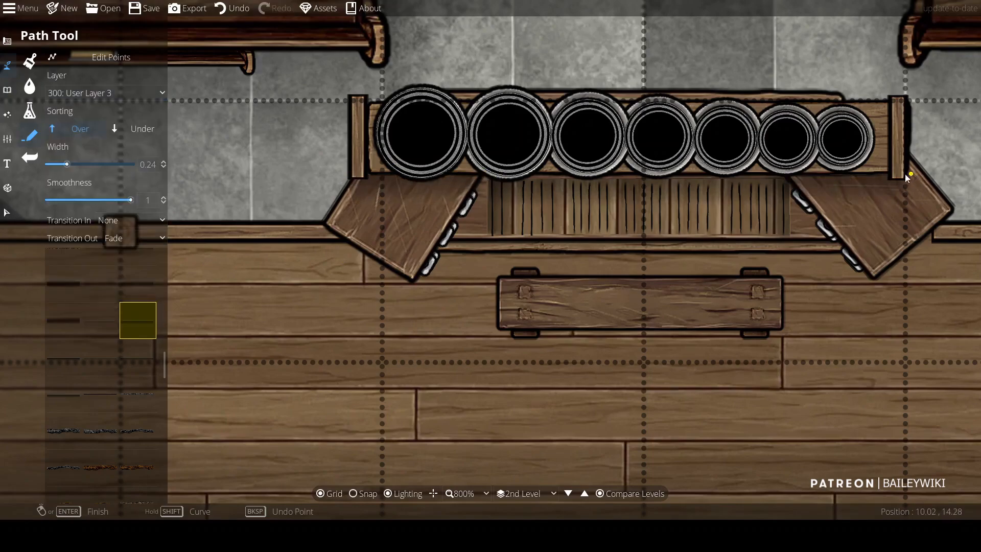
scroll(153, 331, down, 1)
click(127, 221)
click(132, 252)
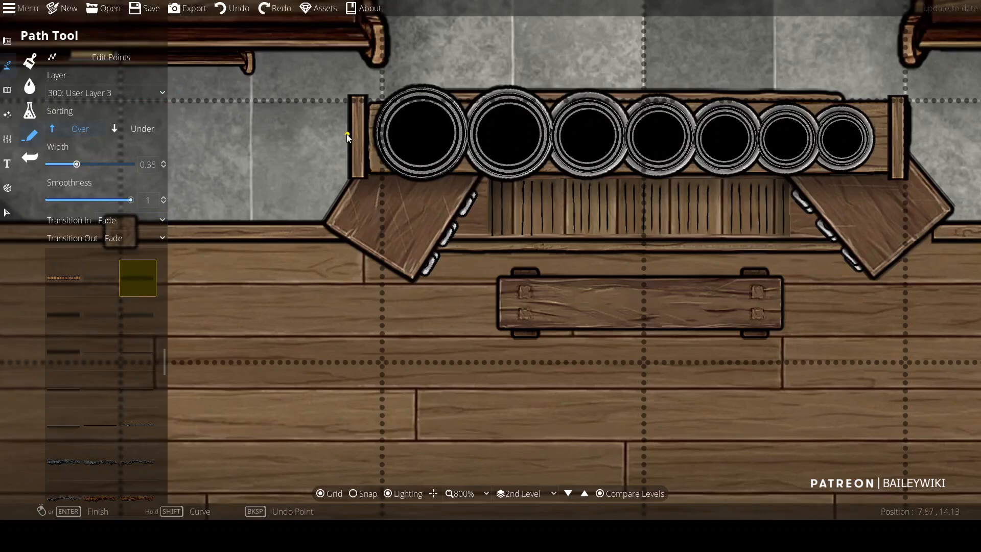
Step: Choose a shadow path style and try starting a path on User Layer 2
drag(914, 137, 729, 117)
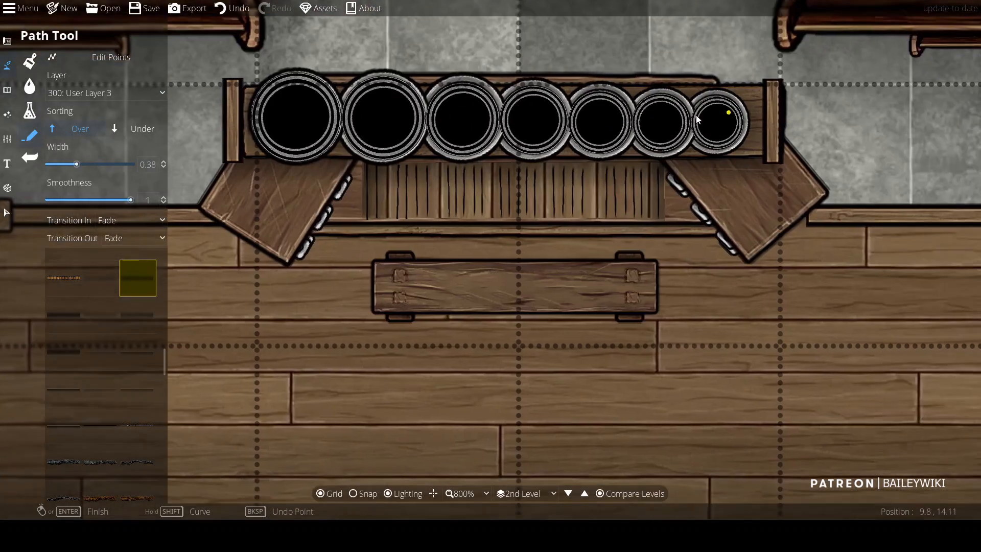
click(137, 388)
click(98, 95)
click(96, 211)
click(321, 220)
key(ctrl+z)
scroll(320, 218, down, 3)
key(ctrl+z)
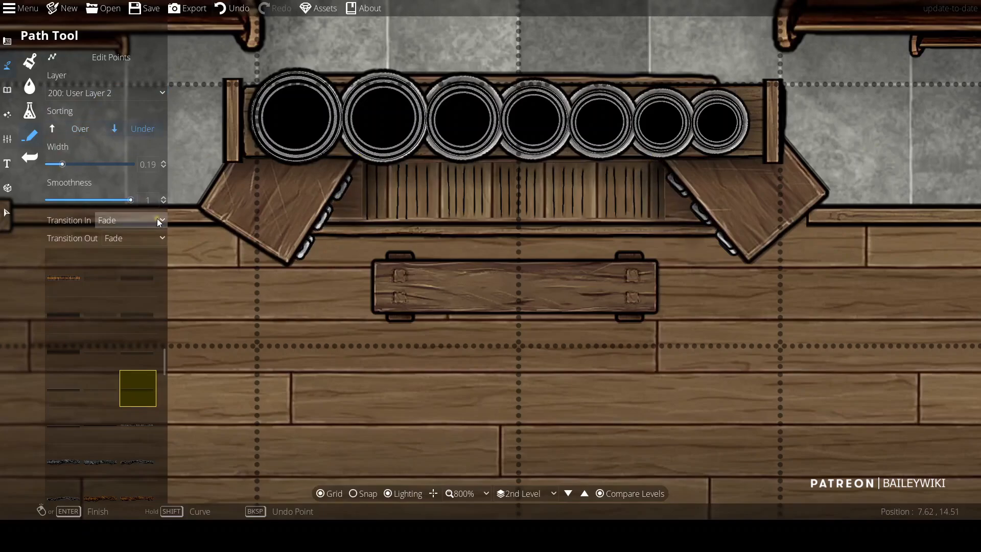
Step: Switch the path to User Layer 1 and draw soft shadow strokes beneath the railing posts at width 0.14
drag(327, 204, 338, 152)
click(82, 95)
click(94, 160)
drag(218, 185, 312, 172)
click(302, 154)
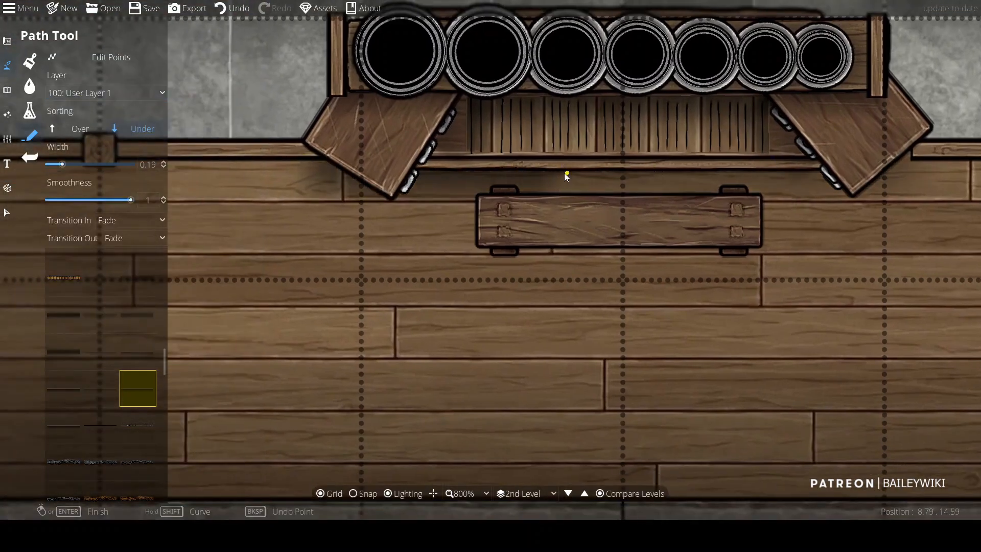
key(ctrl+z)
click(297, 159)
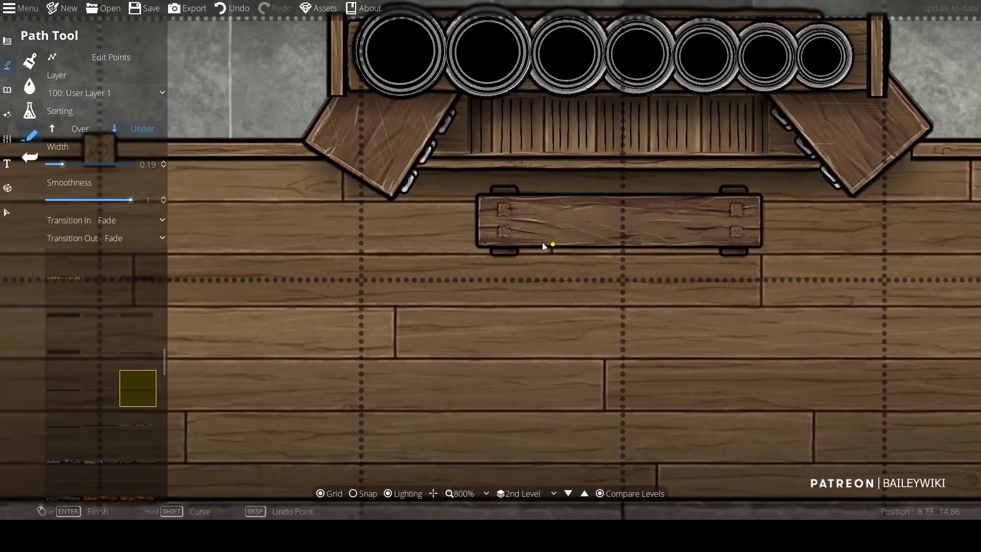
click(448, 221)
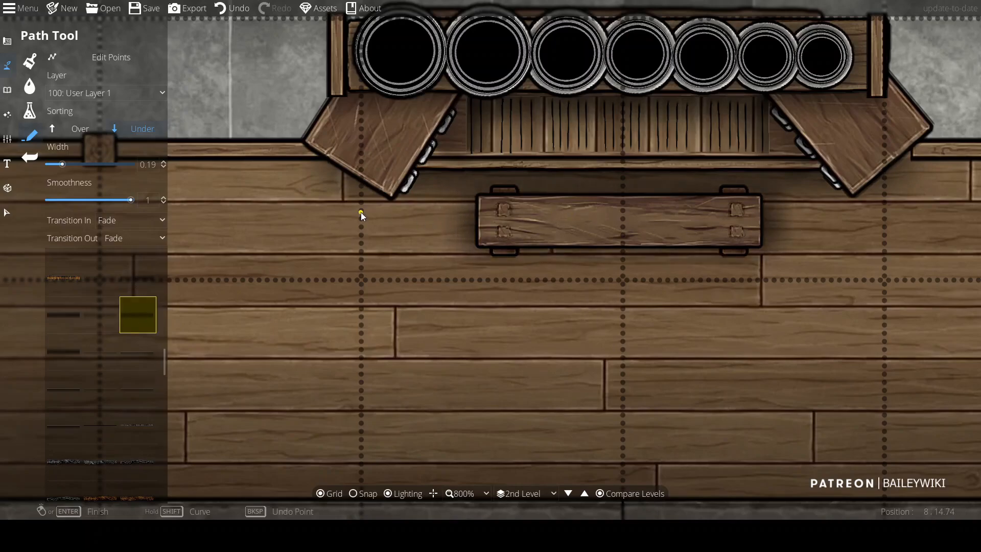
drag(313, 211, 476, 216)
click(56, 164)
drag(257, 156, 350, 131)
click(351, 131)
right_click(348, 246)
Step: Try a shadow path along the floor's upper edge with Transition Out set to Shrink
scroll(303, 234, down, 1)
key(ctrl+z)
click(130, 237)
click(127, 284)
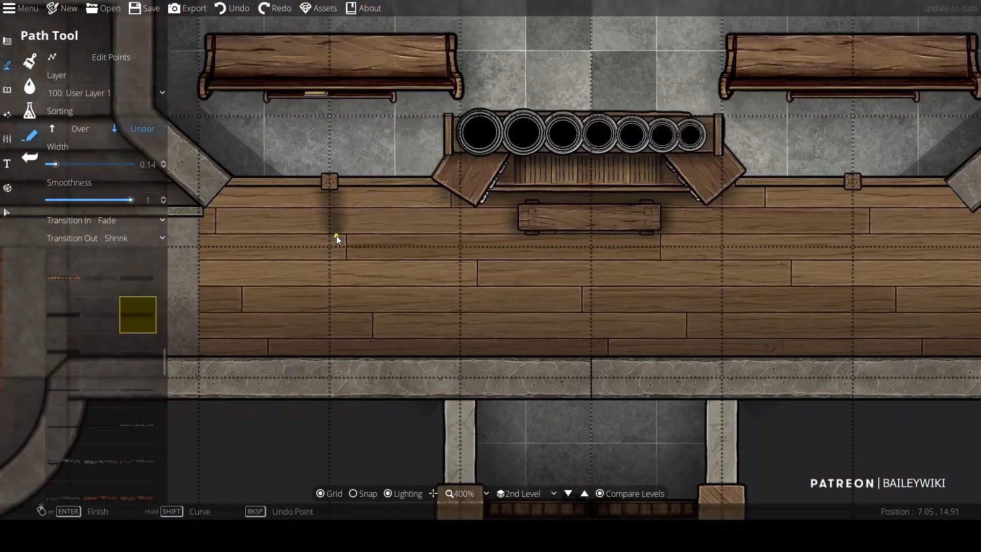
click(13, 90)
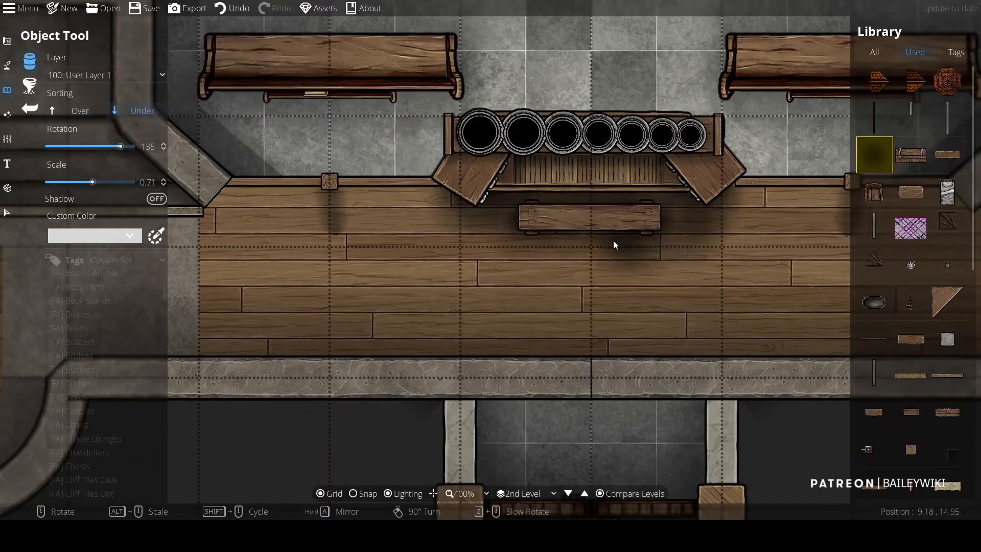
click(8, 67)
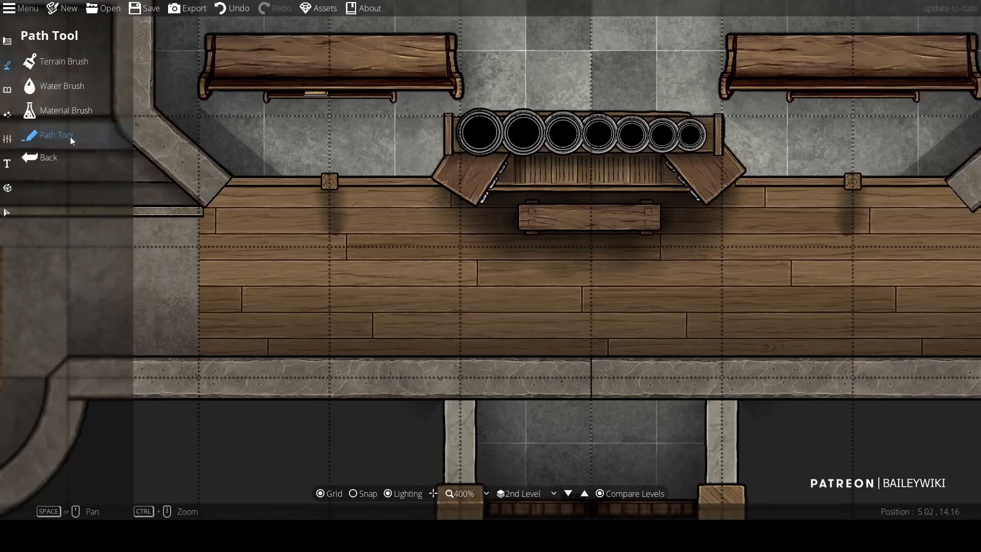
drag(206, 239, 215, 216)
click(215, 216)
key(ctrl+z)
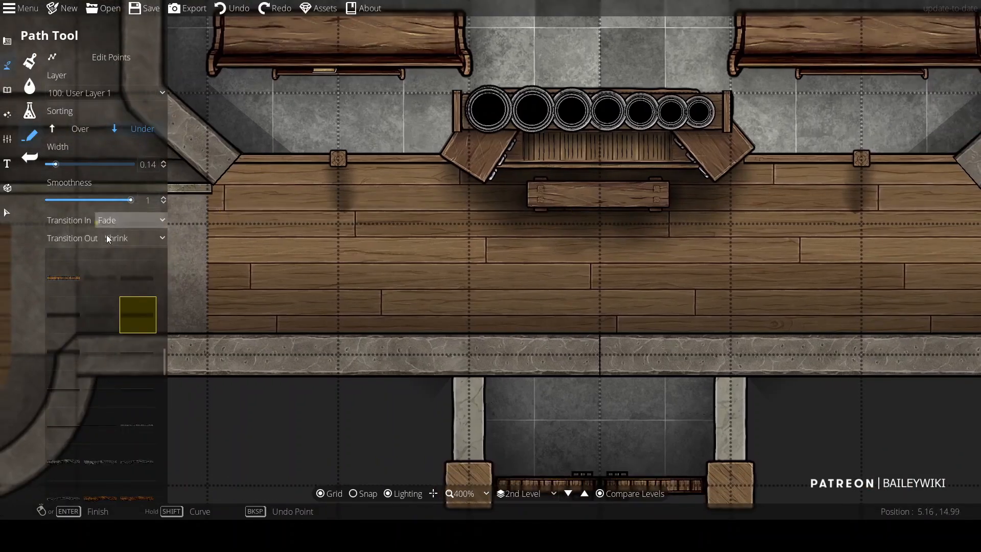
click(214, 210)
right_click(449, 210)
key(ctrl+z)
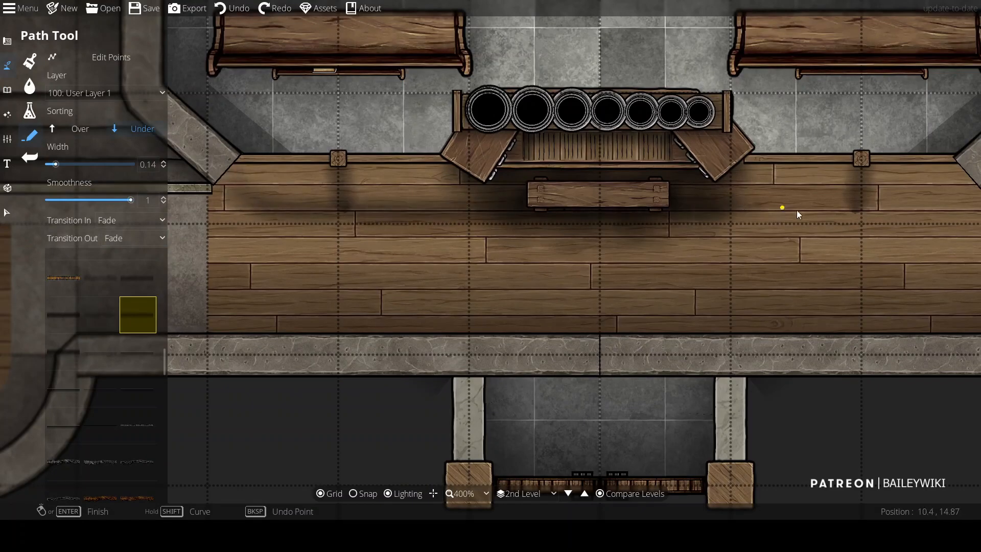
Step: Draw a shadow path along the right part of the floor's upper edge
drag(916, 209, 778, 225)
click(841, 221)
key(a)
key(s)
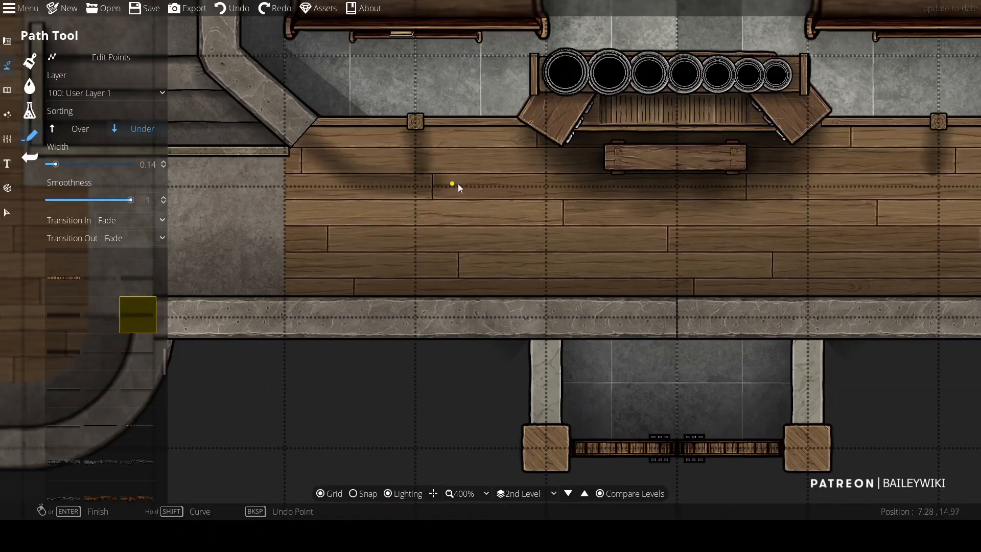
key(d)
key(w)
right_click(847, 134)
drag(413, 235, 778, 170)
scroll(611, 206, down, 1)
drag(611, 206, 375, 283)
scroll(374, 283, up, 1)
scroll(375, 283, down, 1)
Step: Edit the points of the shadow paths to reshape the shadows under the posts and wall
click(97, 57)
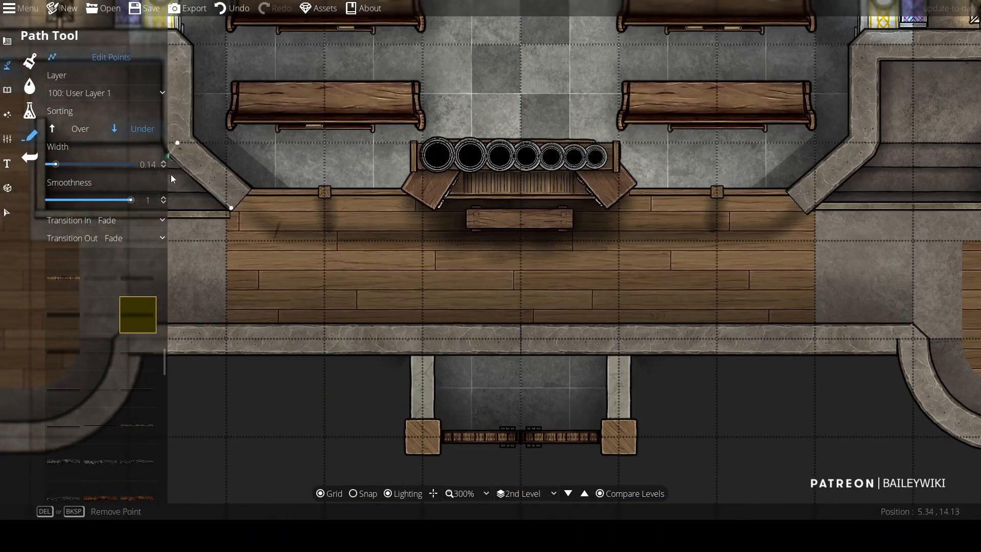
scroll(228, 183, up, 5)
scroll(504, 335, down, 5)
scroll(623, 197, up, 5)
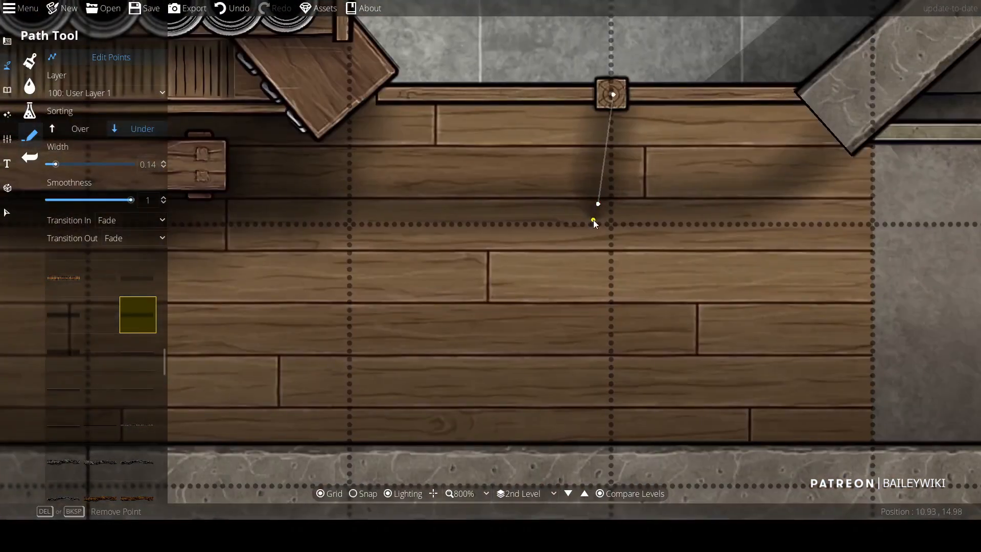
scroll(594, 223, down, 5)
scroll(331, 201, up, 5)
click(328, 96)
click(427, 194)
drag(574, 199, 130, 233)
click(616, 212)
click(746, 75)
right_click(747, 75)
scroll(747, 75, down, 6)
scroll(458, 268, up, 2)
drag(449, 230, 245, 396)
scroll(245, 353, up, 2)
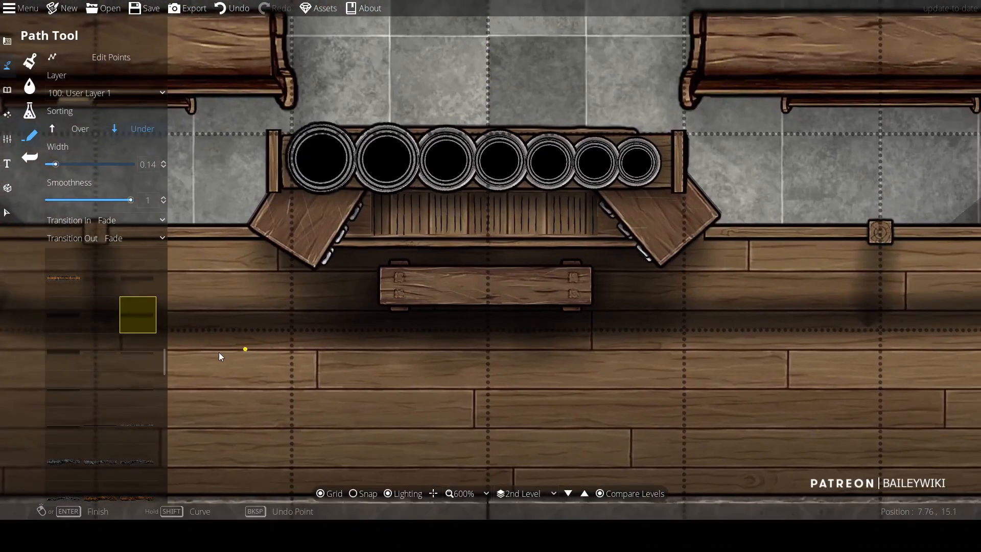
Step: Open the Light Tool and look through its light styles
click(8, 90)
click(60, 63)
click(8, 139)
click(7, 115)
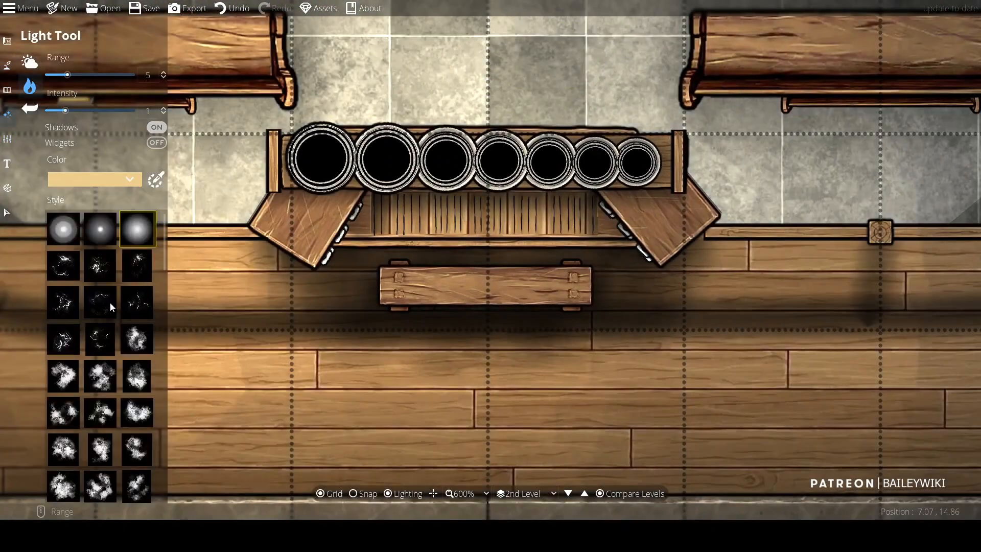
scroll(189, 260, down, 1)
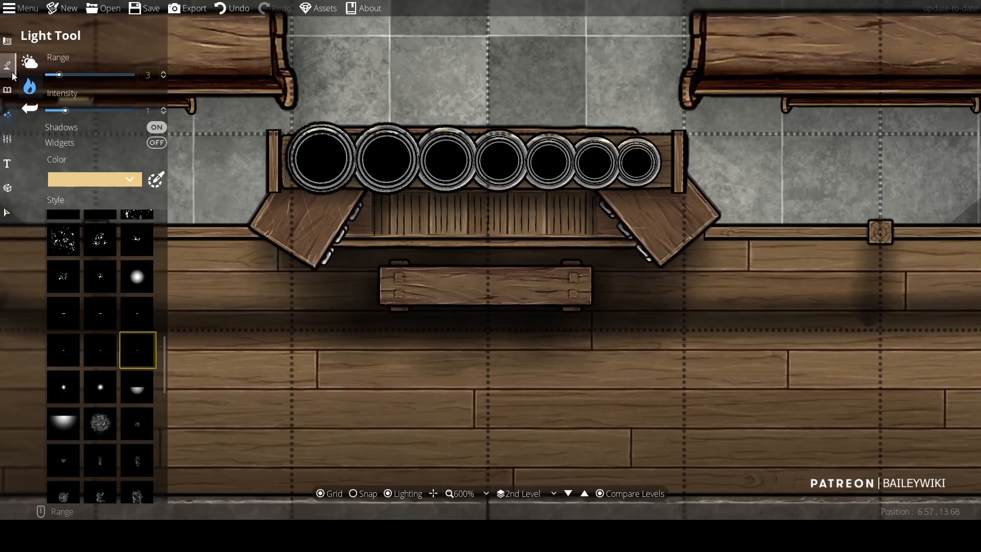
Step: Place small light-glow objects on User Layer 4 at scale 0.21 on the rims of the seven bells on the altar rack
click(8, 90)
click(874, 270)
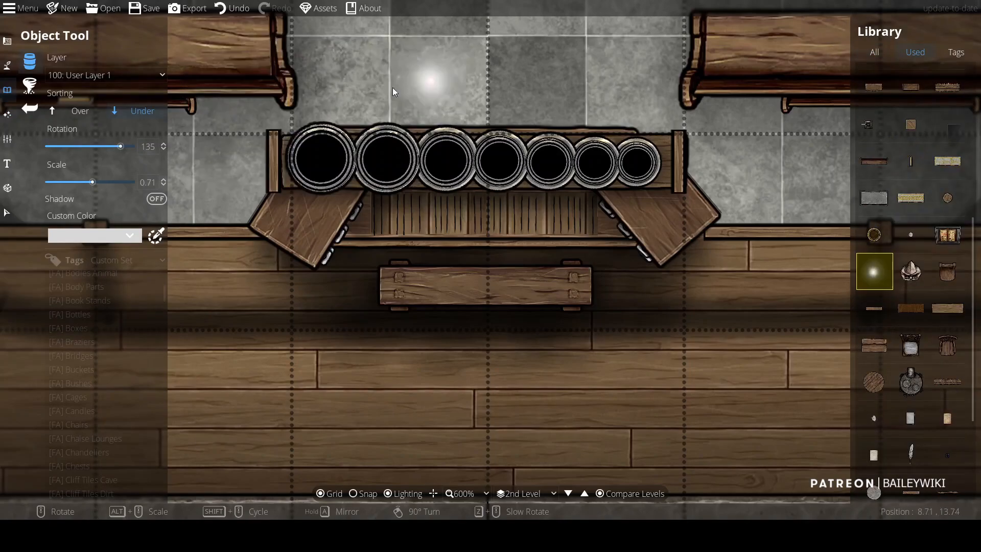
click(105, 75)
click(77, 222)
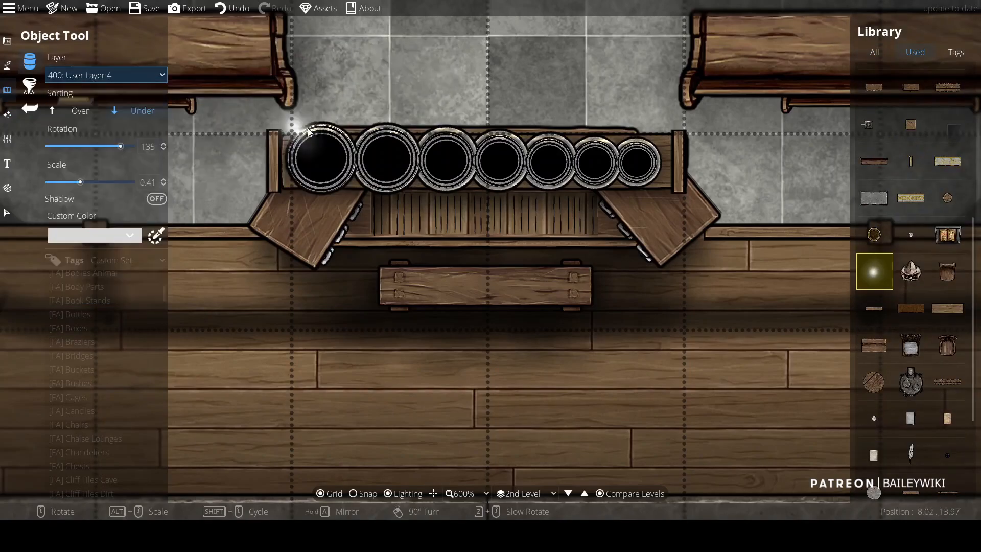
alt+scroll(308, 128, down, 2)
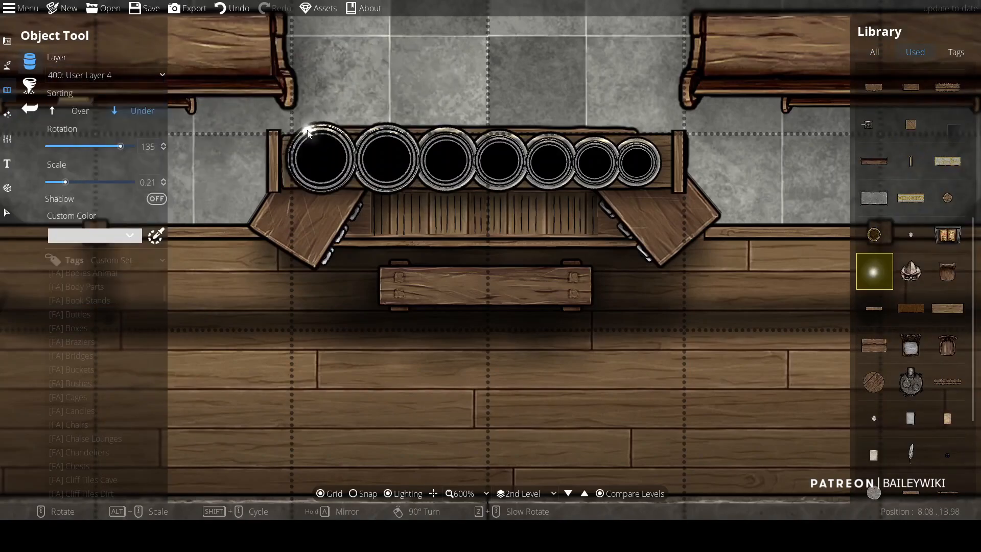
click(377, 132)
click(430, 135)
click(491, 134)
click(536, 139)
click(586, 139)
click(642, 155)
Step: Examine the altar floor and the wall joining it to the right apse
scroll(562, 143, down, 5)
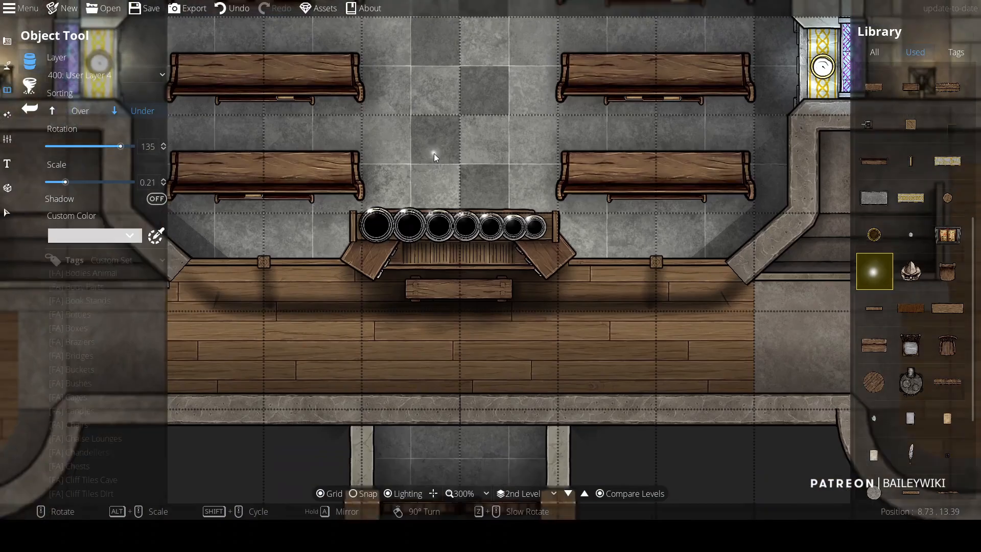
drag(434, 154, 846, 125)
drag(818, 161, 445, 138)
scroll(627, 142, down, 1)
drag(628, 142, 507, 231)
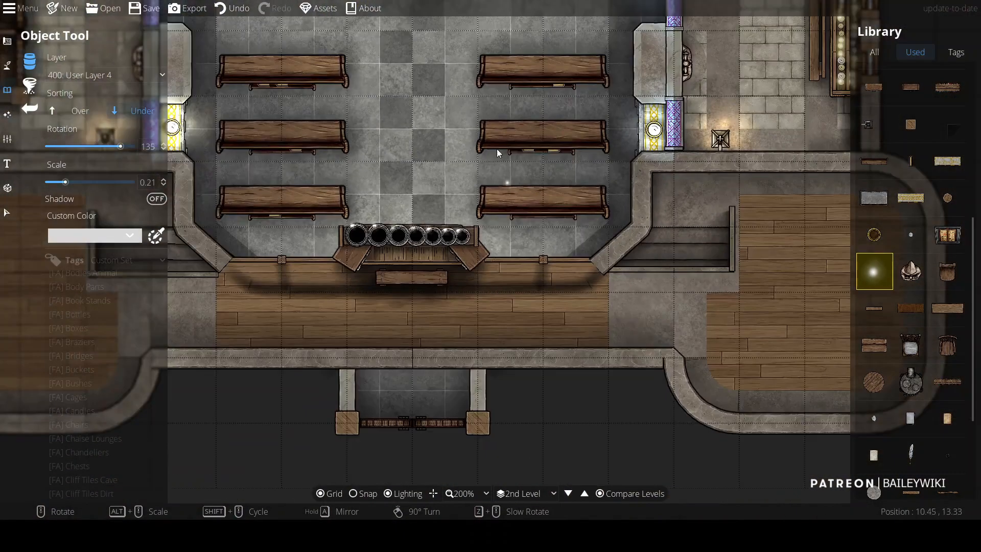
drag(486, 130, 507, 312)
drag(553, 404, 528, 190)
scroll(529, 190, up, 2)
drag(633, 352, 347, 274)
drag(636, 271, 271, 222)
scroll(271, 222, down, 2)
drag(189, 288, 558, 282)
drag(492, 279, 443, 258)
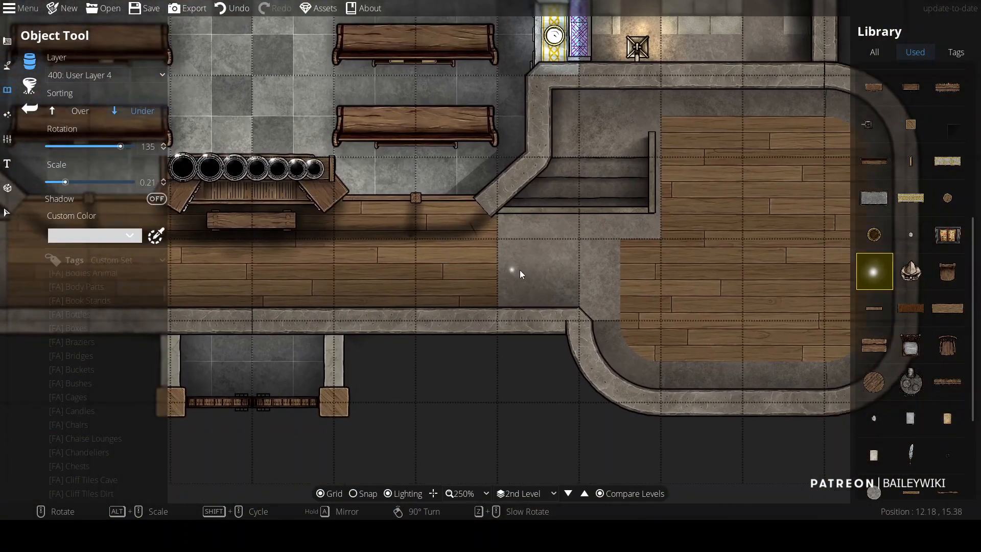
Step: Edit the points of the wall beside the altar floor, shifting its two points slightly left
click(12, 47)
click(67, 89)
click(118, 63)
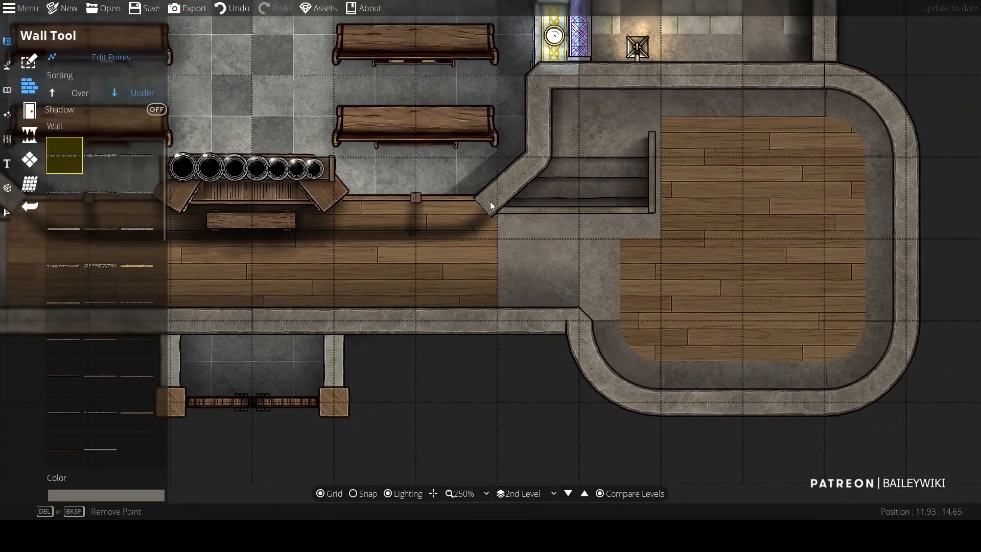
drag(482, 207, 497, 321)
scroll(498, 198, up, 2)
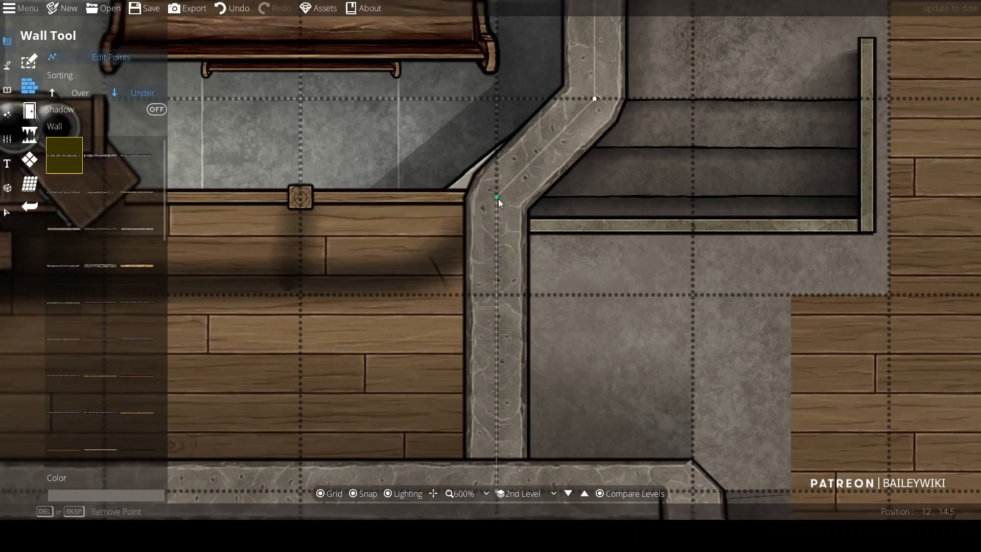
drag(498, 198, 480, 204)
drag(498, 394, 480, 396)
scroll(481, 312, down, 4)
drag(359, 270, 589, 179)
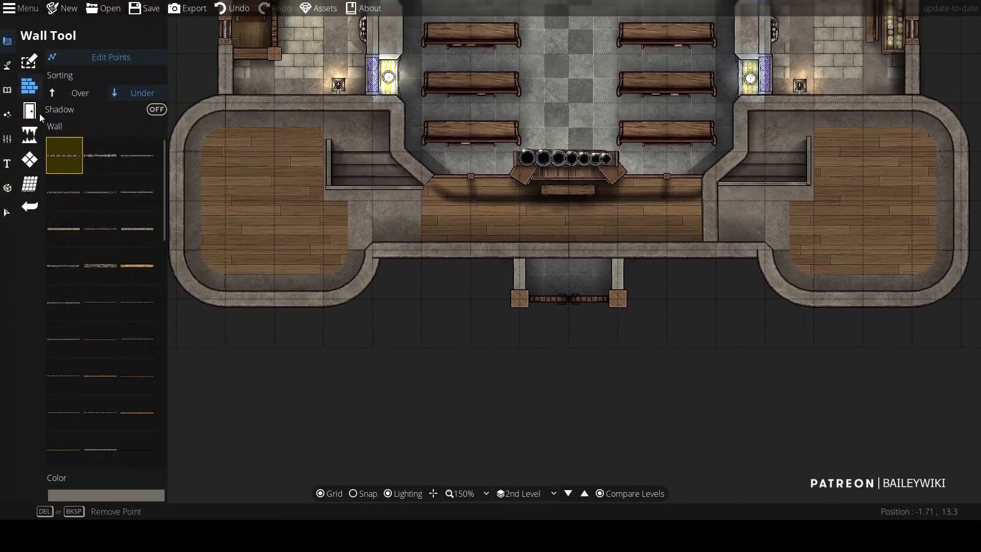
Step: Try placing railing portals along the left apse's lower wall
click(33, 113)
click(104, 61)
drag(165, 173, 165, 450)
click(64, 373)
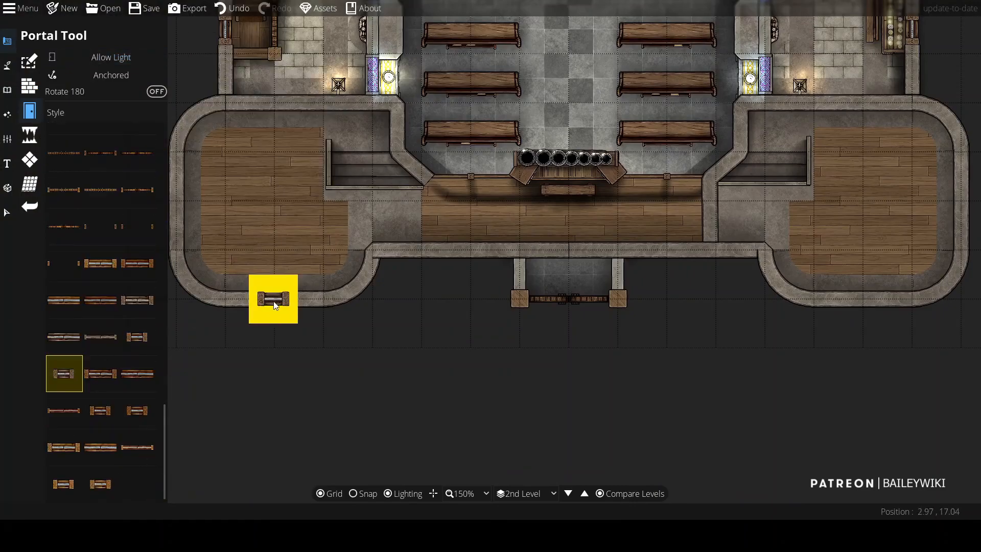
click(299, 309)
click(138, 337)
click(247, 312)
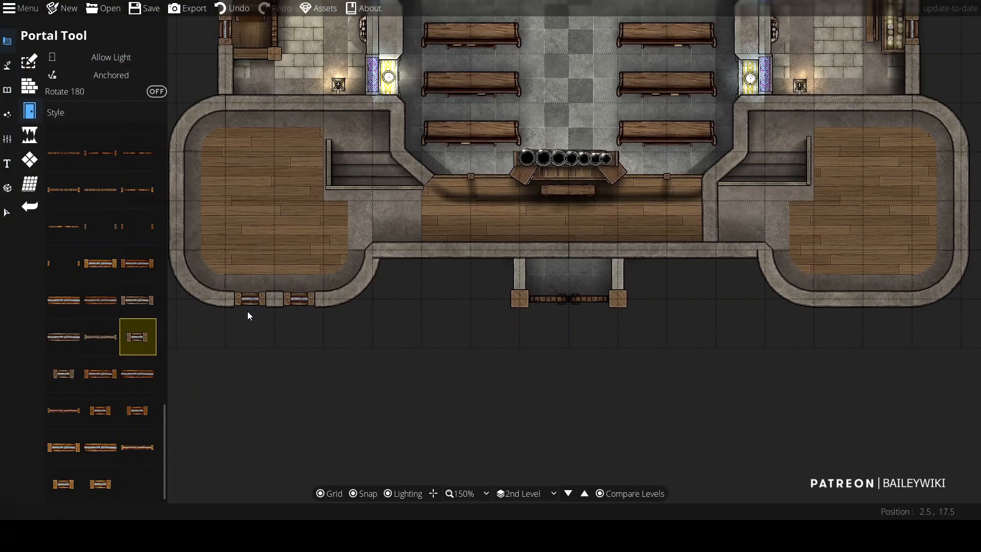
scroll(247, 313, up, 4)
key(ctrl+z)
key(ctrl+z)
Step: Turn on Rotate 180 and place railing portals along the left apse's lower and outer walls
click(158, 93)
click(385, 278)
click(255, 278)
scroll(272, 238, down, 2)
click(232, 222)
click(232, 157)
Step: Place railing portals along the walls of the right apse
drag(971, 310, 426, 241)
click(559, 253)
click(625, 253)
drag(734, 179, 623, 285)
scroll(619, 198, down, 2)
drag(496, 212, 726, 256)
drag(772, 187, 541, 192)
click(559, 191)
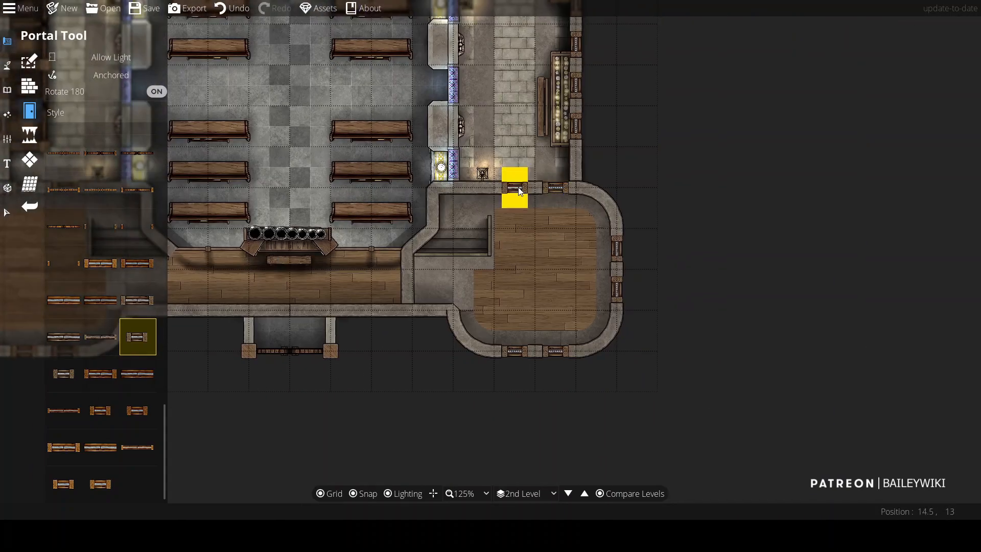
key(Escape)
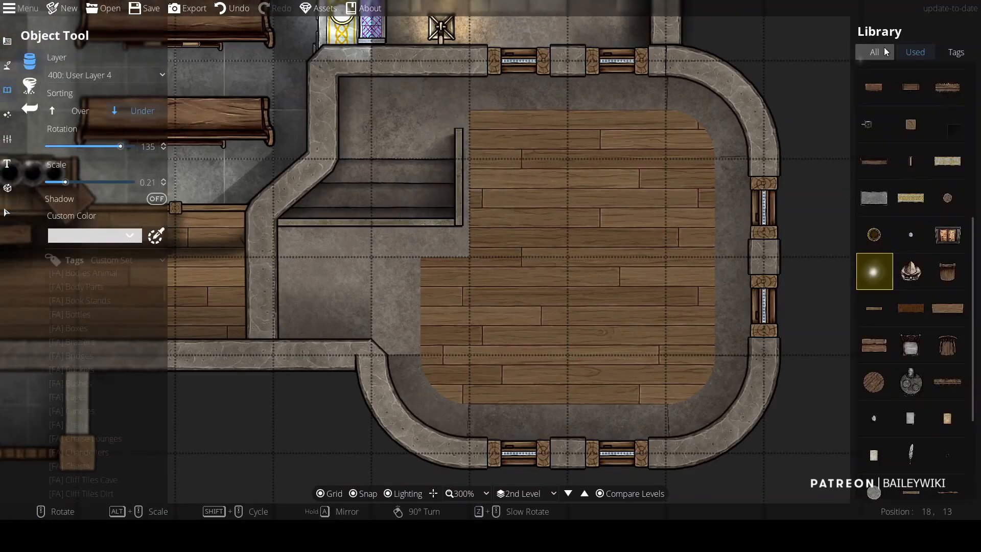
Step: Place a vertical railing piece at the end of the right apse's stairs
click(950, 364)
click(129, 77)
click(419, 171)
scroll(411, 193, down, 5)
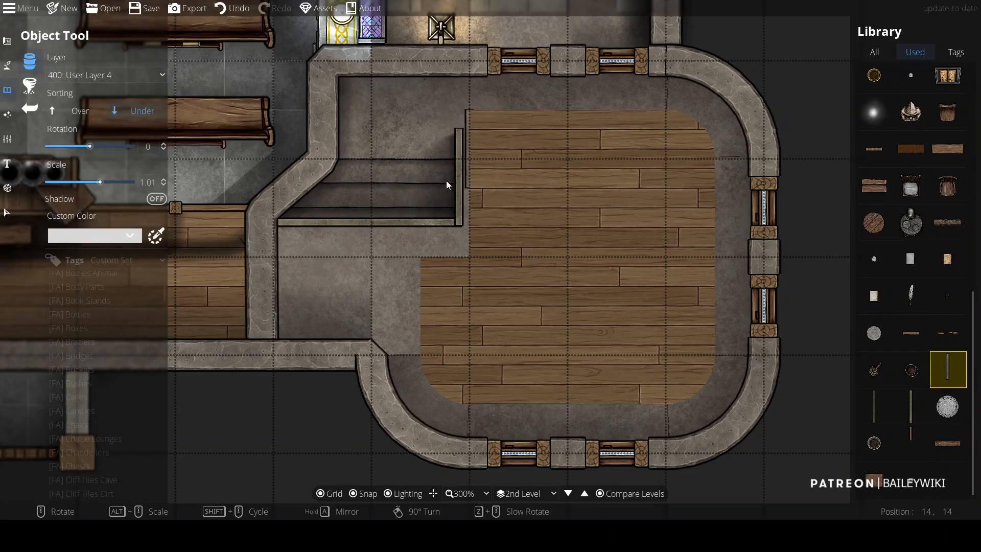
click(461, 198)
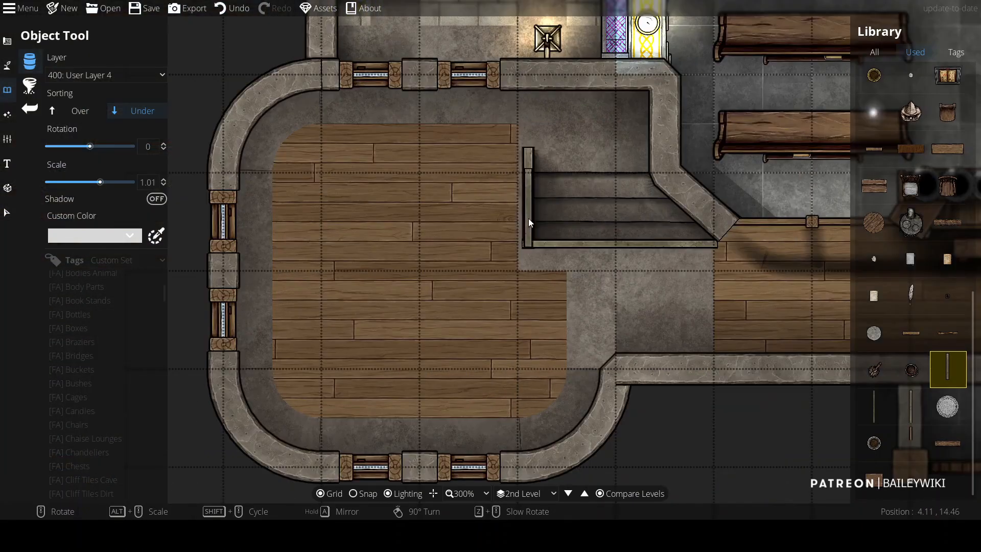
Step: Select the left apse's wooden floor and change its layer
click(7, 212)
click(527, 209)
click(408, 256)
click(79, 186)
click(67, 248)
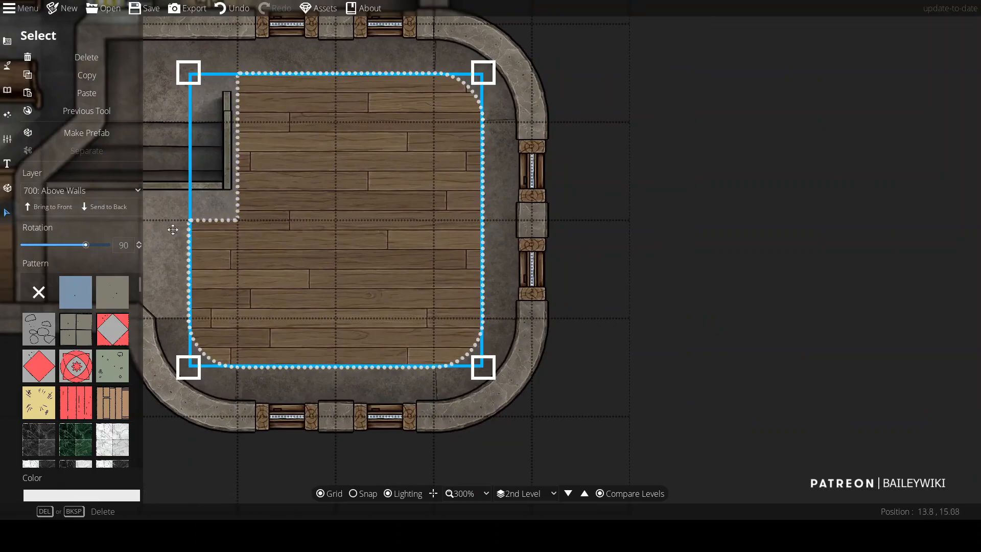
click(79, 190)
click(66, 247)
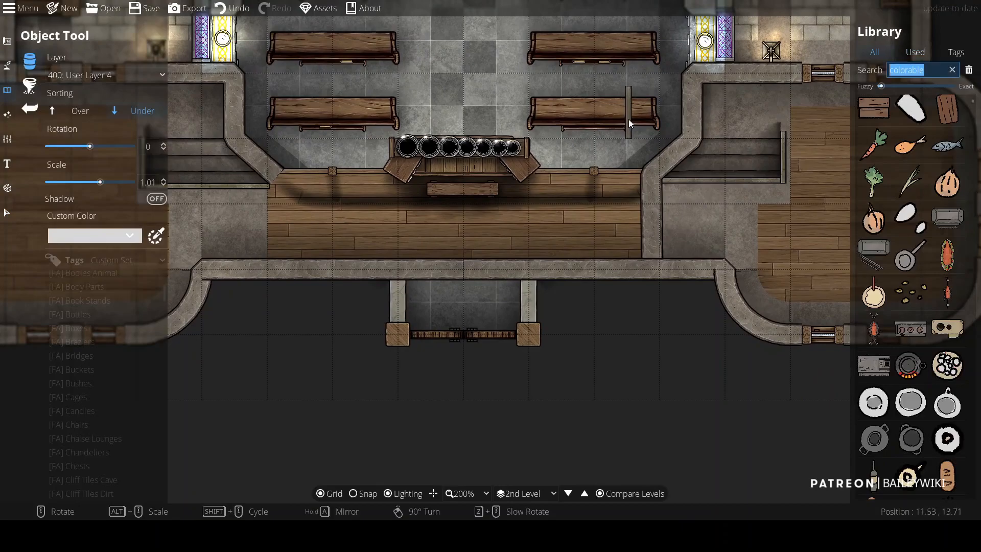
Step: Search the library for ladder and place a ladder on the 700: Above Walls layer beside the right apse's stairs
text(ladder)
click(874, 369)
click(118, 76)
click(97, 262)
click(681, 220)
drag(589, 220, 374, 215)
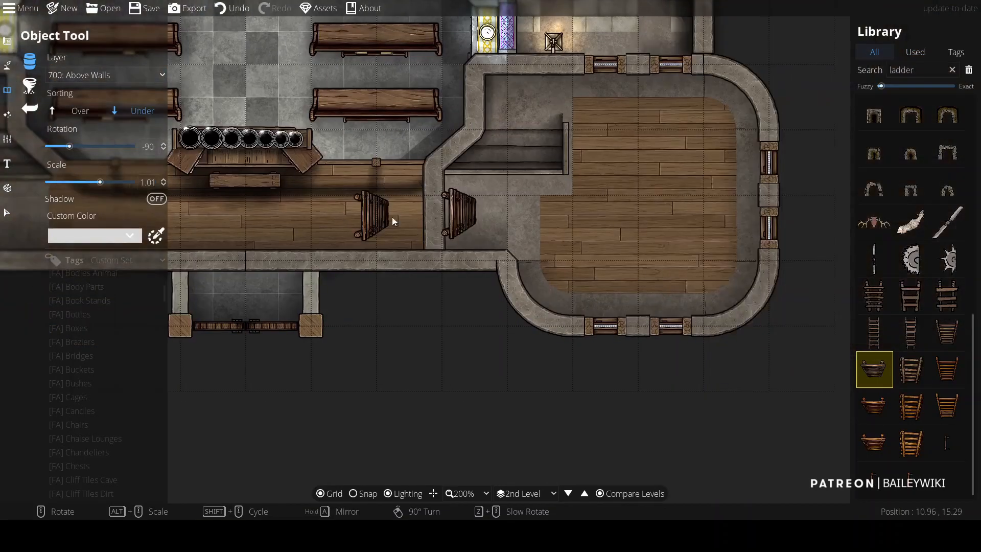
drag(204, 225, 458, 222)
drag(491, 284, 516, 262)
scroll(517, 262, down, 3)
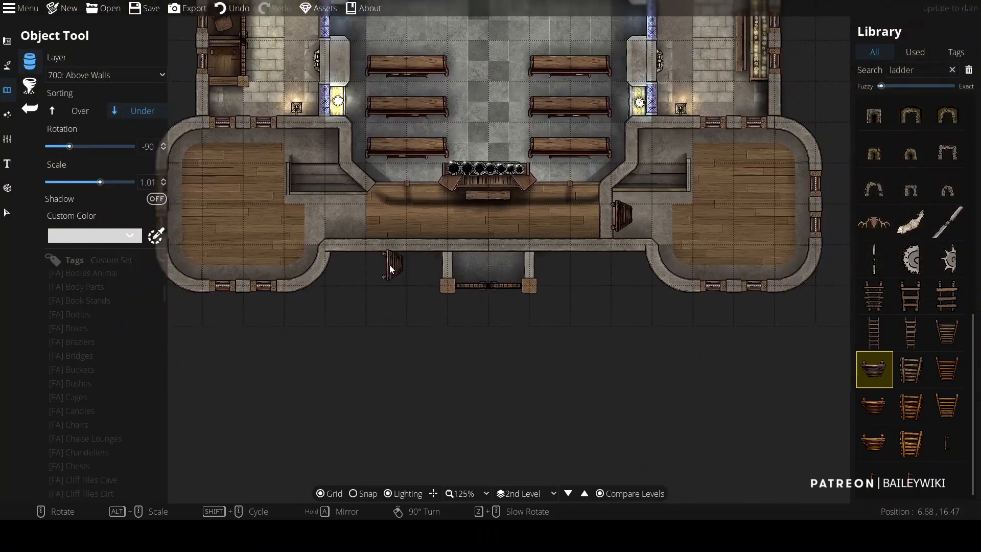
Step: Draw a shadow path along the edge of the right apse's stairs
scroll(455, 329, up, 5)
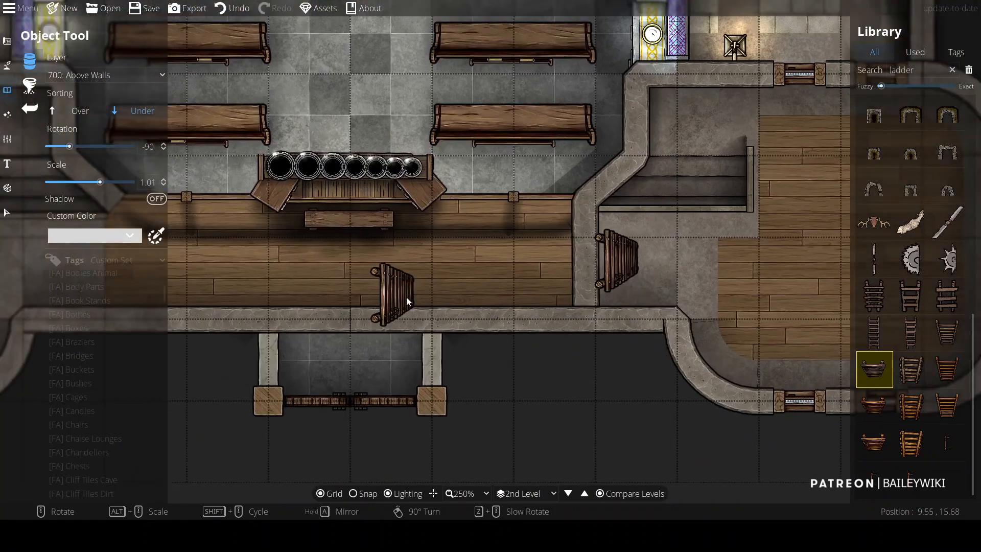
click(916, 52)
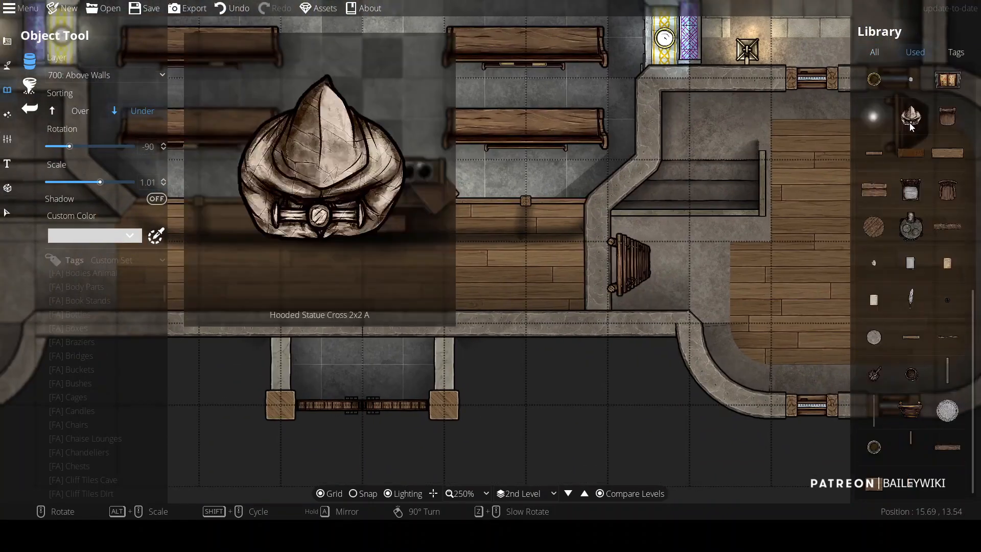
click(875, 154)
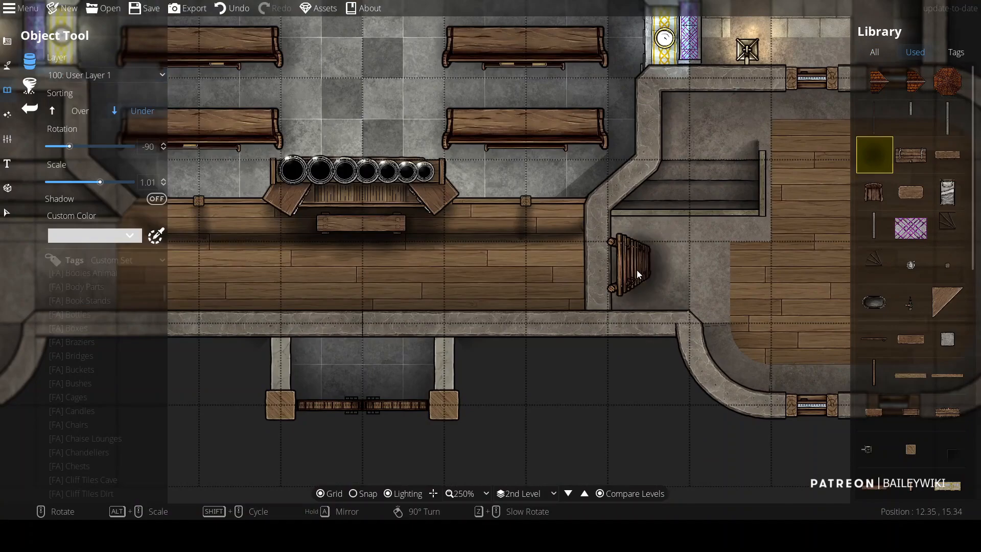
click(7, 66)
key(ctrl+z)
scroll(145, 318, down, 1)
click(144, 318)
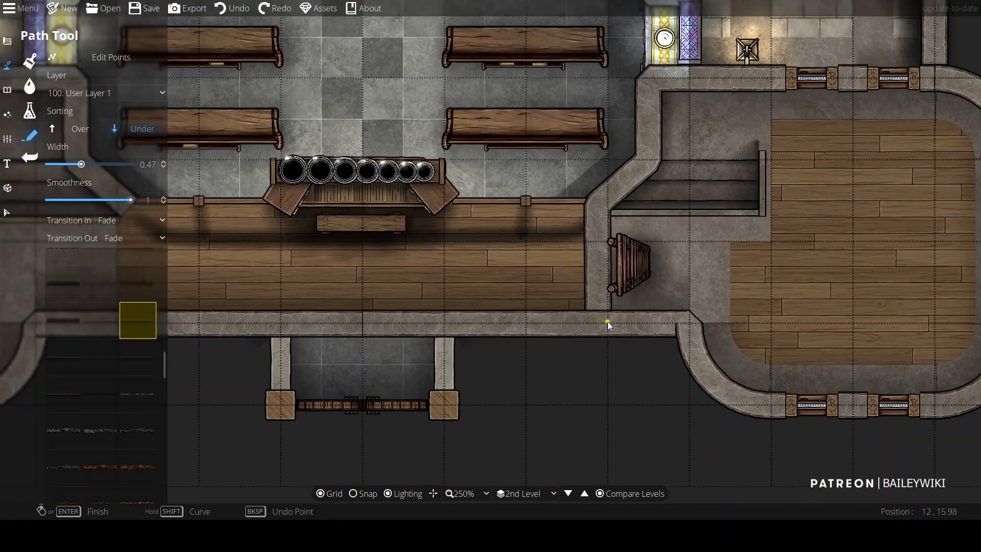
click(612, 217)
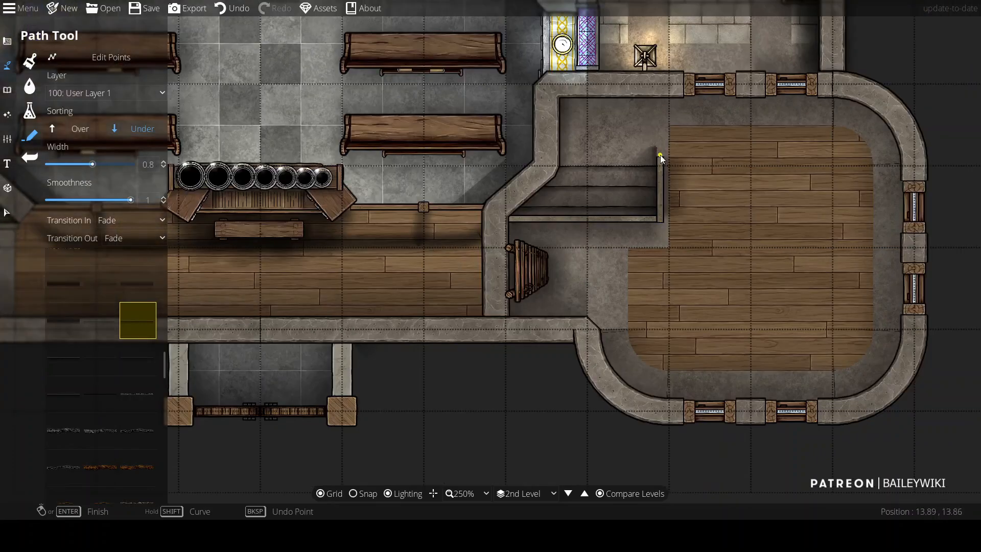
key(Return)
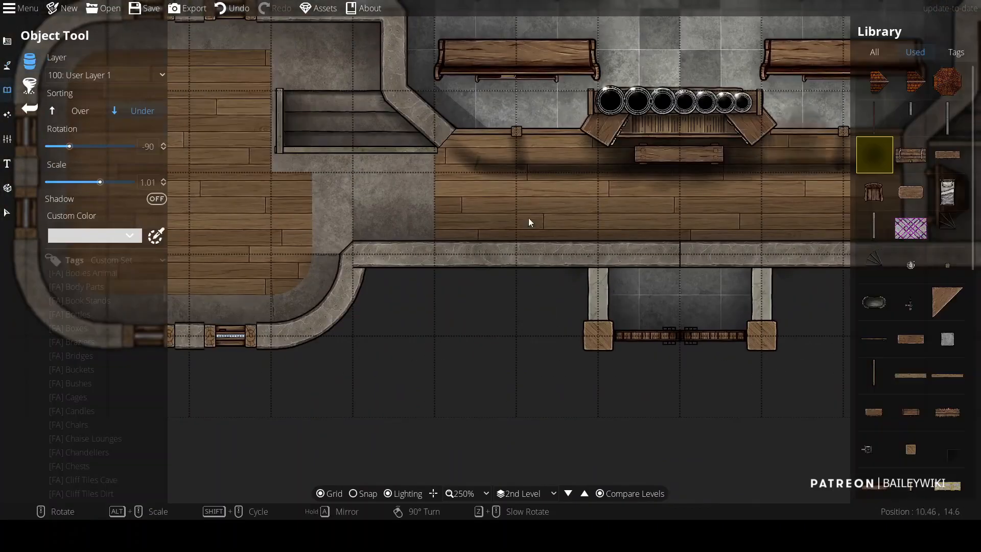
Step: Place a dark shadow decal on the right apse floor, rotated -90 and scaled to 0.81
mouse_move(953, 192)
scroll(947, 197, down, 5)
click(946, 196)
drag(885, 208, 437, 274)
right_click(435, 276)
right_click(434, 276)
right_click(379, 346)
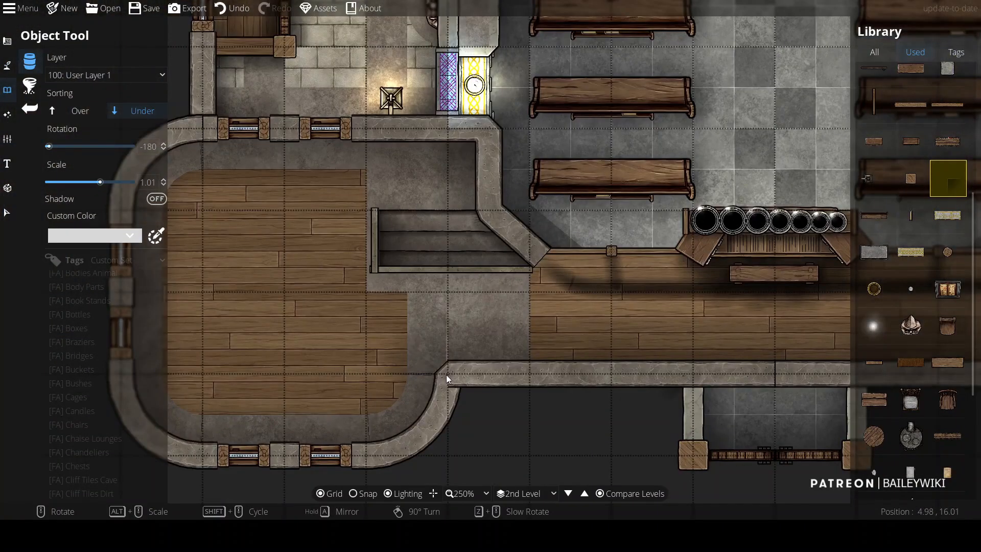
scroll(447, 375, down, 1)
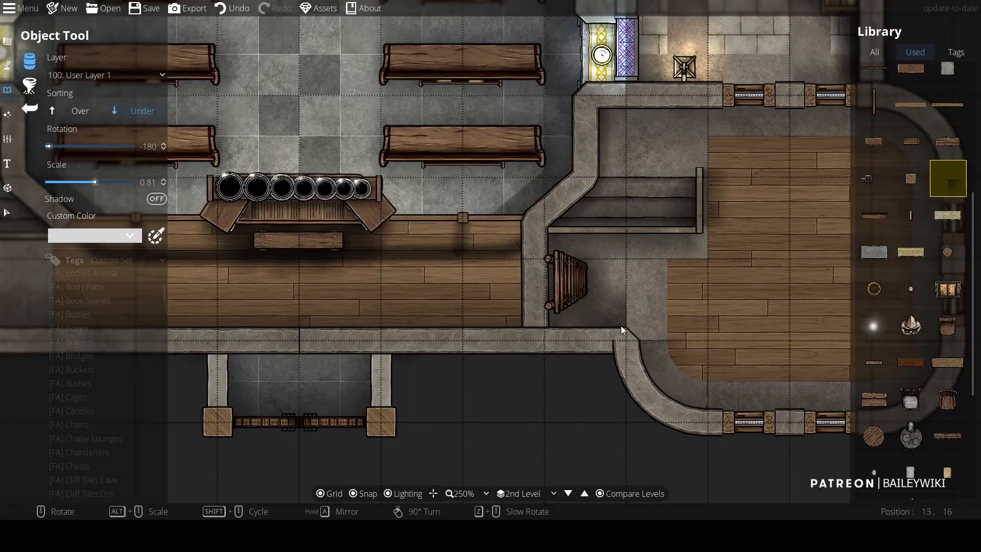
right_click(638, 324)
scroll(405, 375, down, 3)
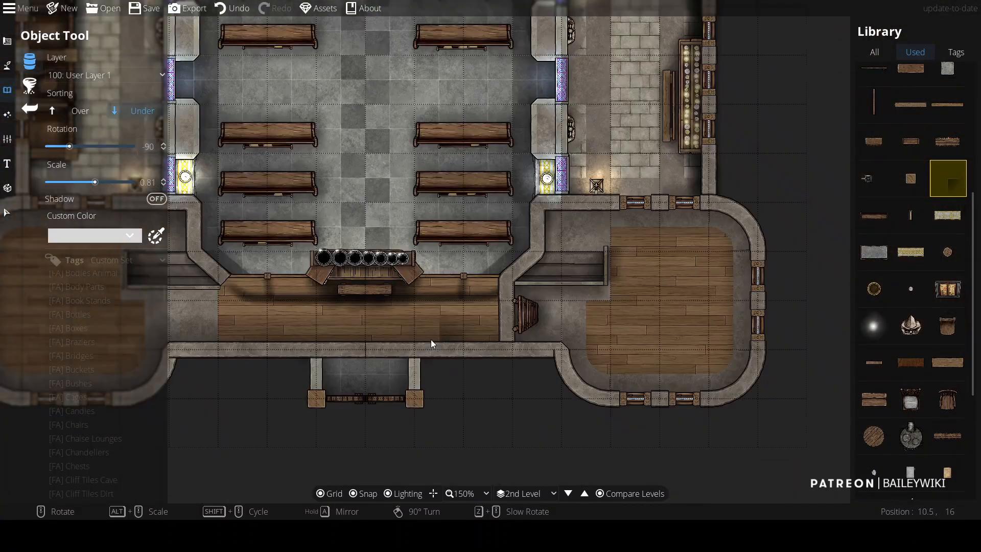
scroll(554, 337, up, 2)
mouse_move(309, 334)
mouse_down()
mouse_move(672, 348)
mouse_move(302, 342)
mouse_up()
drag(694, 328, 515, 276)
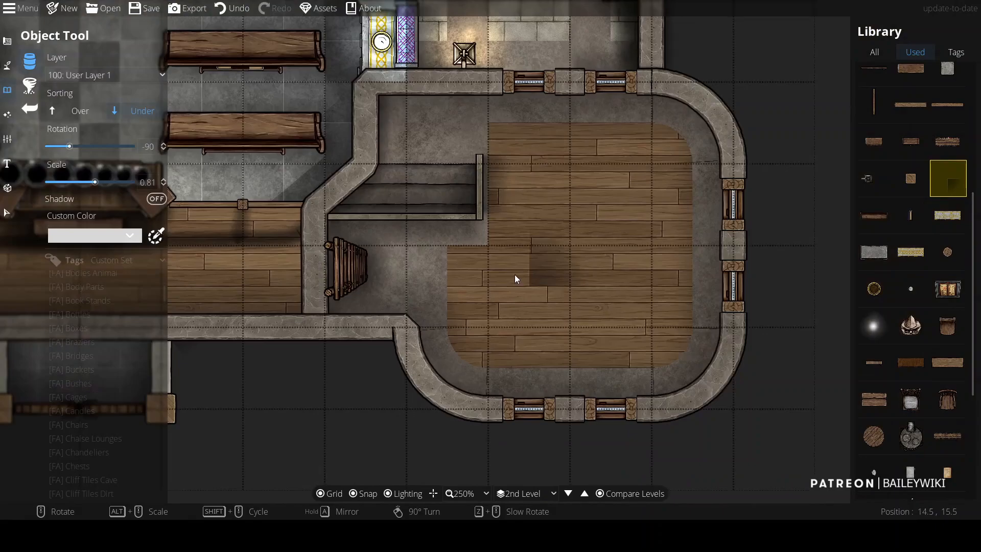
Step: Search the library for bed and place two wooden bed frames along the right apse's outer wall
click(875, 53)
drag(926, 70, 658, 86)
text(be)
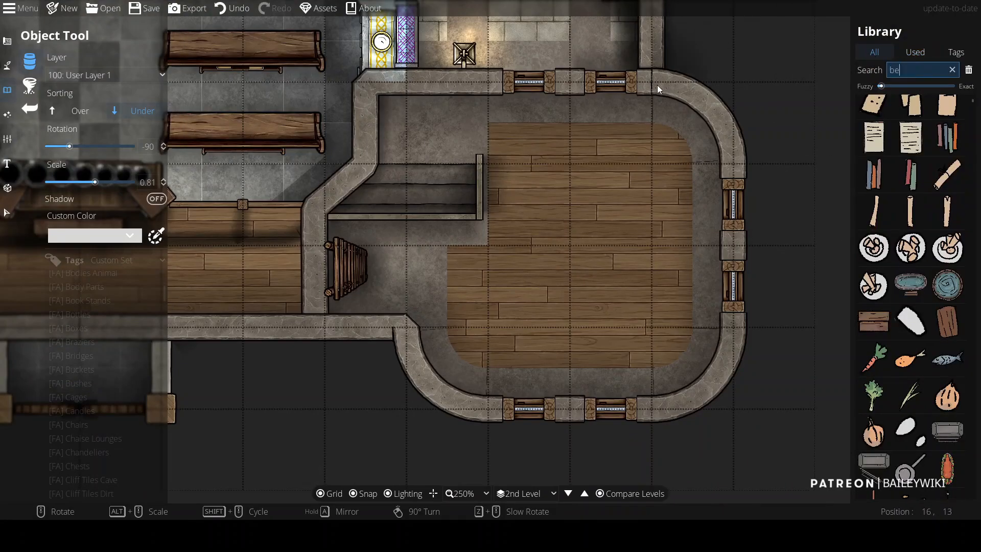
text(d)
drag(974, 125, 974, 161)
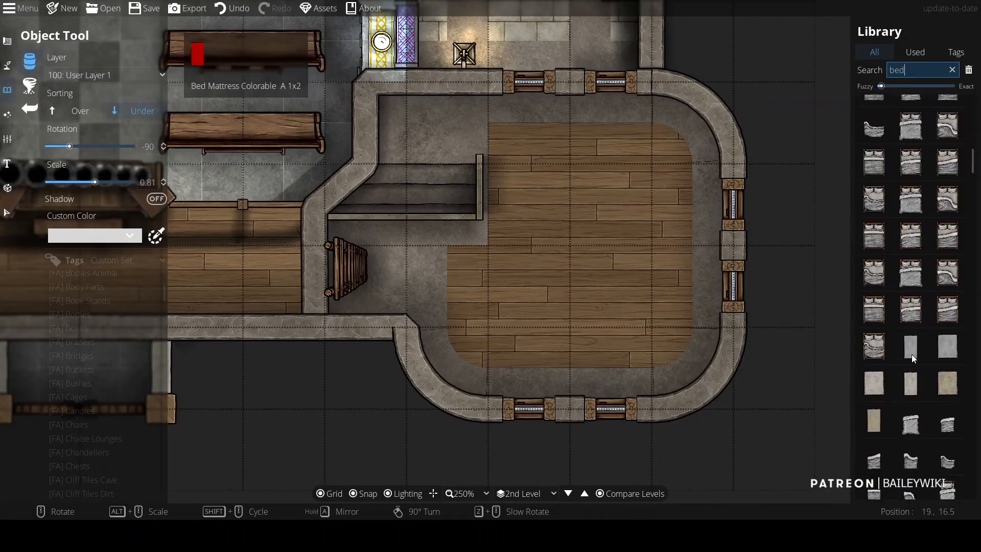
scroll(951, 220, up, 5)
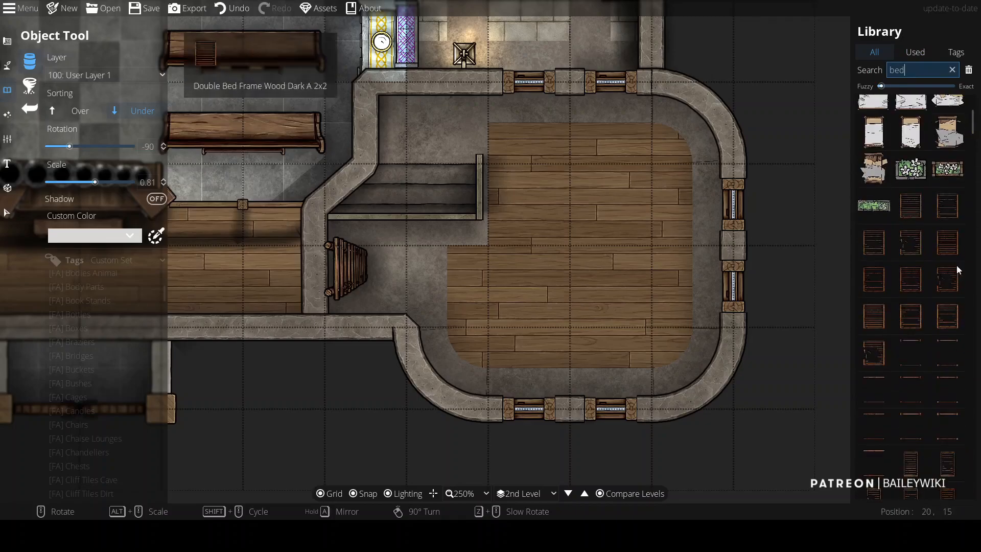
scroll(963, 220, down, 2)
click(911, 363)
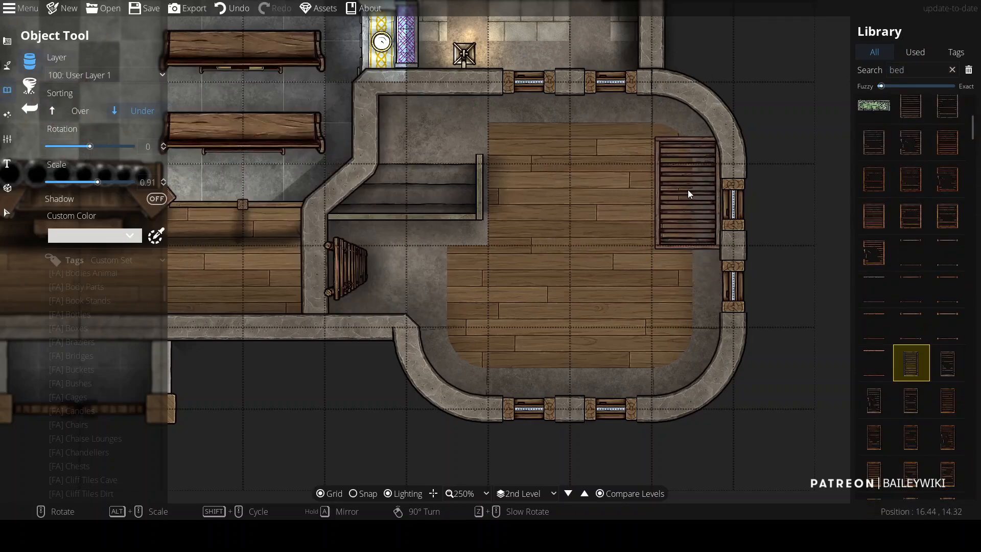
click(688, 189)
click(688, 298)
Step: Rotate the bed frame and place two more along the right apse's lower wall
right_click(634, 327)
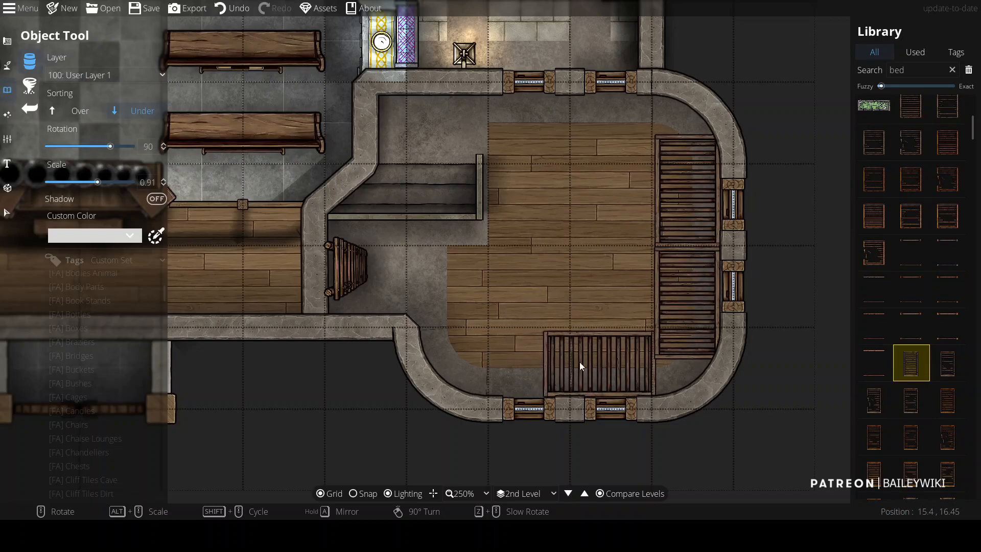
click(603, 364)
click(491, 365)
right_click(611, 261)
Step: Place a headboard piece on layer 300: User Layer 3 with Over sorting at each of the four bed frames
scroll(946, 302, down, 7)
click(911, 161)
click(80, 111)
click(107, 78)
click(105, 182)
click(687, 190)
click(686, 302)
right_click(633, 330)
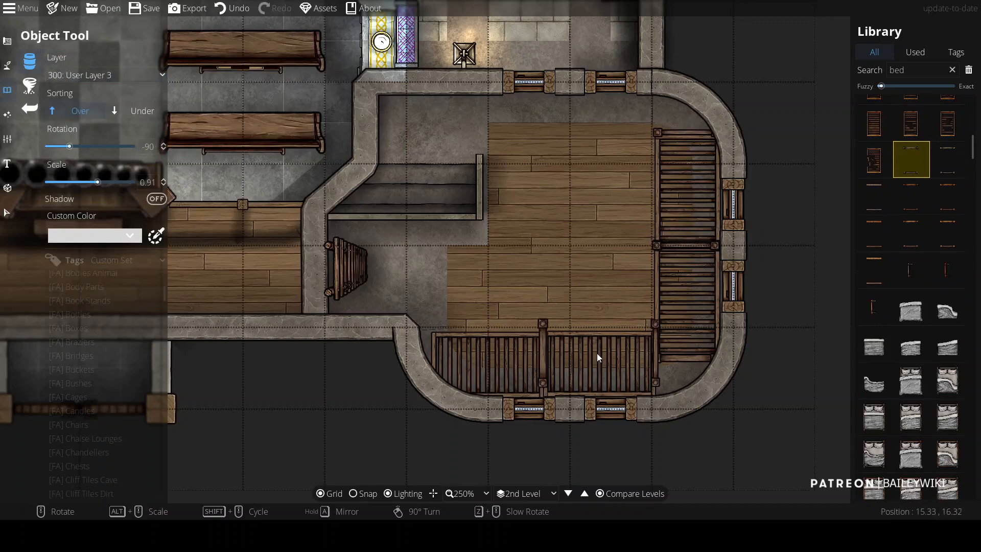
click(599, 363)
click(486, 361)
scroll(872, 265, down, 3)
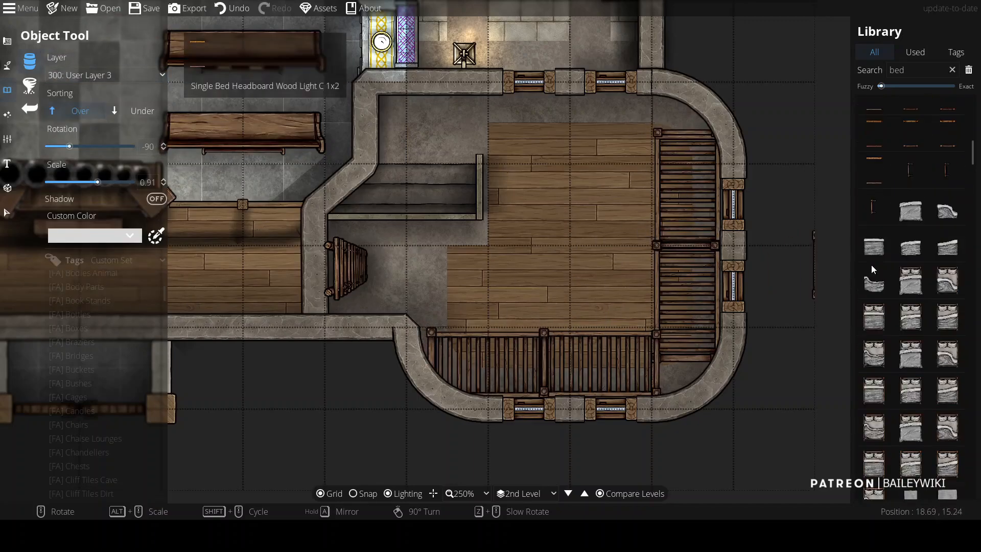
Step: Place gray mattresses with Under sorting on each of the four bed frames in the right apse
scroll(874, 267, down, 4)
click(912, 304)
right_click(683, 199)
click(161, 110)
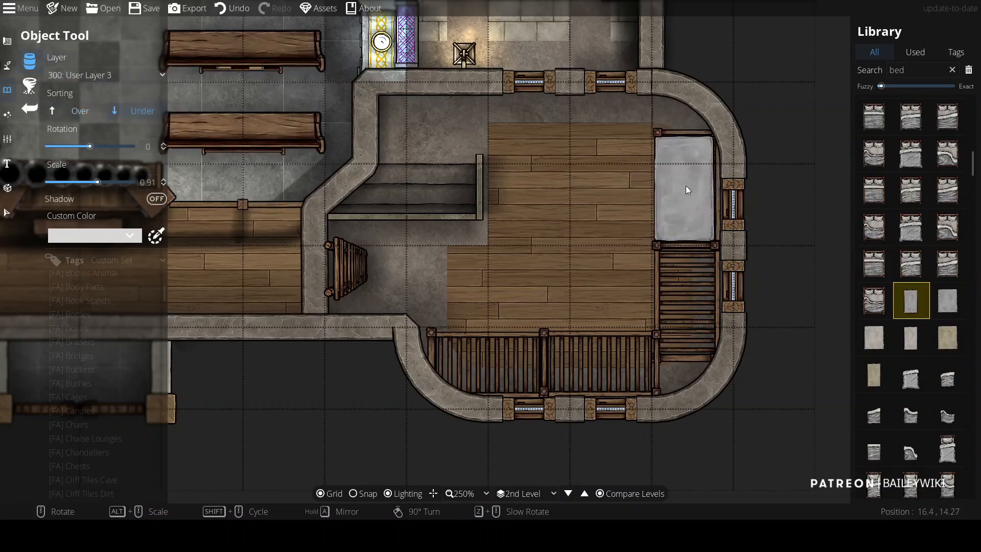
click(686, 190)
click(689, 302)
right_click(639, 332)
click(603, 364)
click(495, 363)
Step: Search the library for blanket and place folded blankets with Over sorting, scale 0.51, at the head of each bed
scroll(939, 351, down, 5)
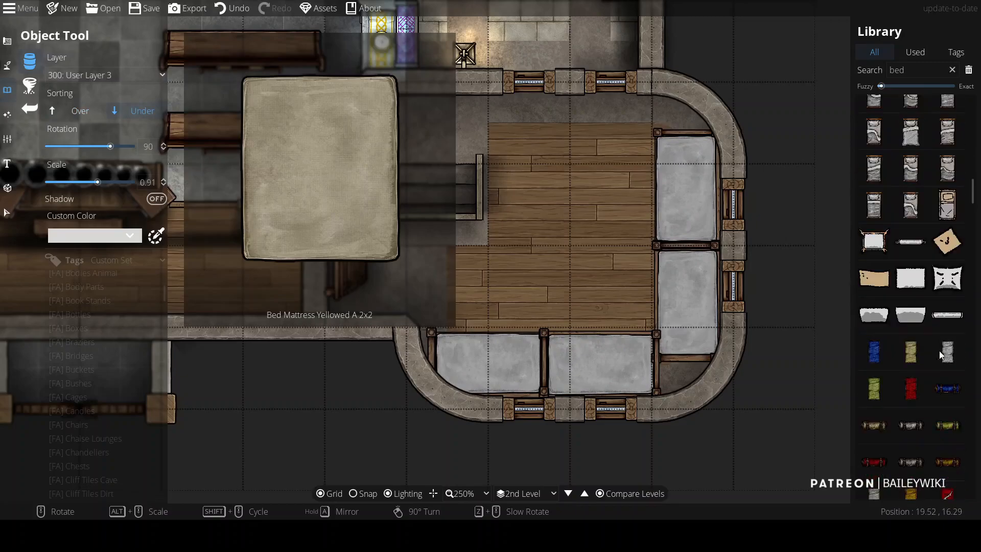
scroll(926, 294, up, 2)
drag(916, 70, 845, 57)
text(blanket)
drag(973, 245, 972, 172)
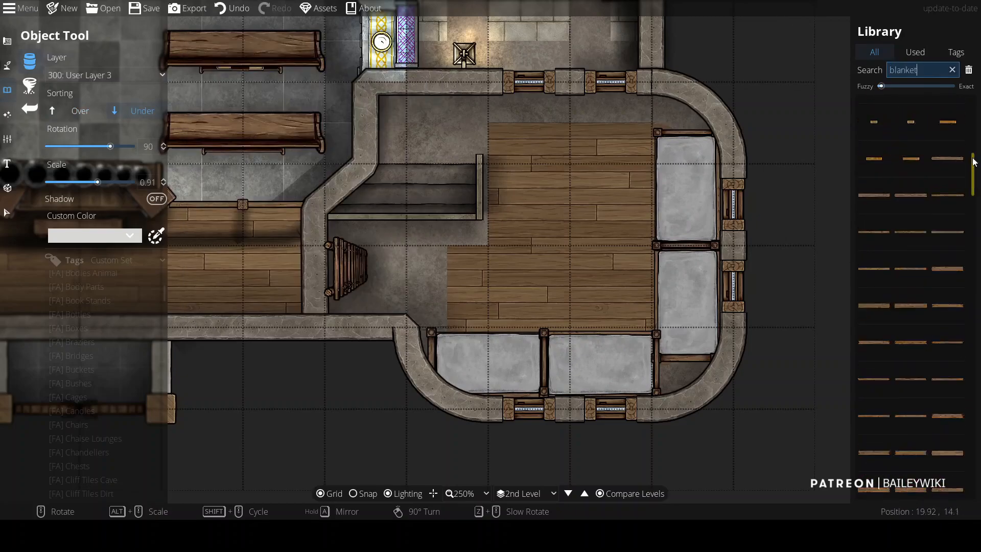
click(948, 285)
click(80, 111)
scroll(695, 192, down, 4)
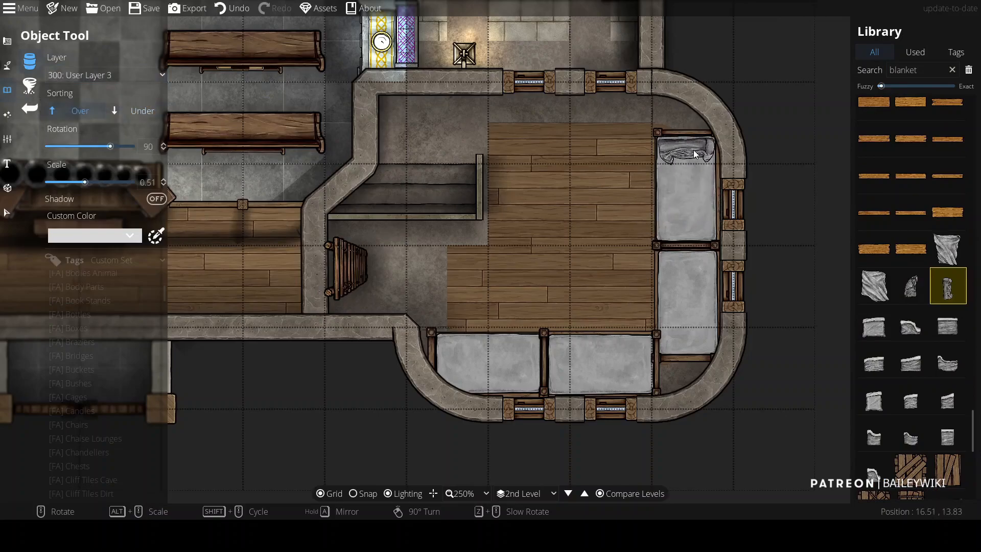
click(694, 150)
click(691, 267)
scroll(608, 324, down, 6)
click(453, 356)
click(563, 356)
Step: Search the library for pillow and place rotated pillows on two of the beds
key(ctrl+f)
text(pillow)
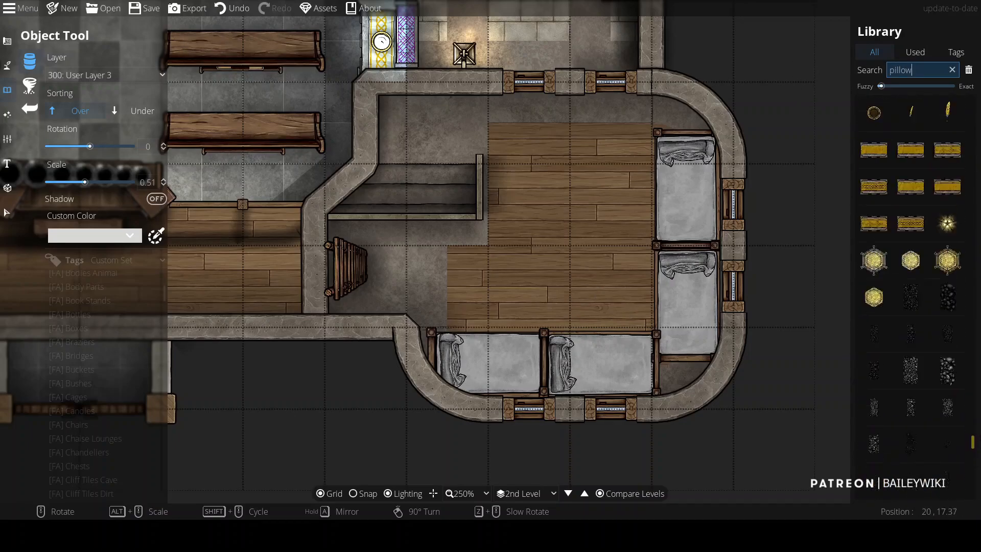
drag(979, 415, 905, 96)
click(895, 86)
click(929, 70)
key(Return)
click(948, 335)
right_click(685, 213)
right_click(686, 213)
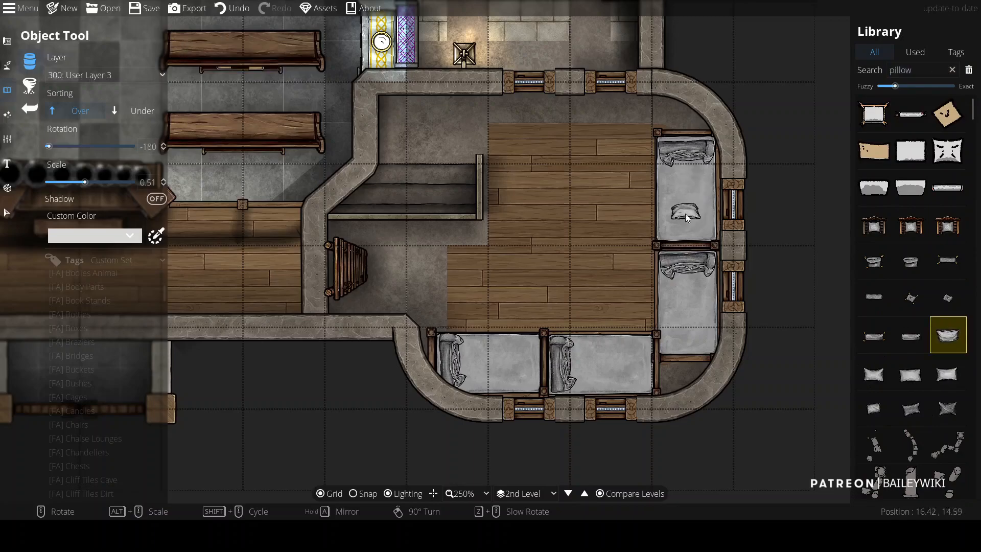
click(688, 233)
right_click(506, 366)
right_click(508, 366)
right_click(515, 365)
click(532, 363)
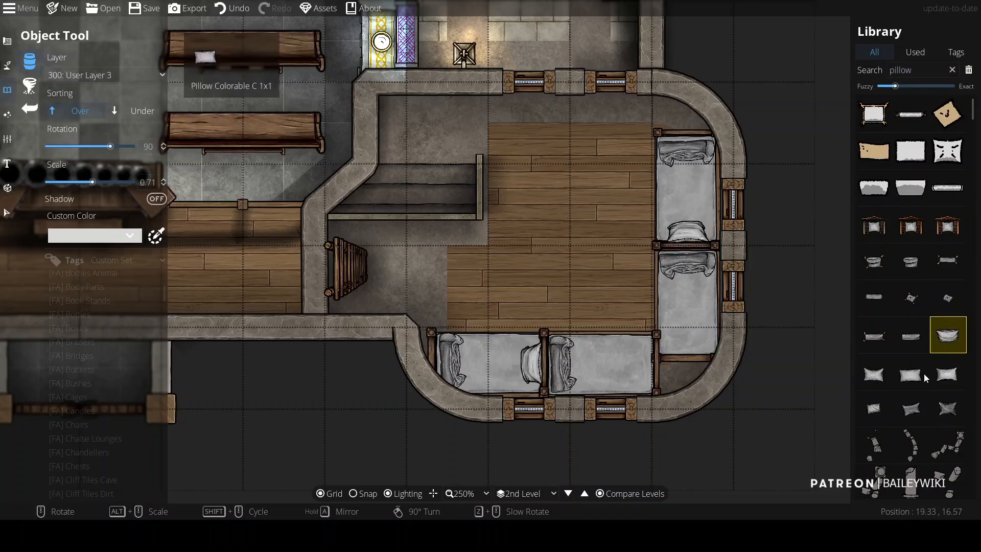
Step: Place plain square pillows, scaled to 0.81, on the remaining two beds
click(947, 376)
click(688, 348)
click(874, 375)
right_click(680, 364)
right_click(649, 364)
right_click(640, 364)
scroll(641, 364, up, 1)
click(648, 367)
Step: Search the library for ladder and add small ladder pieces beside the beds
drag(585, 234, 629, 226)
double_click(915, 70)
text(ladder)
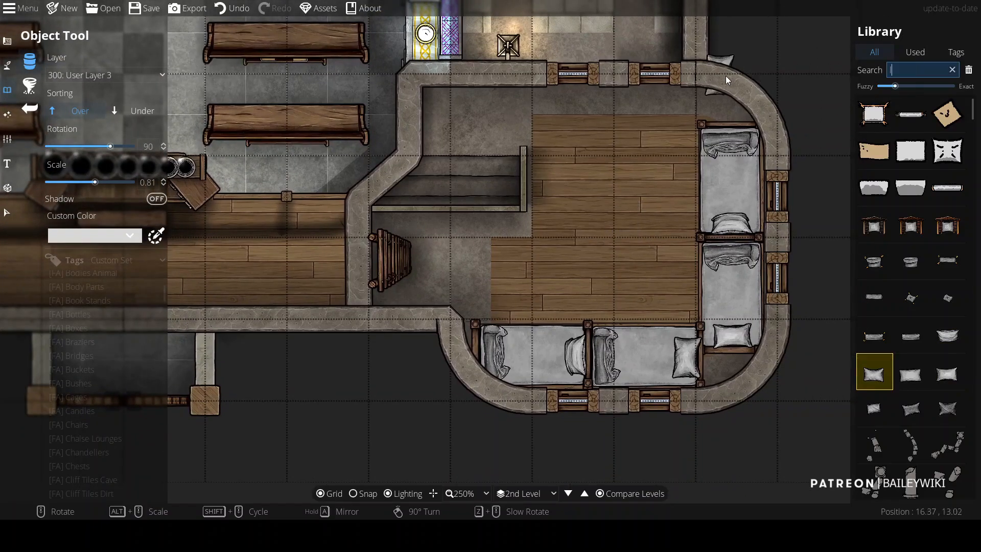
key(Return)
click(875, 335)
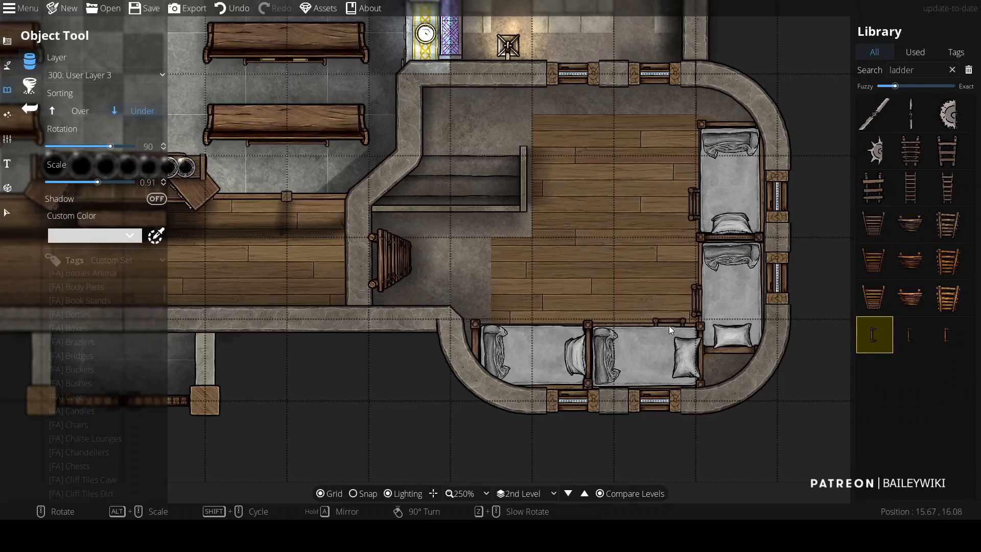
scroll(564, 320, down, 2)
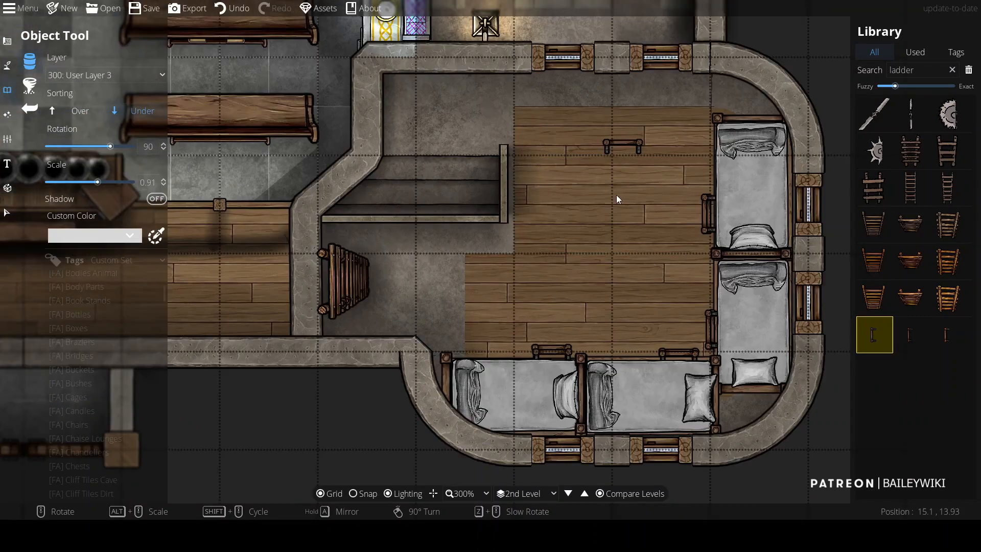
Step: Draw a rectangular gray rug pattern on layer 100: User Layer 1 covering the apse floor between the beds
click(8, 41)
click(61, 159)
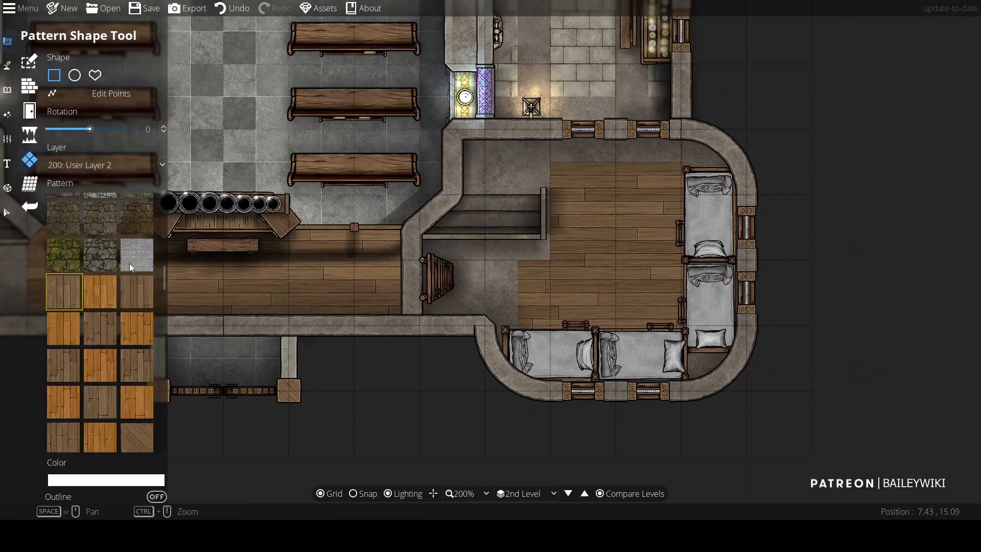
click(97, 165)
click(83, 149)
drag(570, 192, 716, 358)
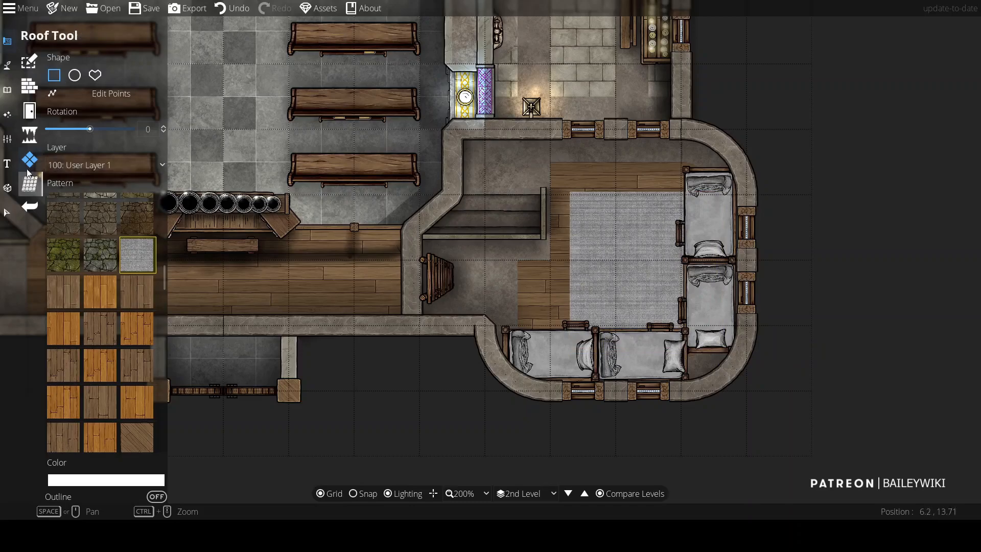
Step: Switch to the Path tool with no transitions and trace paths along the rug's top and left edges
click(7, 65)
click(95, 135)
scroll(569, 260, up, 2)
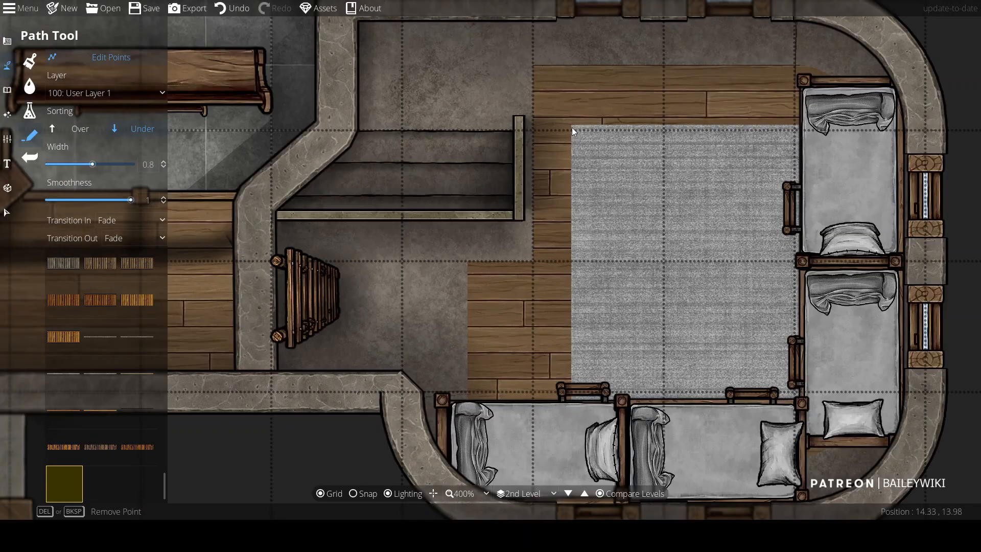
key(ctrl+z)
click(123, 220)
click(116, 237)
click(116, 238)
click(118, 255)
click(569, 124)
click(809, 125)
right_click(809, 124)
click(571, 124)
click(571, 403)
right_click(571, 404)
Step: Pick a path style and set it on layer 400: User Layer 4 with Fade transitions in and out
scroll(479, 262, down, 2)
drag(163, 483, 164, 361)
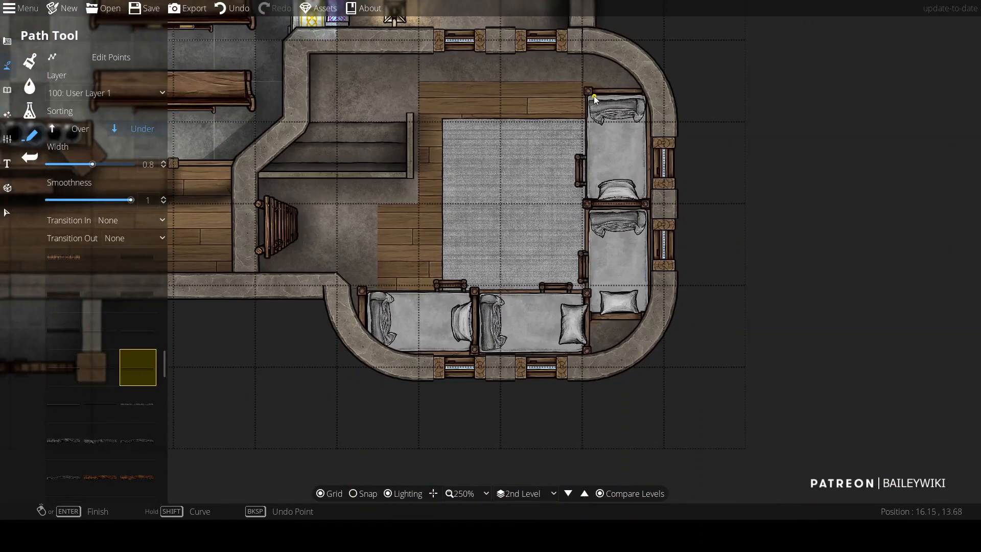
click(105, 93)
click(113, 241)
click(130, 220)
click(130, 250)
click(134, 238)
click(134, 270)
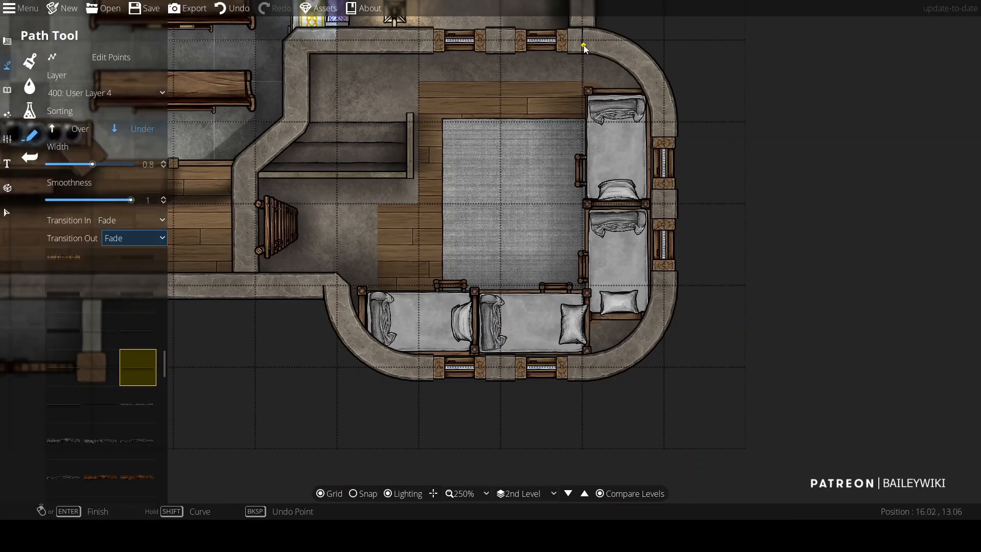
click(579, 45)
click(649, 72)
click(664, 120)
right_click(661, 120)
key(ctrl+z)
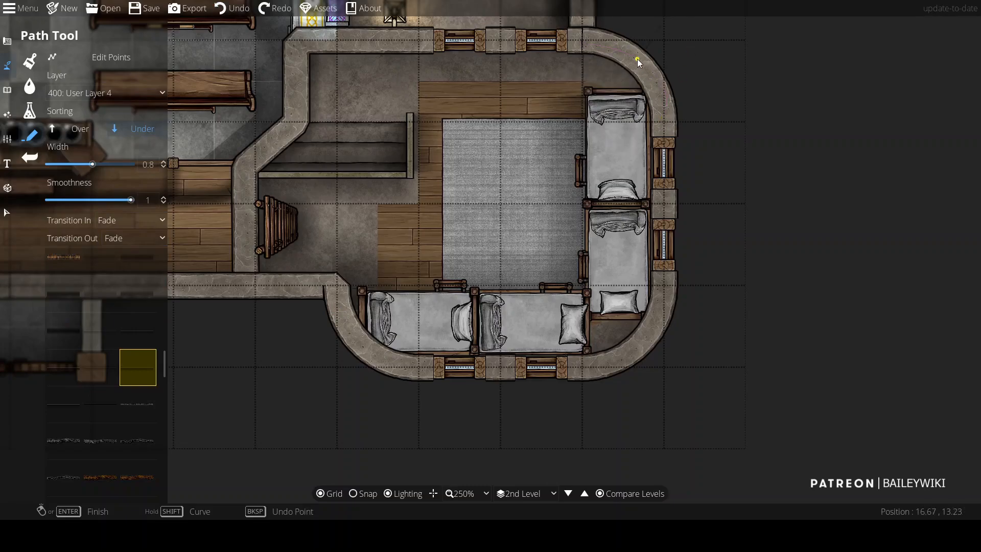
Step: Trace a thin path along the right apse's inner wall on layer 100: User Layer 1 with width 0.24
click(637, 60)
click(662, 186)
click(663, 288)
click(621, 371)
click(496, 371)
click(409, 369)
click(342, 313)
click(102, 92)
click(101, 201)
drag(93, 164, 67, 164)
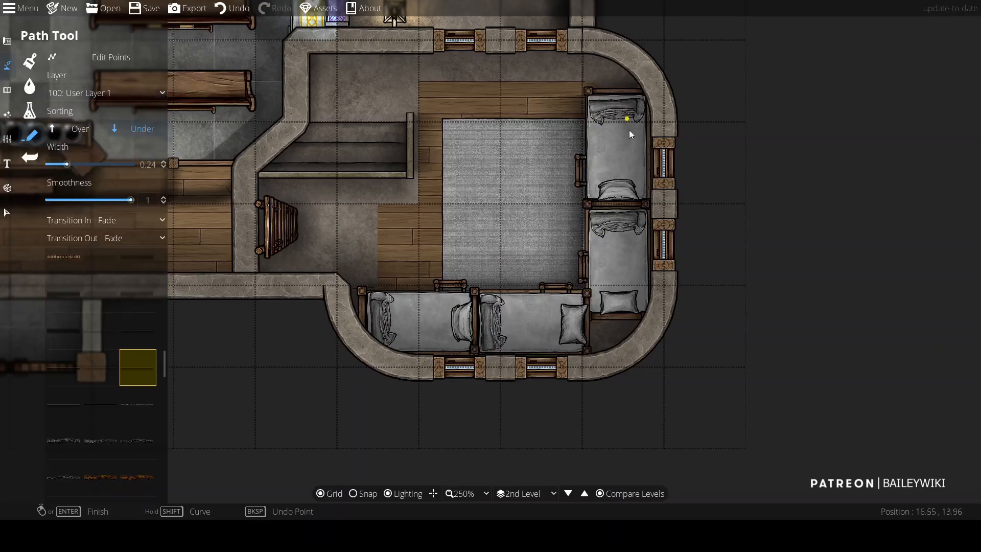
scroll(467, 251, up, 2)
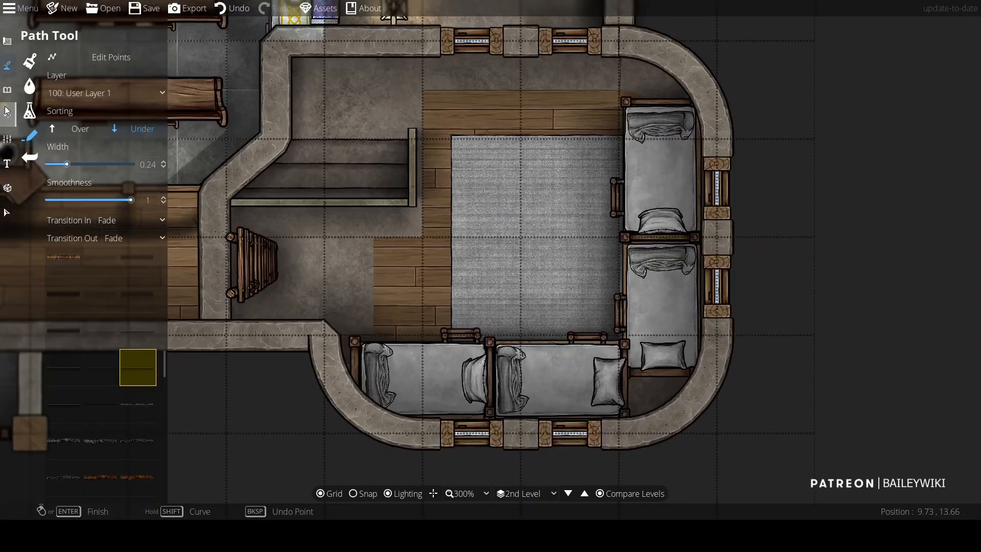
drag(330, 159, 328, 190)
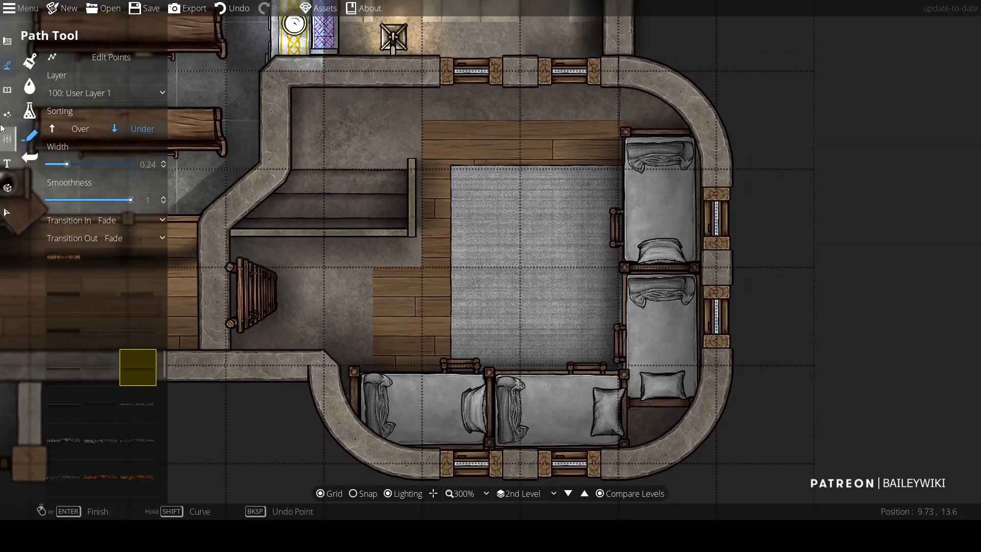
Step: Switch to the Light tool with range 1 and intensity 0.8 and place a light over each of the four beds
click(8, 115)
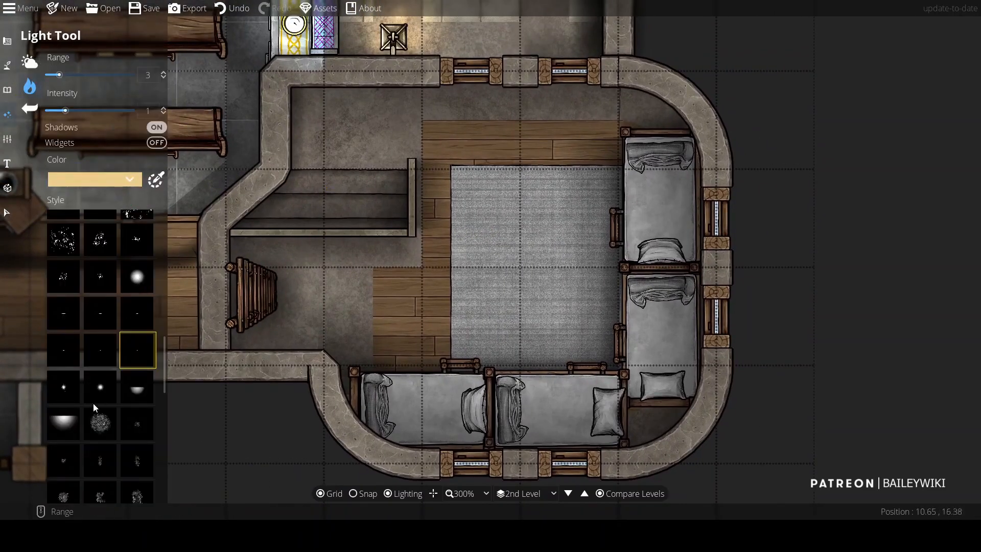
scroll(519, 109, down, 5)
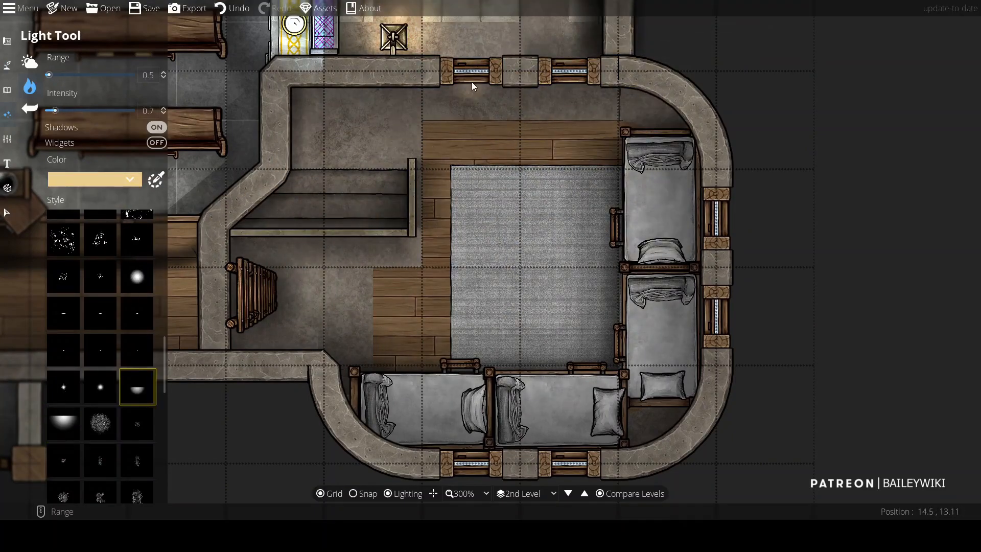
key(ctrl+z)
key(ctrl+z)
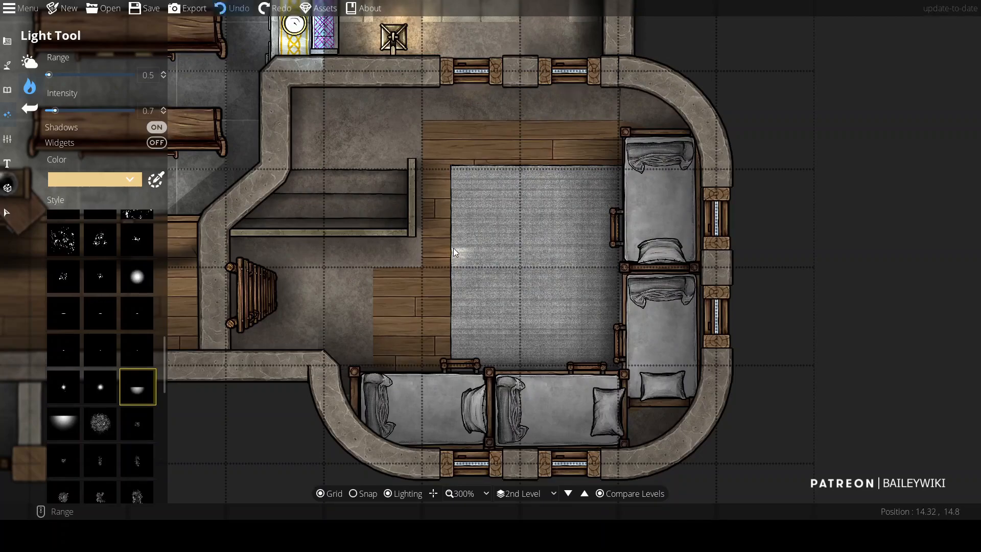
scroll(470, 112, up, 1)
click(59, 110)
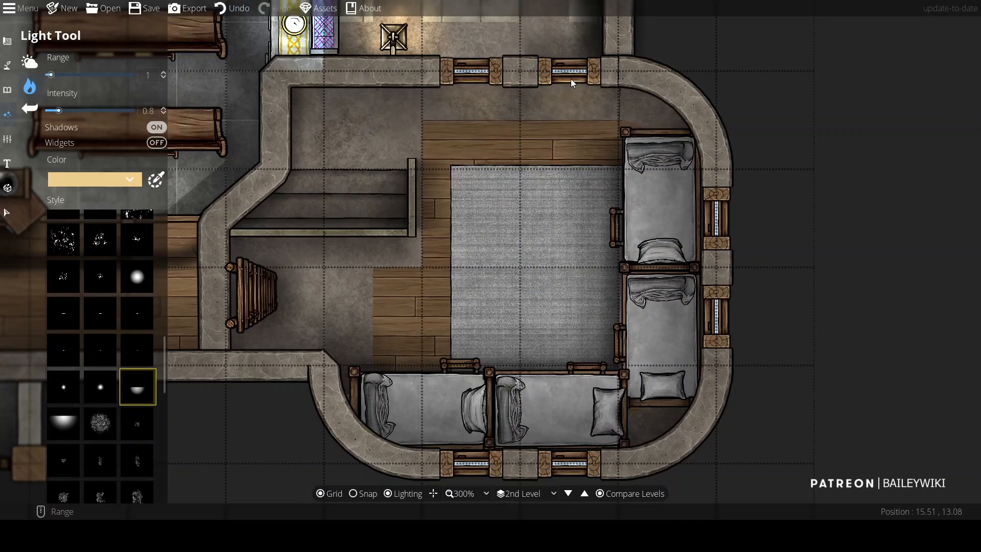
click(642, 200)
click(641, 308)
click(558, 399)
click(434, 415)
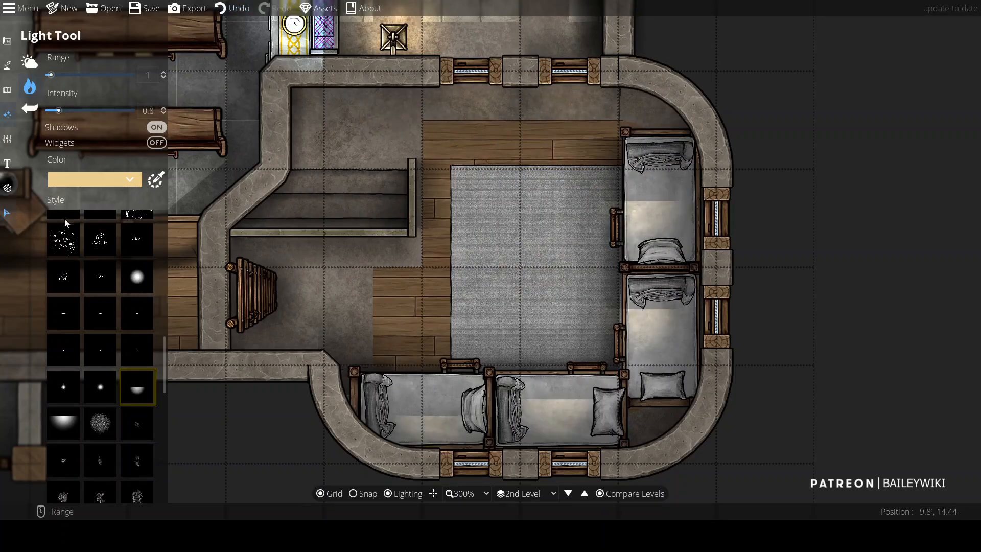
Step: Move the two lights of the right-hand beds onto the right wall's windows
click(12, 215)
click(641, 200)
scroll(641, 201, down, 2)
drag(642, 201, 702, 214)
click(644, 308)
right_click(674, 325)
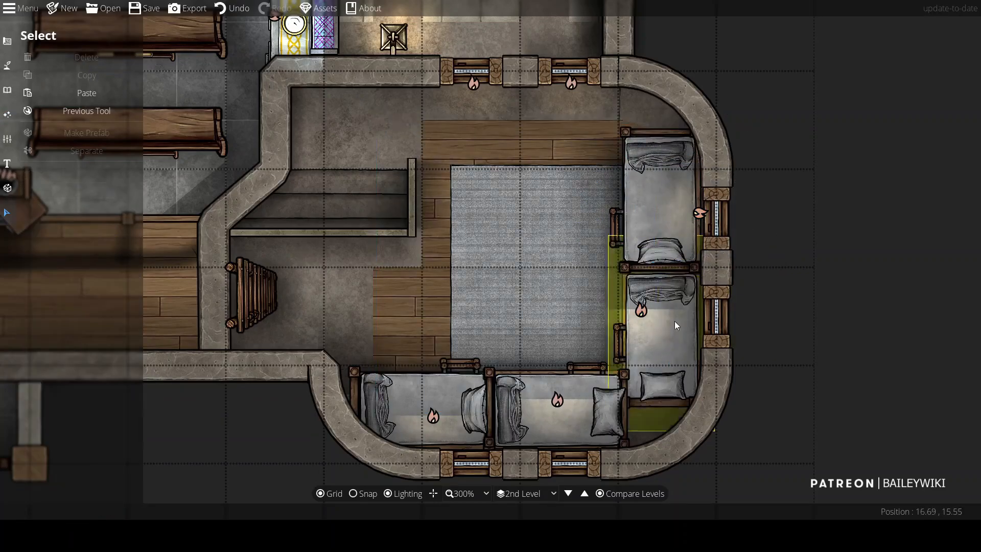
click(641, 310)
scroll(641, 309, down, 3)
drag(642, 310, 704, 310)
right_click(704, 310)
Step: Move the two lights of the lower beds onto the lower wall's windows
click(558, 399)
scroll(558, 400, down, 5)
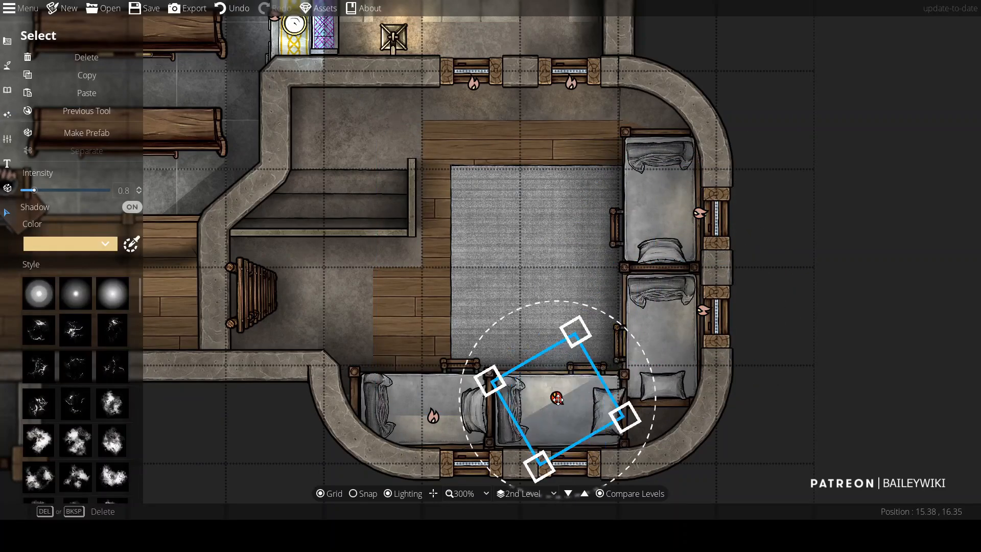
scroll(557, 398, down, 2)
drag(557, 398, 568, 452)
right_click(568, 452)
click(433, 415)
scroll(434, 415, down, 3)
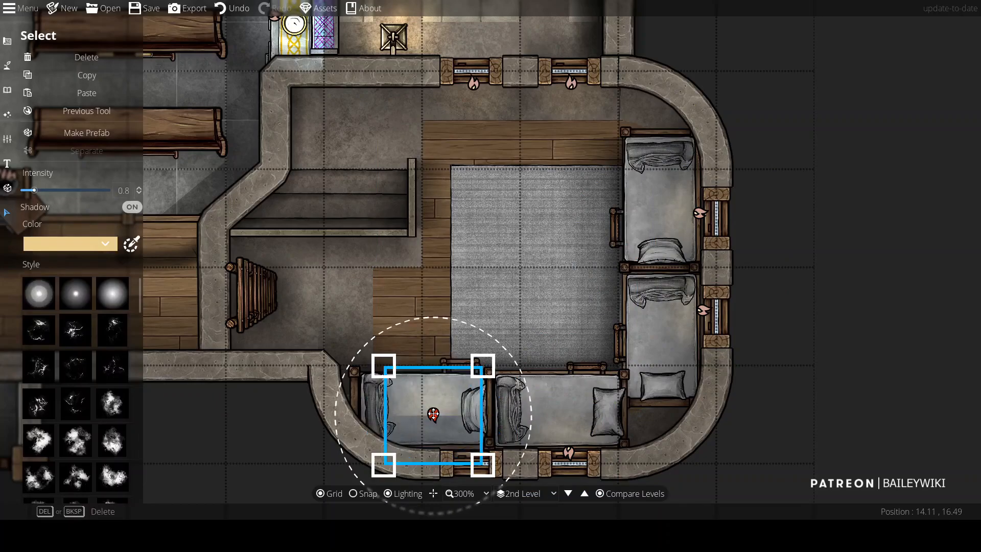
drag(433, 415, 472, 451)
right_click(472, 451)
scroll(766, 97, down, 2)
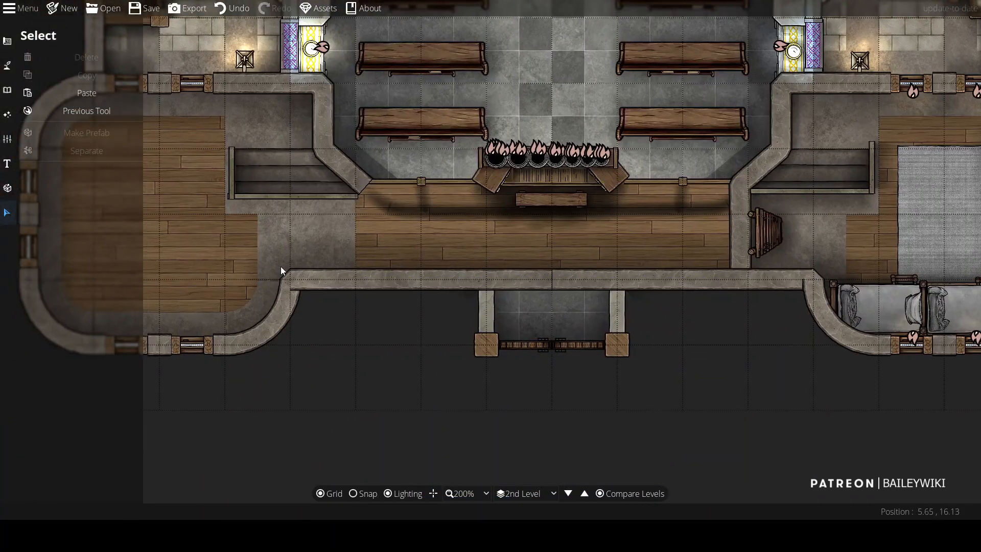
Step: Return to the Path tool, set width 0.16 and draw a path along the altar platform's upper edge
click(87, 111)
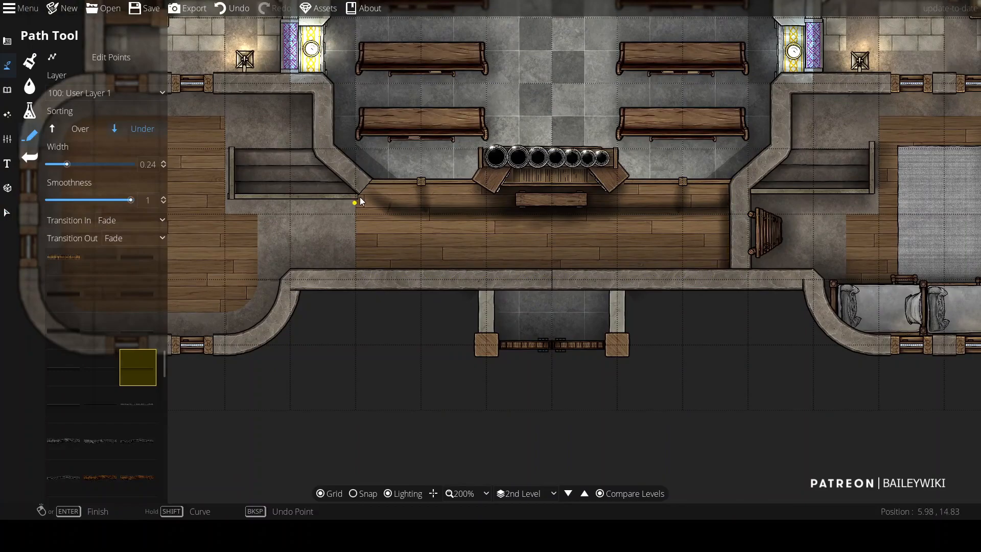
key(Up)
key(Up)
scroll(356, 177, up, 2)
click(61, 165)
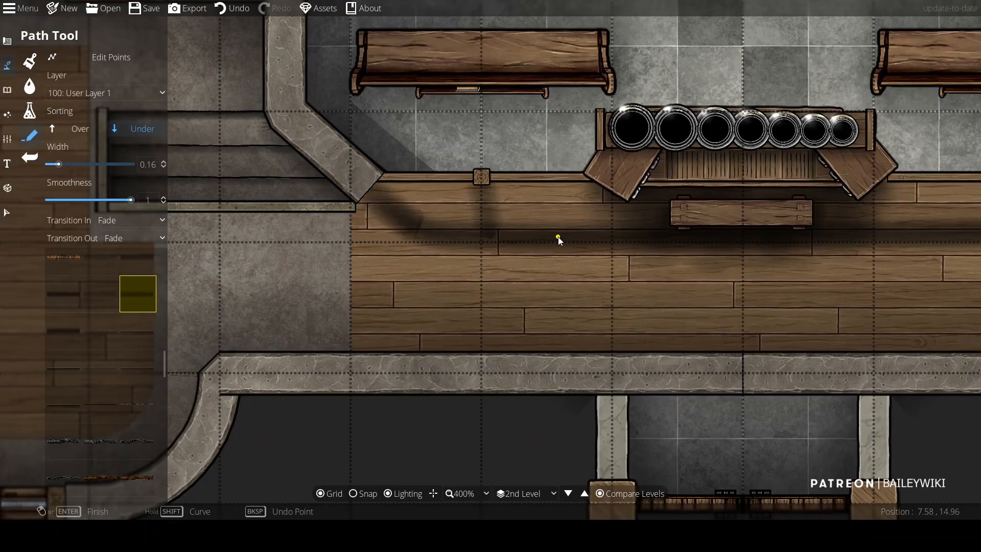
scroll(369, 230, down, 2)
scroll(369, 230, up, 3)
click(406, 168)
drag(790, 179, 108, 215)
right_click(875, 206)
Step: Search the library for chair and place wooden chairs on layer 100: User Layer 1 along the left apse's curved wall
scroll(407, 234, down, 4)
drag(408, 235, 619, 243)
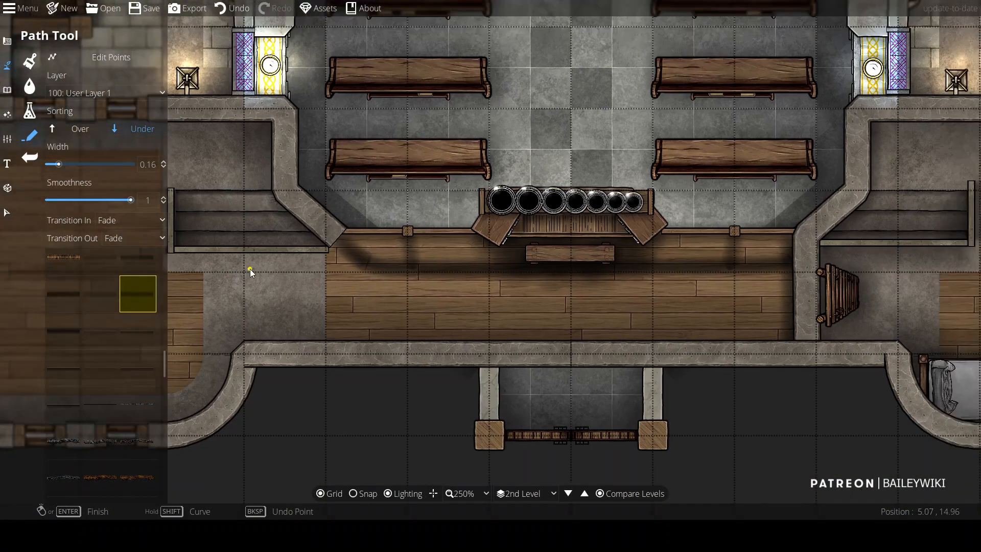
drag(267, 280, 527, 232)
scroll(490, 239, down, 2)
drag(826, 271, 452, 260)
drag(335, 69, 513, 460)
drag(389, 386, 501, 87)
scroll(462, 249, up, 2)
drag(461, 249, 625, 89)
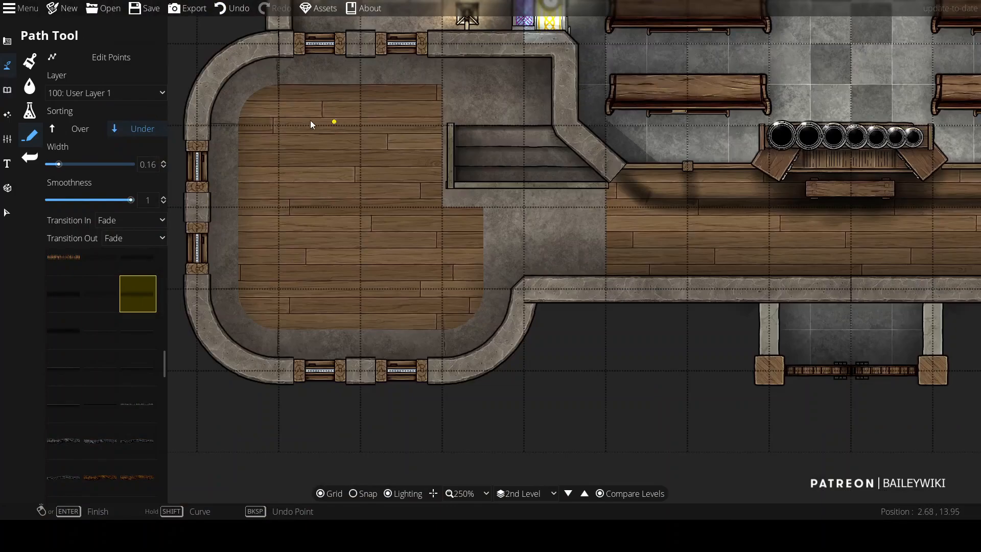
click(8, 91)
click(39, 63)
text(chair)
click(949, 185)
click(67, 76)
click(130, 179)
scroll(238, 240, down, 3)
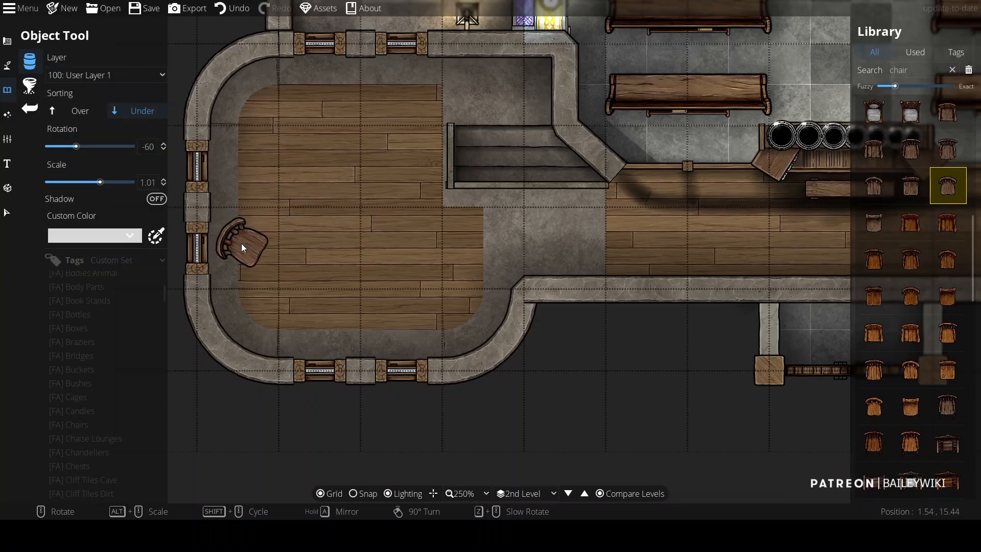
click(248, 248)
scroll(306, 332, down, 1)
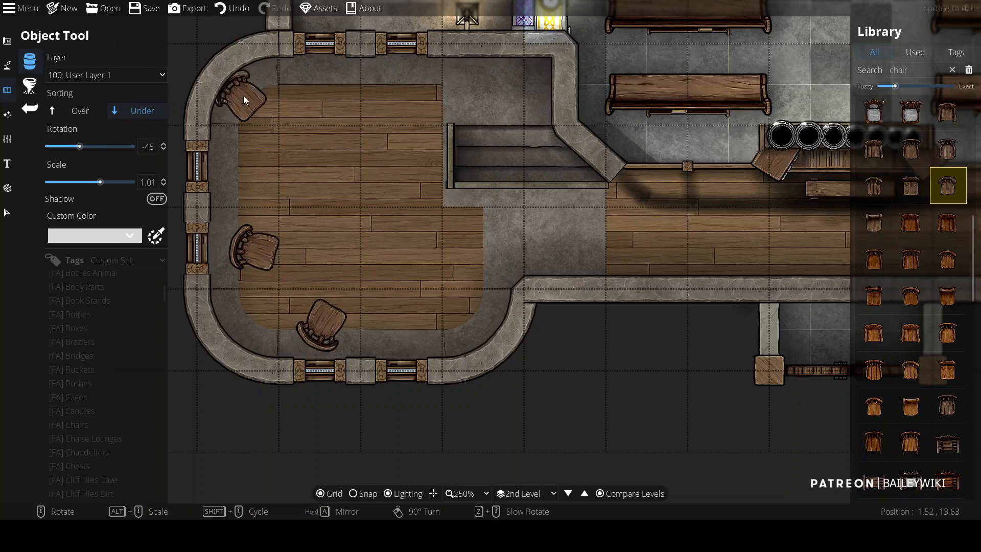
click(248, 98)
Step: Search the library for table and place a round table on layer 200: User Layer 2 between the left apse's chairs
text(table)
click(948, 379)
scroll(338, 251, down, 4)
scroll(97, 78, down, 1)
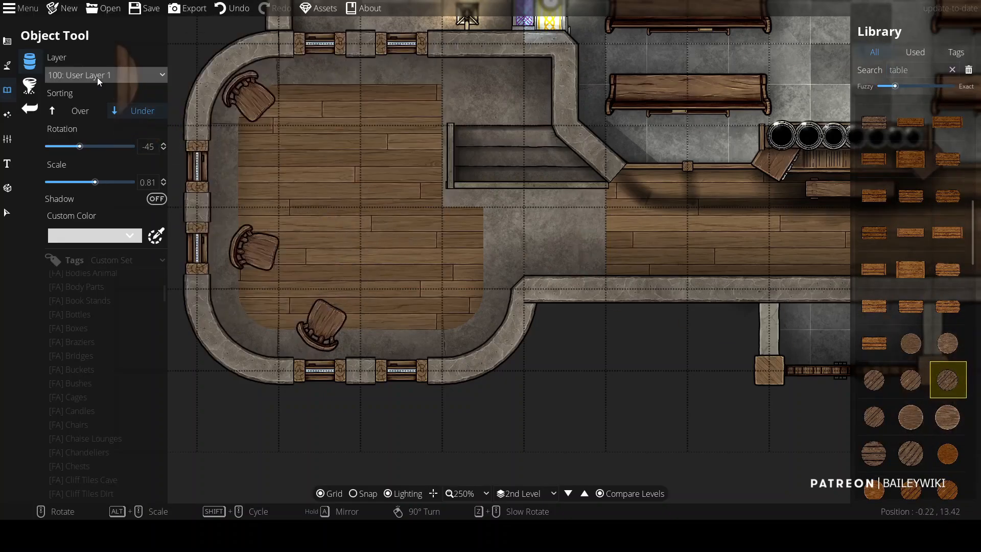
scroll(358, 264, down, 4)
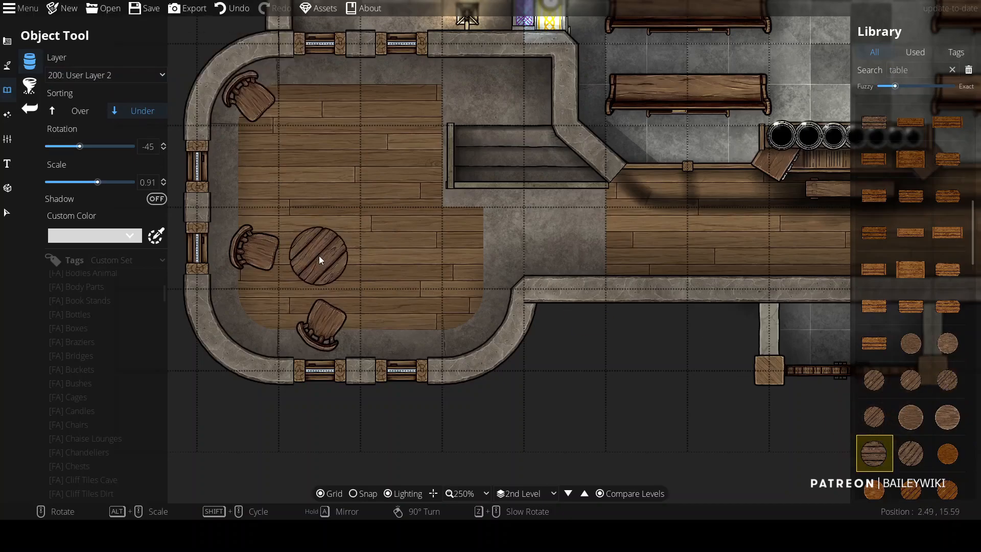
click(319, 256)
Step: Search for paper and place sheets of paper on the round table
click(922, 69)
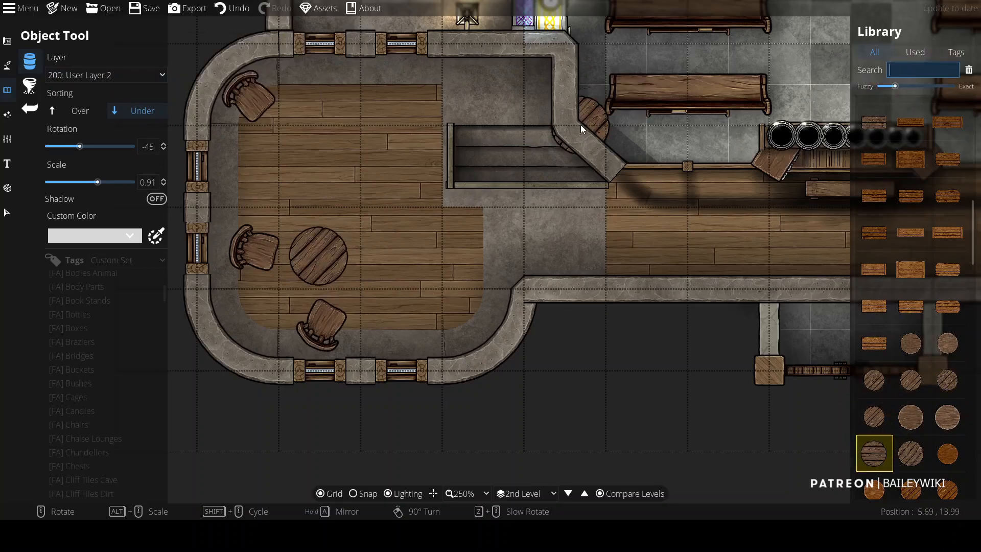
text(paper)
scroll(357, 245, down, 11)
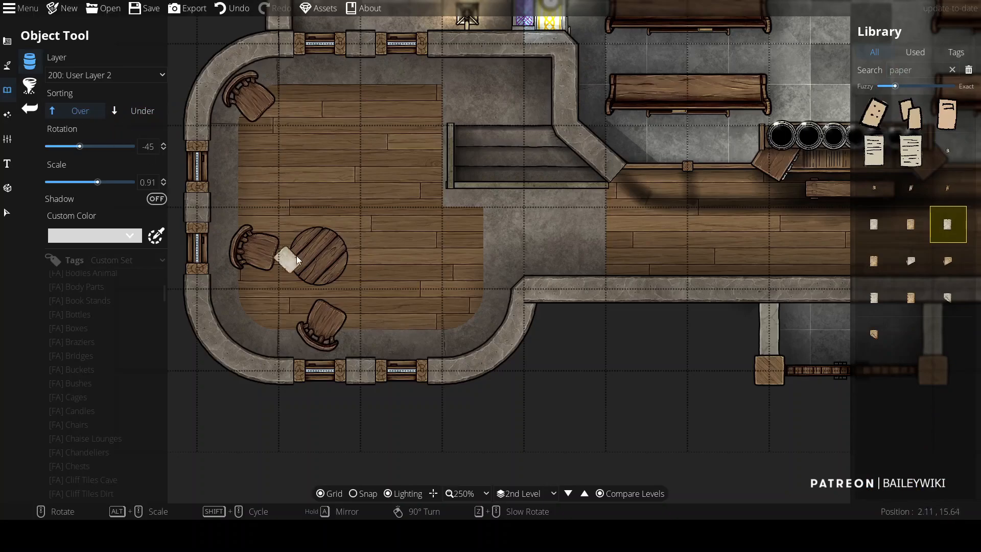
drag(920, 70, 815, 63)
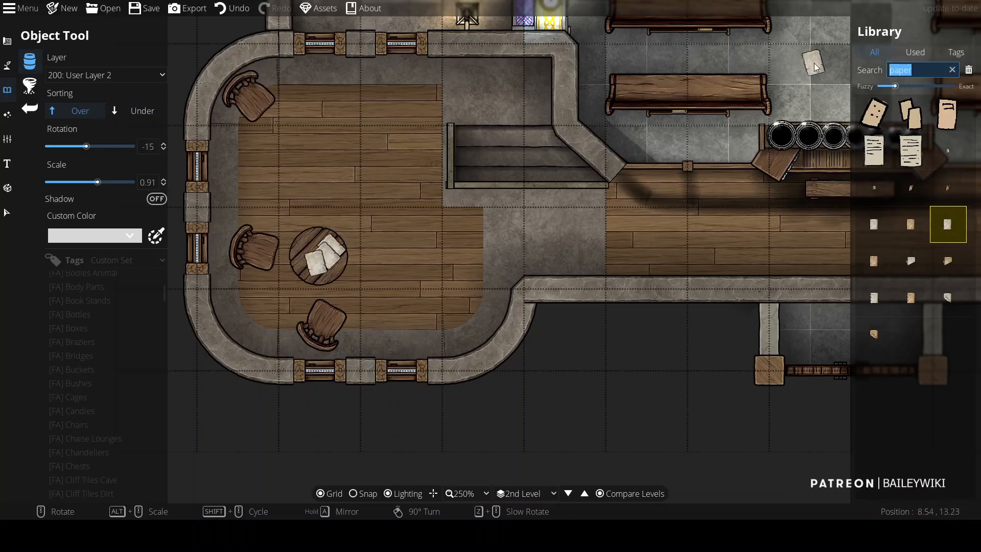
Step: Search for candle and place one near the apse's upper wall, then undo the placement
text(candle)
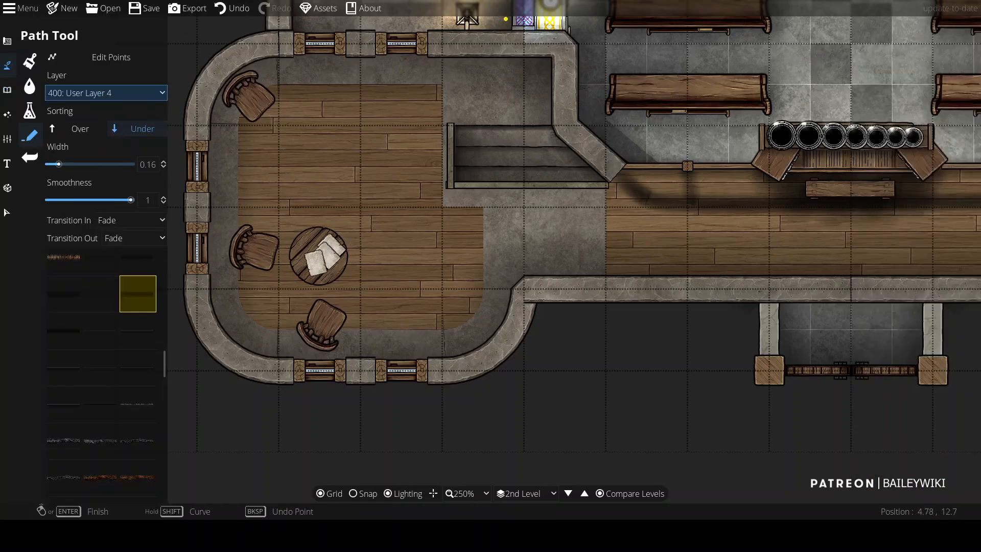
click(561, 55)
right_click(357, 84)
key(ctrl+z)
Step: Pick the ShadowPath Half A 40% path style at width 0.72 and try a path near the upper wall, undoing it
click(138, 331)
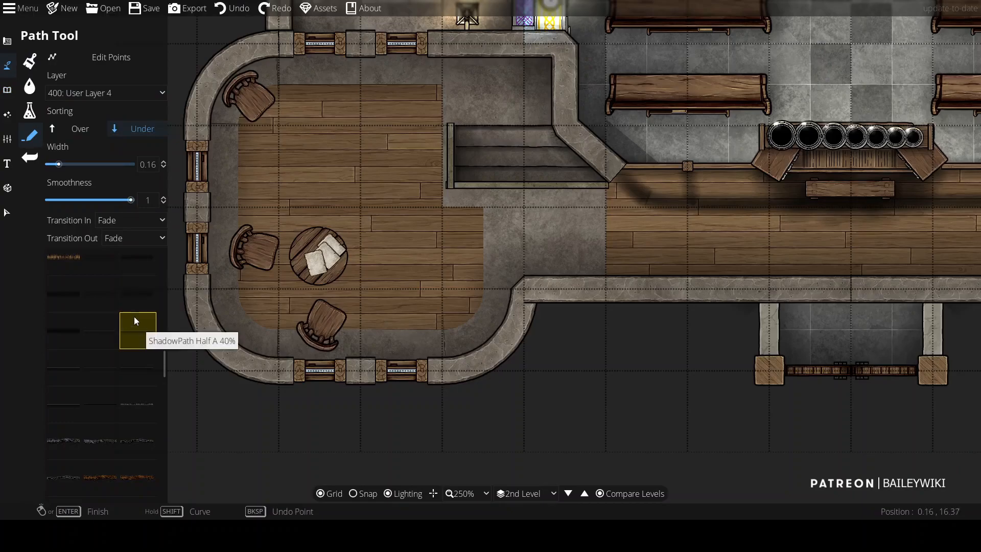
drag(58, 164, 90, 164)
click(559, 57)
right_click(326, 92)
click(233, 8)
Step: Draw a shadow path along the left apse's inner wall from the lower corner round to the upper wall
click(131, 220)
click(123, 237)
click(127, 239)
click(118, 256)
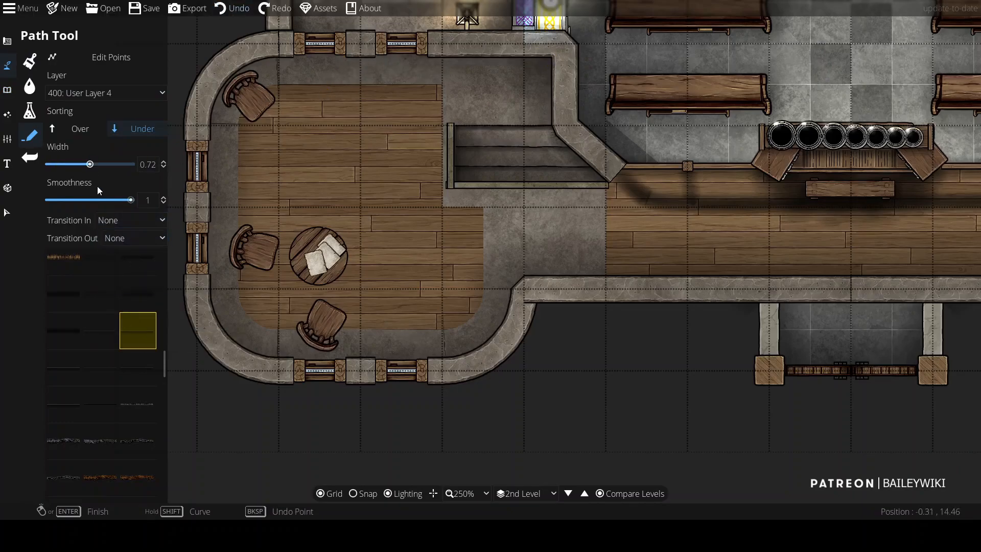
click(520, 289)
click(511, 362)
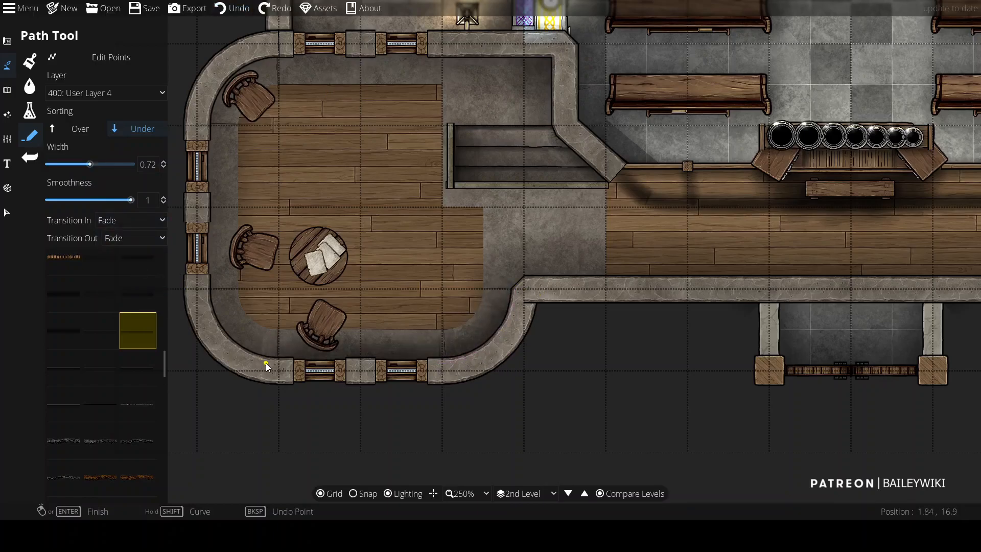
click(266, 364)
right_click(213, 110)
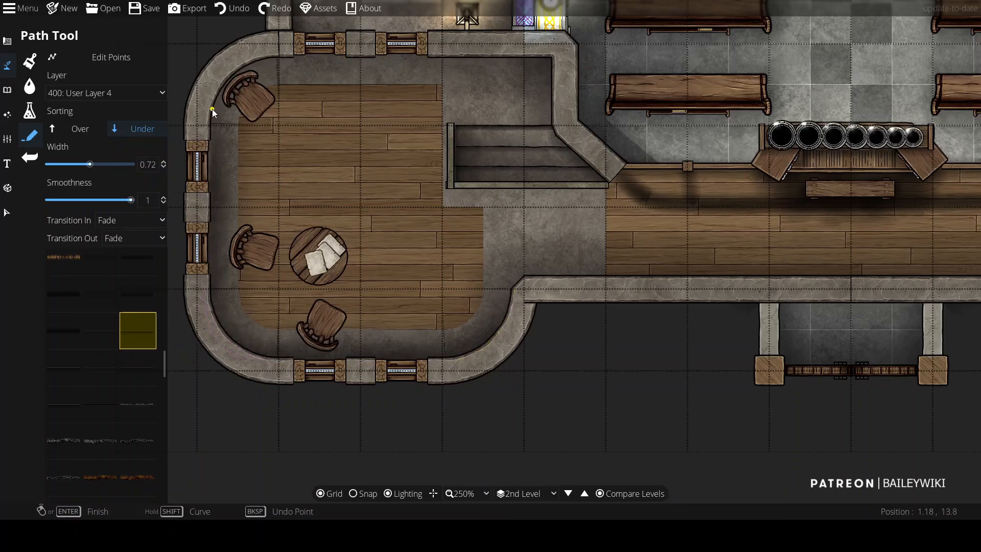
click(249, 56)
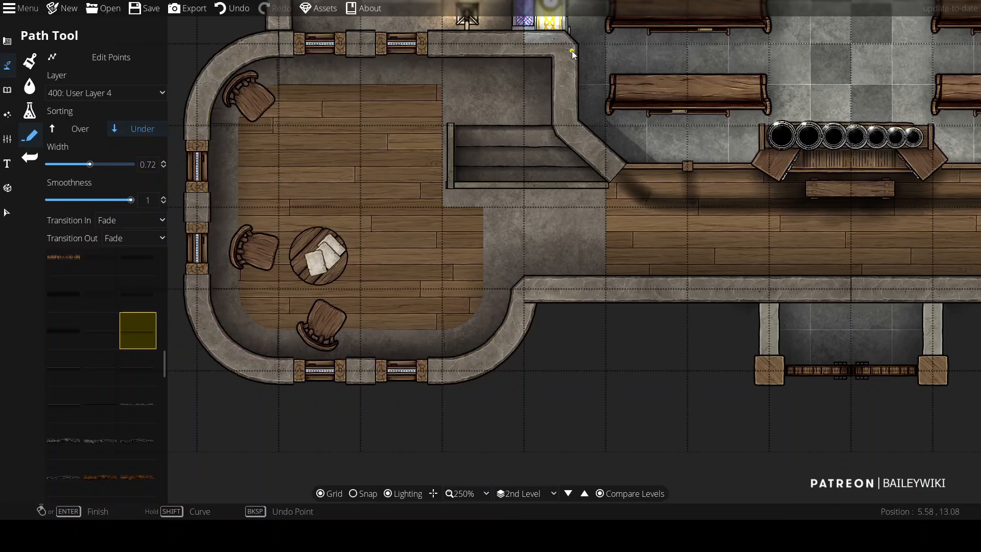
Step: Place a recently used object at the left apse's round table with sorting set to Under
click(7, 90)
click(916, 52)
click(875, 155)
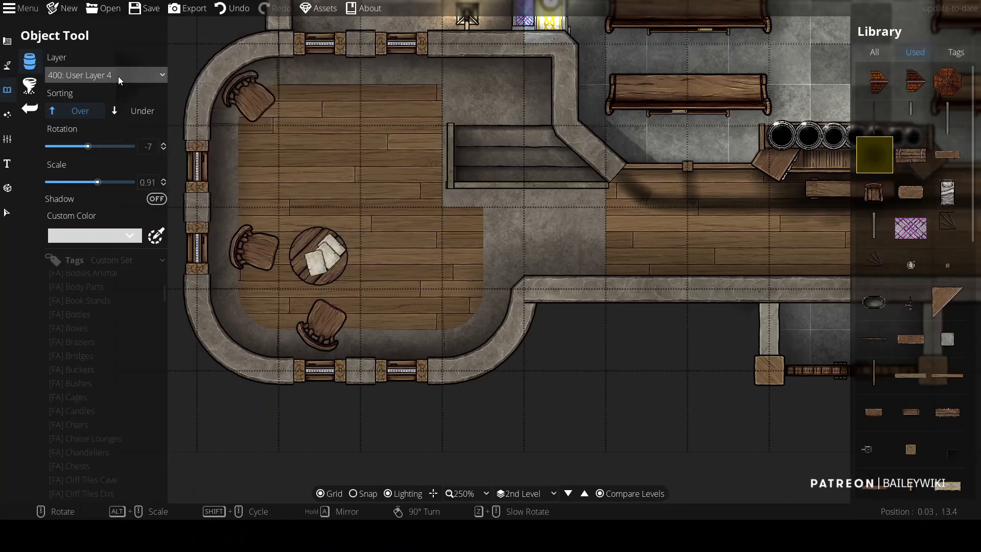
scroll(328, 252, up, 1)
click(317, 250)
click(137, 111)
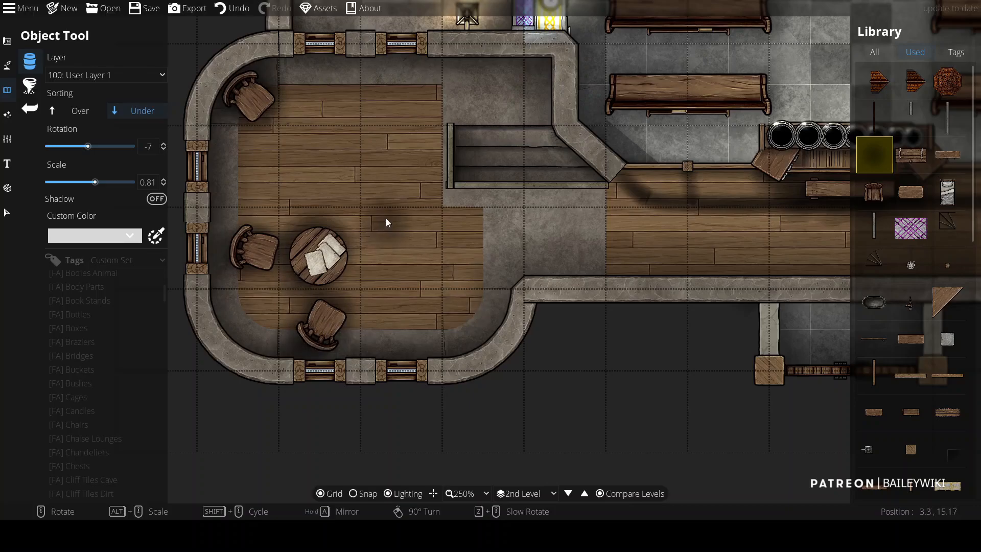
Step: Draw a shadow path on layer 100: User Layer 1 along the altar platform's upper edge
scroll(380, 227, down, 1)
scroll(373, 220, up, 1)
scroll(478, 173, down, 2)
scroll(761, 111, up, 2)
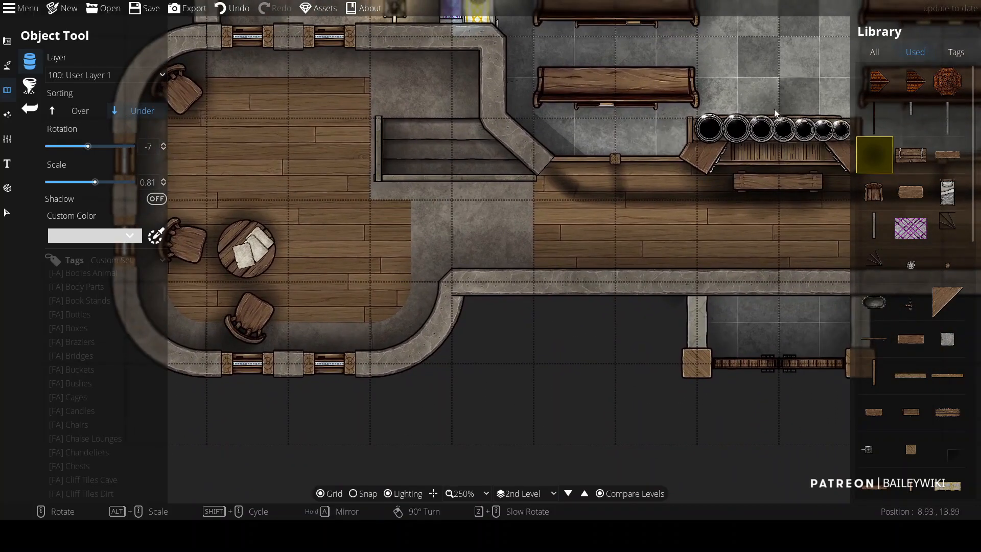
click(7, 65)
click(145, 336)
click(100, 94)
click(100, 246)
click(378, 112)
right_click(378, 177)
key(ctrl+z)
click(379, 178)
right_click(537, 178)
Step: Adjust the shadow path's points along the altar platform
drag(634, 154, 220, 120)
scroll(358, 154, down, 1)
mouse_move(296, 132)
mouse_down()
mouse_move(573, 153)
mouse_move(525, 147)
mouse_up()
scroll(469, 164, up, 2)
scroll(494, 184, down, 2)
drag(492, 200, 471, 199)
drag(569, 176, 586, 182)
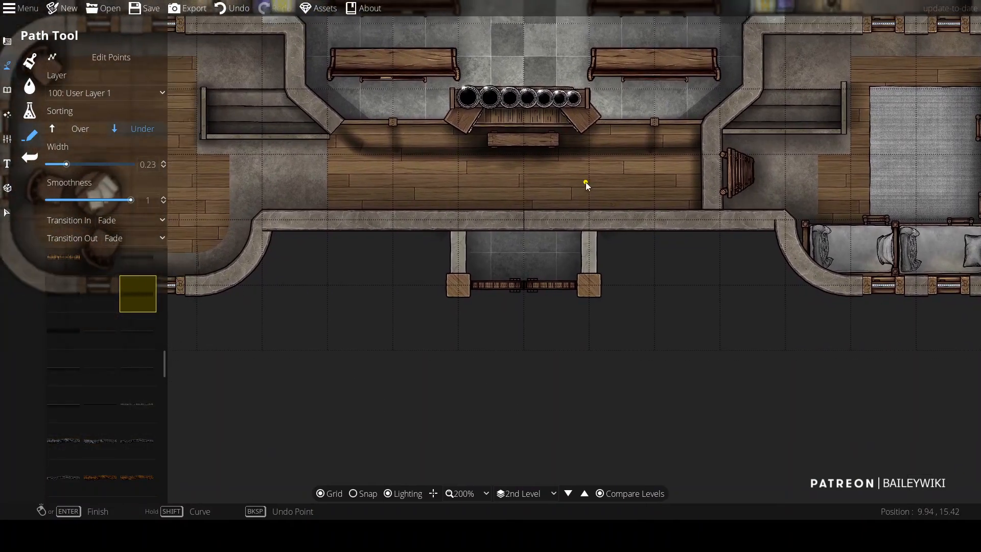
mouse_move(478, 183)
mouse_down()
mouse_move(631, 152)
mouse_move(685, 222)
mouse_move(487, 243)
mouse_up()
Step: Place four small stone objects in a row along the altar platform's lower wall
click(7, 90)
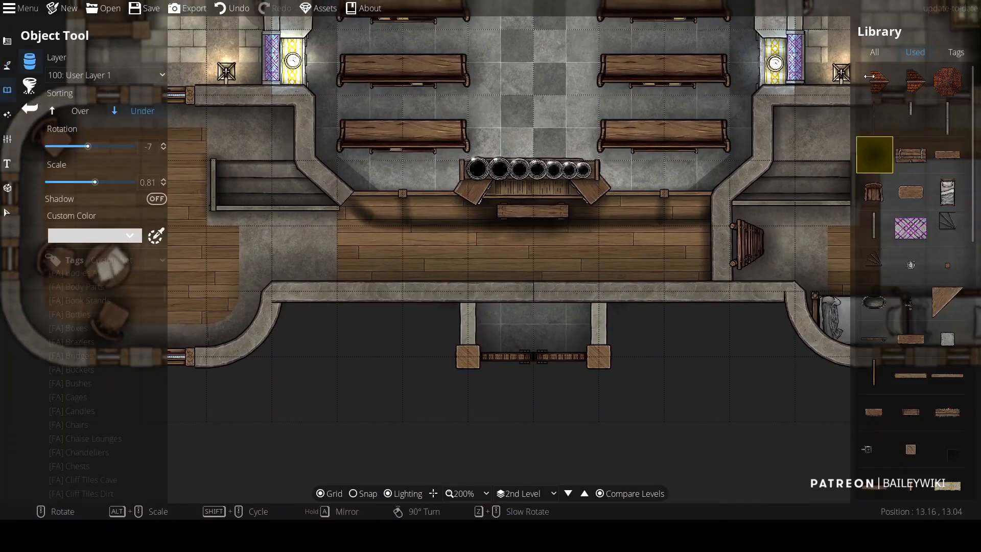
click(416, 277)
click(483, 279)
click(545, 279)
click(614, 278)
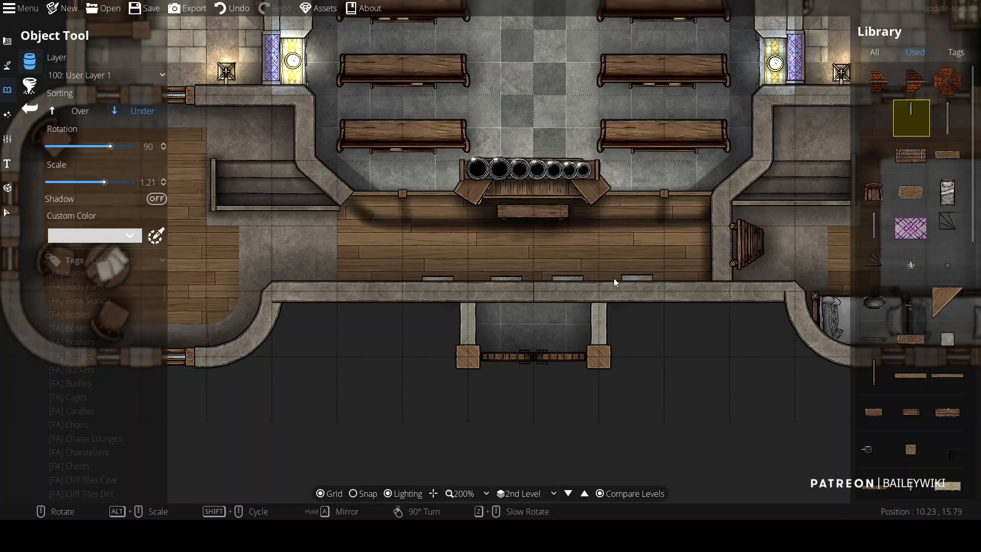
scroll(341, 241, down, 3)
scroll(327, 222, up, 4)
scroll(372, 237, down, 4)
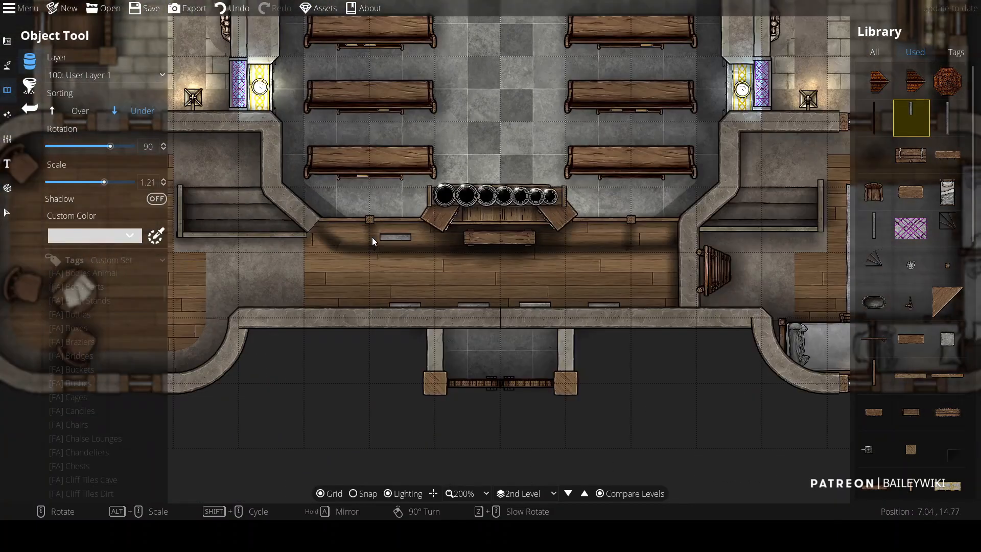
scroll(372, 174, up, 4)
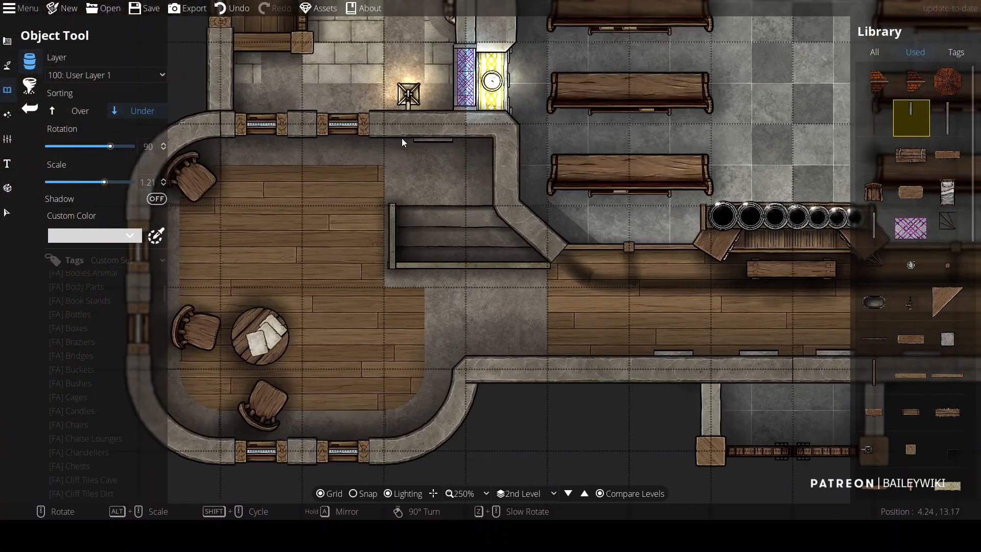
scroll(402, 138, down, 4)
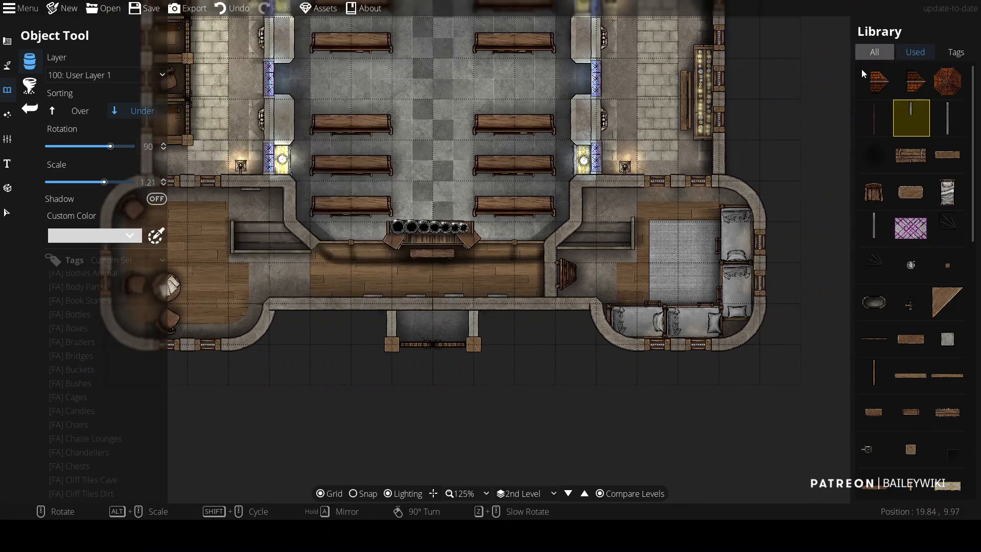
Step: Place a light in the left apse's upper floor area
drag(628, 298, 681, 471)
click(7, 115)
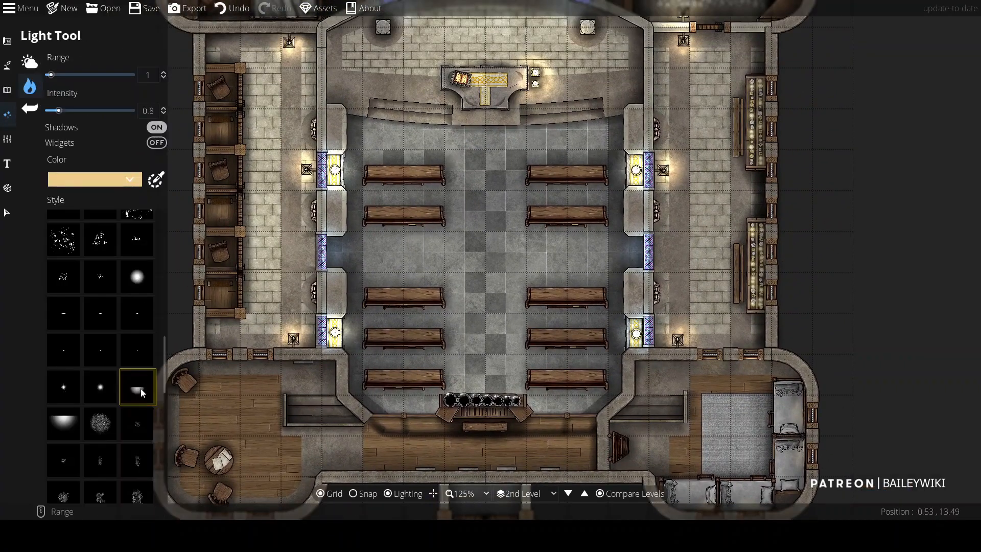
scroll(220, 375, up, 5)
drag(217, 339, 319, 120)
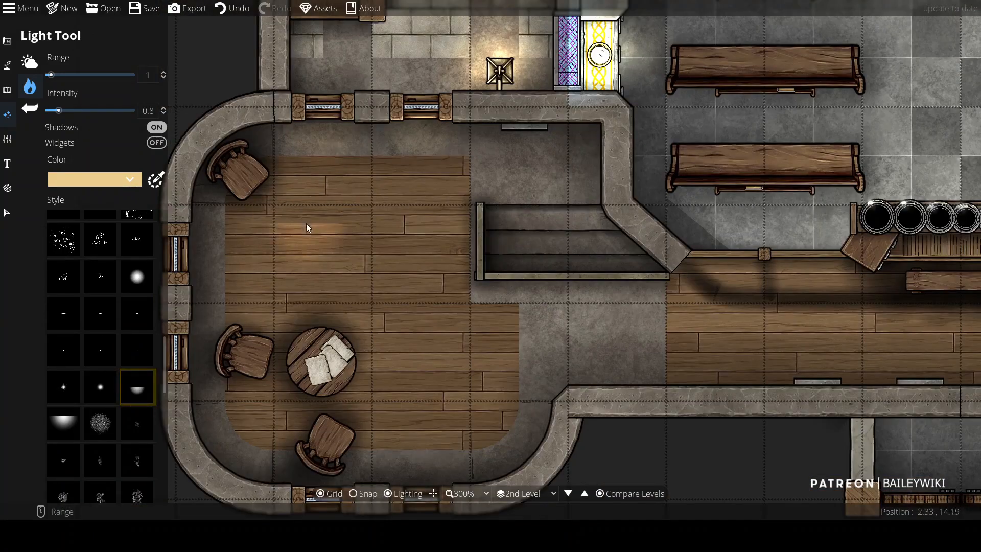
Step: Select and reposition the lights around the left apse and altar area
key(v)
click(304, 221)
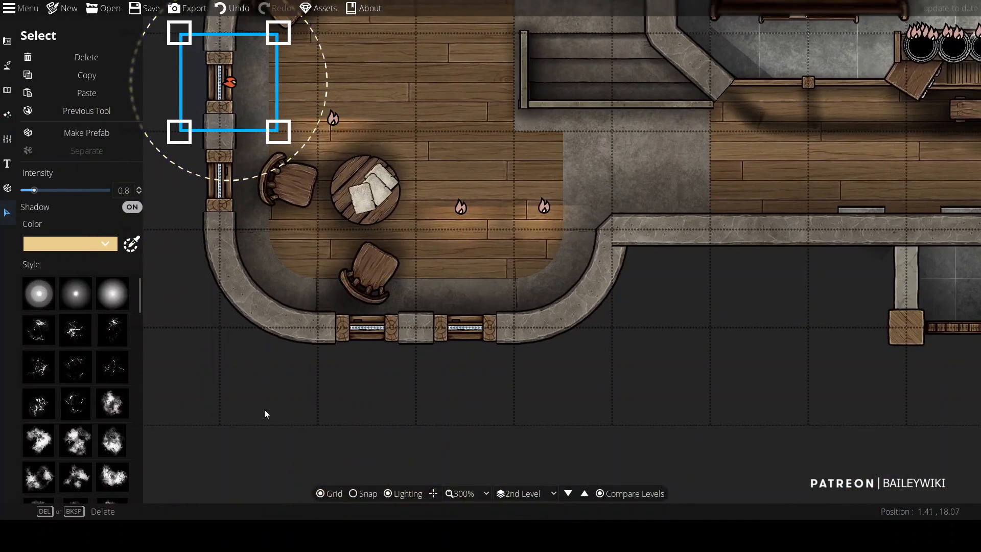
drag(228, 79, 232, 179)
click(460, 207)
drag(461, 207, 367, 315)
click(619, 308)
click(544, 206)
scroll(545, 206, down, 5)
drag(545, 206, 467, 315)
click(721, 278)
scroll(721, 276, down, 3)
drag(734, 373, 271, 316)
drag(678, 342, 715, 484)
click(4, 46)
drag(552, 78, 552, 360)
drag(562, 266, 539, 19)
drag(476, 363, 448, 67)
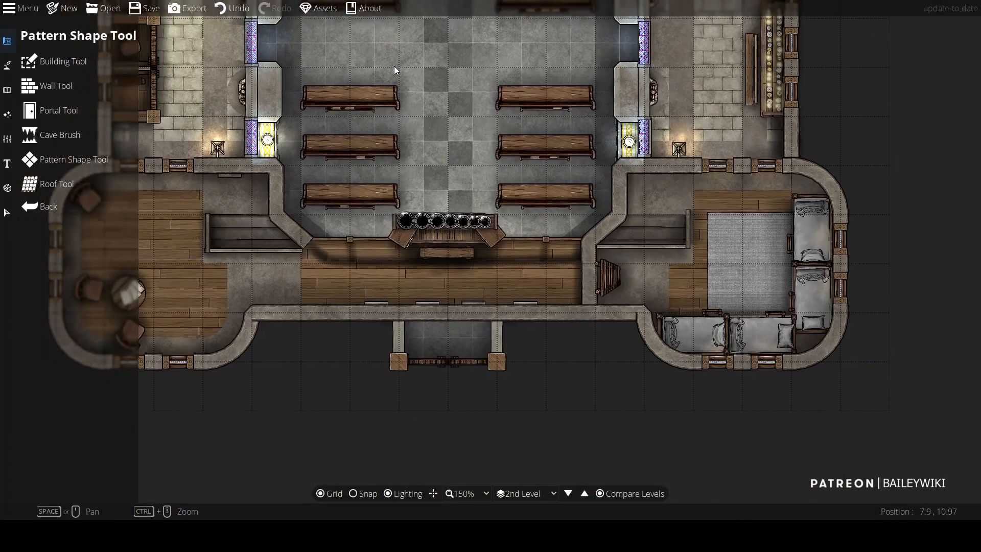
scroll(394, 66, down, 1)
drag(399, 43, 432, 121)
Step: Create a new level labelled Bell Tower
click(7, 139)
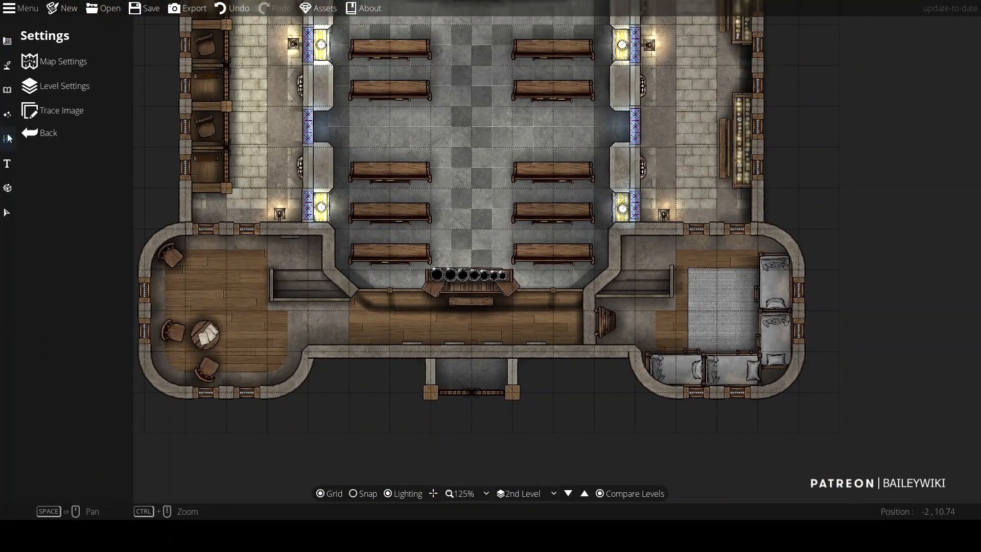
click(57, 85)
click(72, 56)
click(490, 232)
text(Bell Tower)
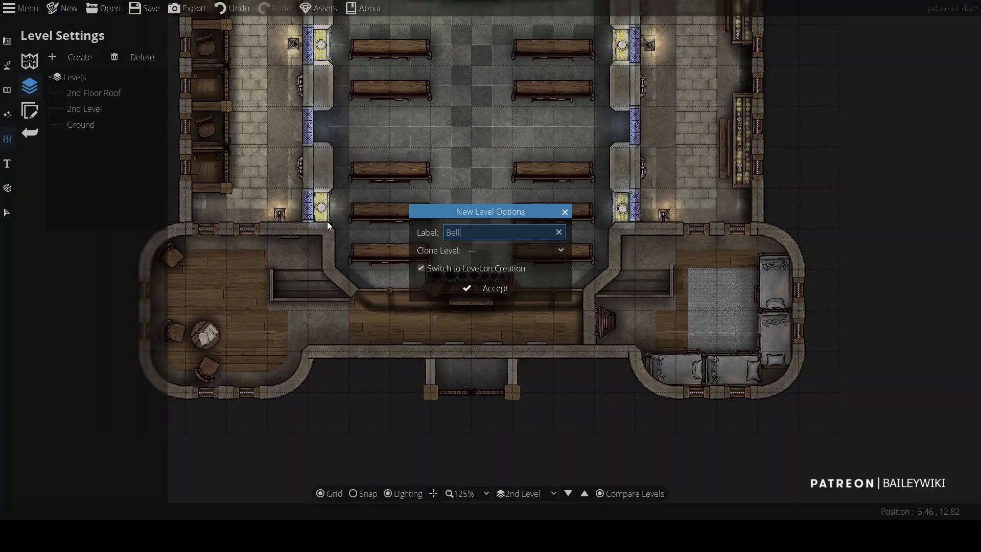
click(504, 293)
Step: Compare the Bell Tower level against the 2nd Level around the right apse
click(604, 492)
click(513, 223)
click(508, 254)
click(490, 302)
drag(700, 104, 675, 49)
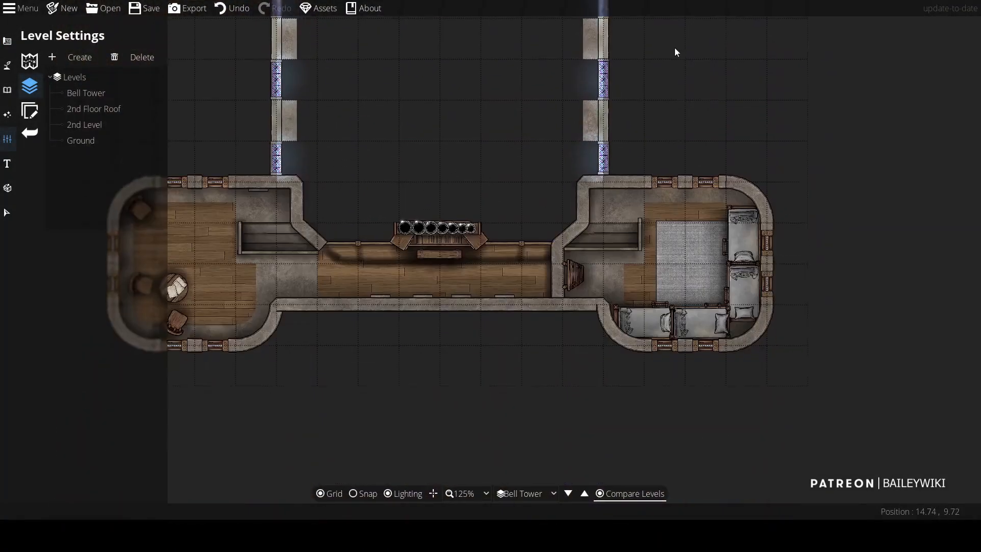
scroll(674, 188, up, 3)
scroll(673, 187, down, 1)
drag(626, 180, 577, 132)
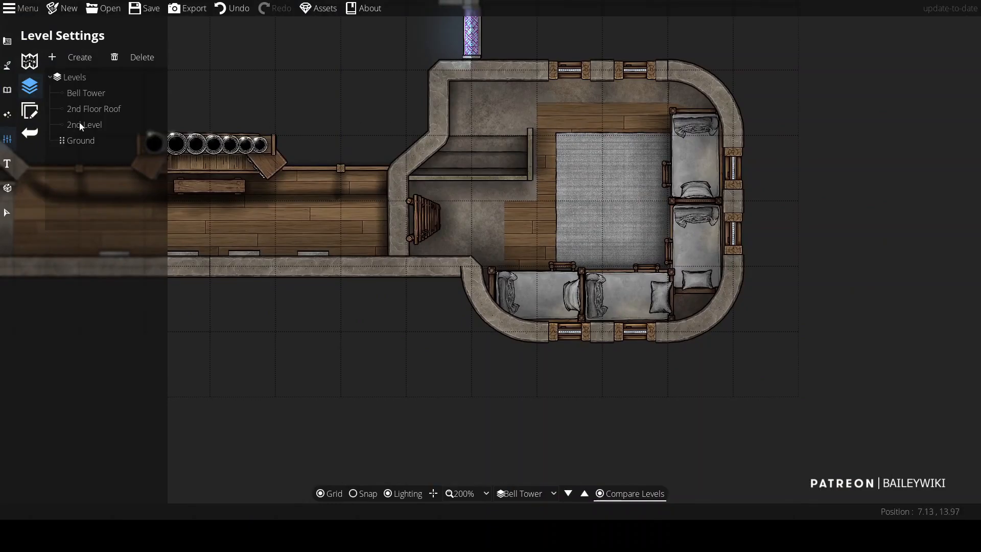
Step: Step down to the 2nd Level to examine the right apse's floor shape, then return to Bell Tower
click(7, 41)
click(568, 493)
click(568, 493)
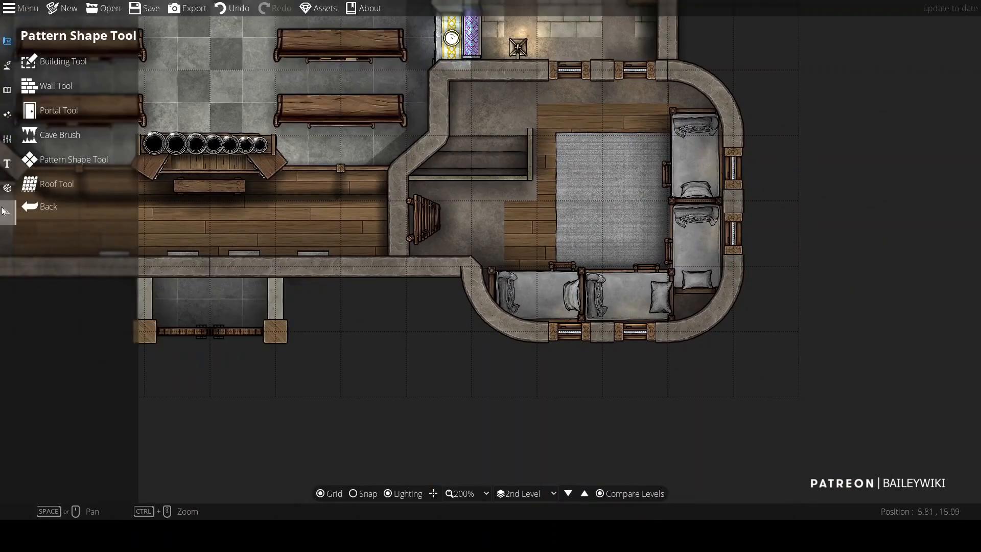
click(4, 210)
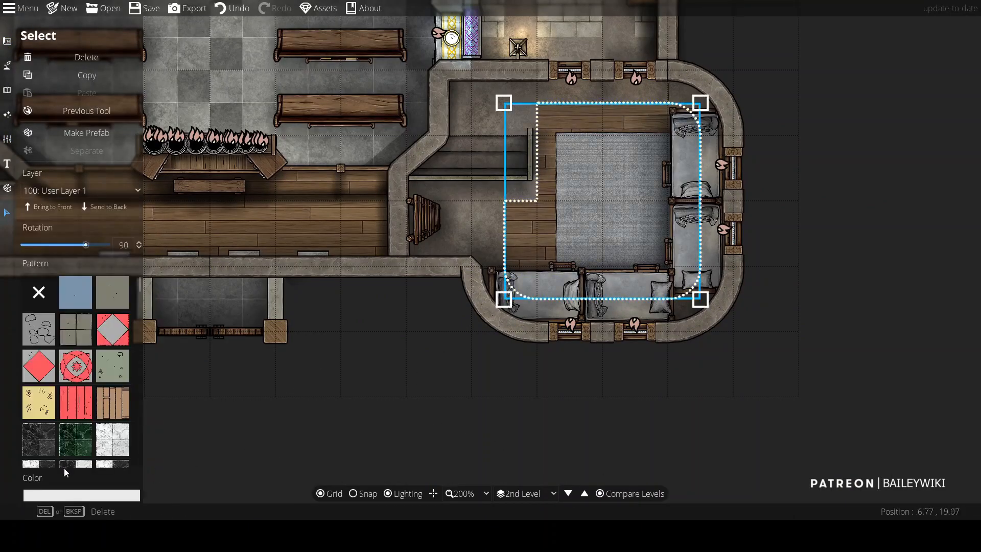
click(585, 493)
click(585, 494)
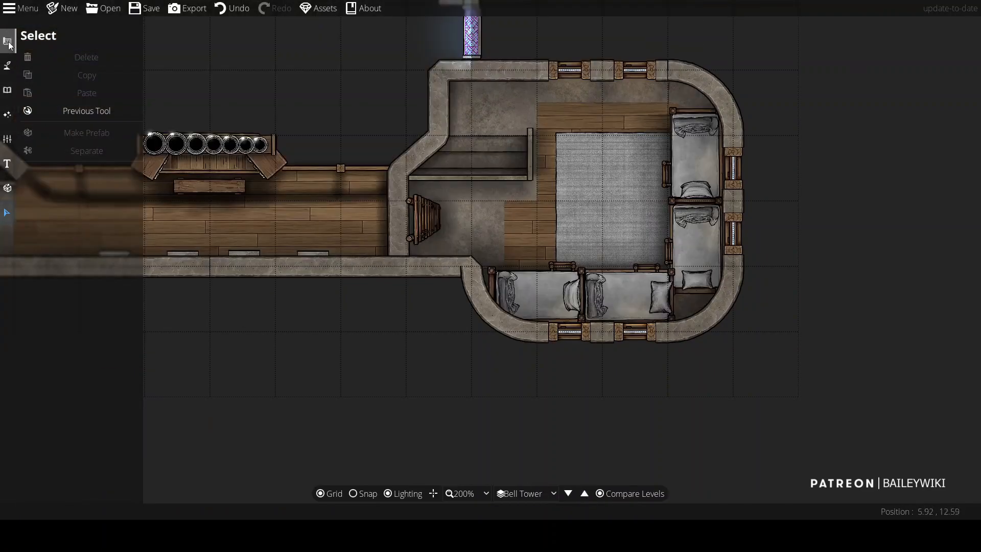
Step: Open the Wall Tool, pick a plain wall style and paste the wall colour
click(8, 65)
click(47, 83)
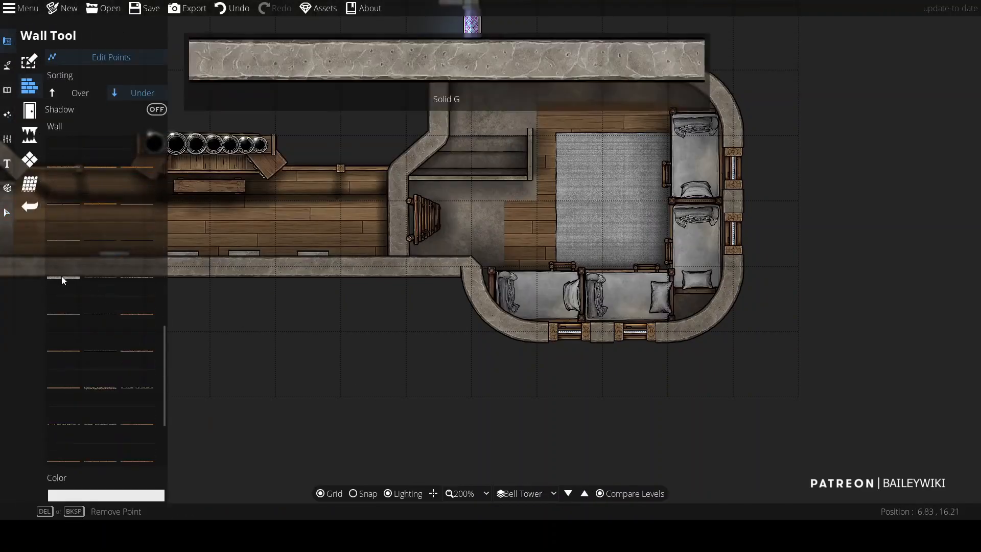
click(72, 282)
click(133, 496)
key(ctrl+v)
Step: Trace a wall around the right apse's outline on the Bell Tower level
click(526, 93)
click(61, 63)
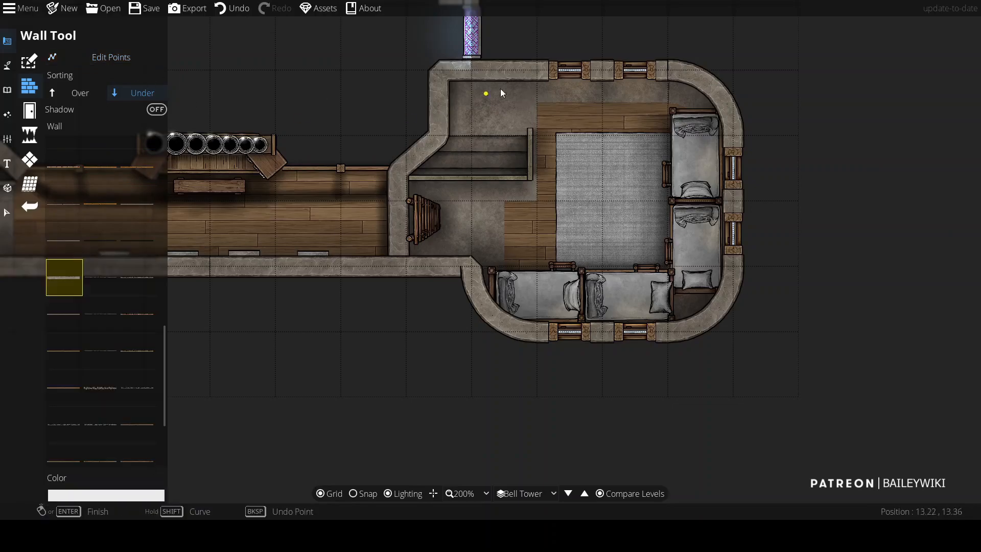
click(468, 268)
drag(467, 268, 438, 201)
shift+click(513, 268)
click(646, 269)
shift+click(706, 203)
drag(705, 73, 717, 183)
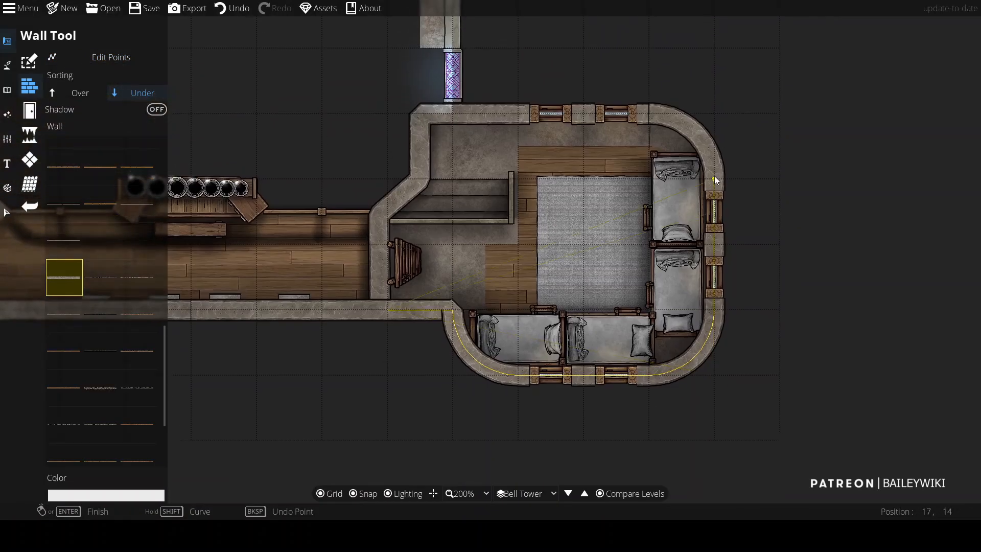
shift+click(649, 113)
drag(475, 112, 512, 88)
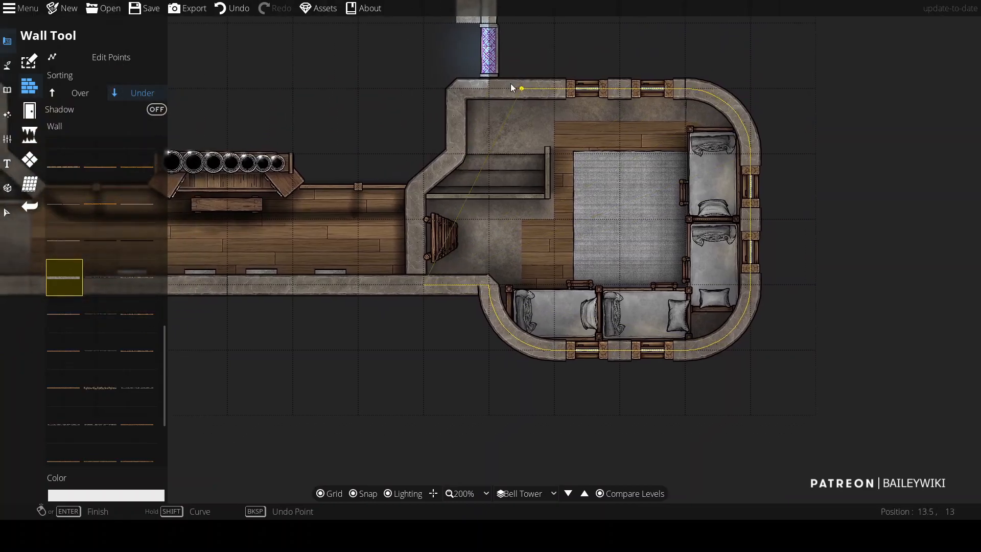
shift+click(485, 164)
click(455, 164)
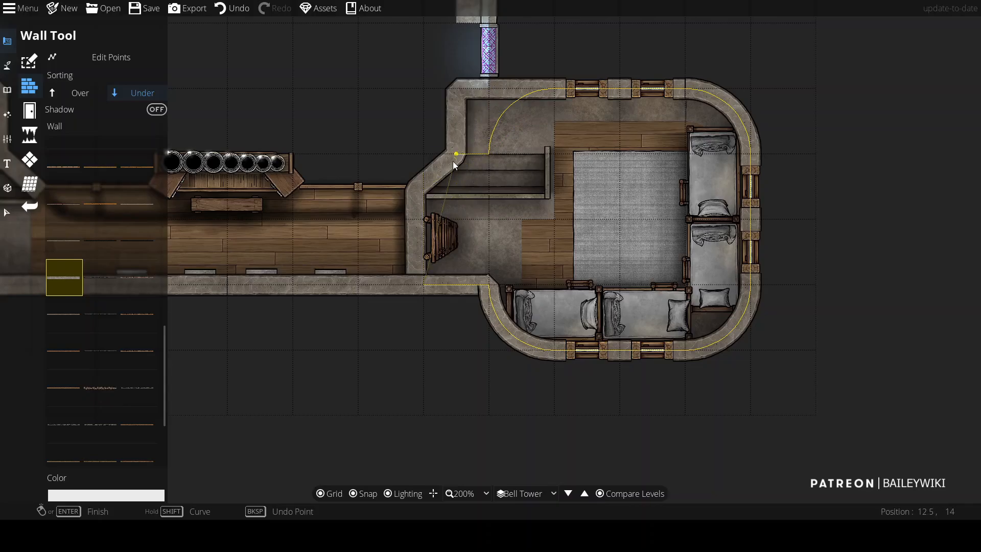
click(418, 199)
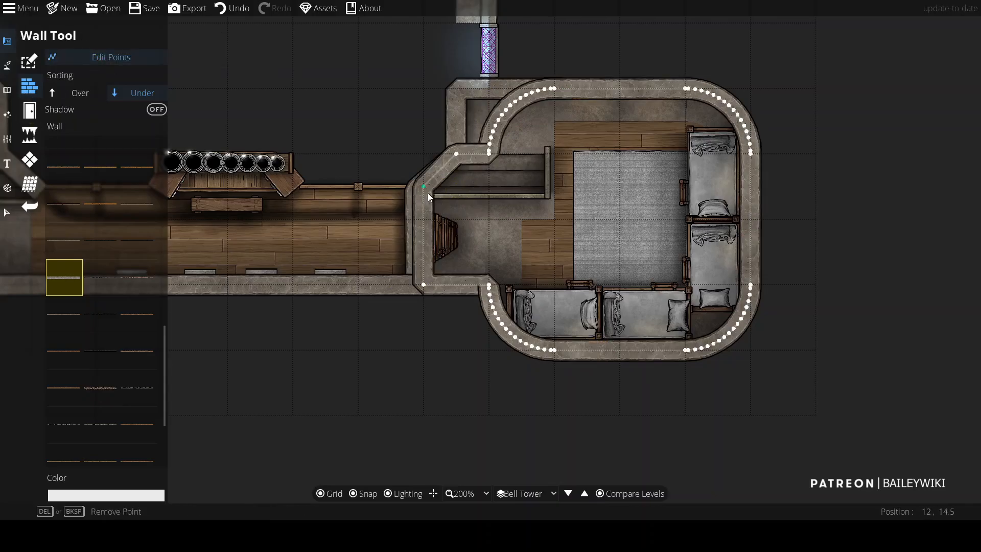
Step: Move the wall's two left-side points outward to line up with the apse entrance
drag(424, 186, 416, 192)
drag(423, 284, 416, 285)
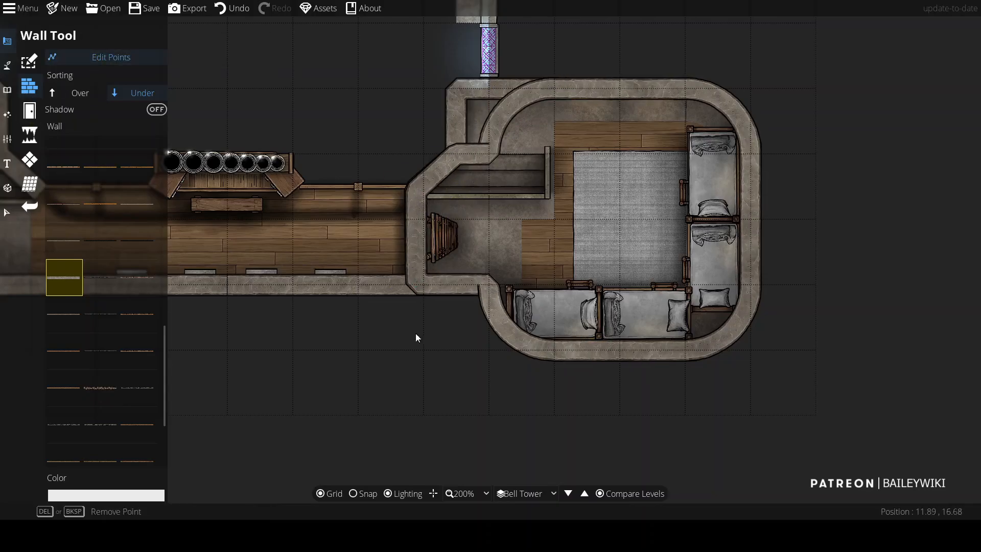
scroll(416, 323, down, 1)
drag(367, 328, 341, 279)
drag(393, 348, 459, 423)
key(ctrl+z)
key(ctrl+z)
Step: Trace a new wall from the lower corridor around the apse's right side and top, stepping in around the entrance
click(31, 161)
click(58, 58)
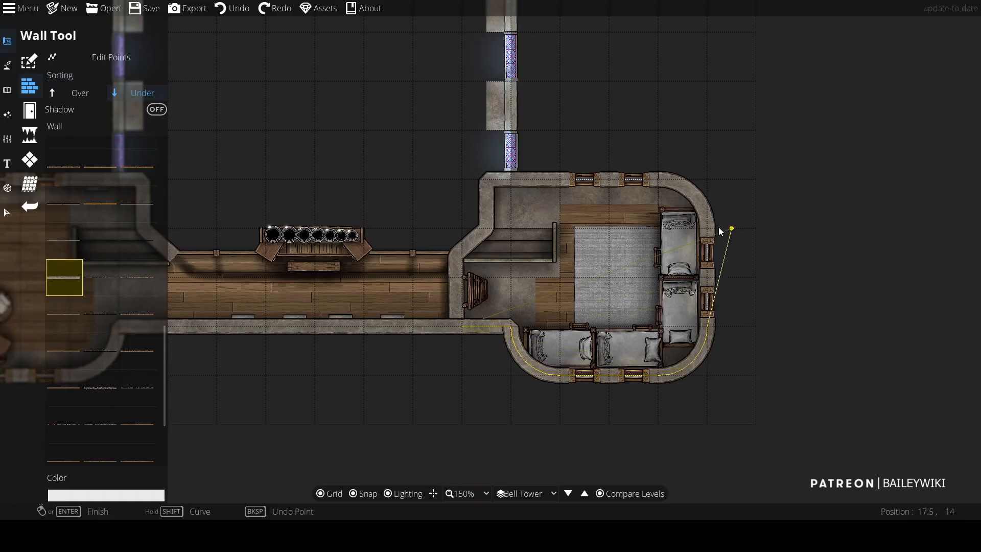
shift+click(658, 180)
click(487, 179)
click(487, 229)
click(462, 253)
click(463, 327)
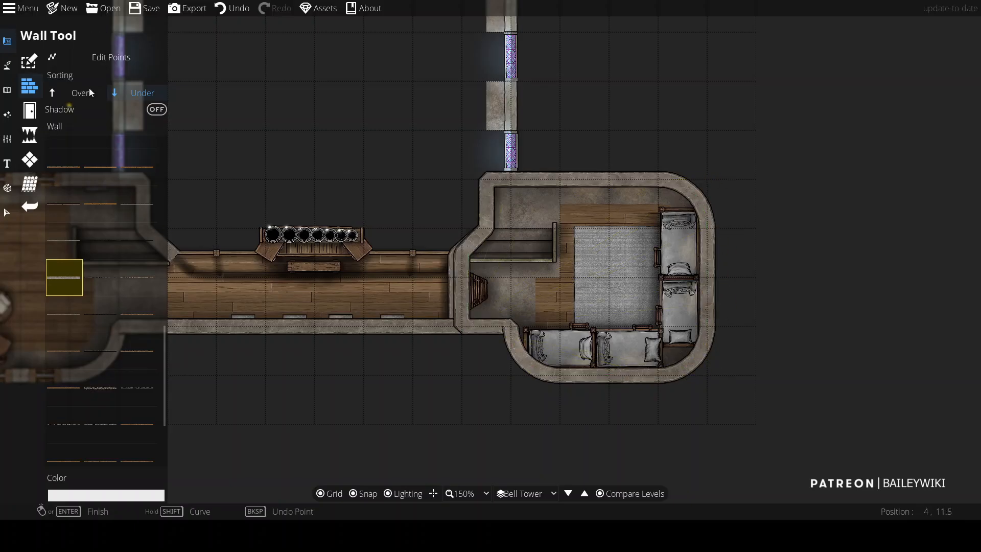
Step: With snapping off, edit the new wall's points near the entrance so its corner meets the corridor wall
click(61, 57)
scroll(417, 280, up, 3)
key(s)
drag(538, 210, 522, 214)
drag(536, 407, 512, 325)
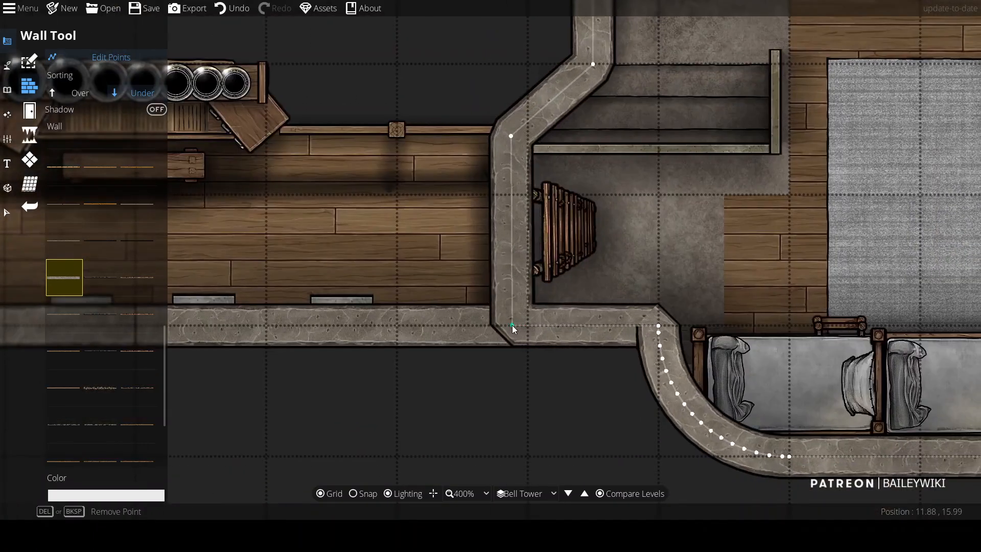
scroll(539, 370, down, 3)
key(Escape)
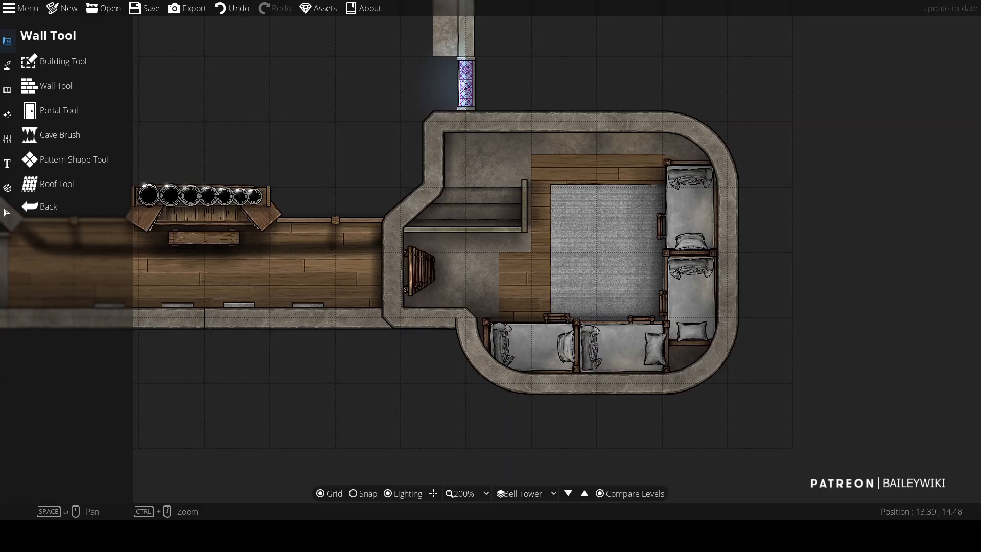
Step: Fill the Bell Tower apse floor with a wooden plank pattern using the Pattern Shape Tool
scroll(504, 259, up, 2)
click(74, 159)
click(103, 332)
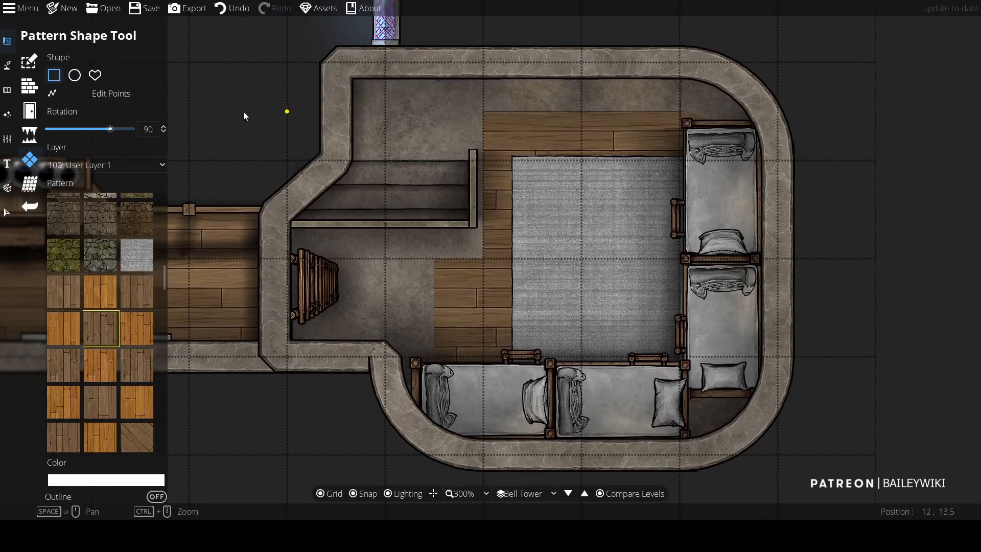
mouse_move(357, 73)
mouse_down()
mouse_move(685, 60)
mouse_move(774, 157)
mouse_move(779, 61)
mouse_move(780, 357)
mouse_move(530, 462)
mouse_up()
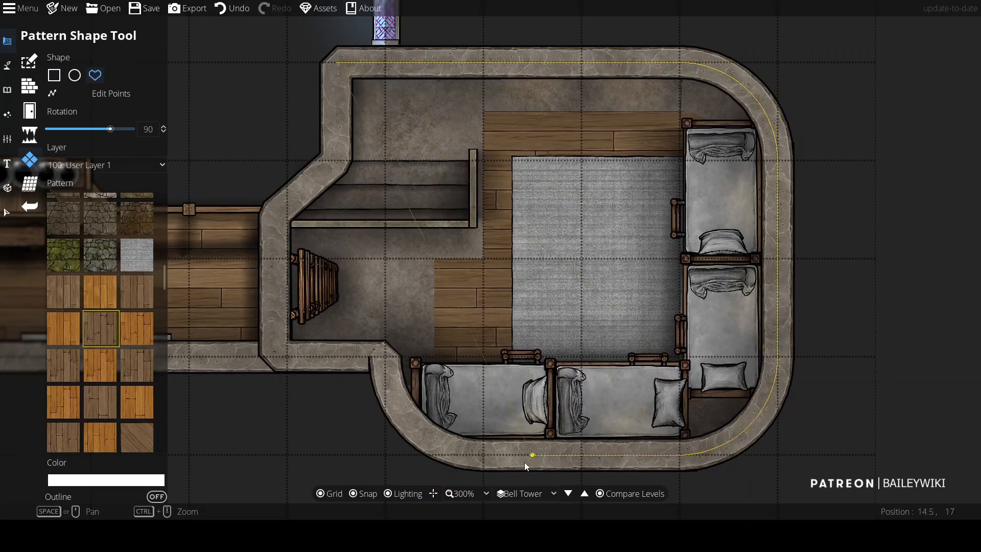
mouse_move(393, 467)
mouse_down()
mouse_move(294, 363)
mouse_move(348, 363)
mouse_move(398, 229)
mouse_move(289, 232)
mouse_move(321, 180)
mouse_up()
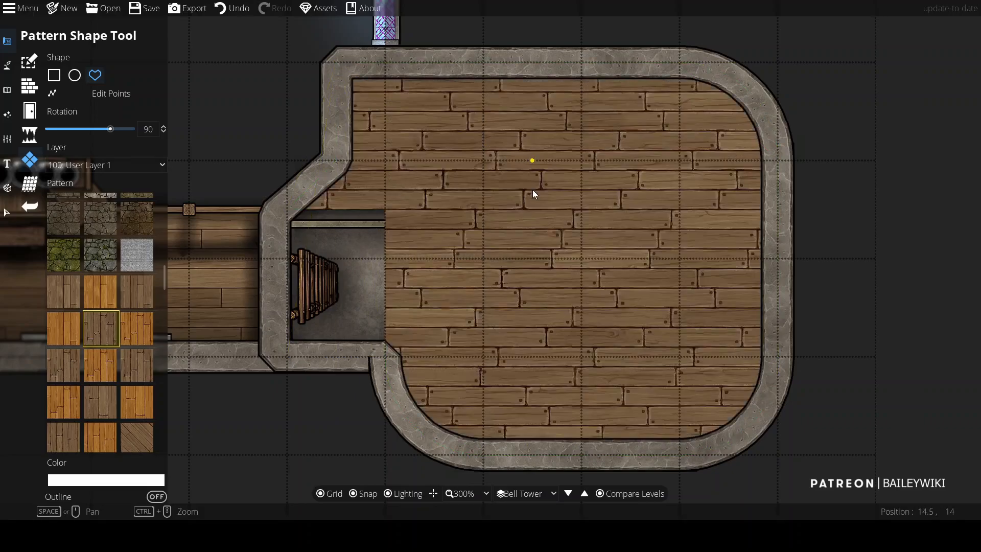
scroll(402, 224, down, 2)
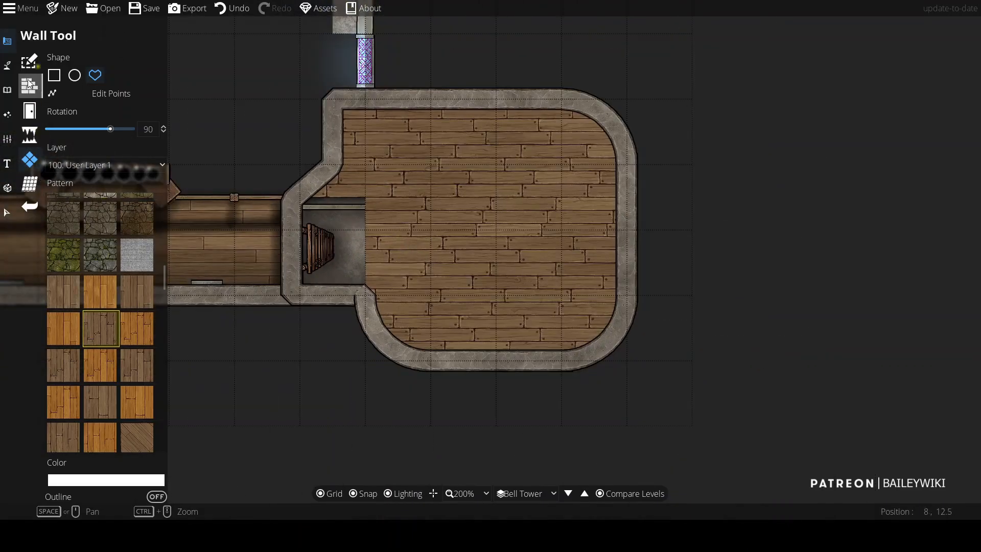
Step: Open the Path Tool on the 700: Above Walls layer with a dark path style and try a path on the top wall
click(7, 64)
click(68, 130)
click(128, 93)
click(121, 226)
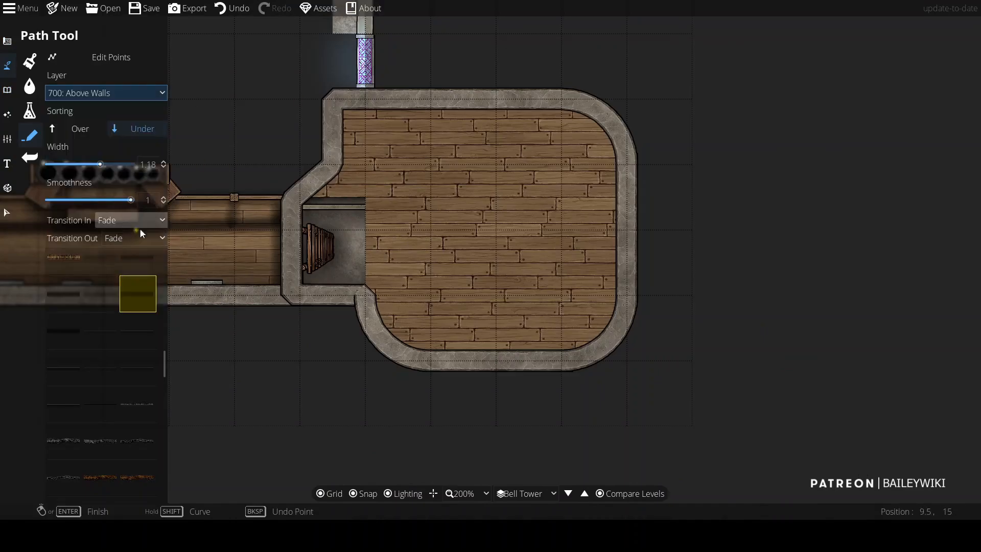
scroll(565, 97, up, 6)
key(ctrl+z)
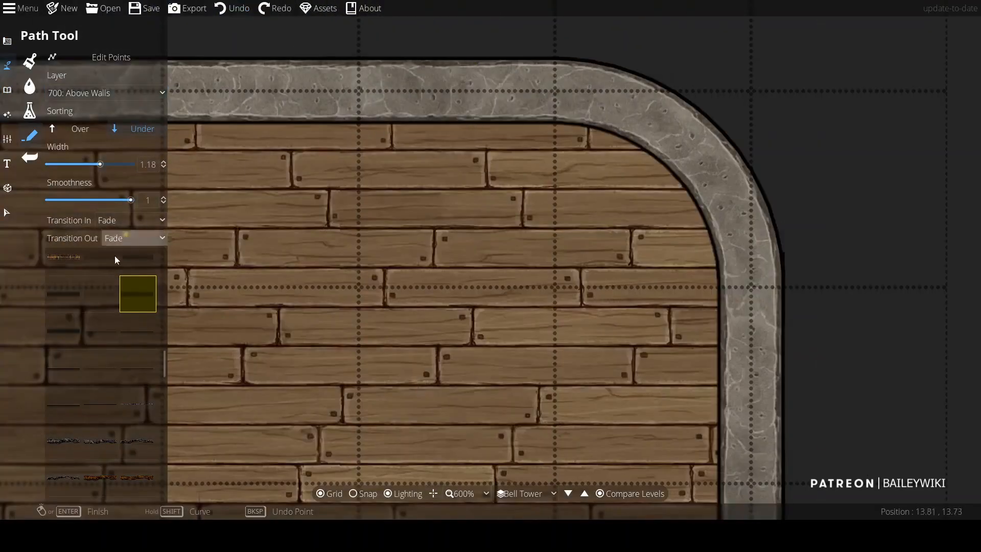
click(495, 117)
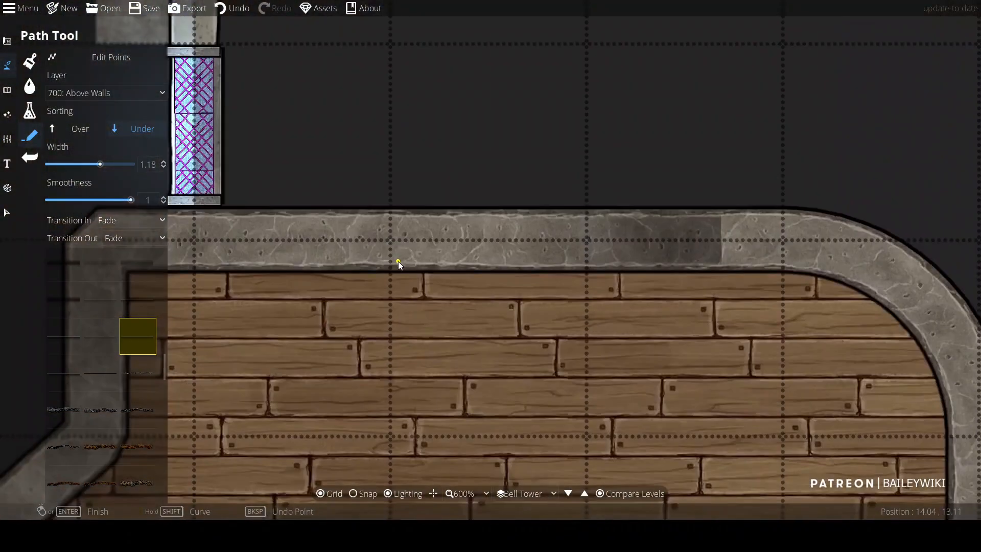
click(398, 263)
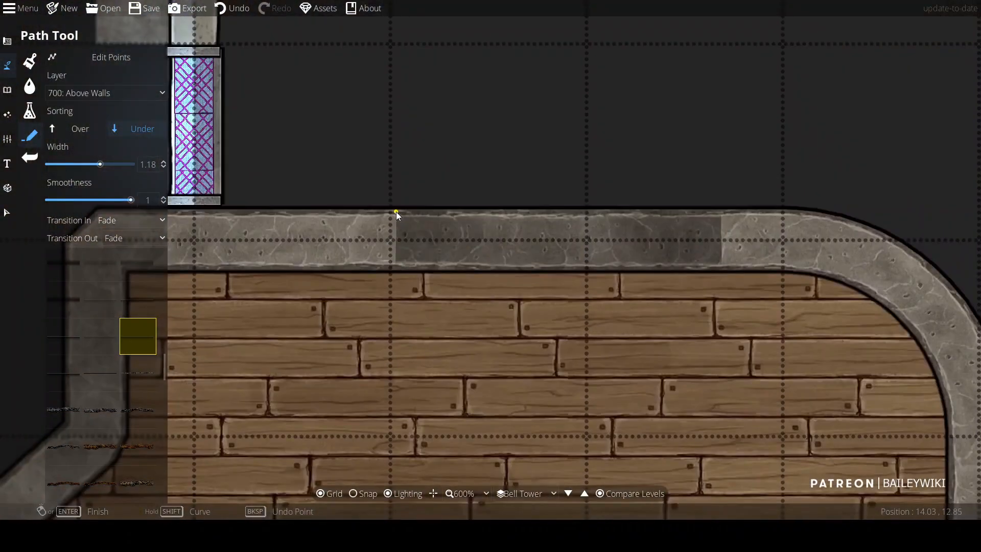
scroll(412, 211, down, 7)
key(ctrl+z)
key(ctrl+z)
Step: Redo the path and draw short dark path segments across the apse's top wall
click(274, 8)
drag(488, 412, 497, 321)
scroll(496, 321, up, 5)
click(332, 246)
right_click(501, 247)
mouse_move(522, 168)
mouse_down()
mouse_move(533, 305)
mouse_move(513, 209)
mouse_up()
key(ctrl+z)
click(335, 289)
right_click(508, 289)
drag(575, 100, 520, 257)
click(610, 54)
right_click(644, 54)
Step: Set the path width to 0.48 and draw more short dark segments on the apse's side and bottom walls
drag(99, 164, 82, 164)
drag(322, 377, 401, 235)
click(338, 273)
right_click(338, 307)
key(ctrl+z)
click(338, 307)
right_click(337, 272)
scroll(505, 113, down, 3)
drag(495, 123, 477, 342)
scroll(406, 158, up, 5)
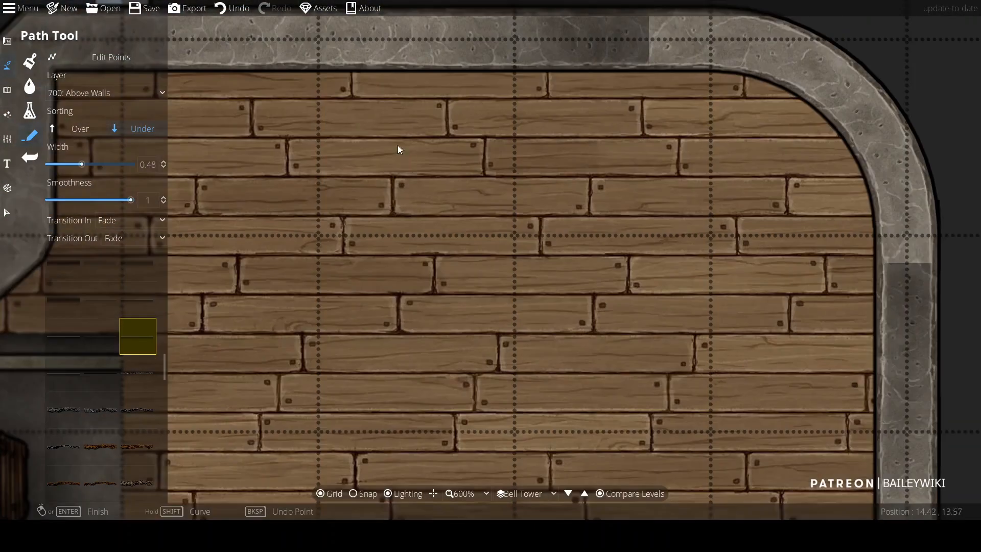
drag(406, 158, 450, 316)
click(389, 224)
right_click(388, 170)
scroll(517, 320, down, 5)
mouse_move(570, 436)
mouse_down()
mouse_move(472, 251)
mouse_move(486, 268)
mouse_up()
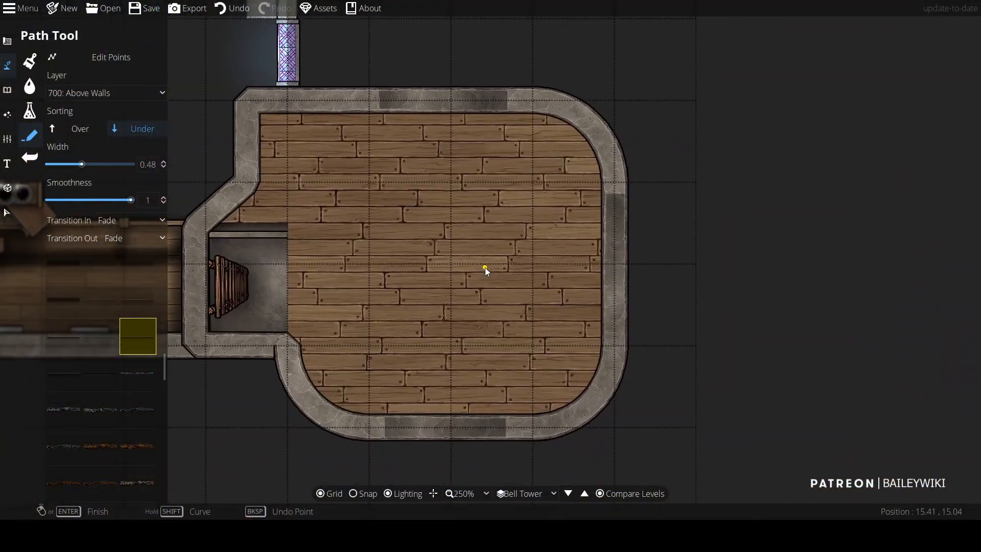
scroll(350, 199, up, 3)
scroll(475, 286, up, 2)
scroll(424, 284, down, 5)
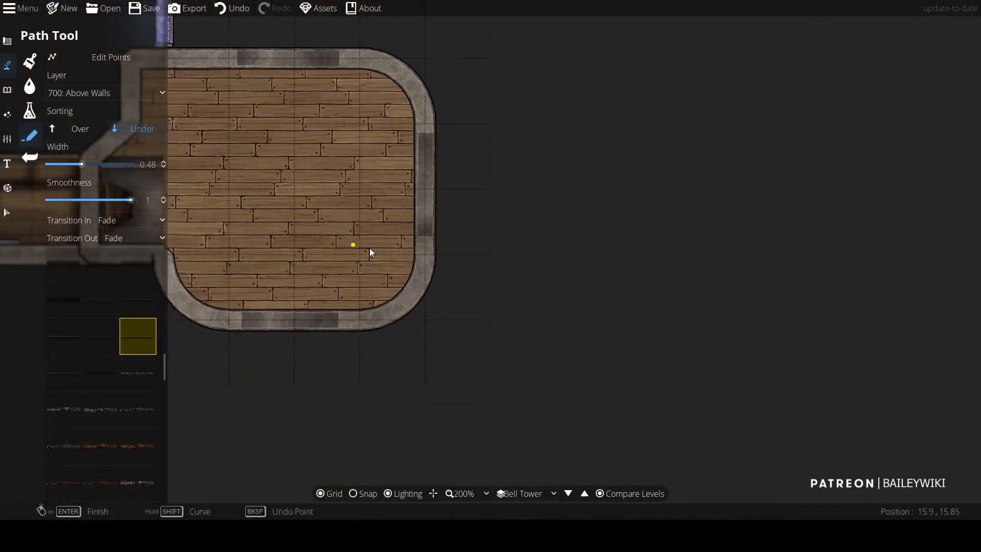
scroll(348, 243, up, 1)
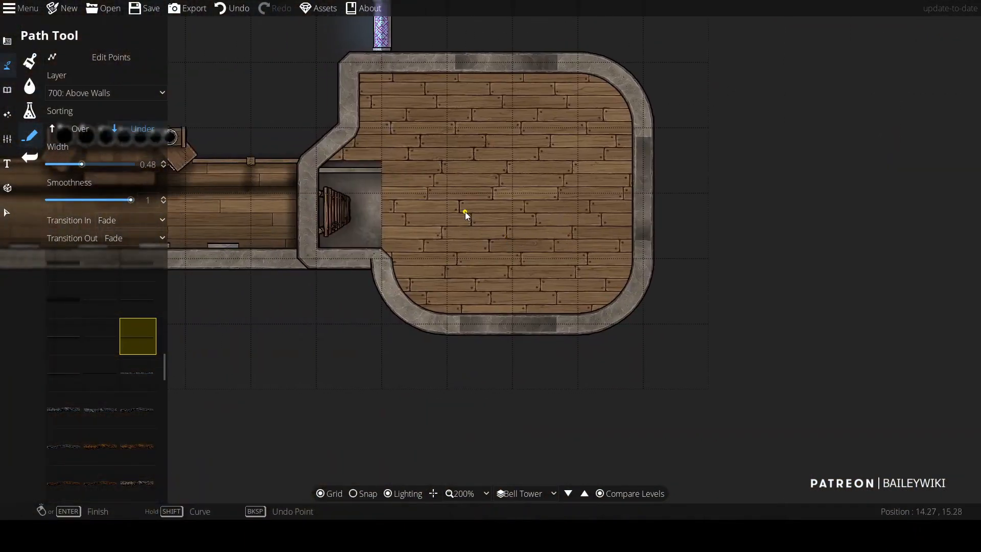
Step: Open the Object Tool, search the library for shield, pick an asset and set the layer to 200: User Layer 2
click(7, 89)
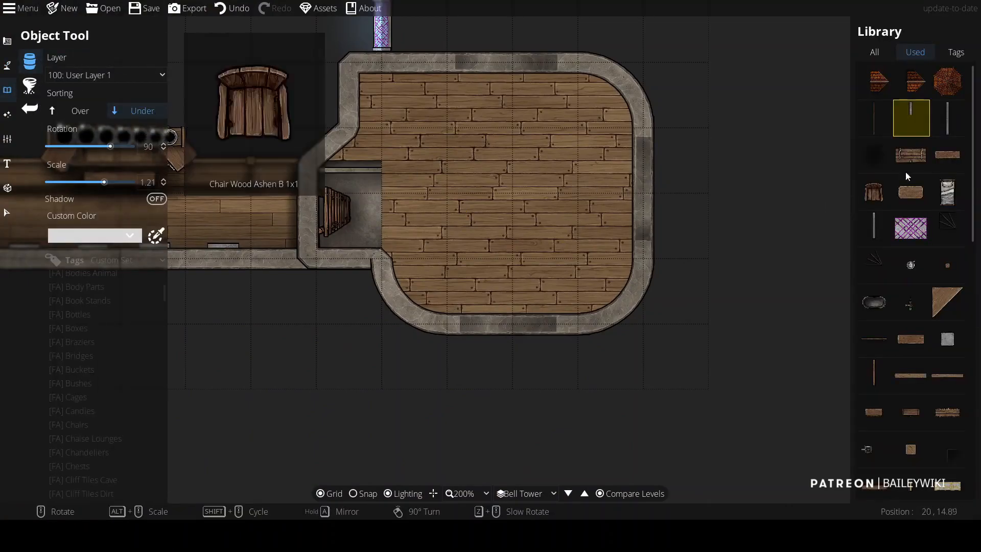
double_click(946, 64)
text(shield)
scroll(890, 310, down, 5)
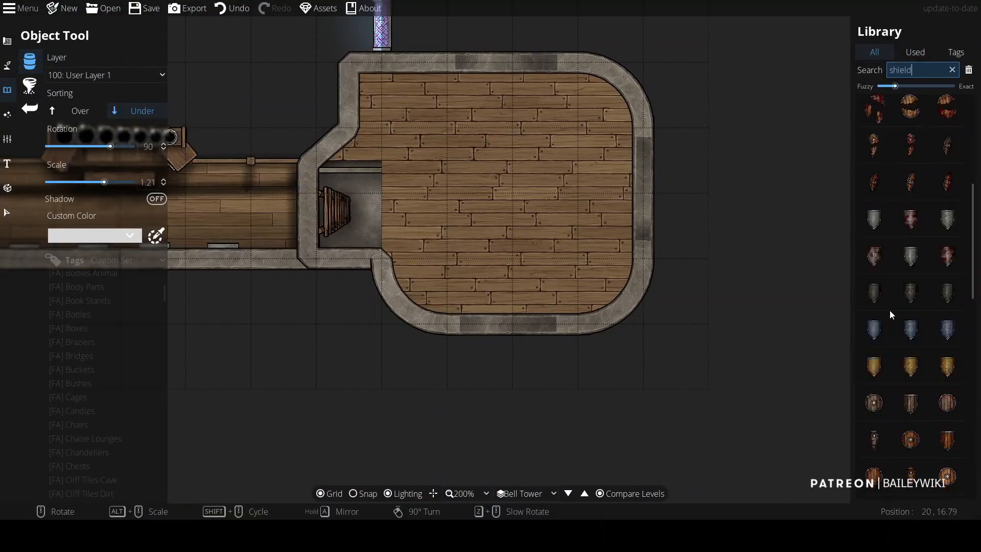
click(873, 167)
scroll(922, 373, down, 5)
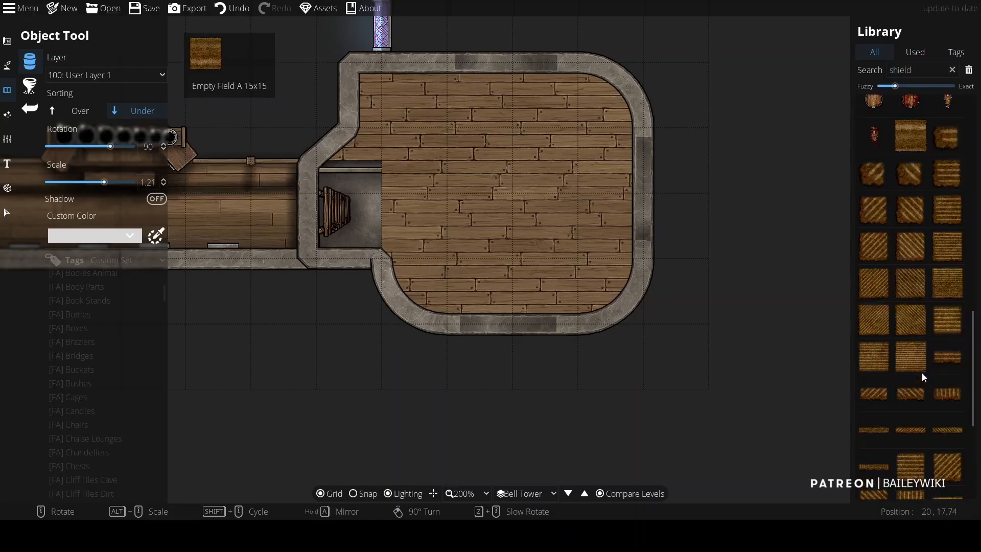
click(119, 75)
click(129, 193)
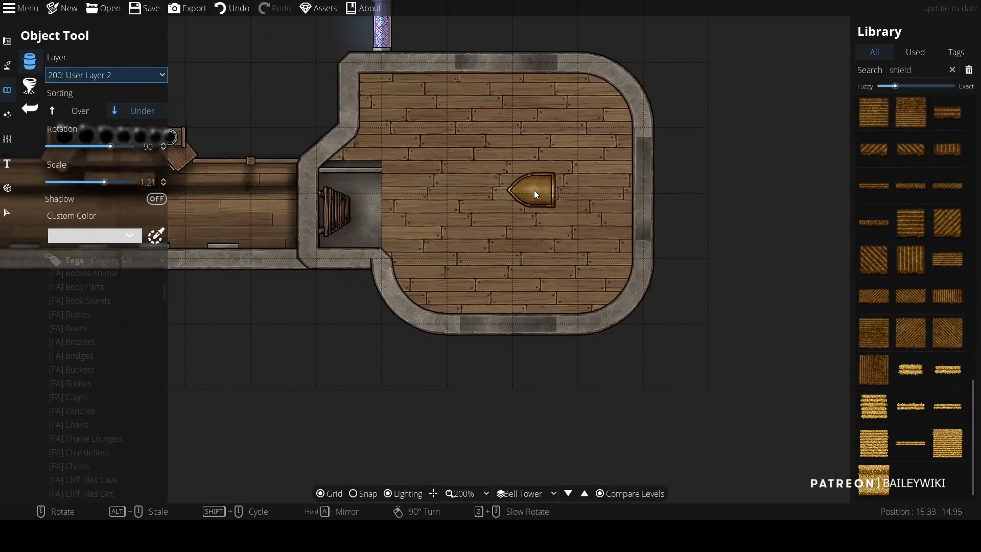
Step: Place enlarged shield pieces at the centre of the apse floor
scroll(535, 190, up, 7)
click(535, 190)
right_click(478, 191)
right_click(478, 191)
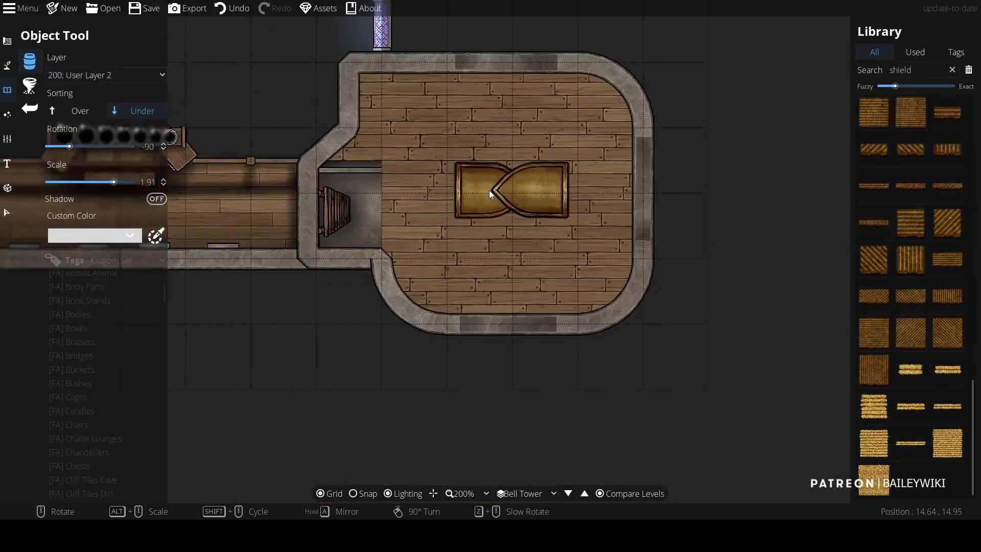
click(489, 190)
scroll(511, 176, up, 6)
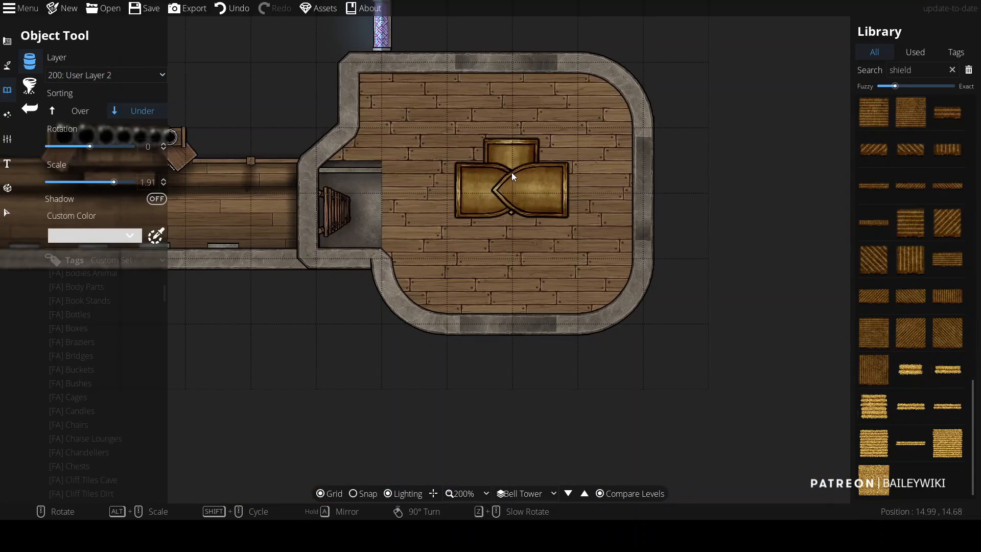
Step: Browse the library tags and filter by Mine Carts
click(929, 69)
scroll(102, 390, down, 20)
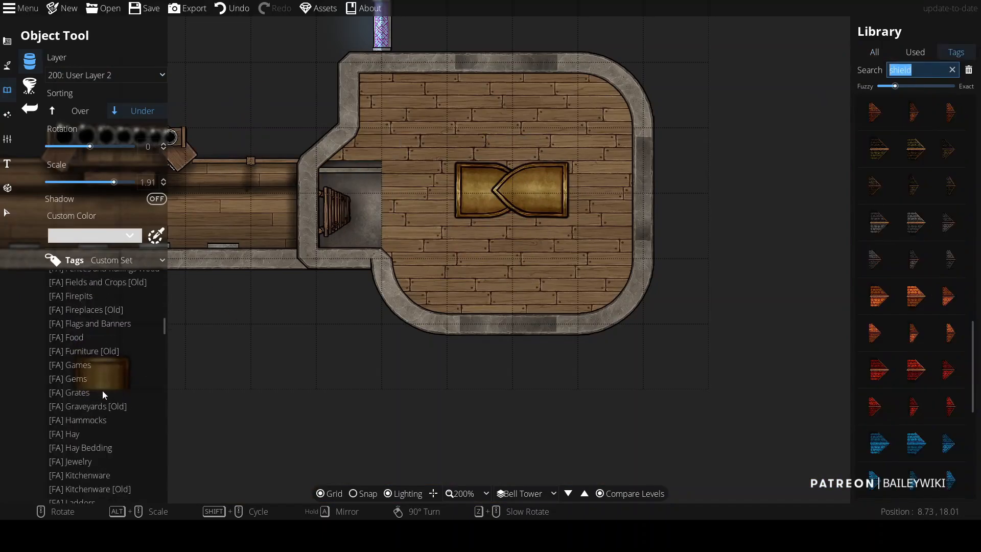
scroll(88, 311, up, 2)
scroll(91, 311, up, 2)
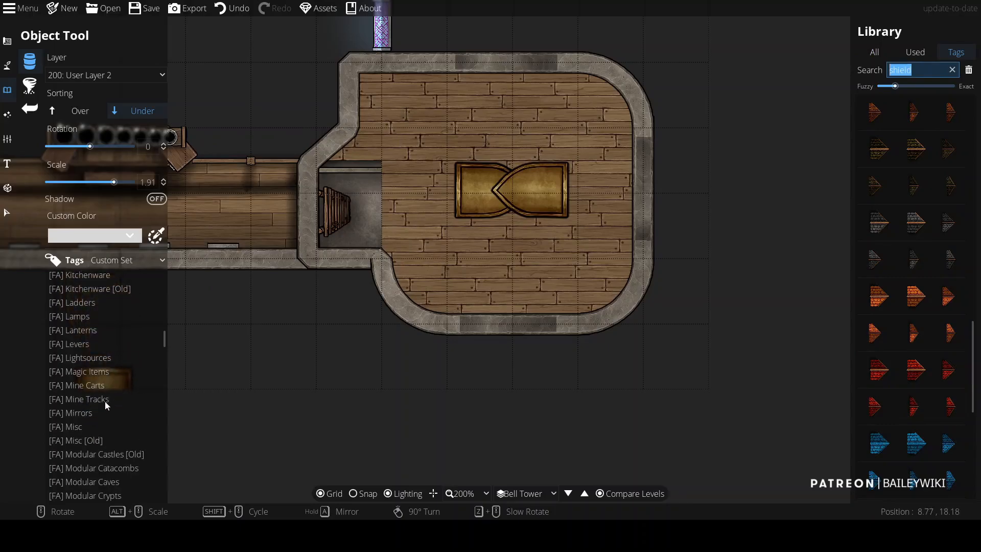
scroll(135, 438, down, 10)
scroll(81, 335, up, 7)
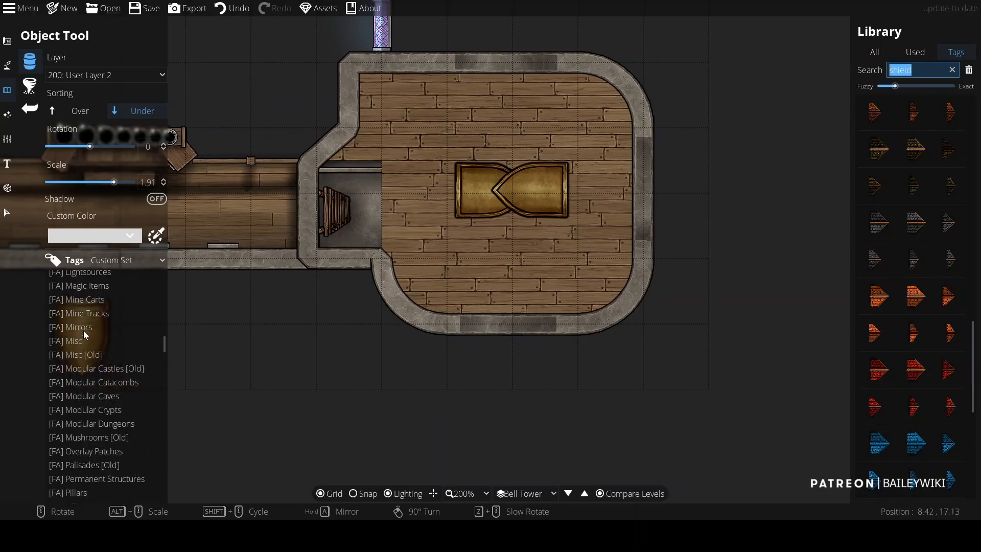
click(90, 313)
click(100, 300)
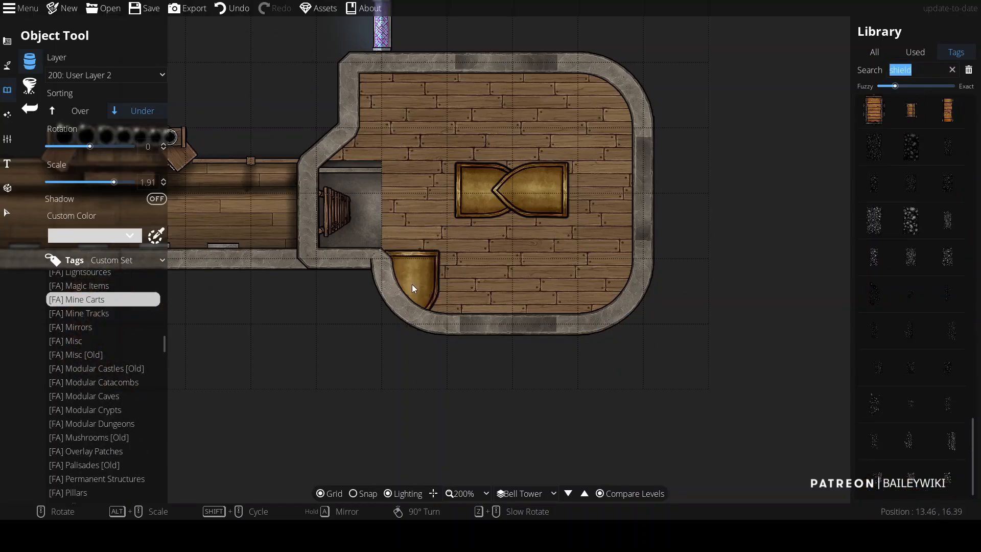
Step: Select a mine cart asset and undo the shield pieces placed on the floor
scroll(940, 271, up, 10)
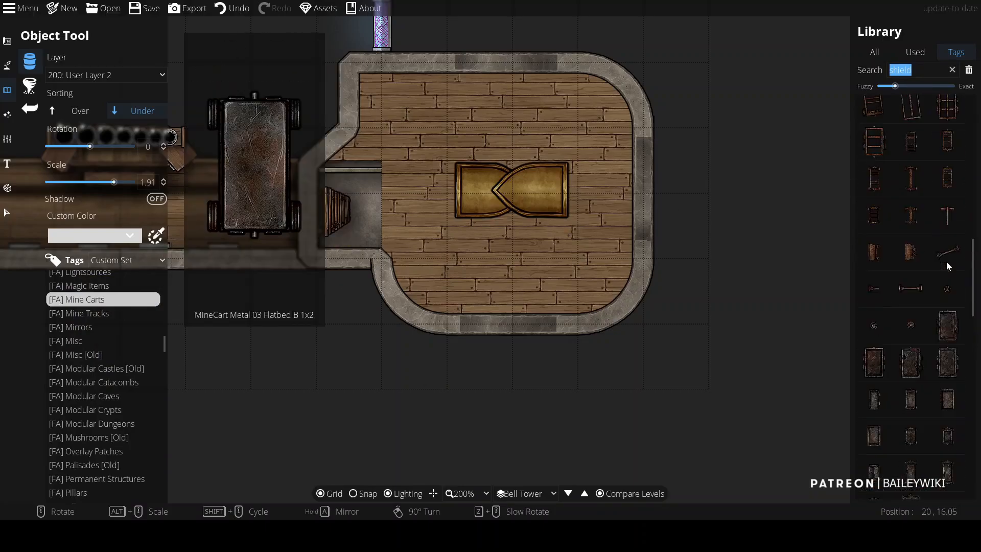
click(911, 251)
right_click(583, 206)
key(ctrl+z)
key(ctrl+z)
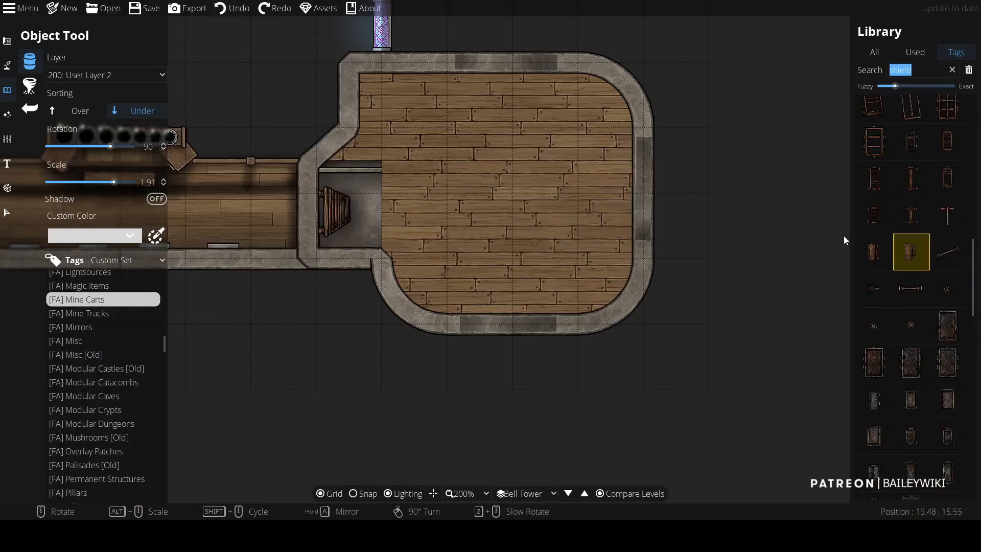
Step: Place a rusty mine cart at the apse centre, rotated, at about 1.61 scale
click(875, 252)
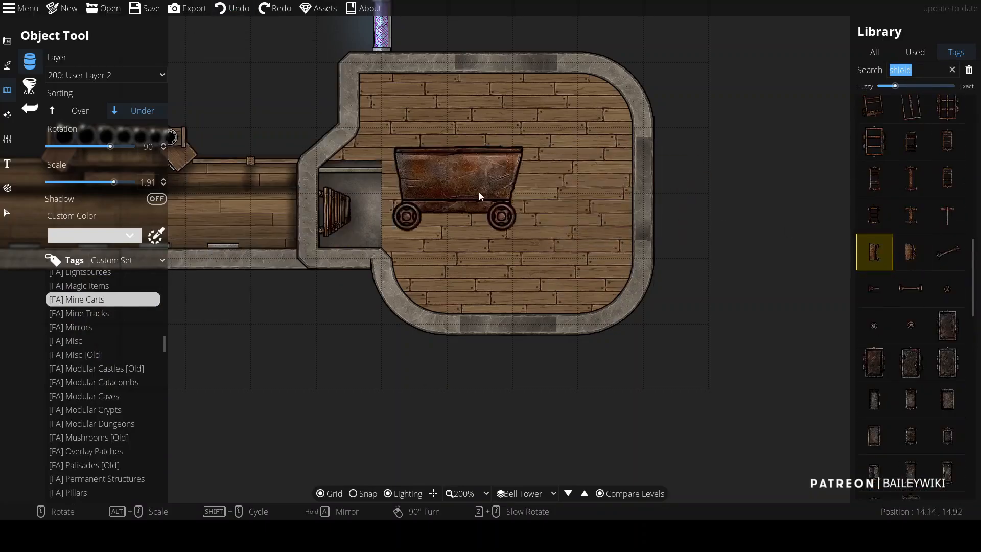
scroll(504, 168, down, 3)
click(504, 168)
right_click(505, 169)
right_click(504, 176)
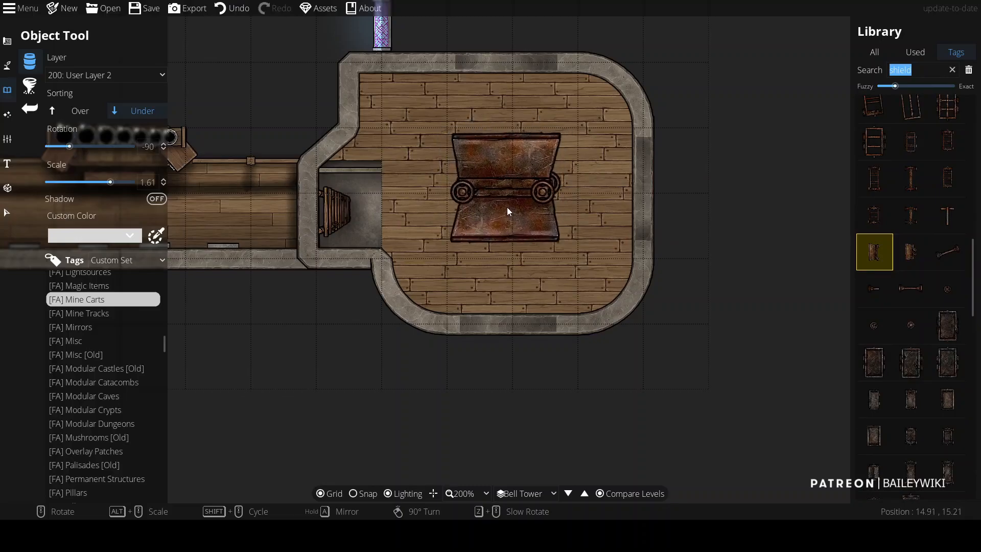
Step: Choose a dark metal flatbed mine cart and undo the rusty cart
scroll(915, 235, up, 5)
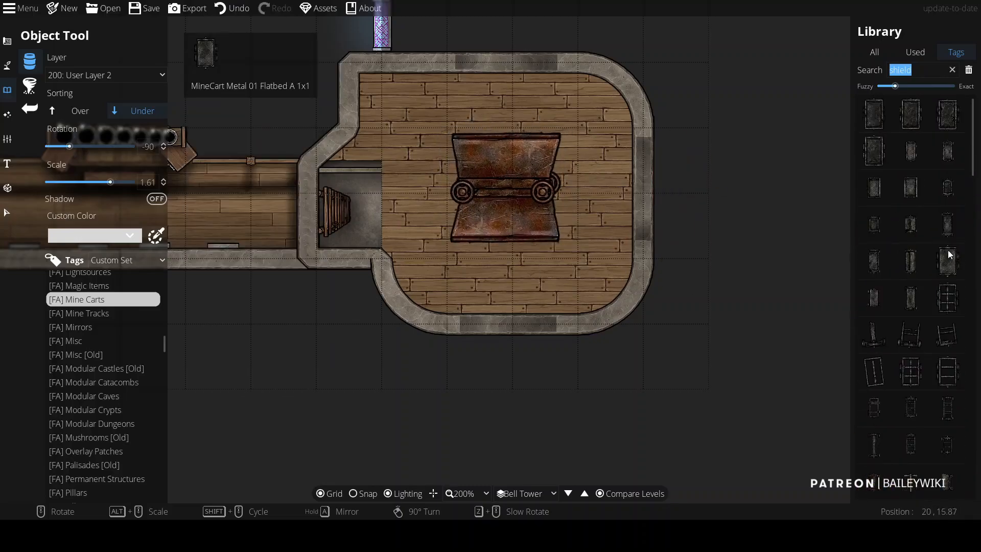
scroll(940, 315, down, 3)
click(940, 320)
key(ctrl+z)
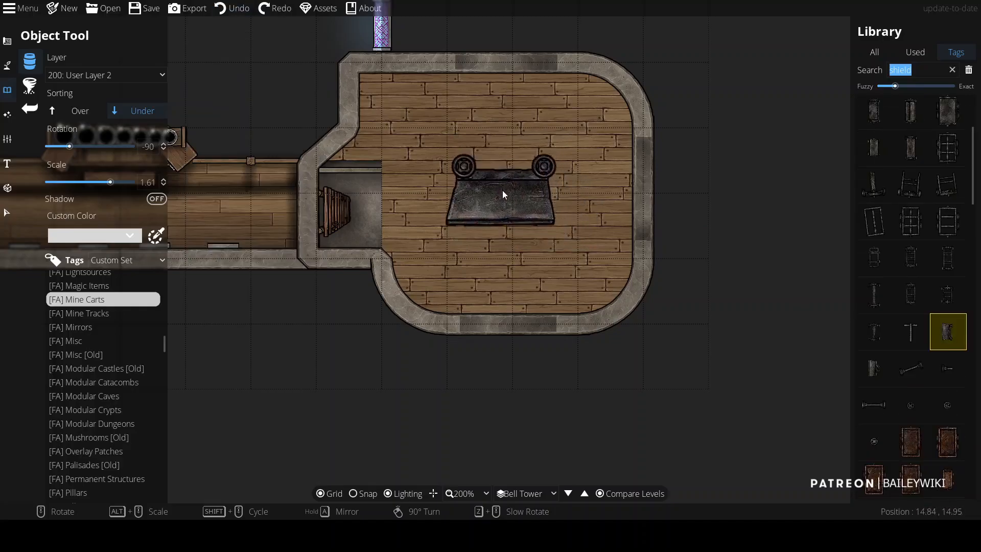
Step: Place the metal flatbed mine cart, rotated, at the centre of the apse floor
click(504, 204)
right_click(505, 199)
right_click(505, 194)
click(504, 166)
Step: Pick the MineCart Wood Ashen Flatbed A, set sorting to Over and scale it to about 1.11
scroll(503, 167, down, 2)
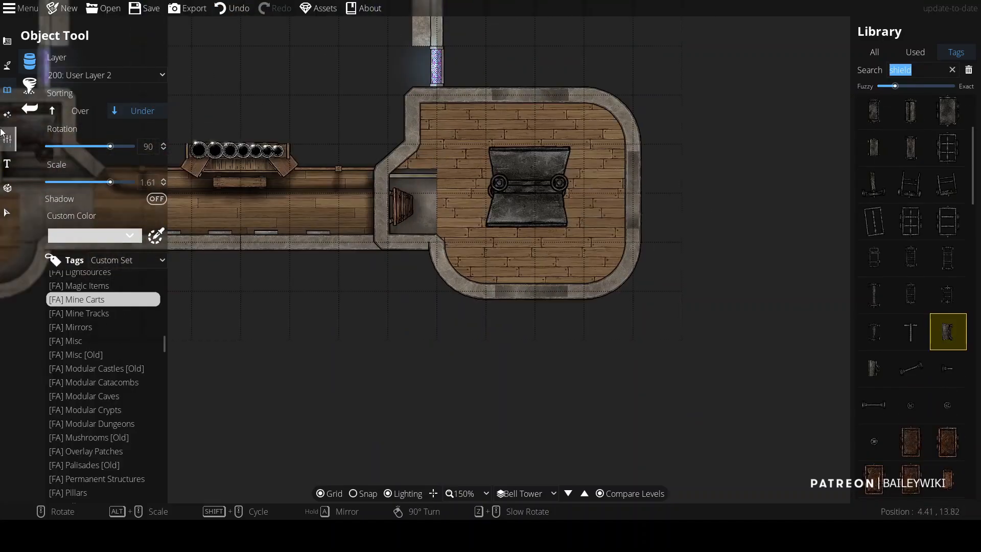
scroll(916, 231, down, 6)
click(912, 270)
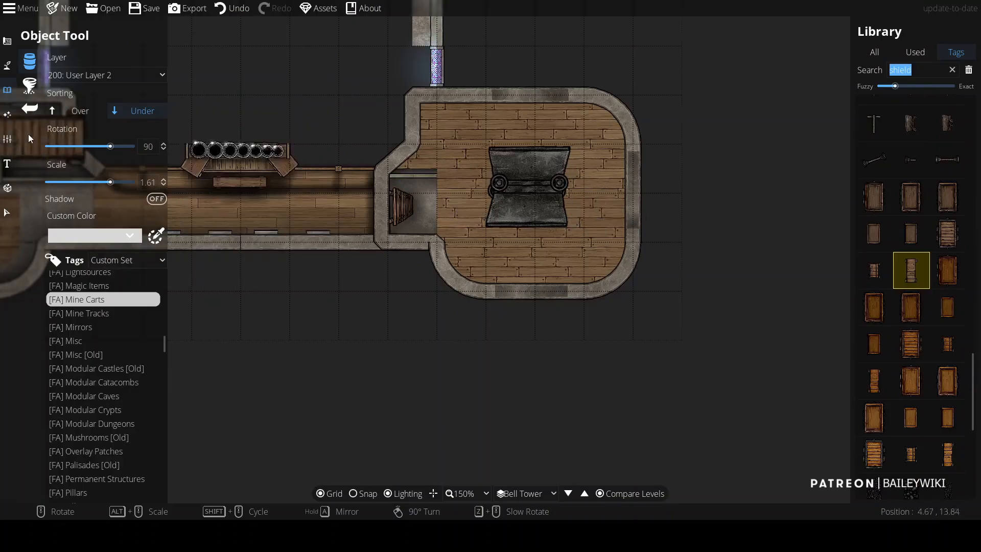
click(77, 111)
scroll(533, 184, down, 4)
scroll(529, 185, up, 2)
scroll(529, 185, down, 1)
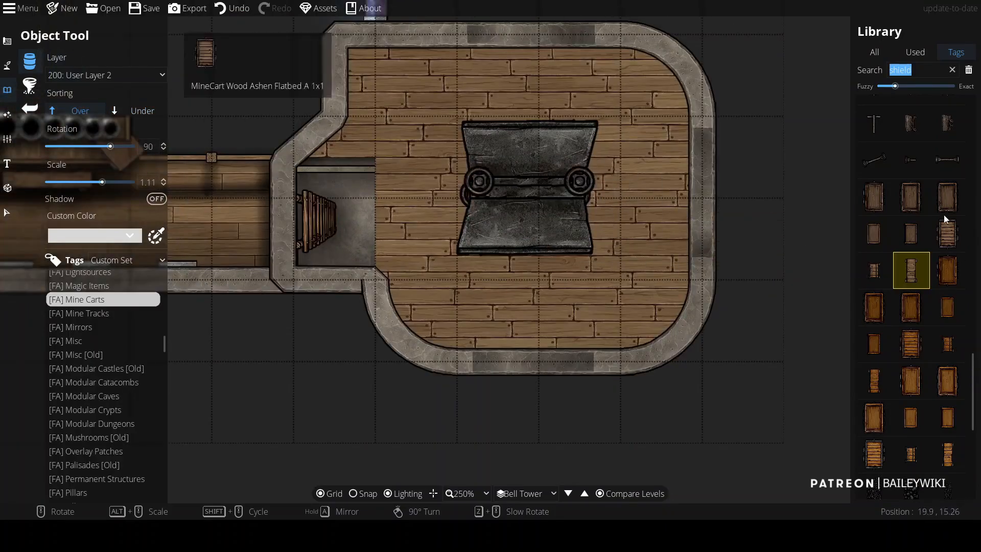
Step: Browse the mine cart parts and place a metal wheel on the centre of the mine cart
scroll(935, 219, up, 5)
click(875, 340)
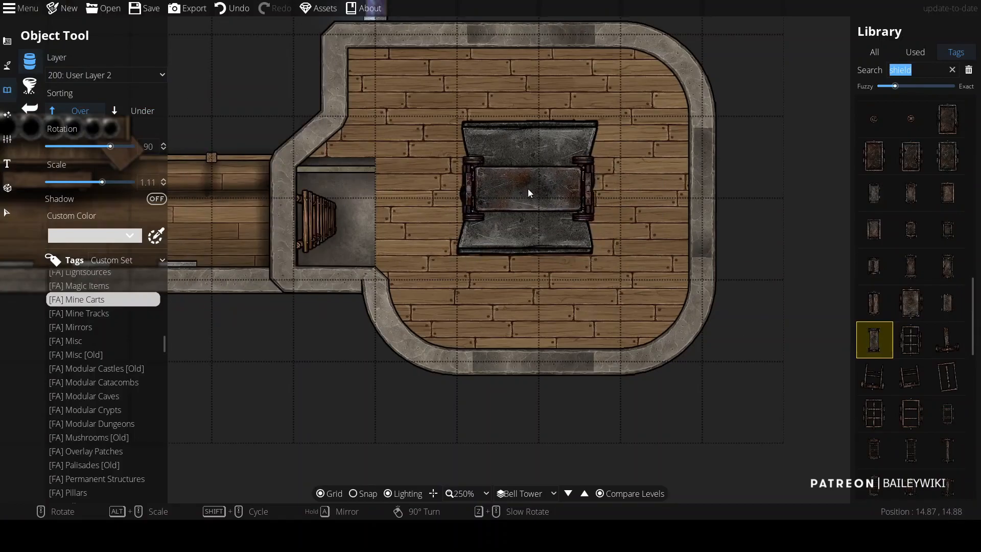
scroll(928, 266, up, 3)
click(874, 270)
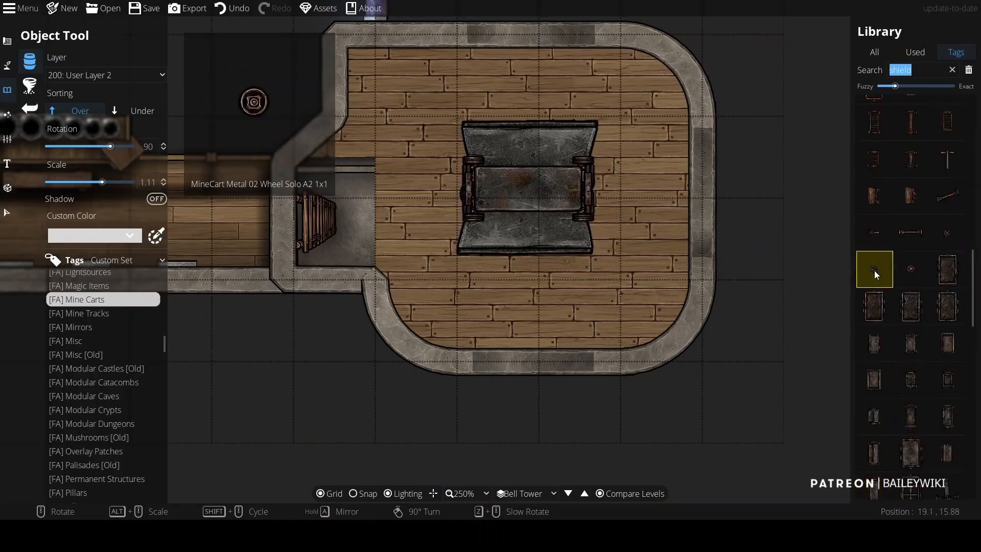
click(952, 237)
click(528, 188)
scroll(713, 171, down, 5)
scroll(691, 199, up, 5)
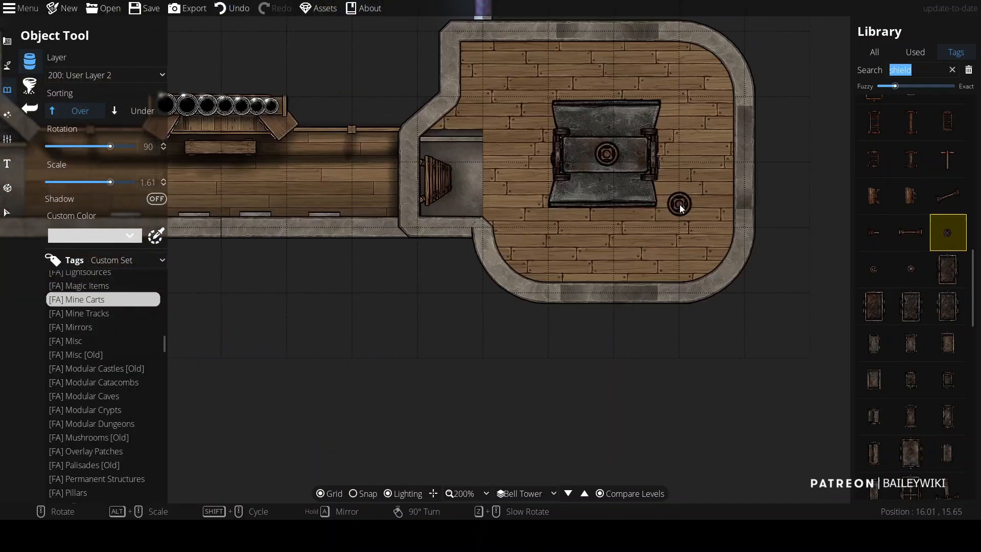
Step: Select the mine cart and its wheel on the apse floor and delete them
key(v)
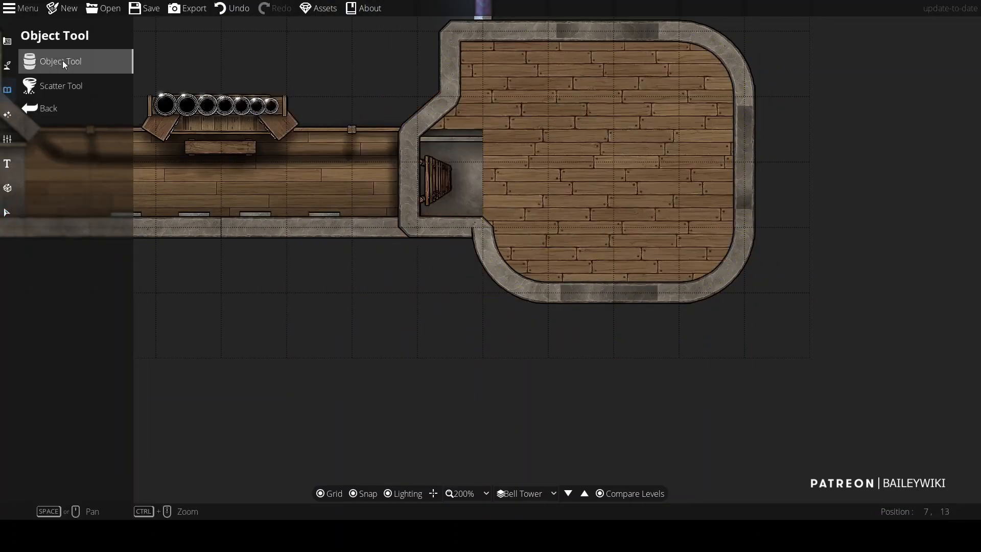
click(63, 65)
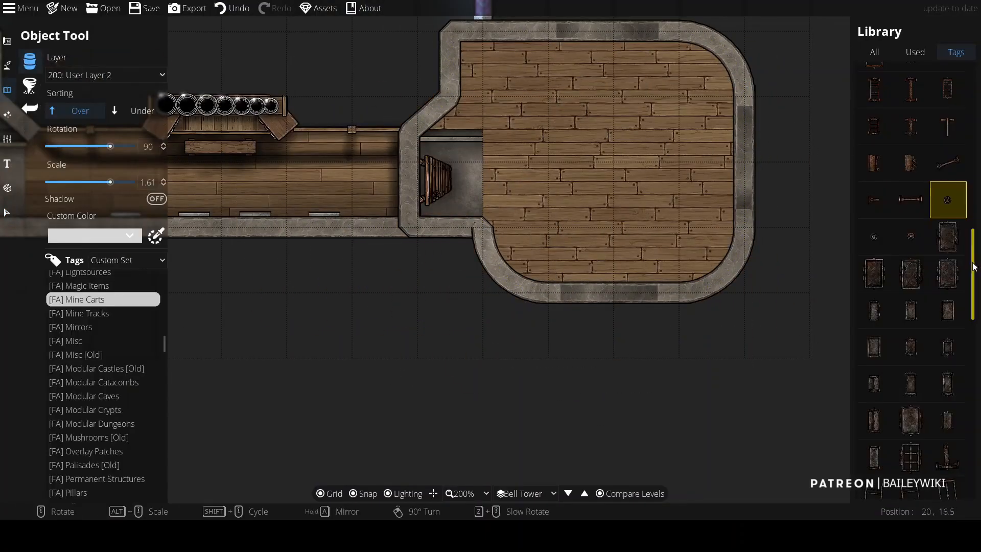
Step: Search the library for metal and place a round metal plate at the centre of the apse floor
click(953, 73)
text(metal)
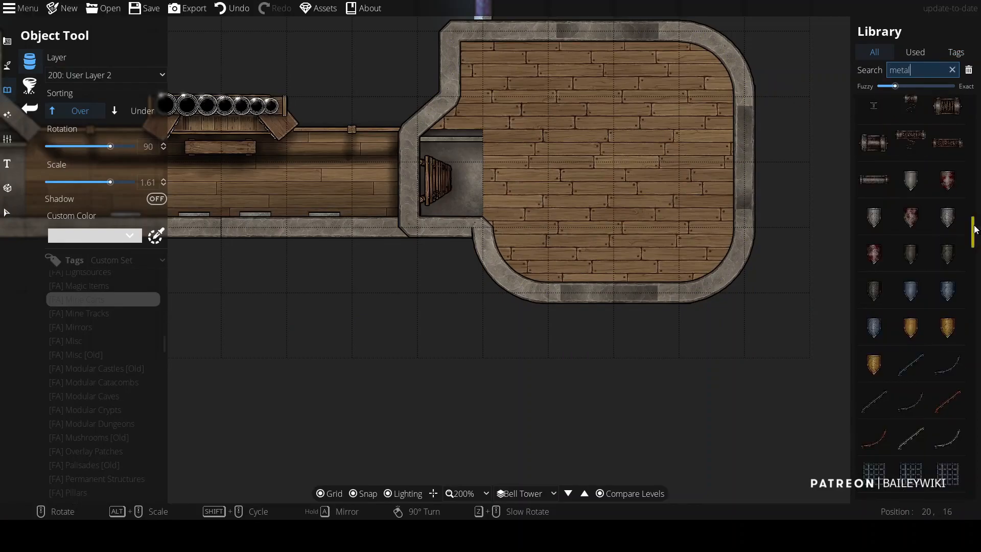
drag(976, 229, 974, 422)
click(881, 269)
scroll(607, 150, down, 10)
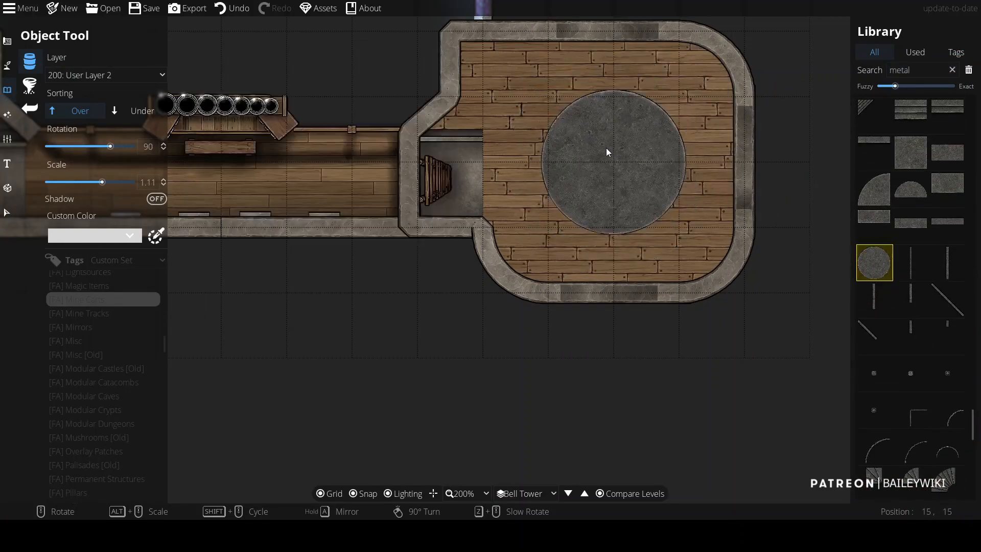
click(618, 156)
Step: Open the Path Tool on layer 300: User Layer 3 with Grow and Shrink transitions and a dark path style
click(7, 65)
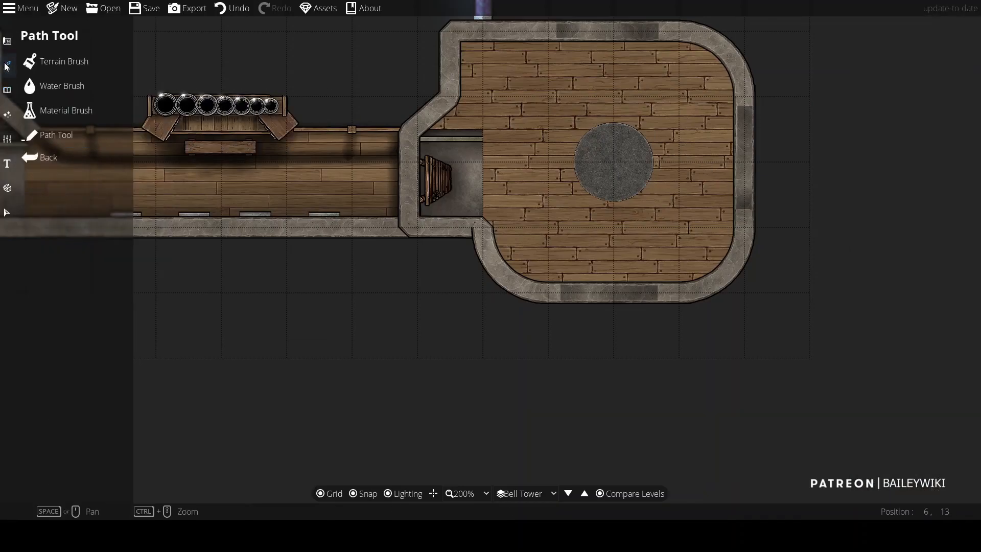
click(88, 133)
click(123, 92)
click(77, 225)
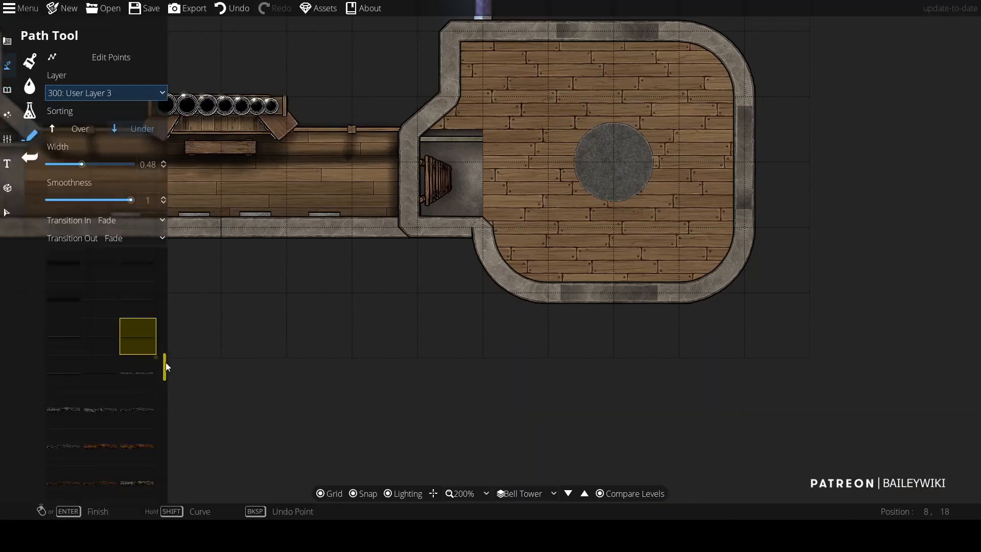
click(136, 223)
click(134, 266)
click(137, 242)
click(136, 285)
Step: Turn off snapping and draw thin curved path grooves around the inside of the round metal plate
scroll(529, 158, up, 3)
drag(788, 54, 424, 80)
key(s)
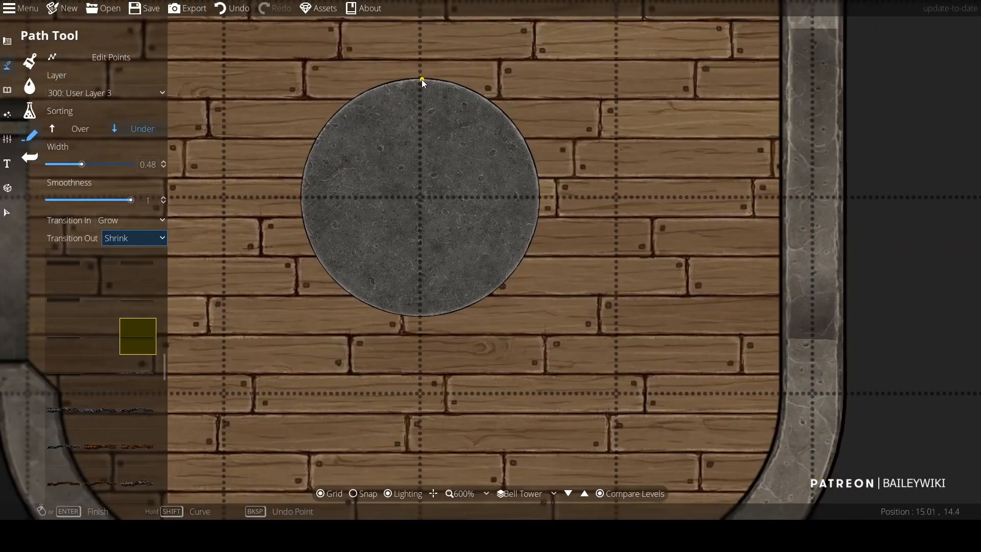
click(421, 80)
shift+click(586, 78)
click(350, 295)
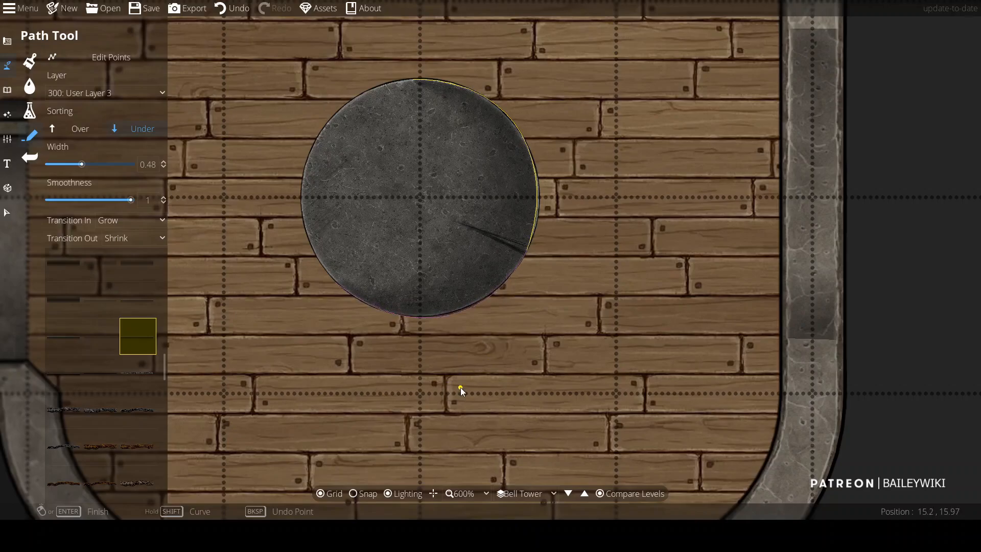
scroll(536, 273, down, 2)
scroll(536, 273, up, 1)
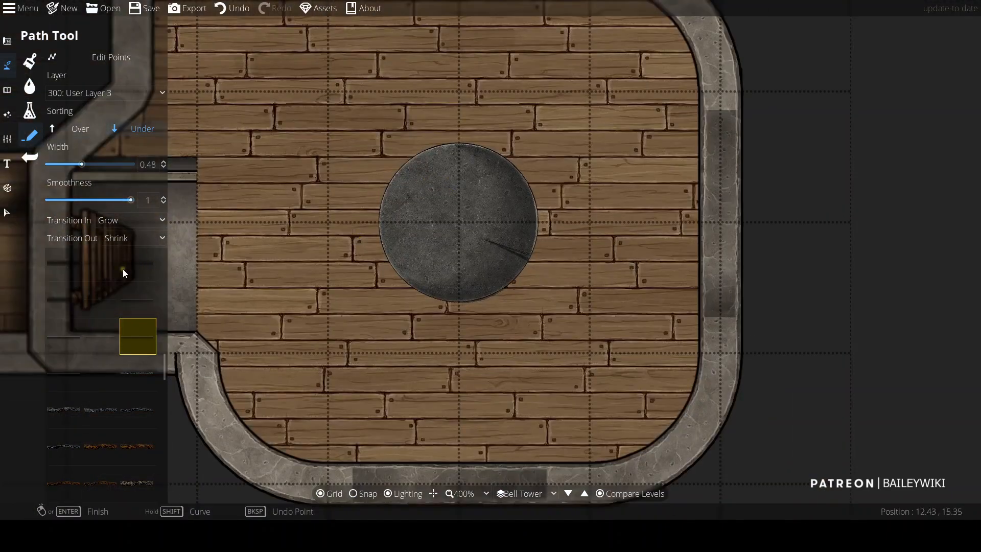
key(ctrl+z)
click(511, 200)
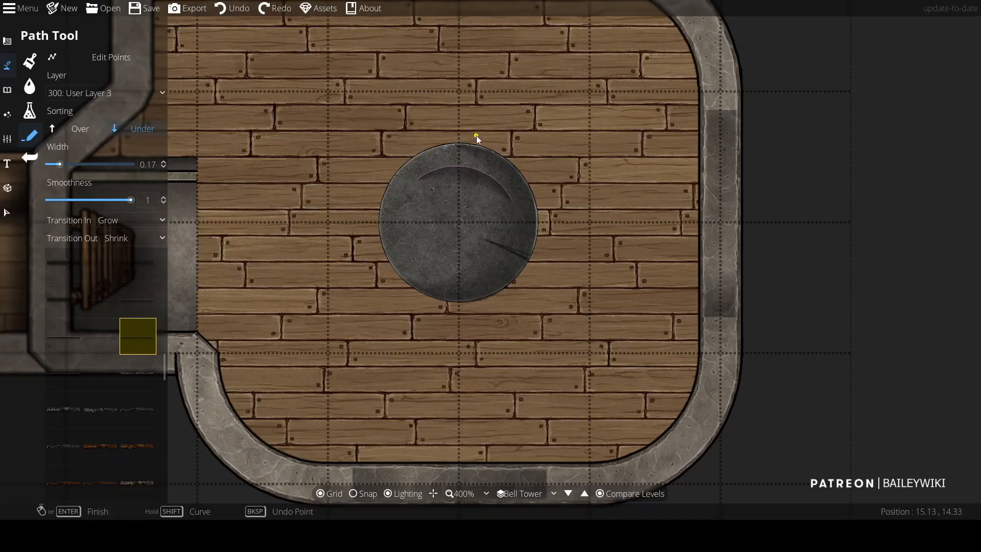
click(443, 274)
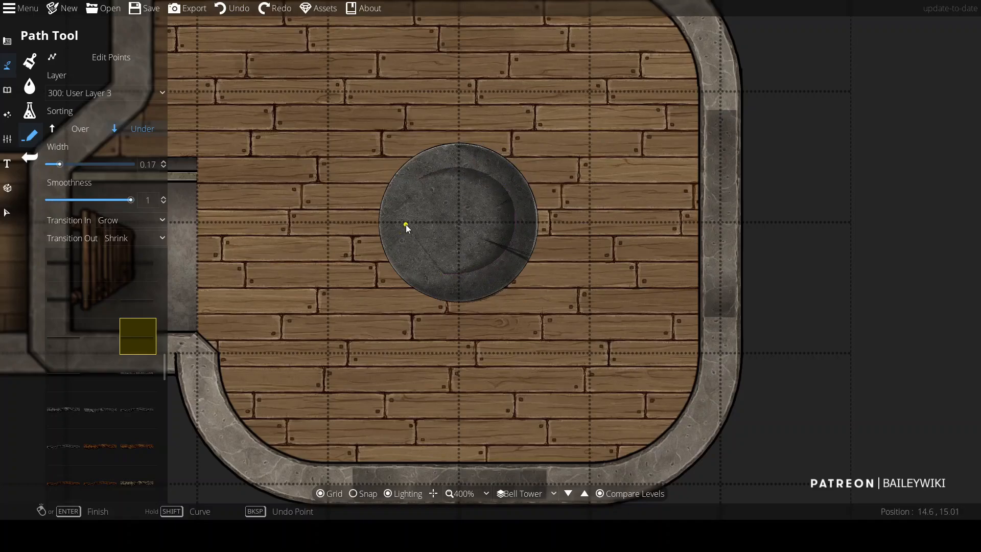
right_click(403, 258)
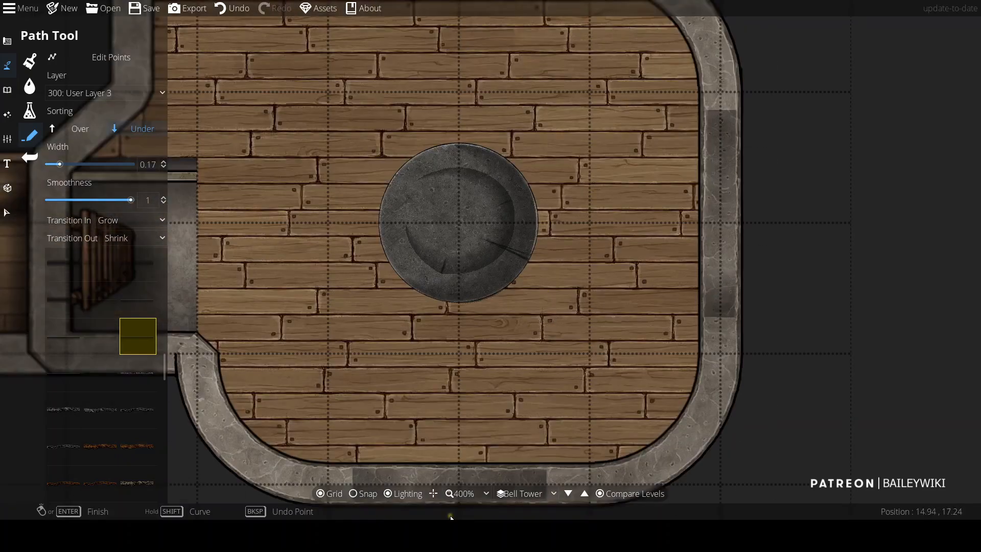
Step: Place the Connector Metal 01 A6 at the plate's centre, rotated 135° at about 0.71 scale
click(29, 158)
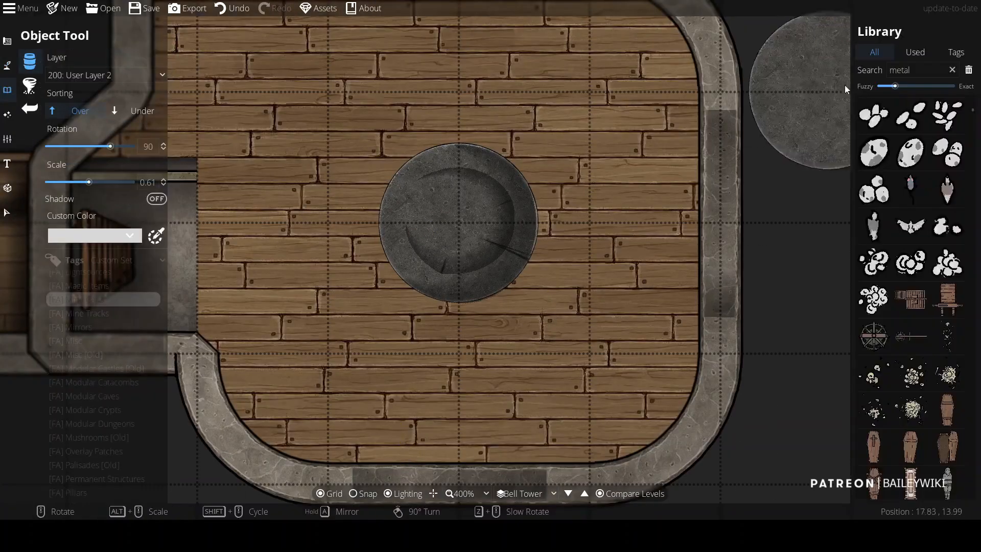
scroll(940, 260, up, 5)
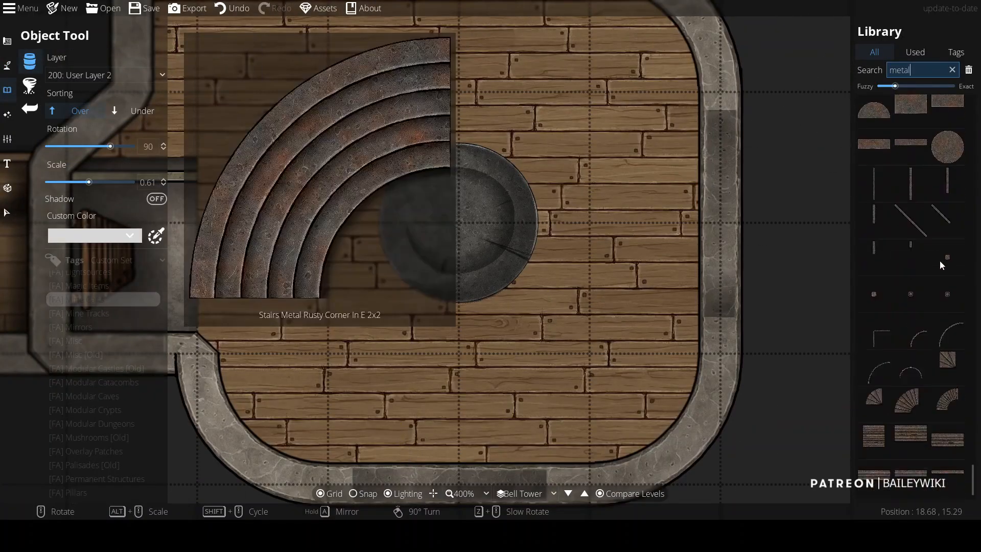
click(911, 196)
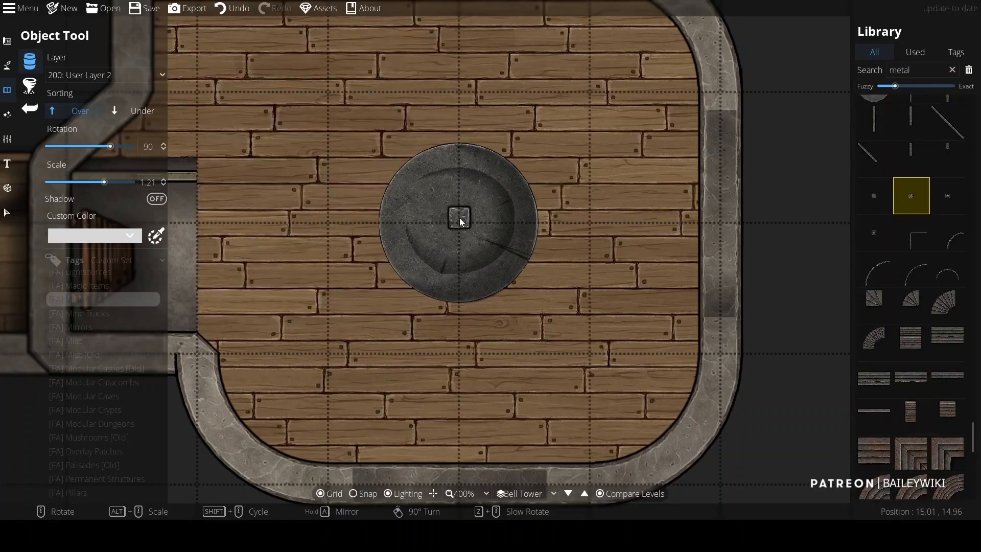
scroll(902, 222, down, 3)
click(948, 282)
scroll(458, 222, down, 3)
scroll(920, 194, up, 3)
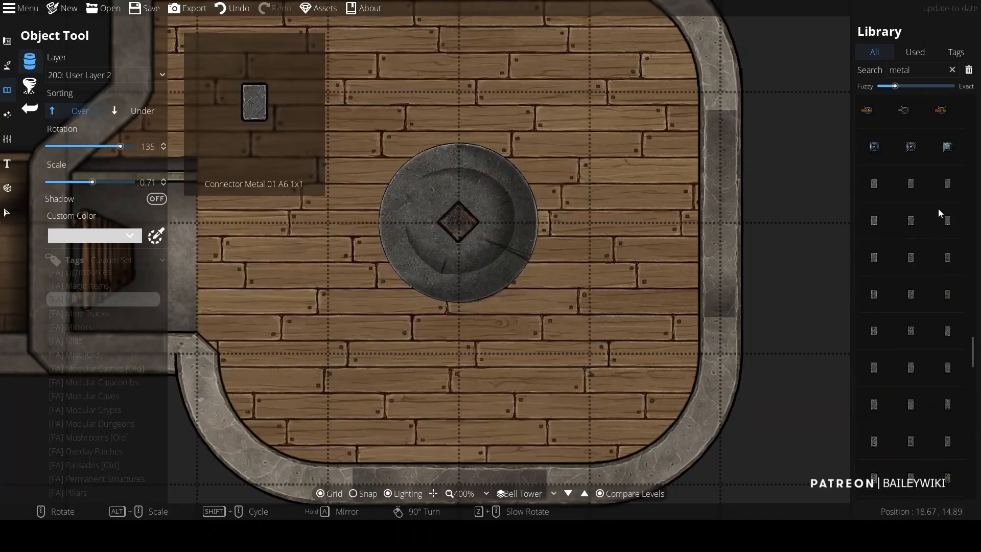
scroll(938, 207, up, 5)
scroll(562, 210, down, 4)
scroll(562, 212, up, 4)
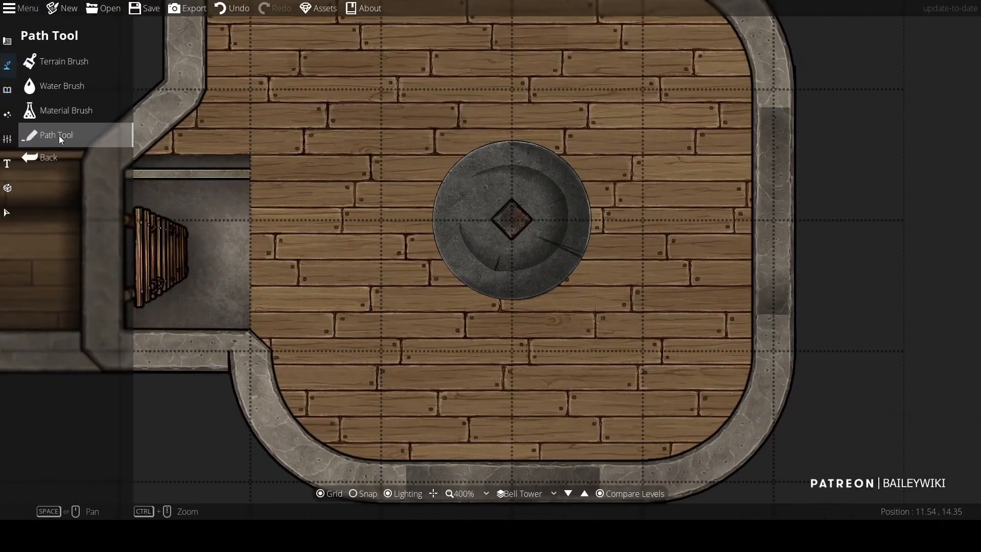
Step: Add a warm light with range 1.5 and intensity 0.8 over the metal plate
click(76, 91)
scroll(359, 199, up, 2)
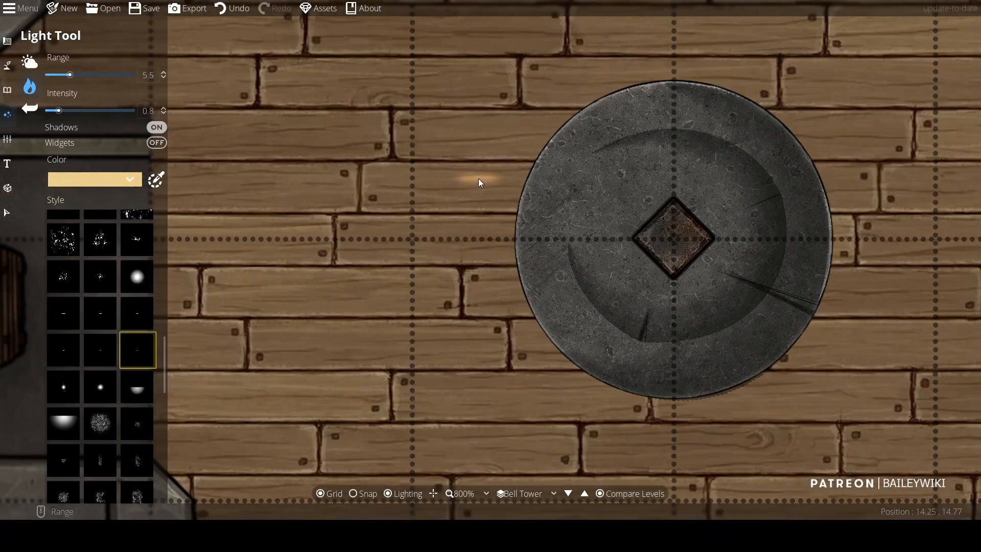
scroll(479, 179, down, 2)
scroll(130, 391, down, 5)
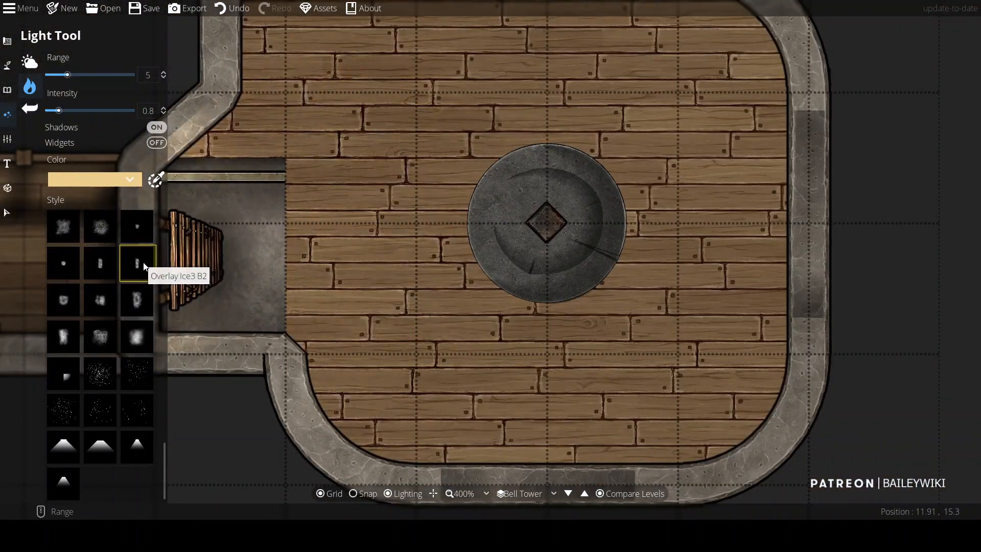
scroll(101, 296, up, 3)
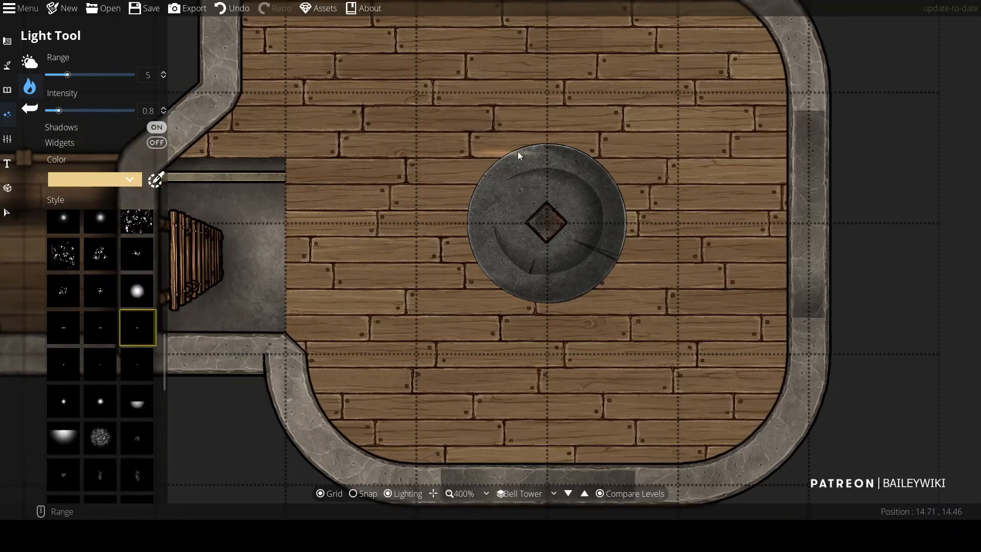
scroll(102, 317, up, 4)
click(59, 367)
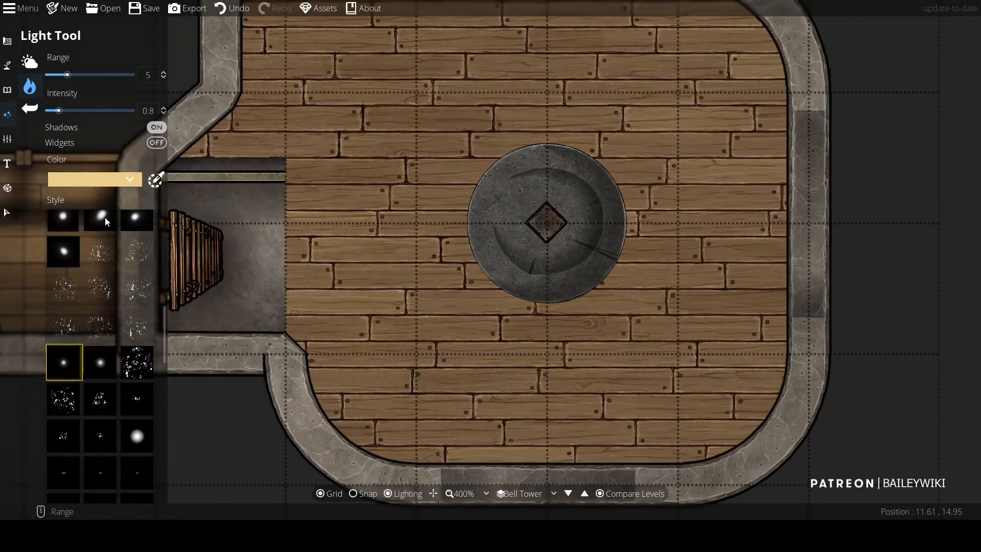
click(135, 221)
scroll(372, 195, down, 2)
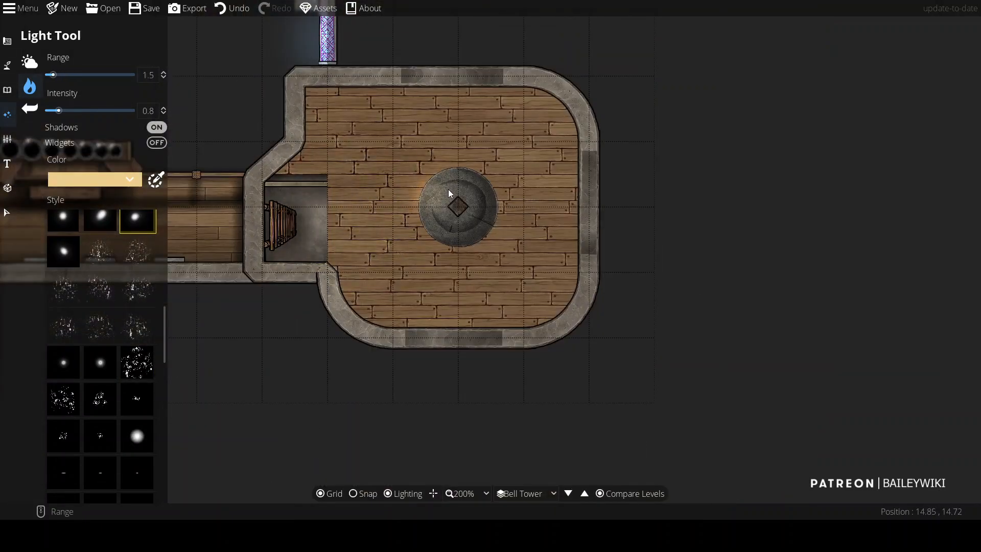
scroll(370, 232, down, 2)
scroll(376, 230, up, 3)
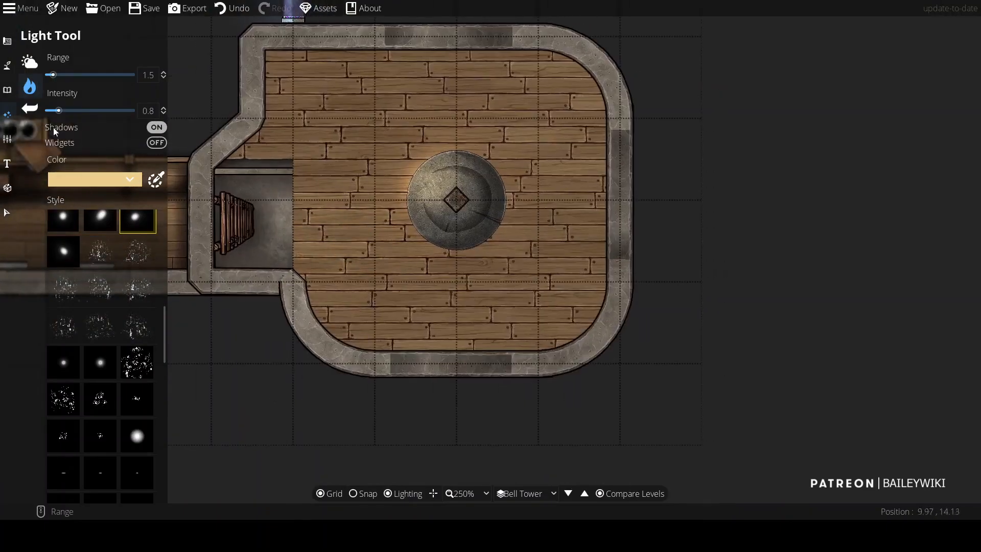
Step: Return to the Object Tool and pick a dark shadow asset from the used assets
click(8, 65)
click(8, 42)
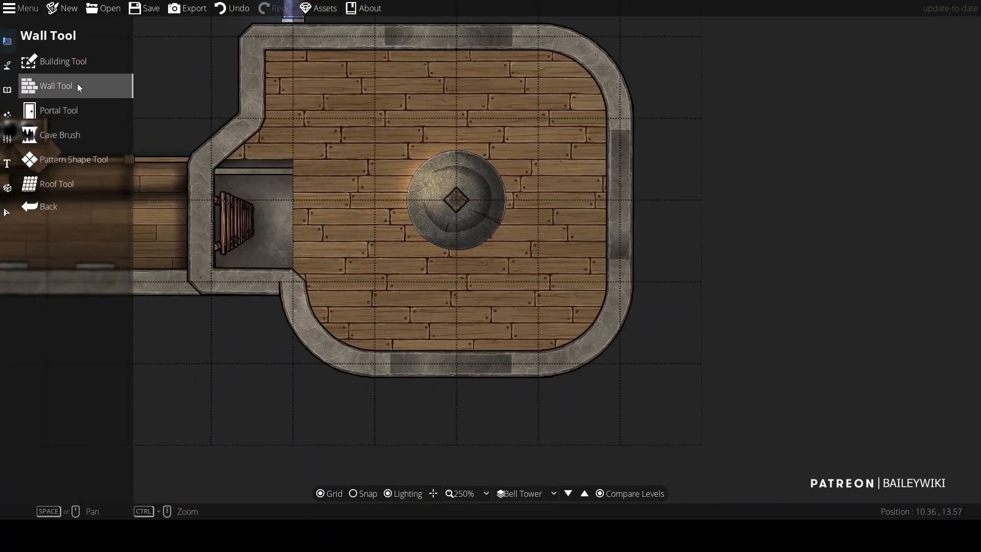
click(8, 90)
click(76, 66)
click(916, 52)
click(872, 157)
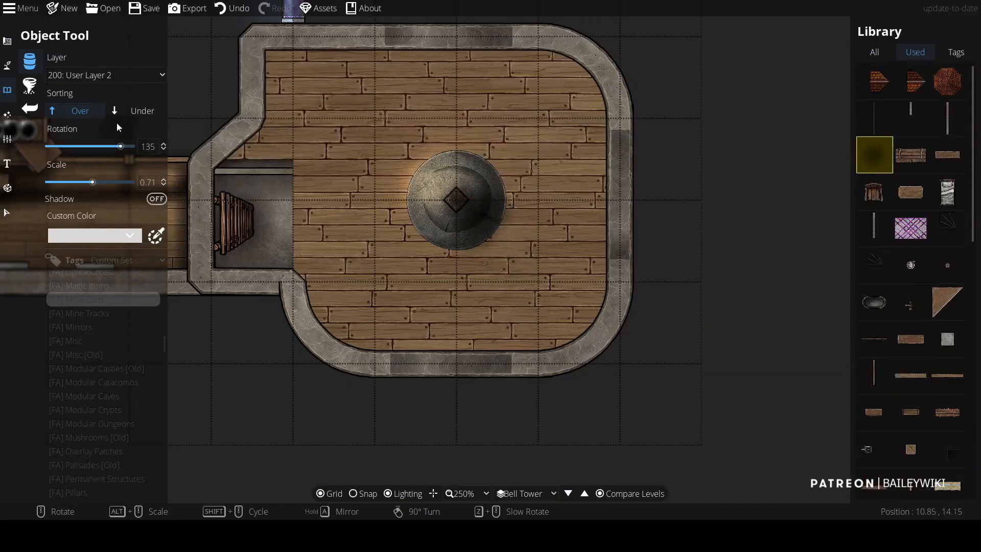
Step: Select the objects stacked on the metal plate and review their layer setting
scroll(465, 195, up, 4)
key(v)
click(491, 171)
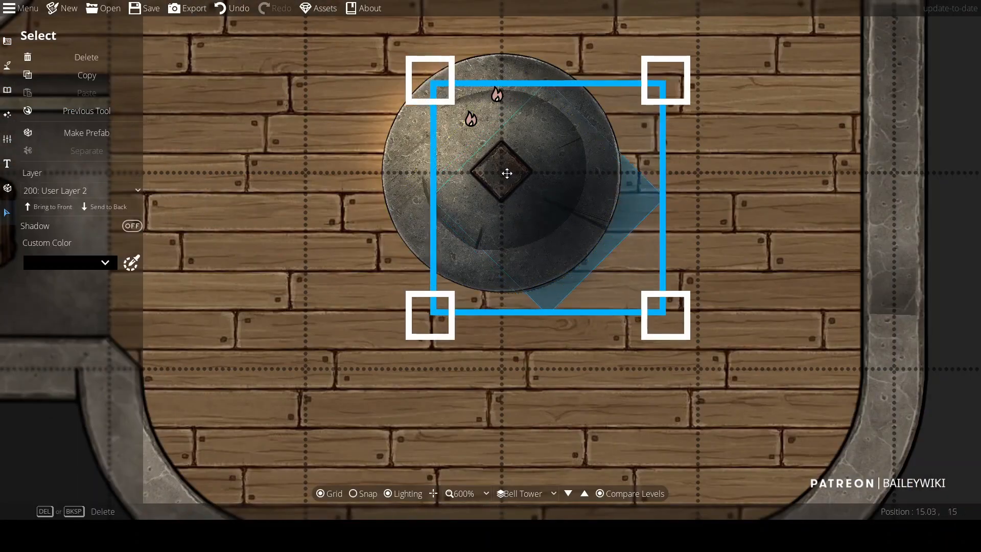
click(956, 291)
drag(473, 159, 617, 217)
click(817, 276)
click(480, 166)
click(75, 190)
click(90, 337)
click(588, 174)
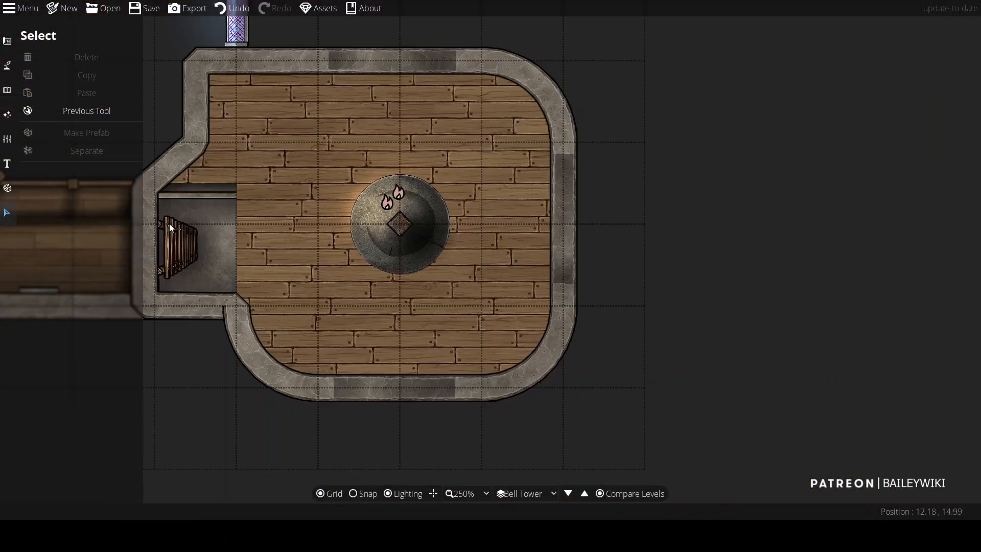
Step: Place the dark shadow under the metal plate, sorted Under, rotated 135° at about 2.11 scale
click(89, 111)
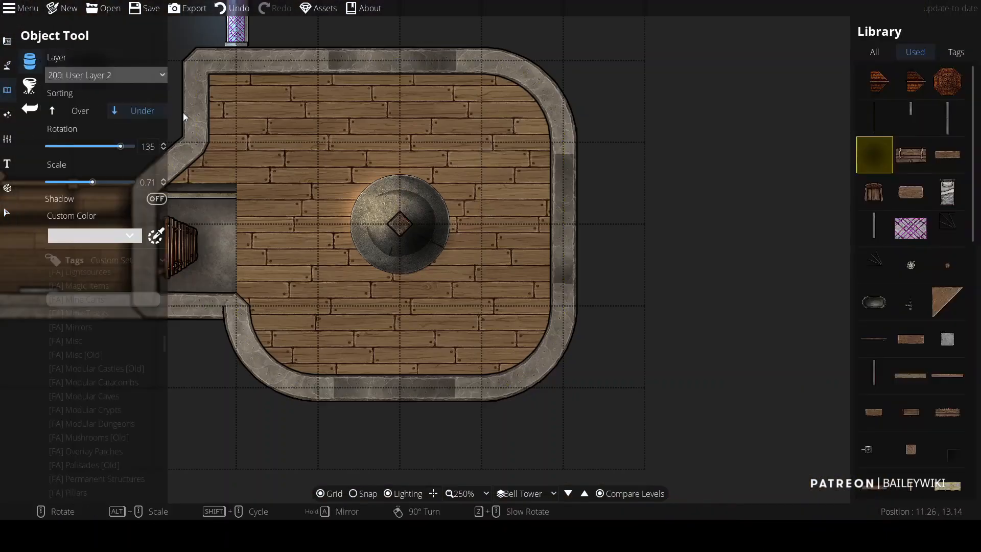
click(412, 231)
scroll(648, 301, down, 3)
scroll(591, 291, up, 6)
drag(527, 283, 730, 309)
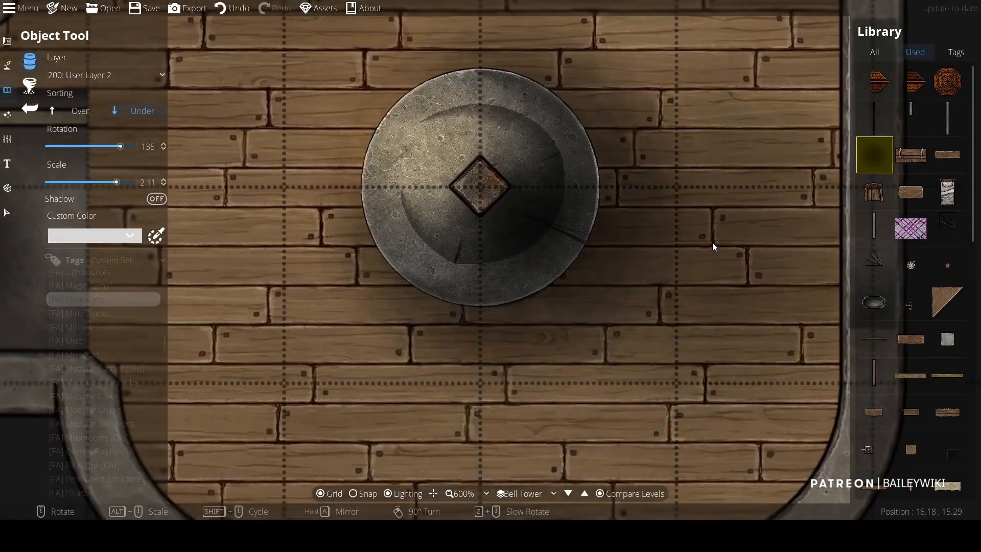
Step: Place long metal strip trims along the right, top and bottom walls of the tower at about 1.71 scale
scroll(642, 256, down, 4)
scroll(633, 273, down, 3)
scroll(662, 228, up, 3)
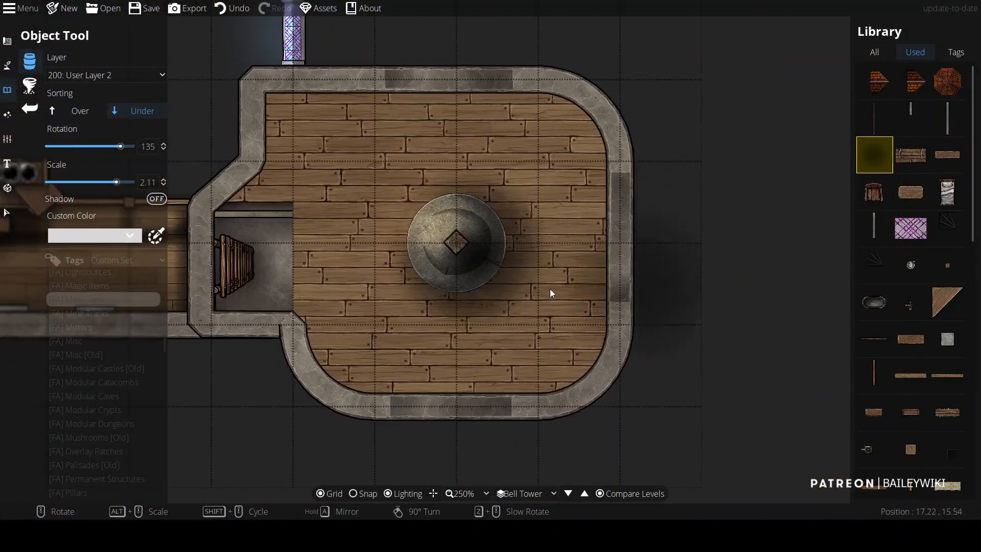
shift+scroll(657, 228, up, 1)
scroll(657, 228, down, 3)
alt+scroll(638, 240, down, 4)
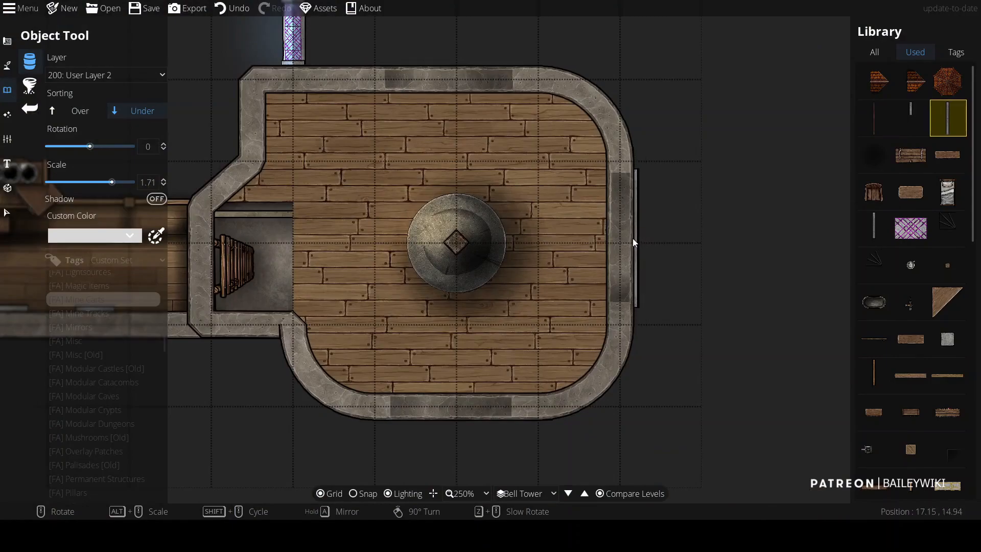
click(632, 239)
click(451, 66)
drag(479, 409, 501, 345)
click(476, 359)
click(632, 174)
right_click(632, 198)
drag(475, 32, 502, 166)
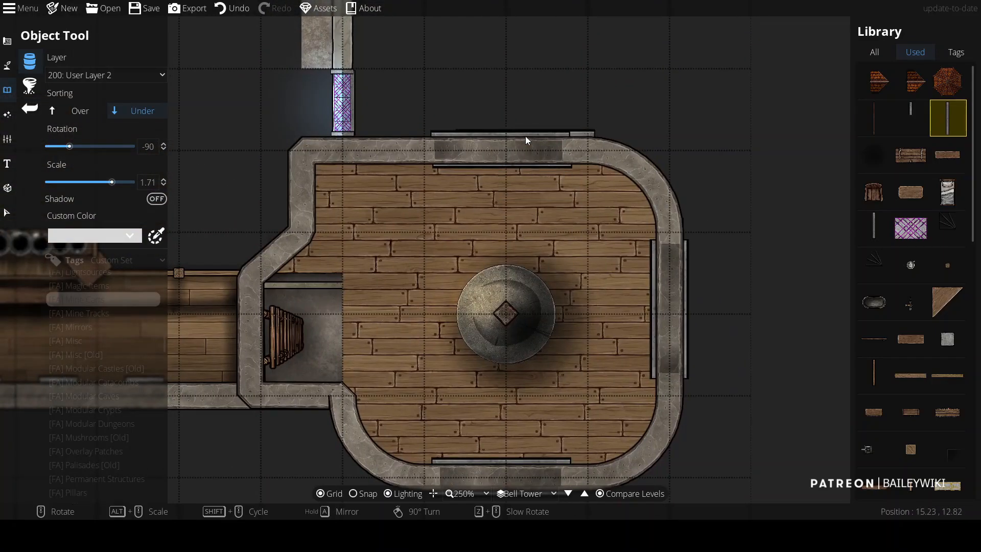
Step: Shift the right wall's metal strip trim upward
drag(649, 290, 648, 217)
scroll(648, 217, down, 1)
Step: Switch to the Path Tool on User Layer 3 and draw a path along the inside of the top wall, redoing the first attempt
click(7, 65)
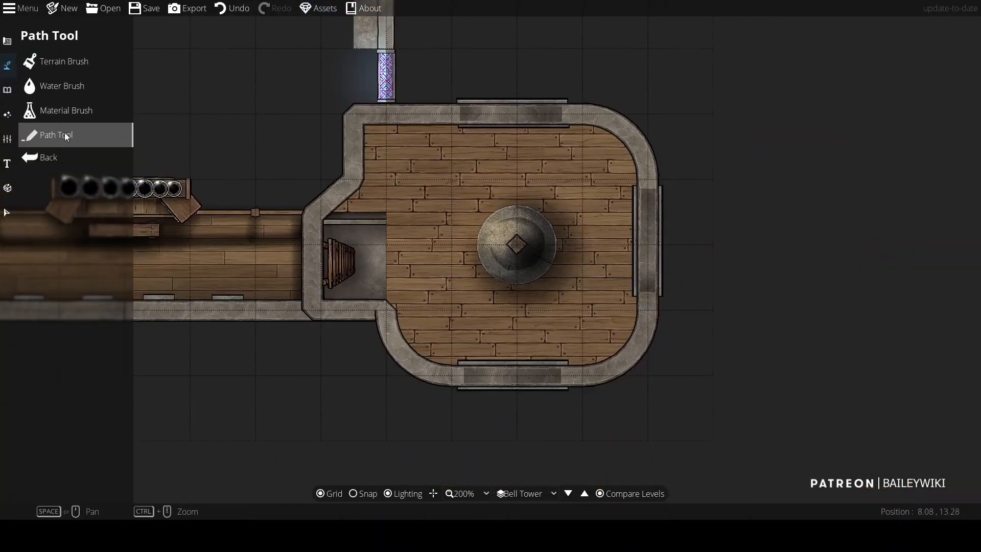
click(64, 132)
click(105, 90)
click(104, 92)
click(356, 121)
right_click(461, 119)
key(ctrl+z)
click(130, 221)
click(136, 242)
click(357, 120)
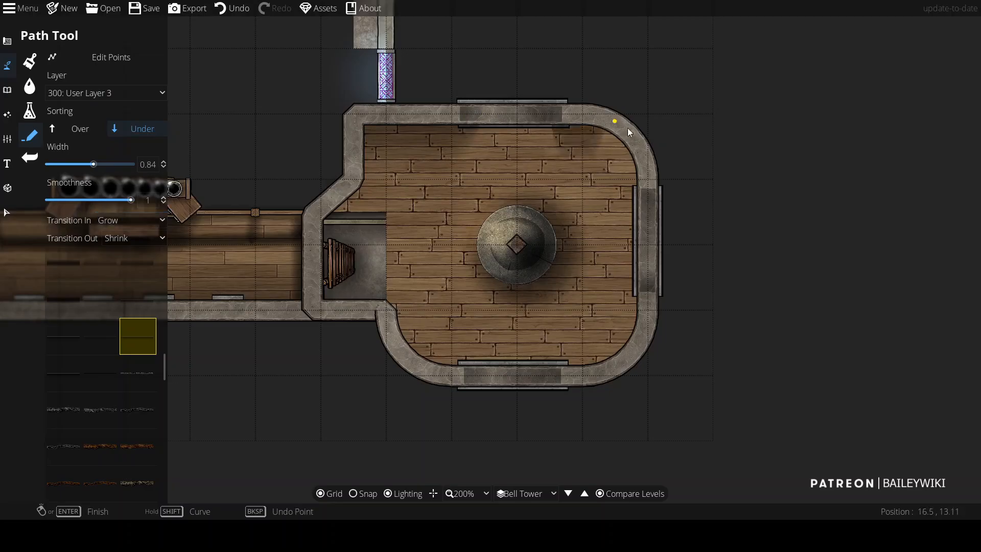
right_click(656, 124)
Step: Draw another path along the lower inner walls and set the path's transitions to Fade
click(645, 277)
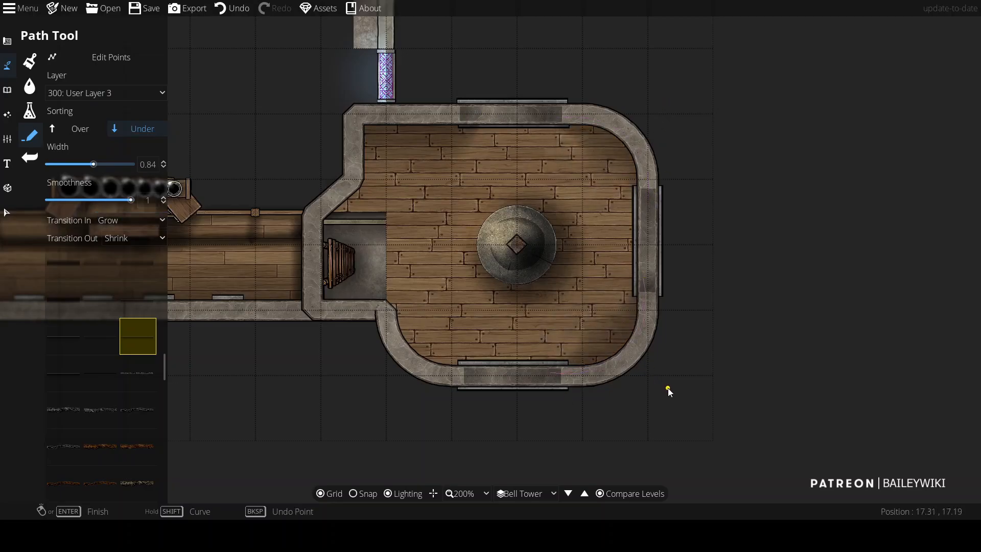
click(464, 372)
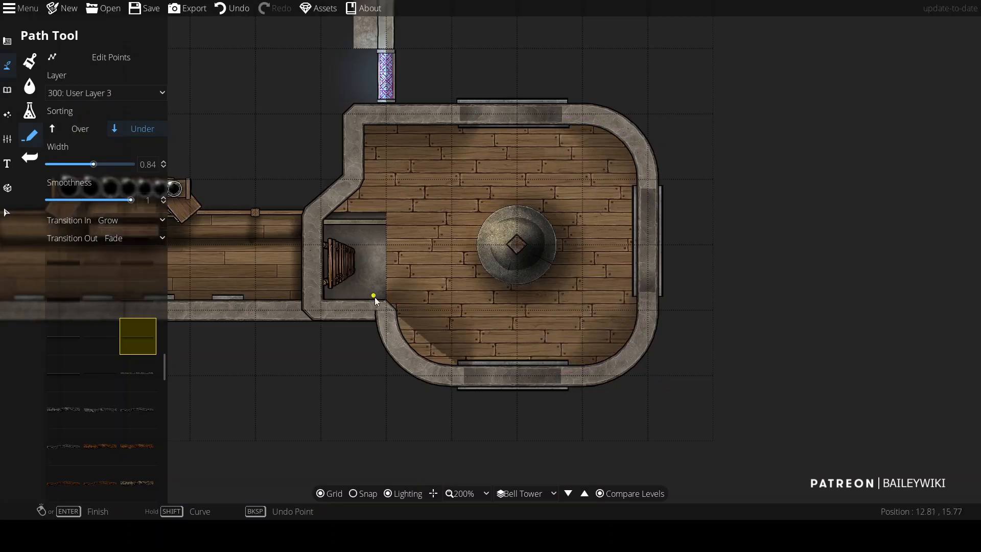
right_click(405, 384)
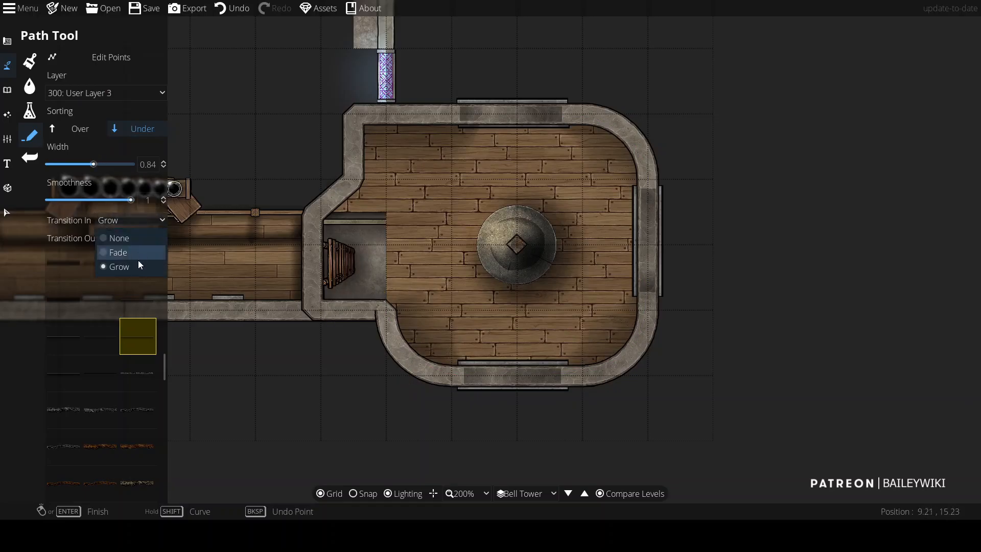
click(141, 255)
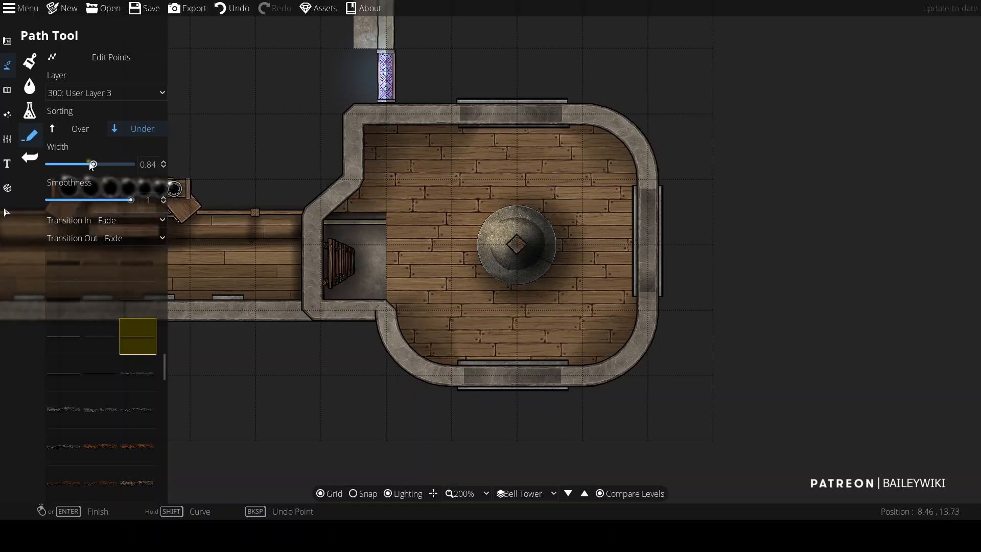
Step: Draw a path about 0.29 wide along the right and bottom inner walls of the tower
scroll(187, 123, up, 1)
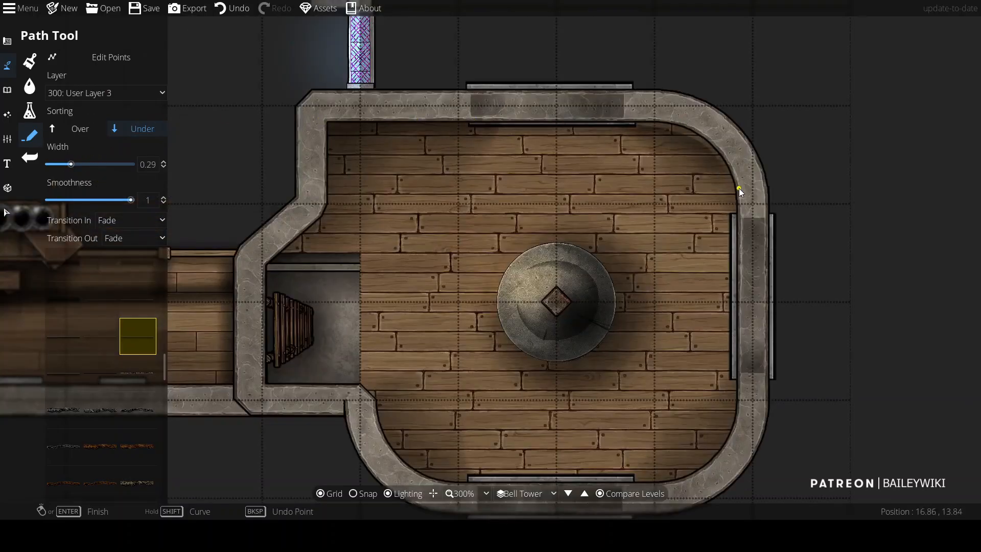
click(746, 211)
drag(747, 210, 753, 138)
click(747, 334)
click(634, 416)
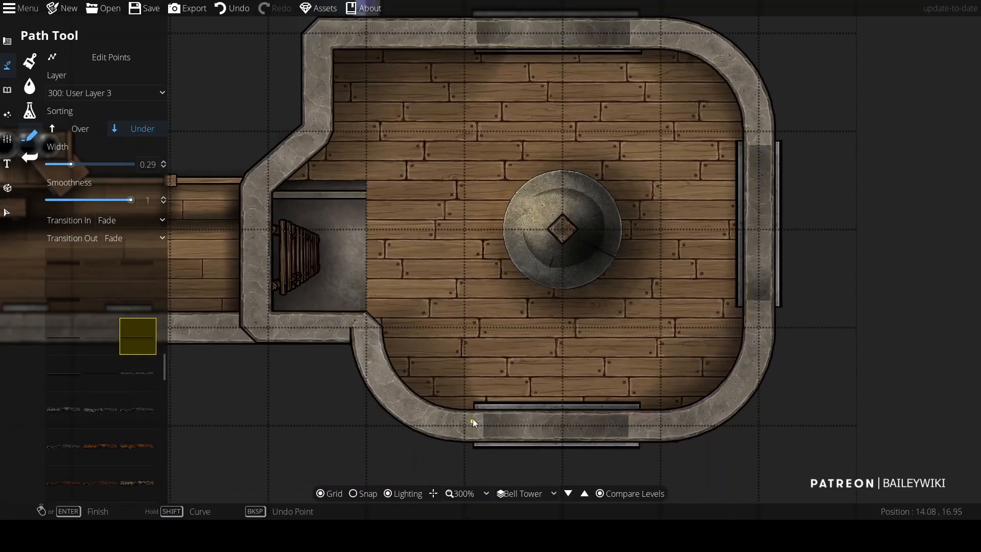
click(470, 417)
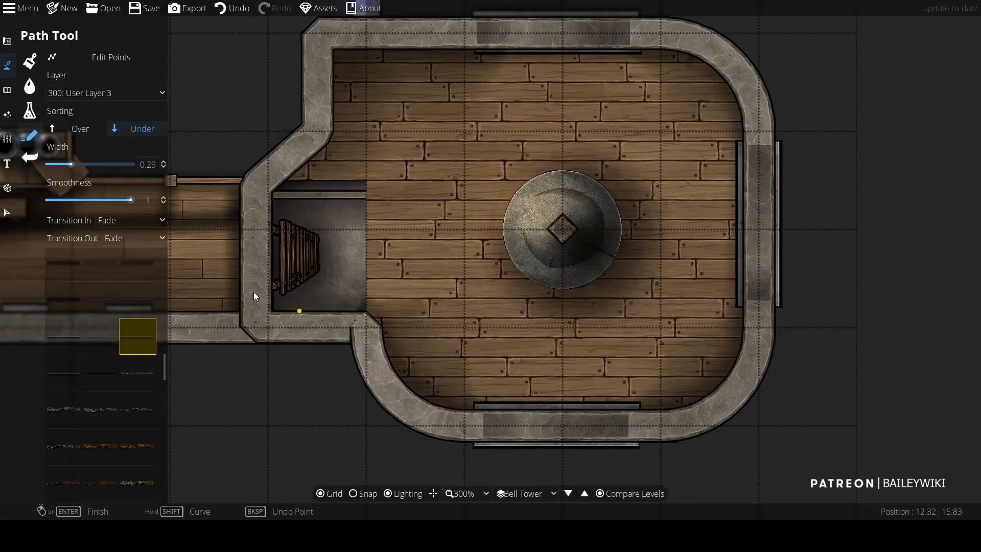
click(7, 41)
click(30, 159)
click(124, 96)
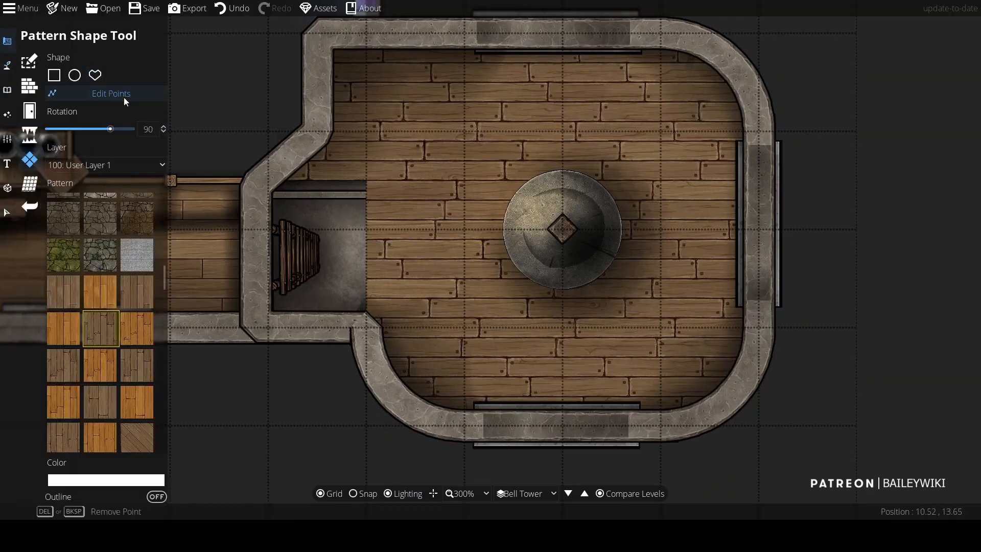
scroll(270, 219, up, 3)
drag(526, 117, 526, 149)
mouse_move(264, 117)
mouse_down()
mouse_move(284, 127)
mouse_move(286, 165)
mouse_up()
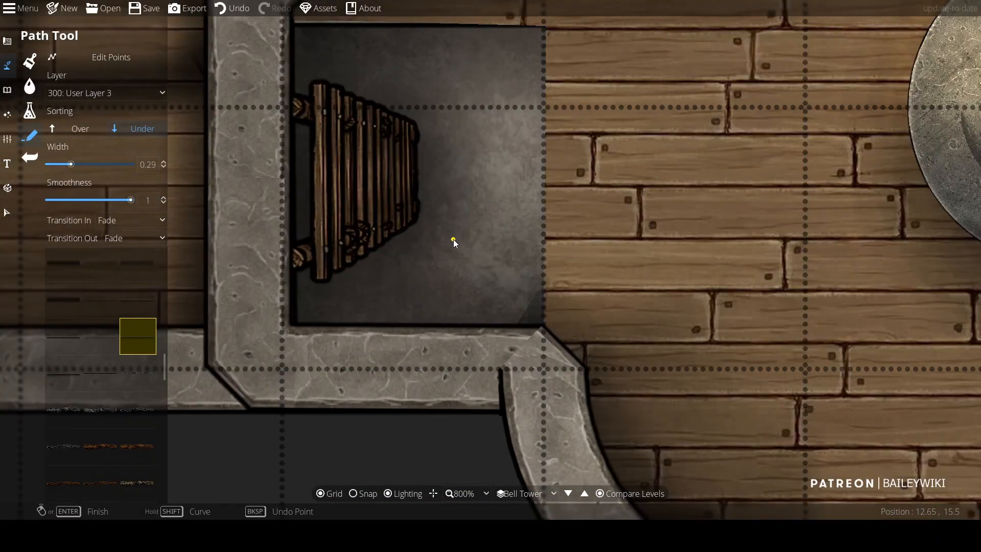
Step: Draw a path 0.76 wide with no transitions along the stair alcove's right edge
click(136, 220)
click(131, 239)
click(132, 241)
click(131, 257)
click(543, 329)
right_click(543, 92)
key(ctrl+z)
scroll(130, 399, down, 18)
scroll(57, 480, down, 5)
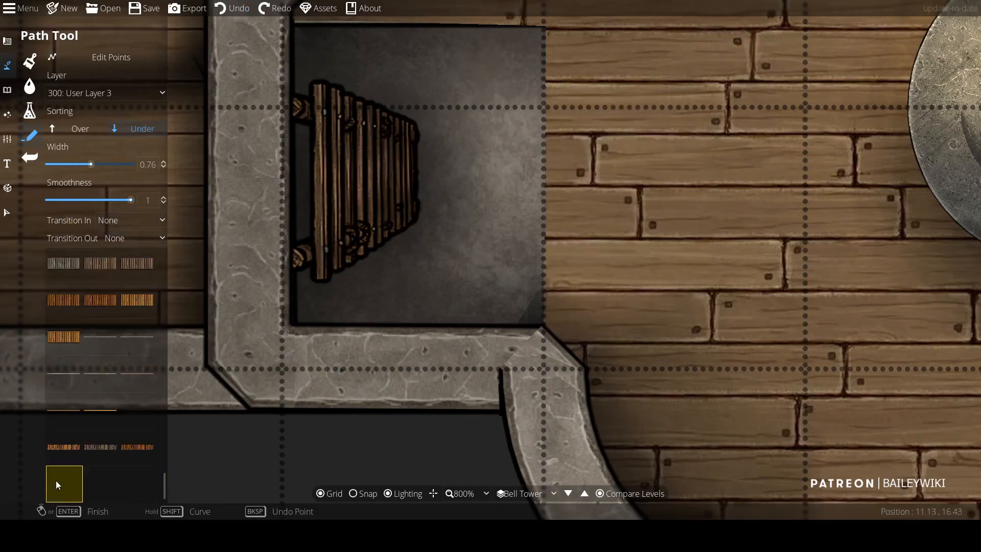
drag(547, 176, 547, 335)
right_click(544, 187)
Step: Draw a pattern rectangle over the stair alcove with the Pattern Shape Tool on the -100: Below Water layer
scroll(618, 273, down, 5)
drag(618, 274, 383, 216)
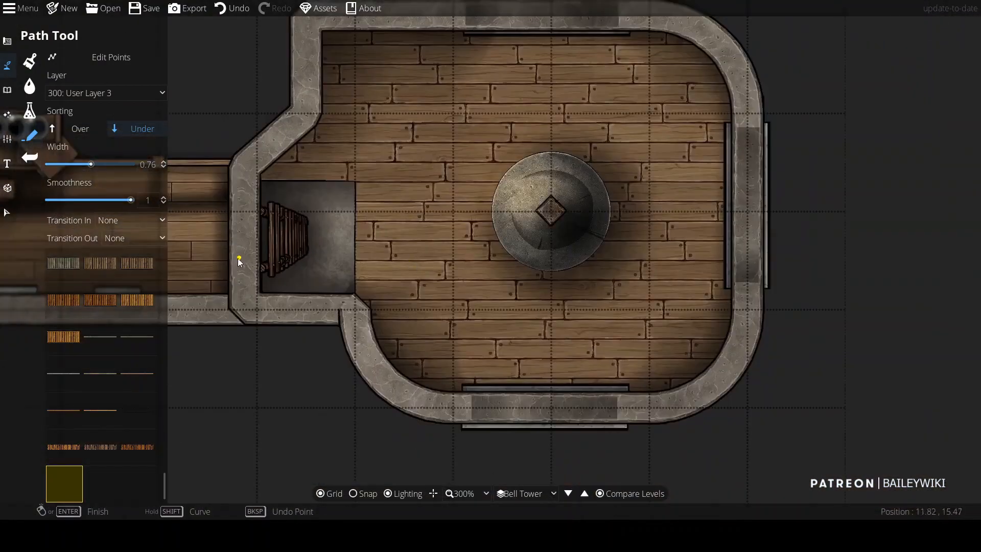
click(4, 45)
click(53, 159)
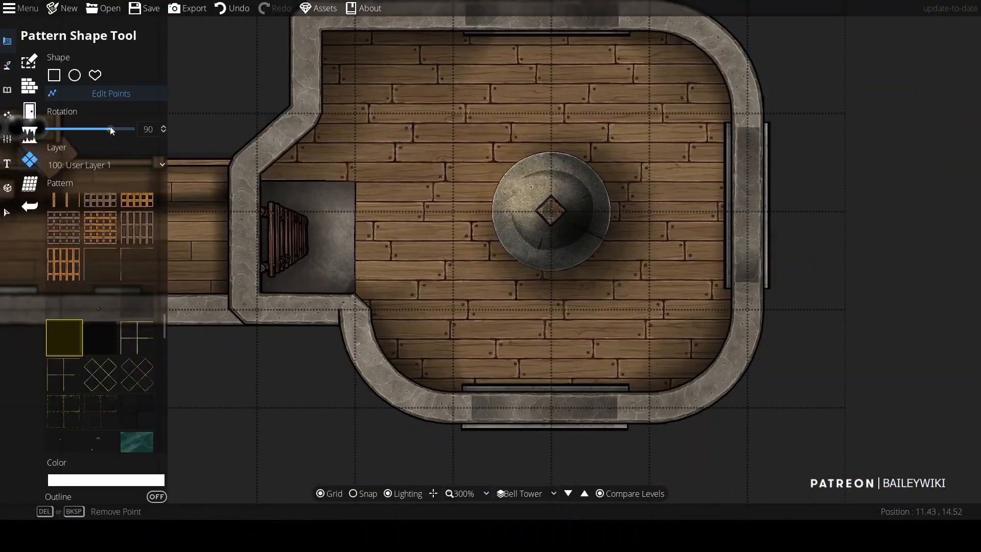
mouse_move(256, 180)
mouse_down()
mouse_move(355, 265)
mouse_move(356, 301)
mouse_up()
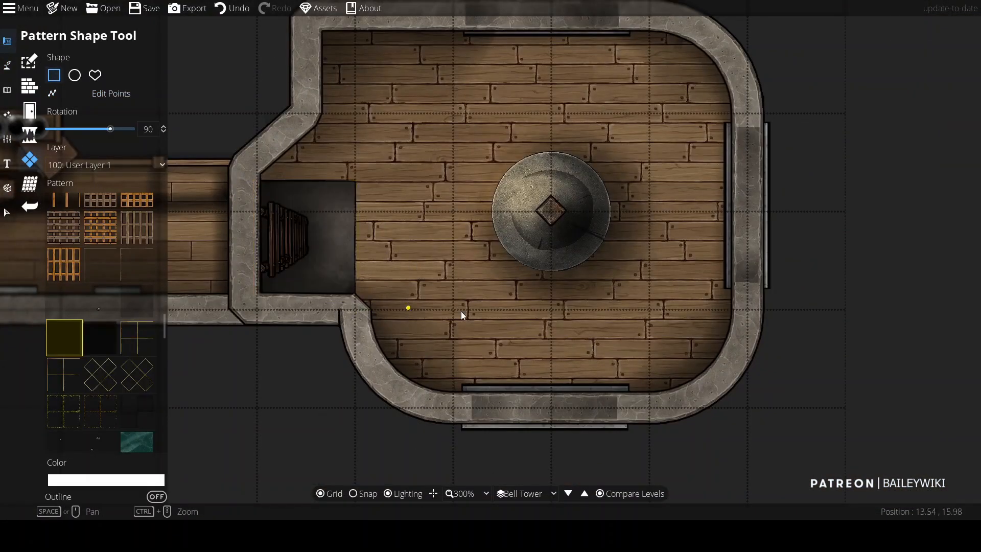
drag(462, 313, 425, 310)
key(ctrl+z)
click(102, 162)
click(92, 239)
drag(295, 287, 345, 237)
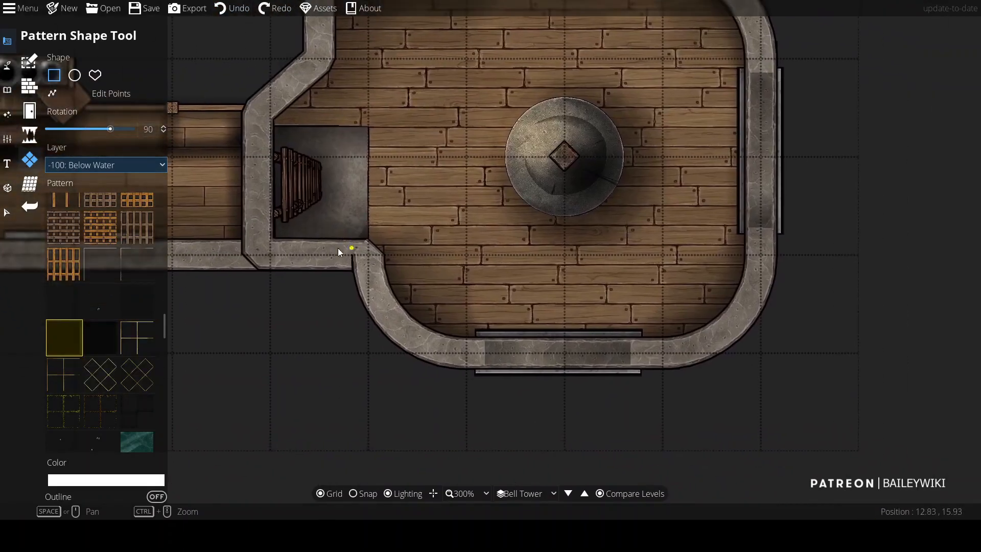
Step: Fill the stair alcove with a grey stone pattern rectangle
scroll(290, 268, down, 4)
scroll(296, 282, up, 2)
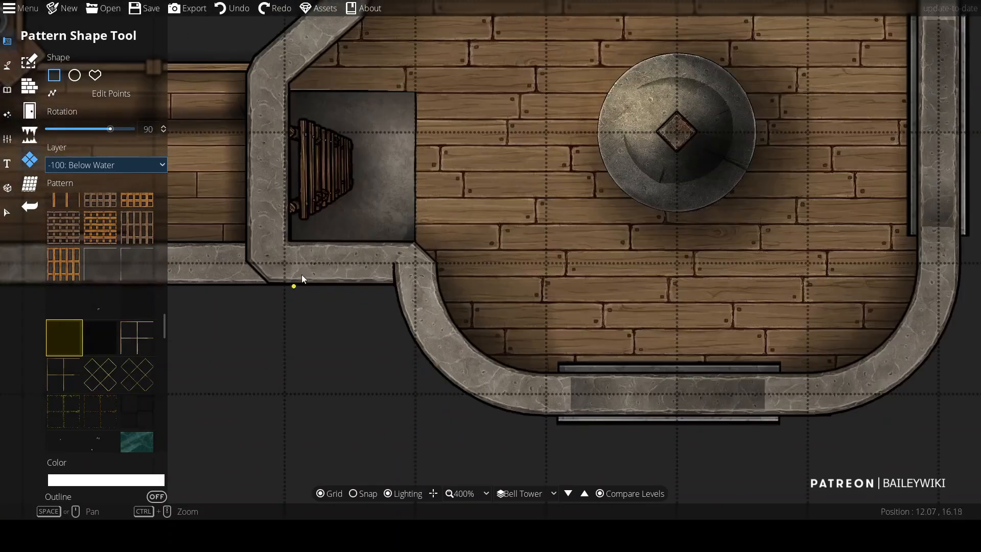
scroll(308, 265, down, 3)
scroll(285, 264, up, 1)
scroll(285, 264, up, 2)
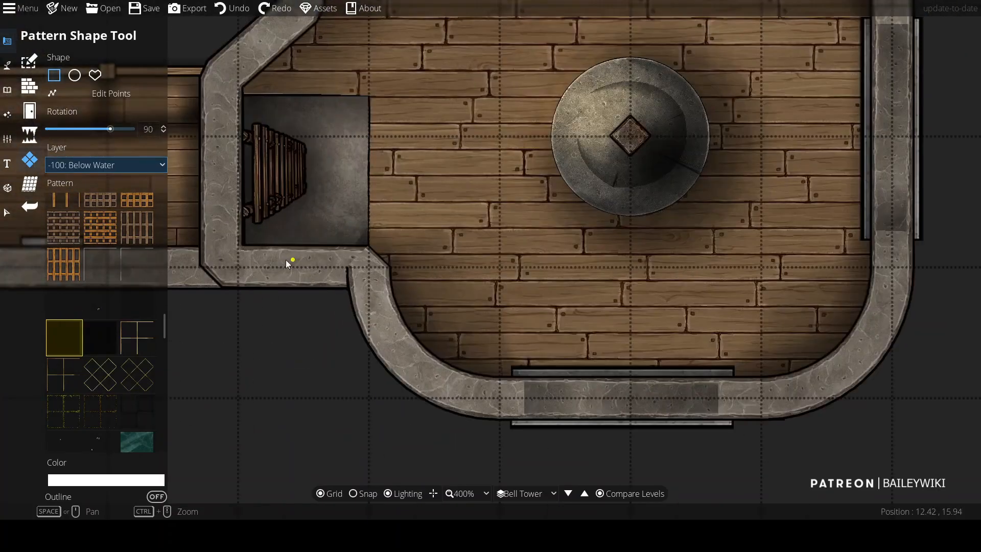
click(8, 115)
click(56, 61)
click(7, 140)
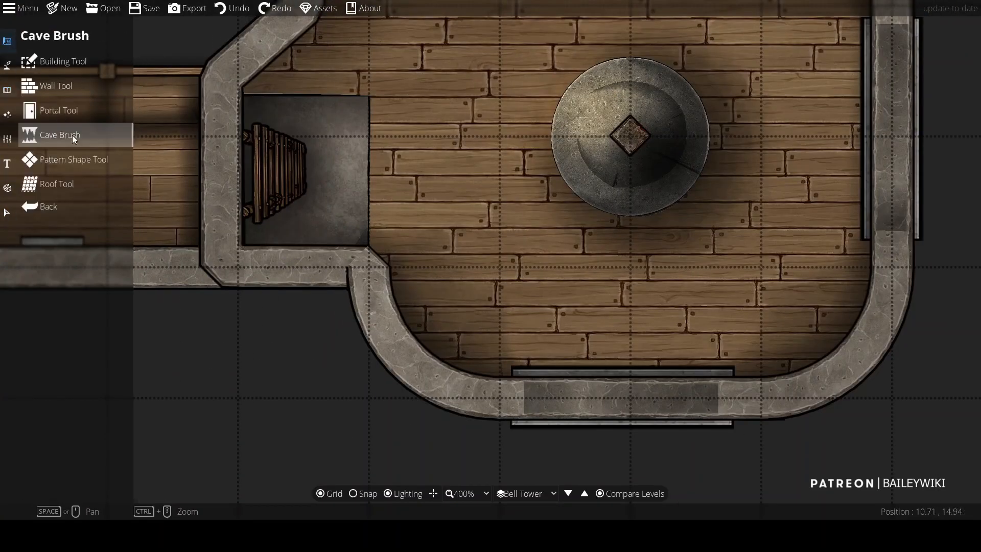
click(64, 160)
click(153, 478)
click(141, 470)
drag(240, 94, 370, 256)
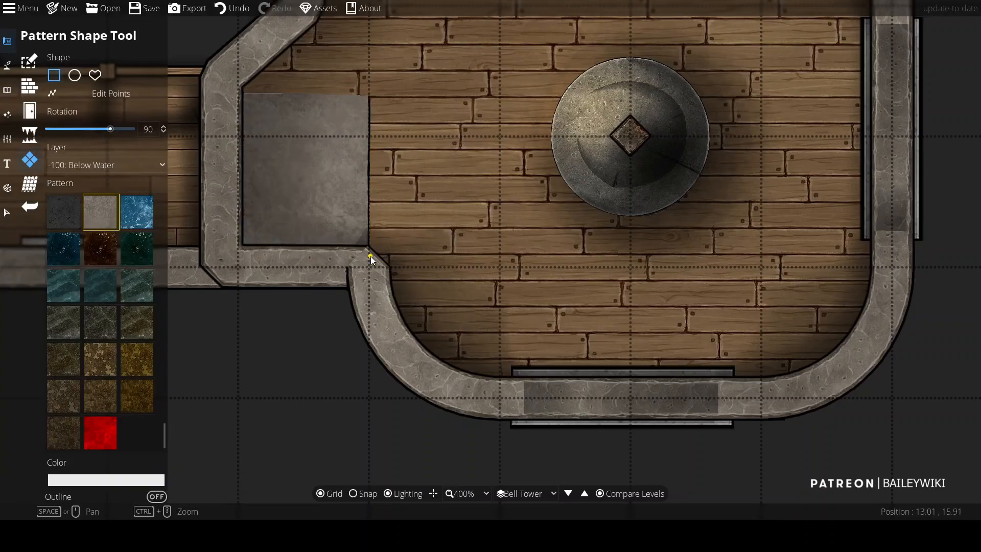
click(8, 213)
click(7, 90)
click(56, 62)
drag(974, 169, 976, 401)
click(911, 294)
scroll(276, 169, down, 7)
Step: Compare the Bell Tower against the 2nd Level at about 51% current-level opacity, then turn the comparison off
click(604, 496)
drag(535, 277, 493, 280)
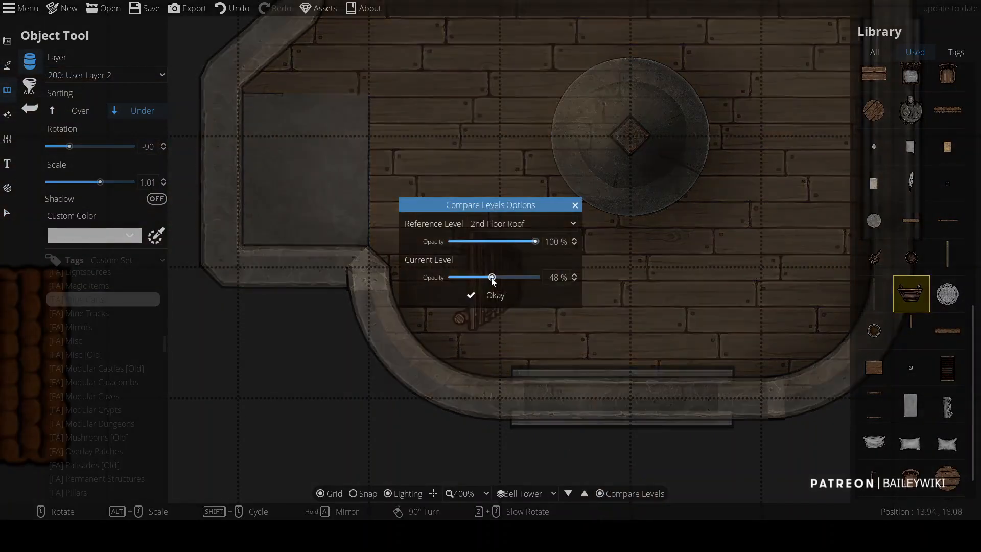
click(539, 279)
drag(514, 246, 538, 243)
drag(536, 279, 494, 277)
click(516, 224)
click(511, 256)
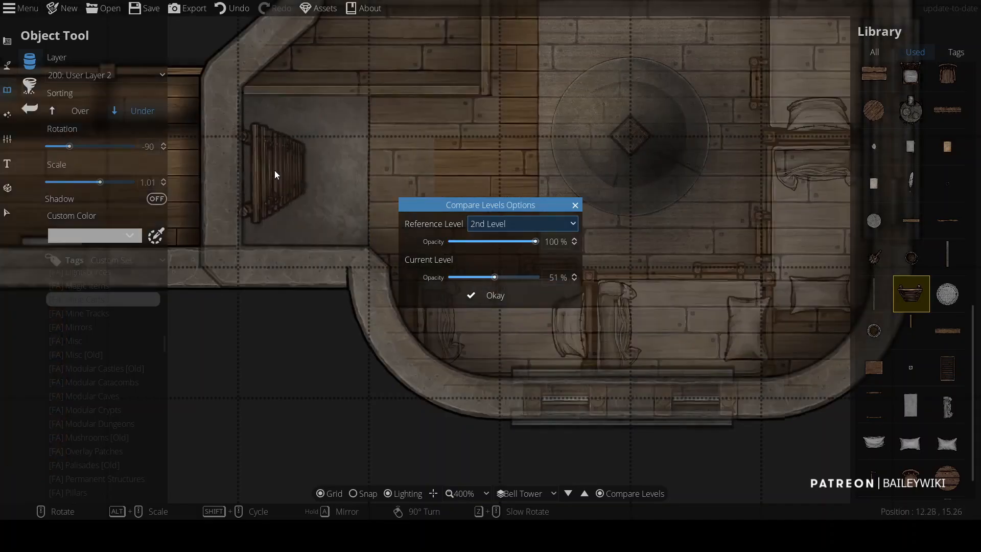
key(Return)
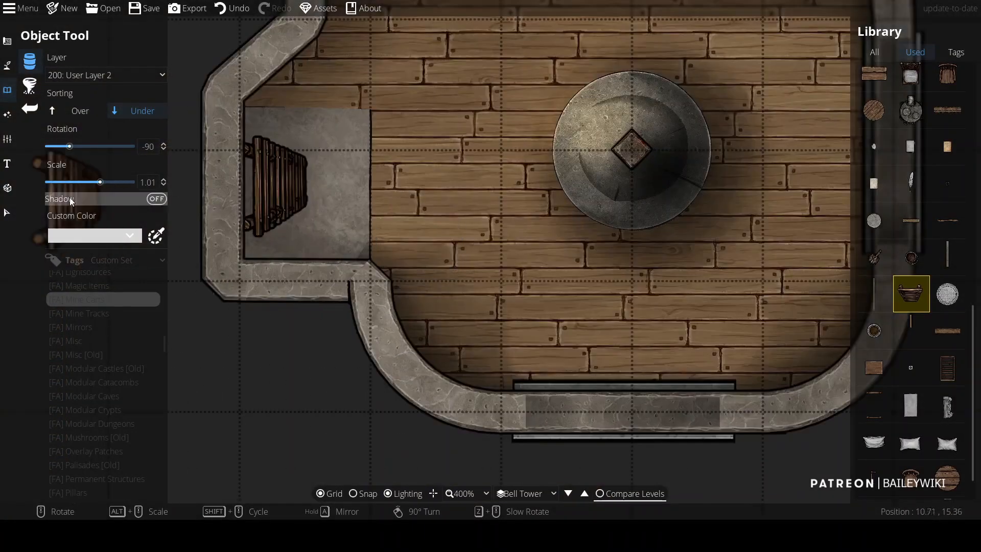
key(v)
click(326, 155)
click(300, 340)
Step: Redraw the stair alcove floor with a darker pattern shape
click(8, 92)
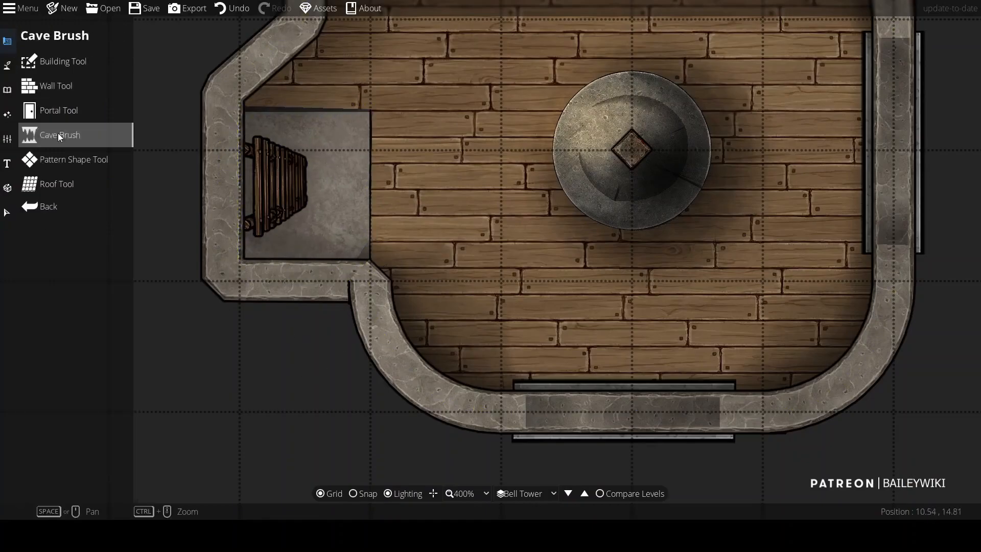
click(41, 158)
scroll(122, 264, down, 5)
click(64, 259)
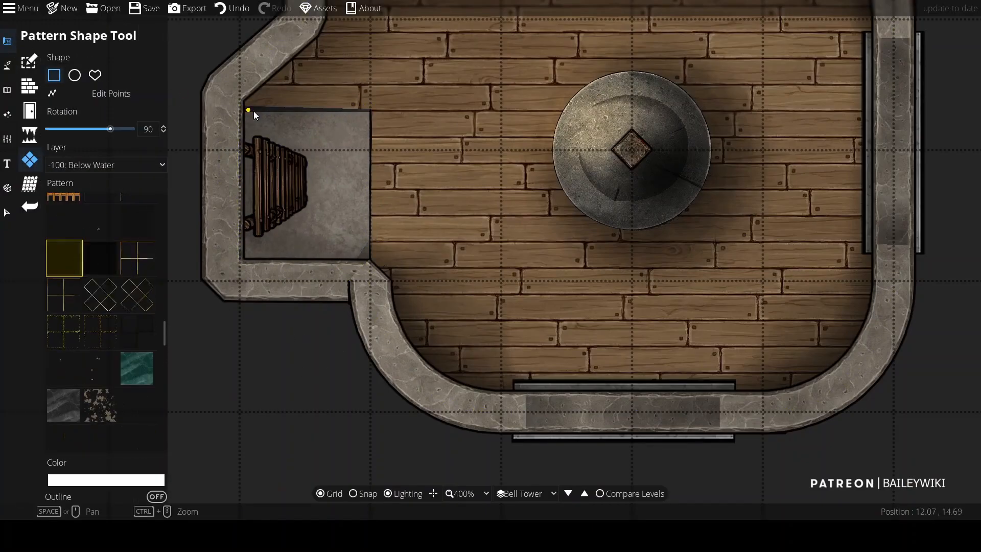
drag(381, 220, 372, 263)
click(8, 90)
click(29, 86)
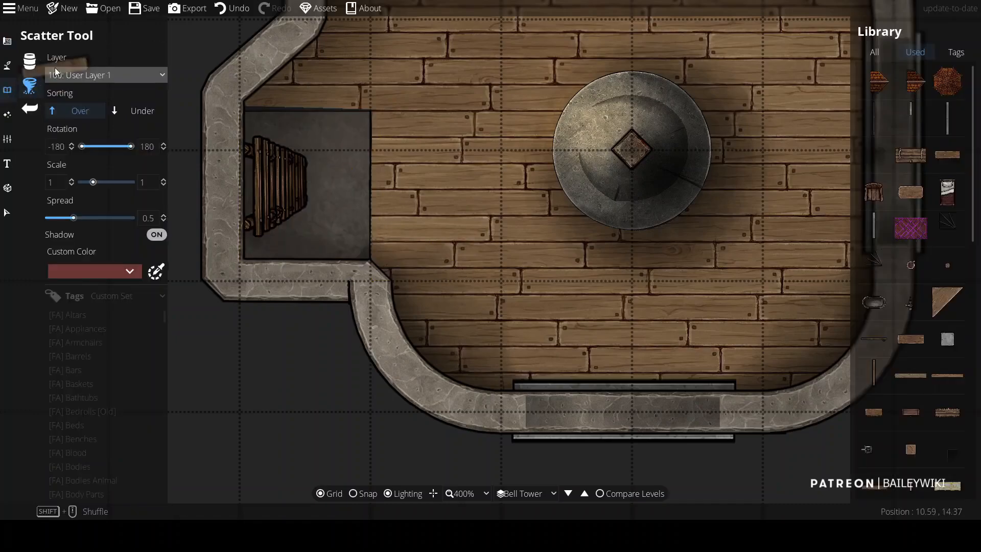
click(29, 61)
scroll(900, 102, up, 10)
click(874, 154)
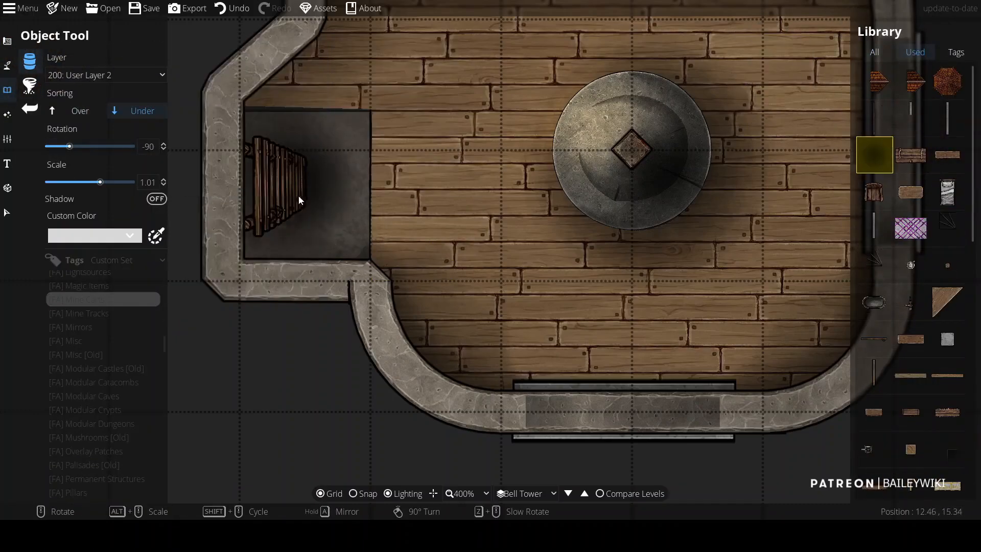
Step: Try drawing a path across the stair alcove on User Layer 1
click(7, 65)
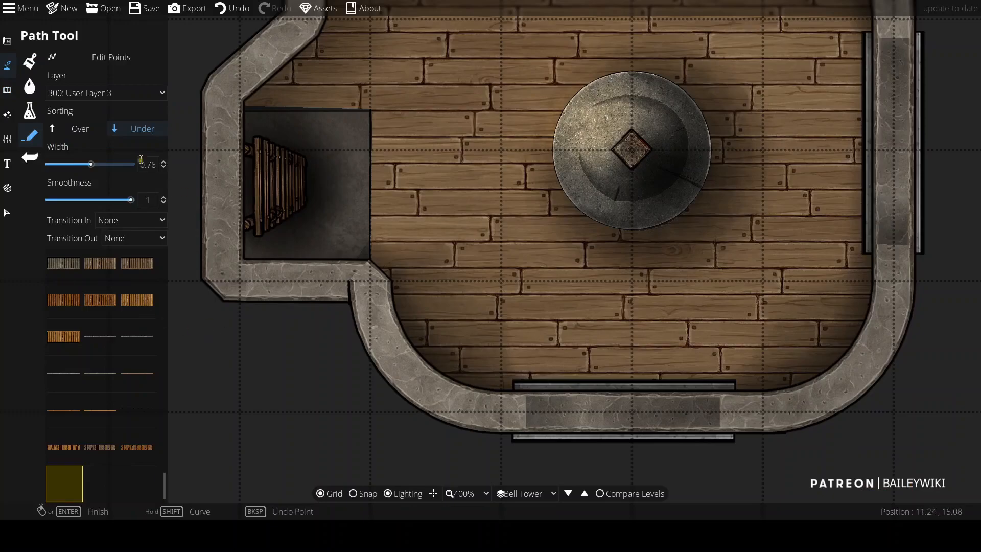
click(160, 94)
click(150, 196)
click(368, 112)
right_click(362, 229)
key(ctrl+z)
Step: Try starting another path at the stair alcove's corner with a different path asset
drag(164, 480, 175, 349)
click(371, 119)
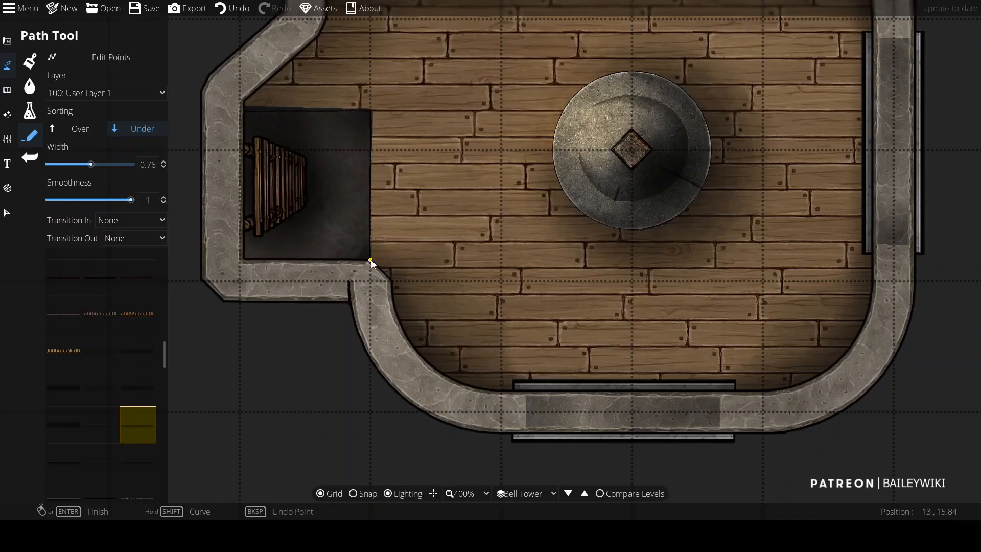
scroll(247, 112, down, 3)
scroll(332, 250, up, 3)
scroll(263, 212, down, 3)
scroll(364, 237, up, 1)
scroll(420, 233, up, 1)
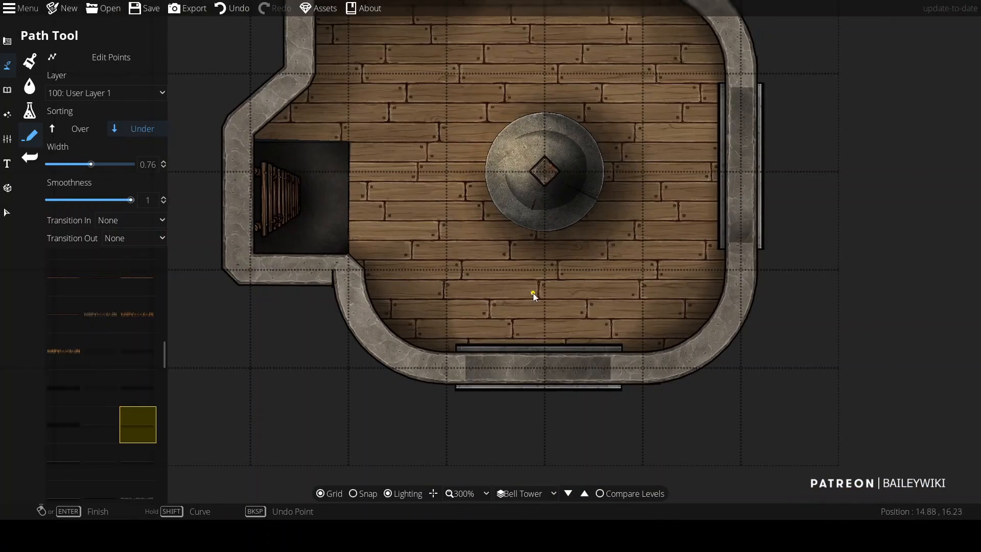
scroll(530, 295, down, 1)
click(7, 91)
click(8, 65)
scroll(124, 292, down, 5)
scroll(146, 340, up, 7)
scroll(148, 357, down, 20)
scroll(133, 416, down, 5)
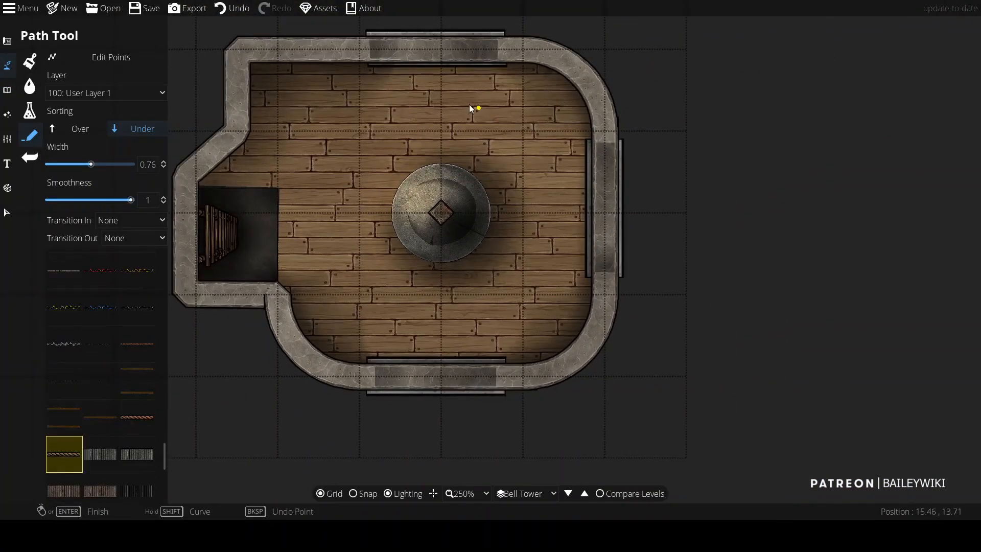
key(ctrl+z)
click(66, 93)
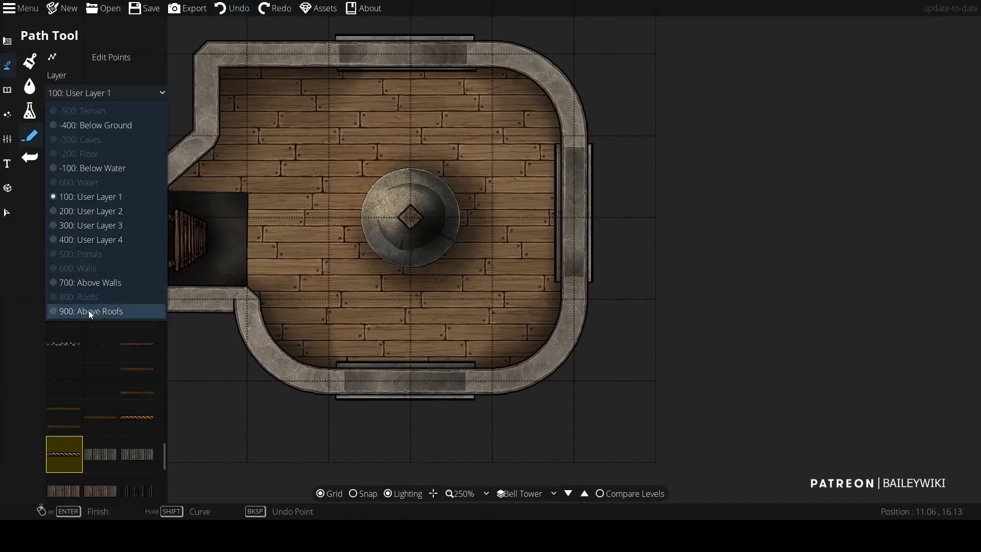
click(90, 283)
click(420, 210)
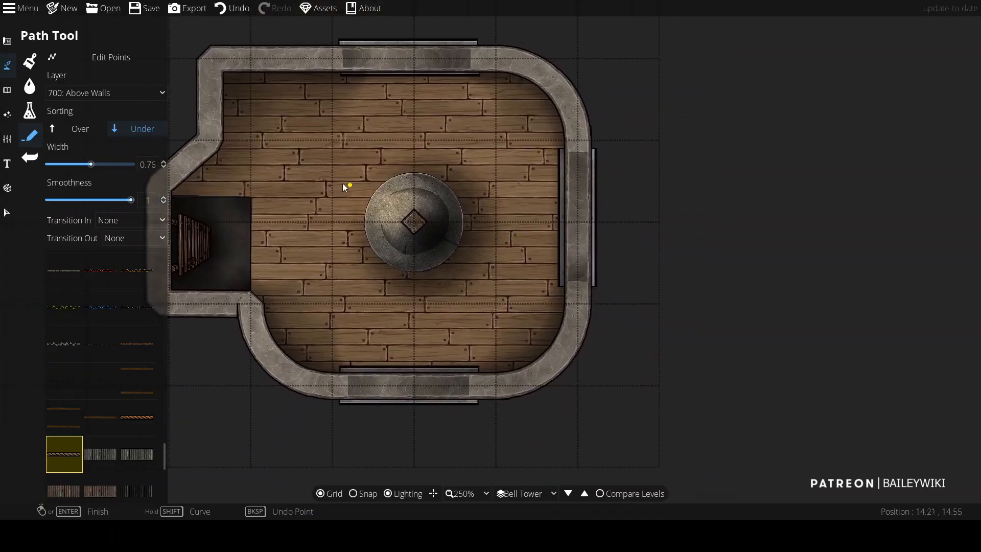
Step: Search the library for crate and place a crate in the tower's top-left corner
click(7, 90)
double_click(930, 70)
text(crate)
click(875, 268)
click(247, 108)
Step: Place a second, horizontal crate along the top wall next to the first
click(107, 75)
click(134, 168)
shift+scroll(828, 203, down, 1)
click(321, 93)
Step: Place a crate lid at about 0.61 scale over the crates in the tower's top-left corner, sorted over them
click(912, 194)
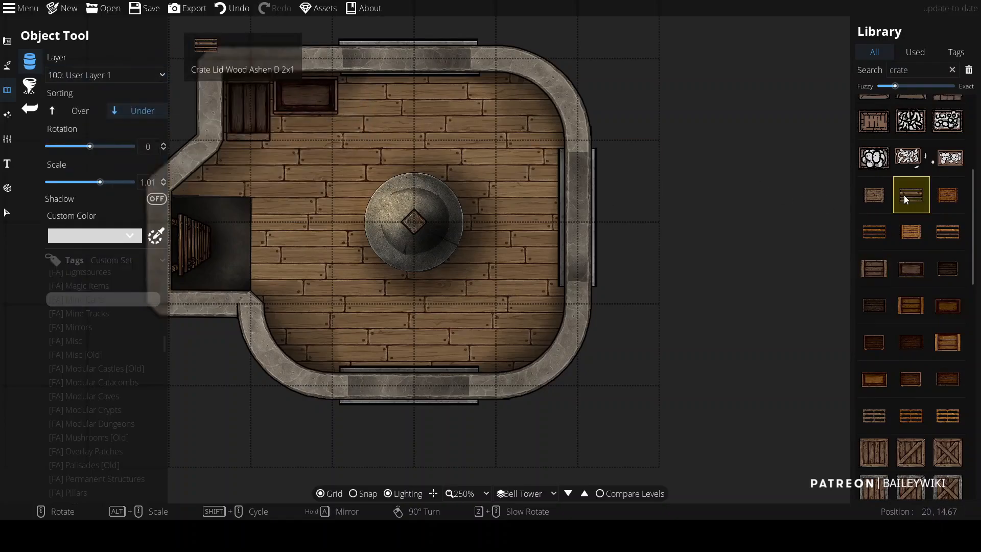
alt+scroll(349, 316, down, 5)
alt+scroll(353, 105, up, 1)
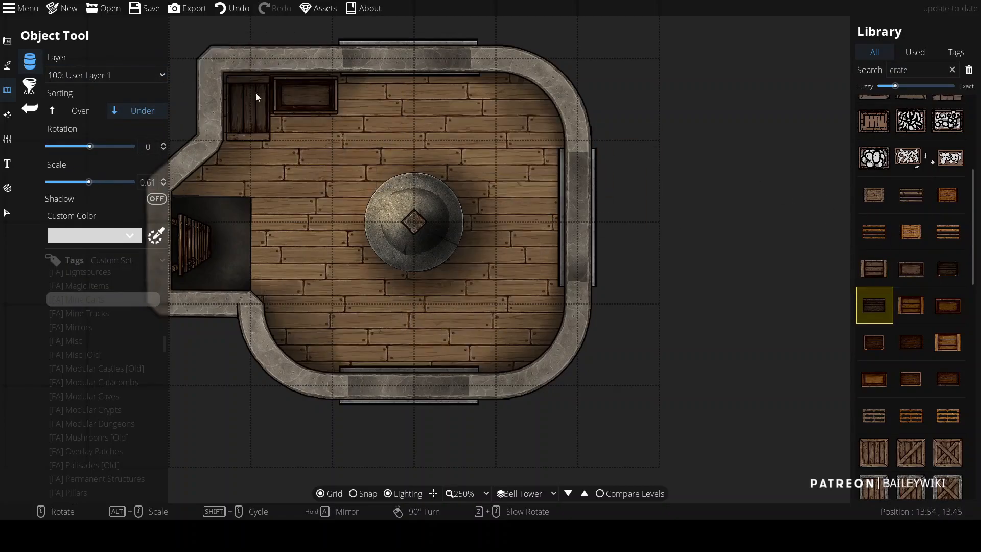
click(91, 111)
scroll(289, 101, up, 1)
shift+scroll(290, 102, up, 1)
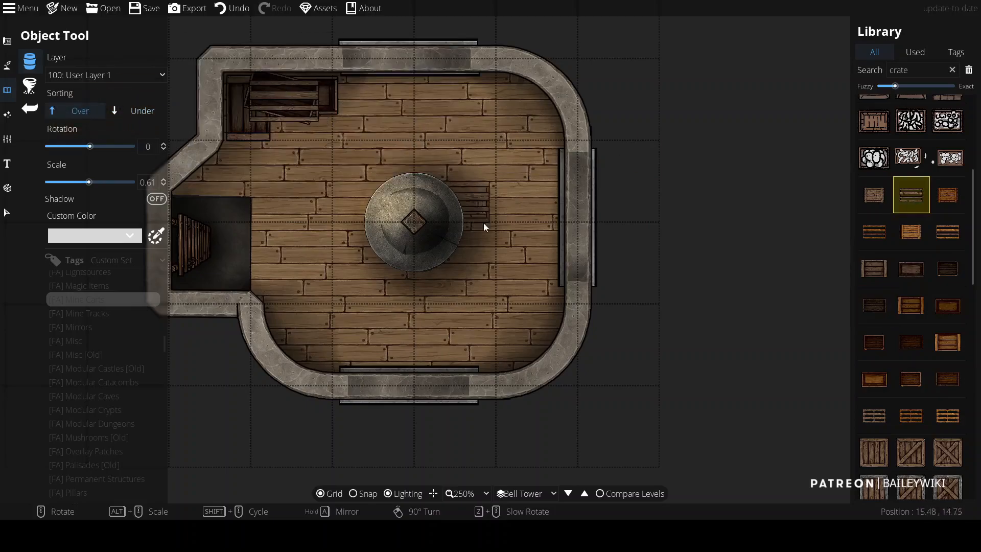
Step: Search the library for barrel and place barrels in the tower's bottom-right corner
click(904, 70)
text(barrel)
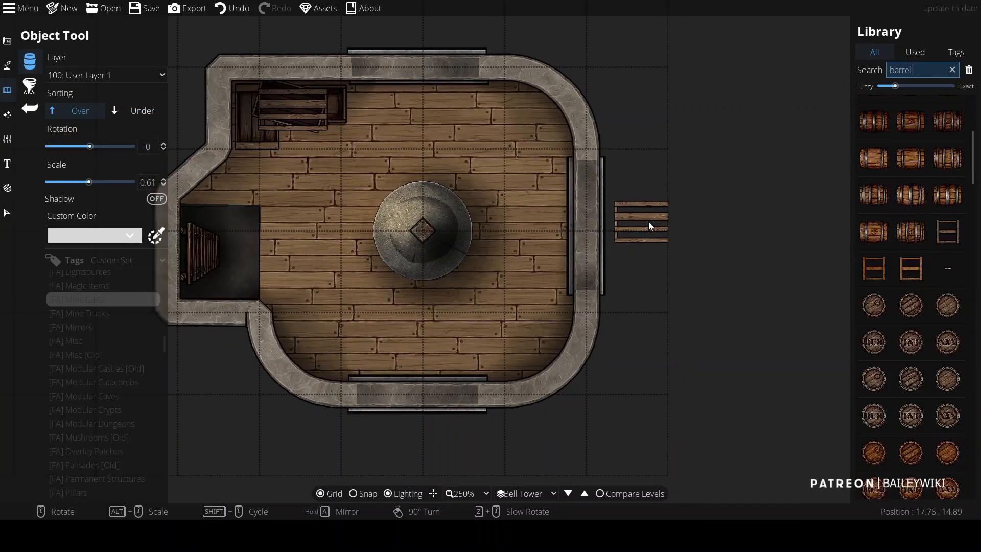
click(948, 278)
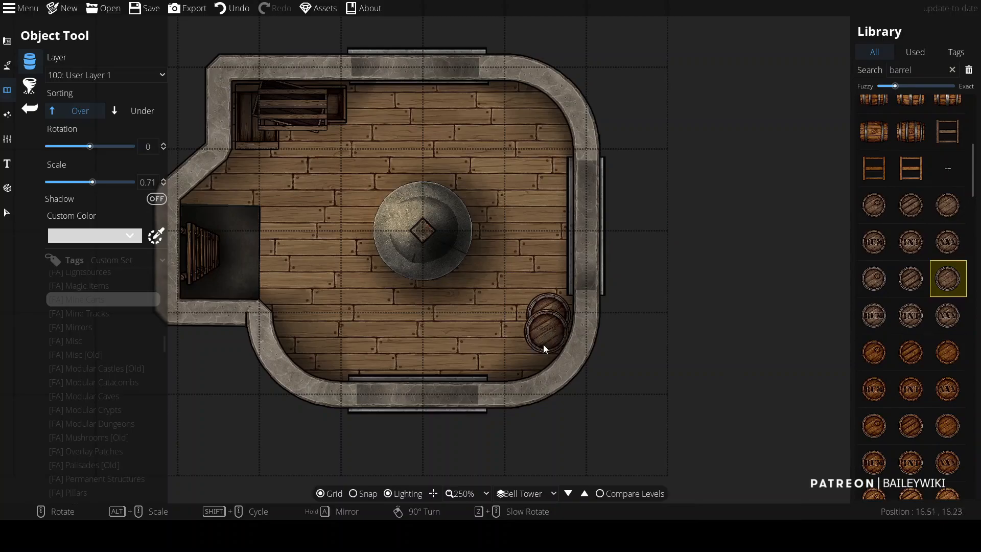
click(544, 338)
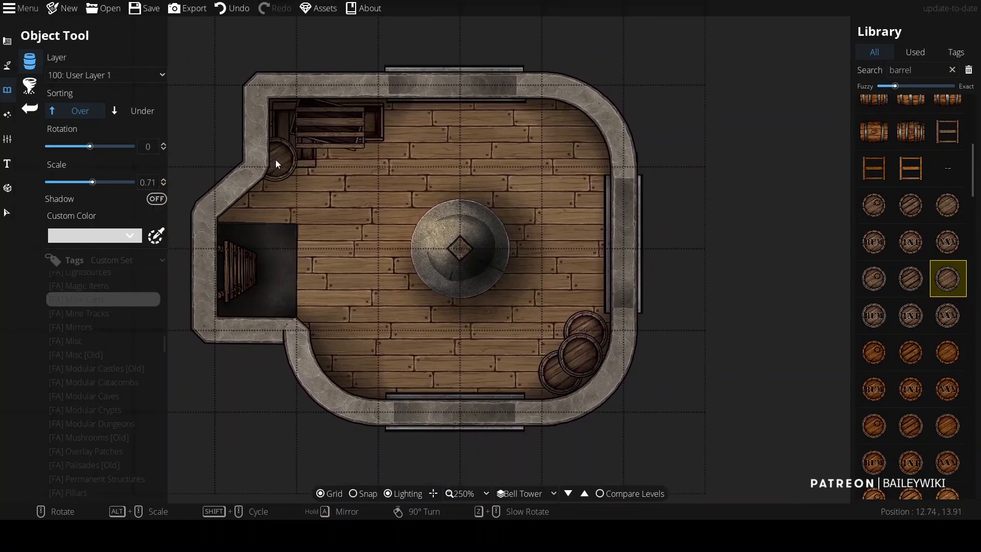
click(915, 52)
click(875, 155)
click(142, 111)
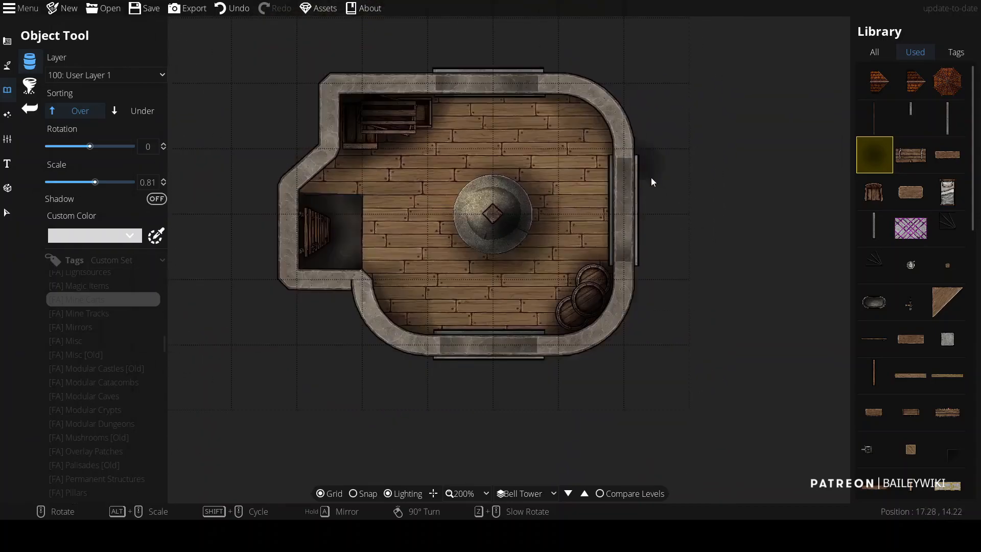
Step: Add three cone-style lights with range 2 and intensity 0.8 around the central bell mechanism
click(7, 66)
click(7, 114)
click(51, 86)
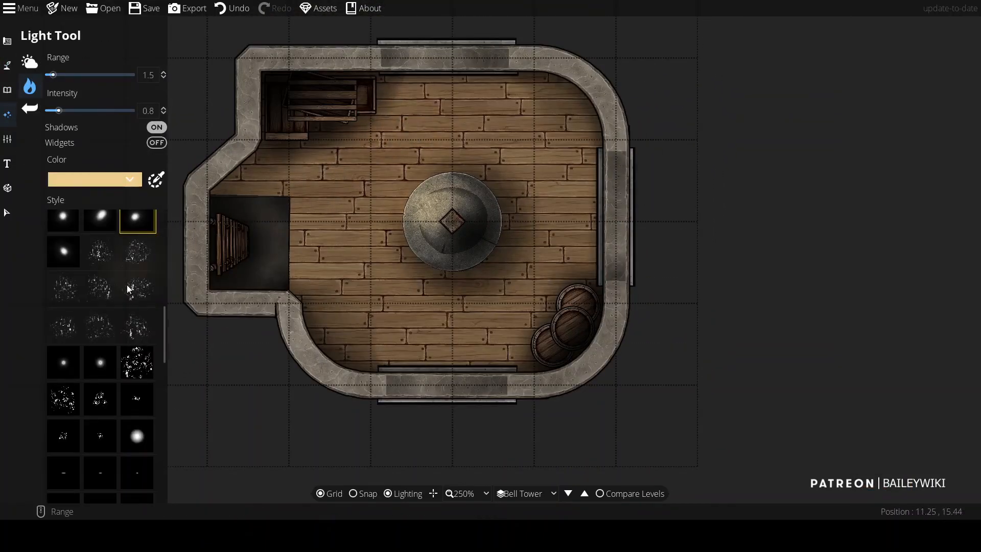
scroll(119, 329, down, 5)
scroll(447, 119, up, 1)
click(446, 118)
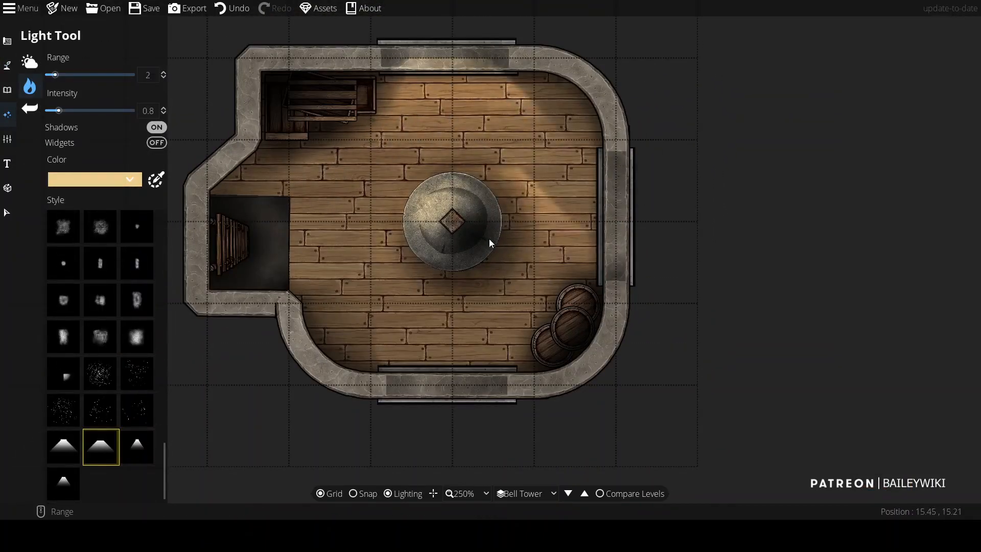
click(512, 205)
click(430, 332)
Step: Select the placed lights and reposition them around the bell mechanism
click(7, 212)
drag(516, 209, 546, 221)
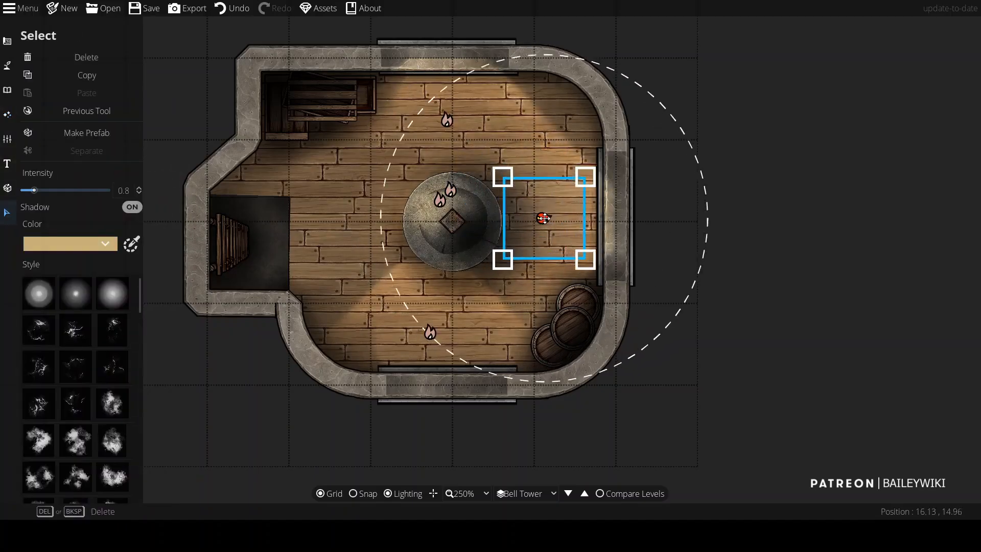
click(431, 332)
click(216, 372)
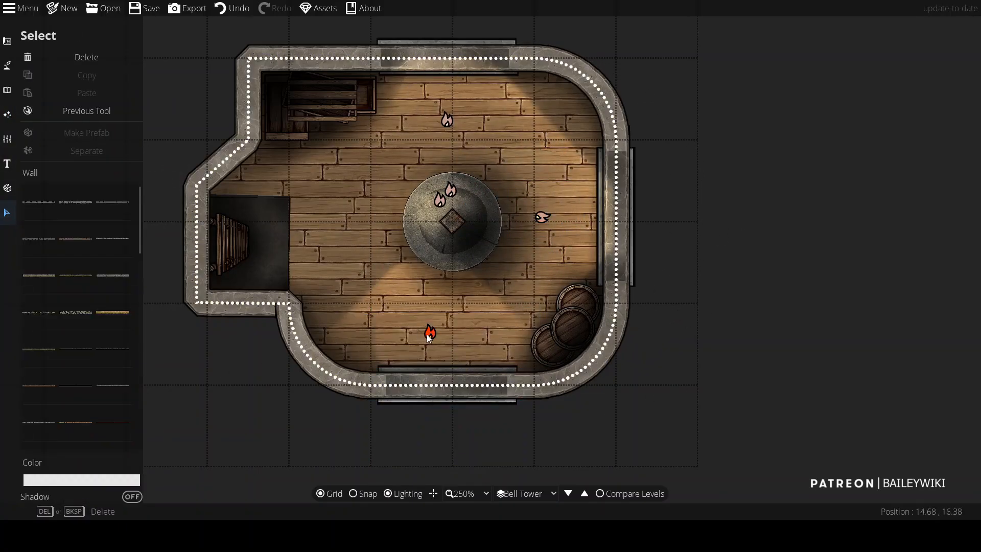
click(430, 334)
scroll(431, 334, down, 12)
drag(431, 332, 442, 340)
click(721, 178)
scroll(669, 67, down, 3)
click(555, 134)
click(213, 126)
drag(213, 127, 354, 90)
click(459, 139)
drag(458, 139, 428, 299)
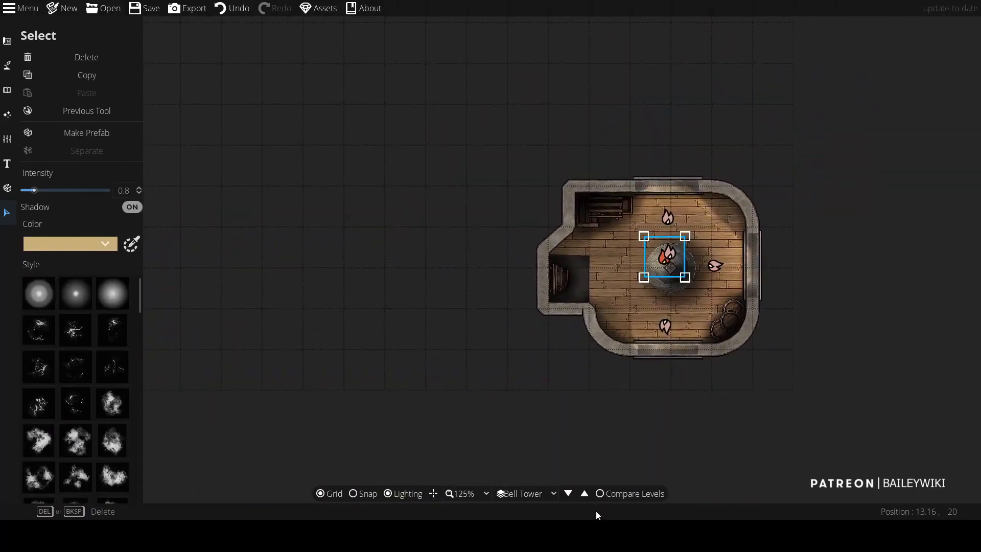
Step: Enable Compare Levels with 2nd Level as the reference level at 100% opacity
click(584, 496)
click(3, 45)
scroll(379, 158, down, 2)
scroll(337, 193, up, 1)
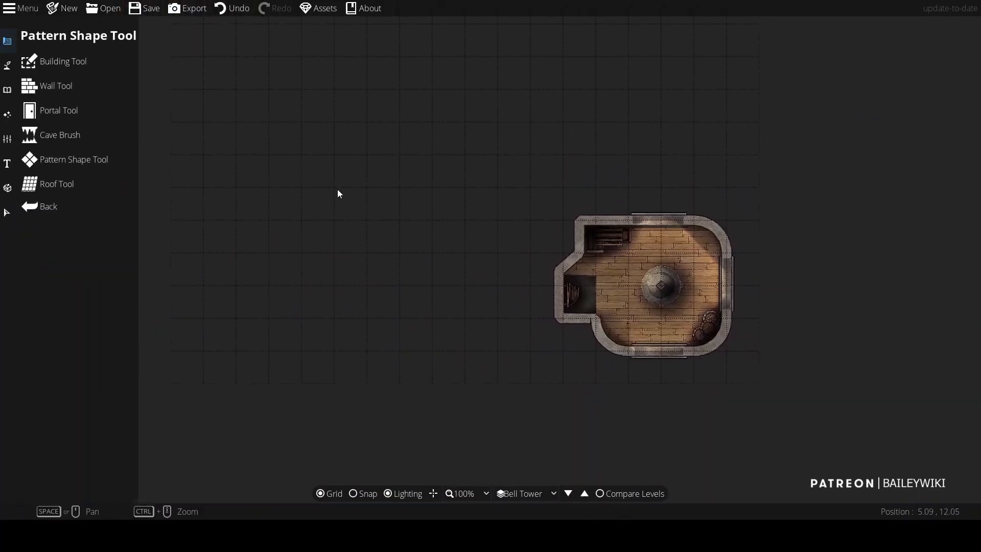
click(600, 494)
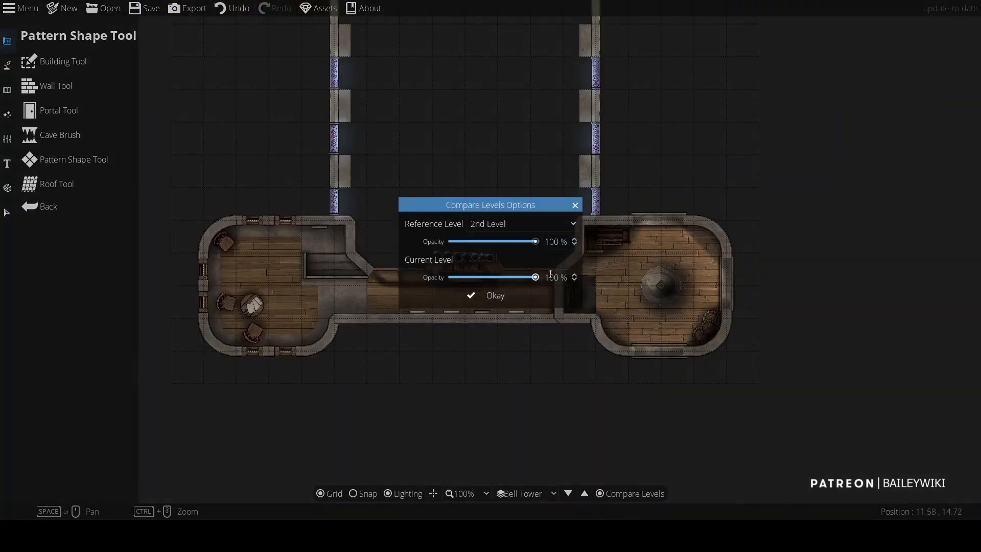
click(490, 295)
drag(529, 244, 554, 256)
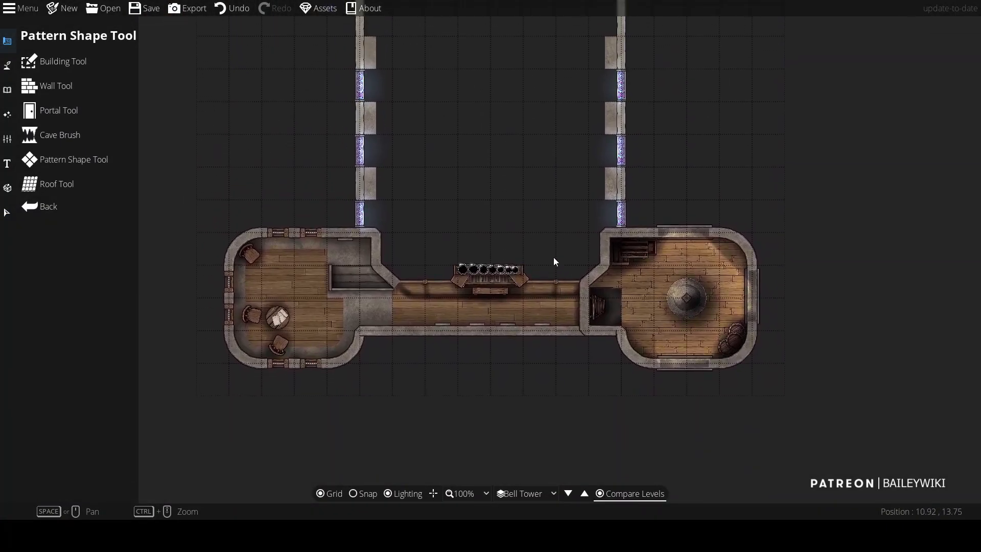
scroll(554, 256, up, 3)
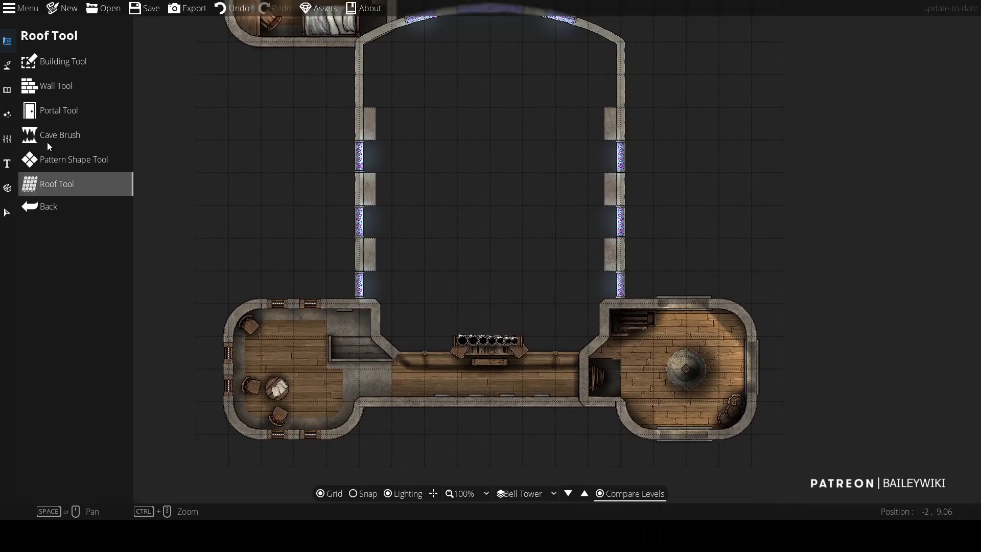
Step: Switch briefly to the 2nd Floor Roof level and back to Bell Tower to compare roofs
click(69, 185)
click(568, 493)
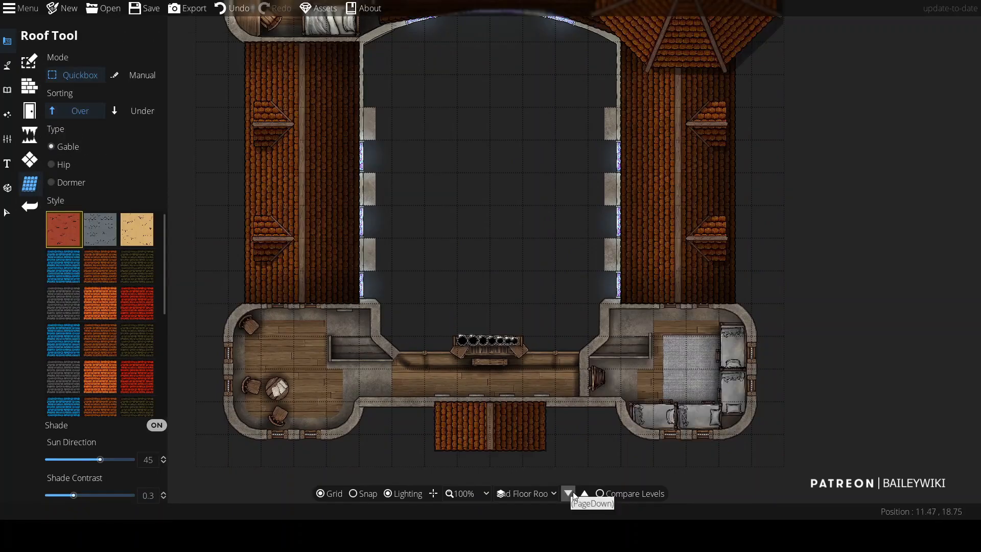
click(585, 493)
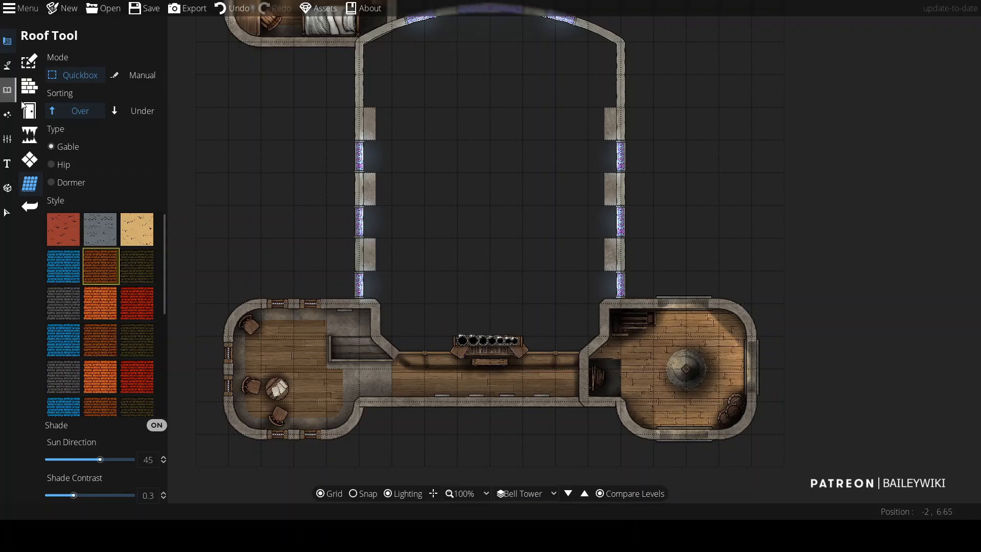
Step: Create a new level labelled 3rd Floor Roof in the level settings
click(7, 144)
click(76, 85)
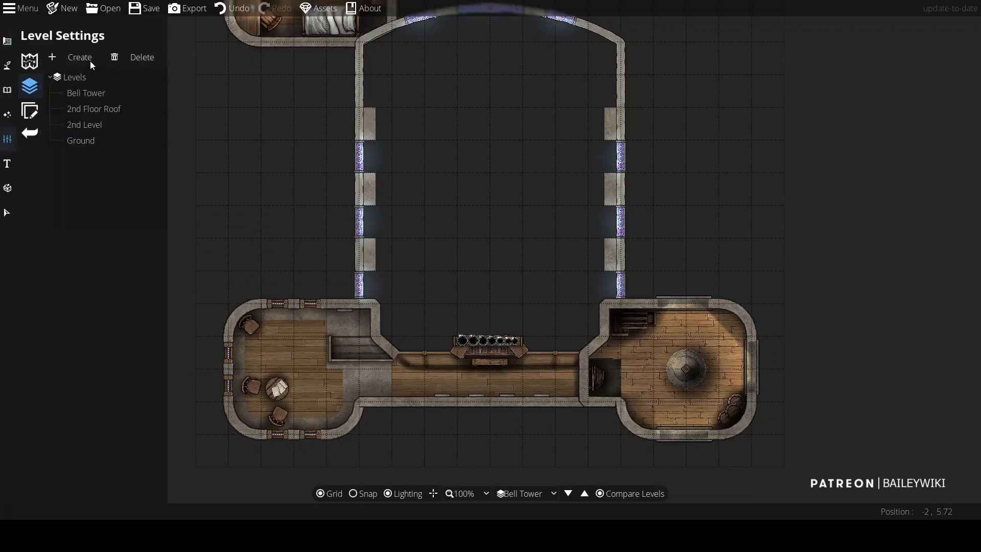
click(85, 57)
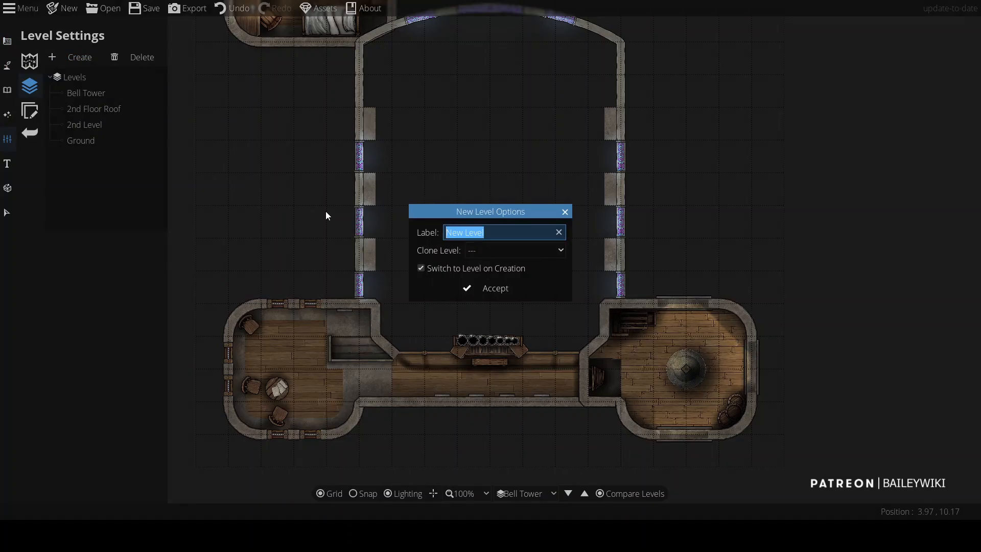
text(3rd Floor)
key(BackSpace)
key(BackSpace)
key(BackSpace)
key(BackSpace)
key(BackSpace)
text(Floor Roof)
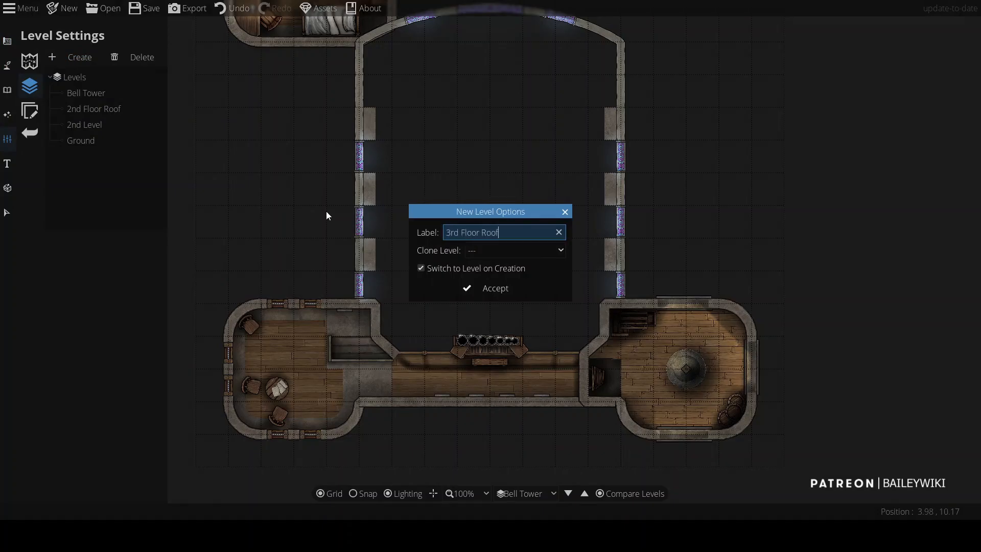
key(Return)
Step: Draw a brown-tiled gable roof over the central hall between the towers with the Roof tool's Quickbox mode
click(7, 95)
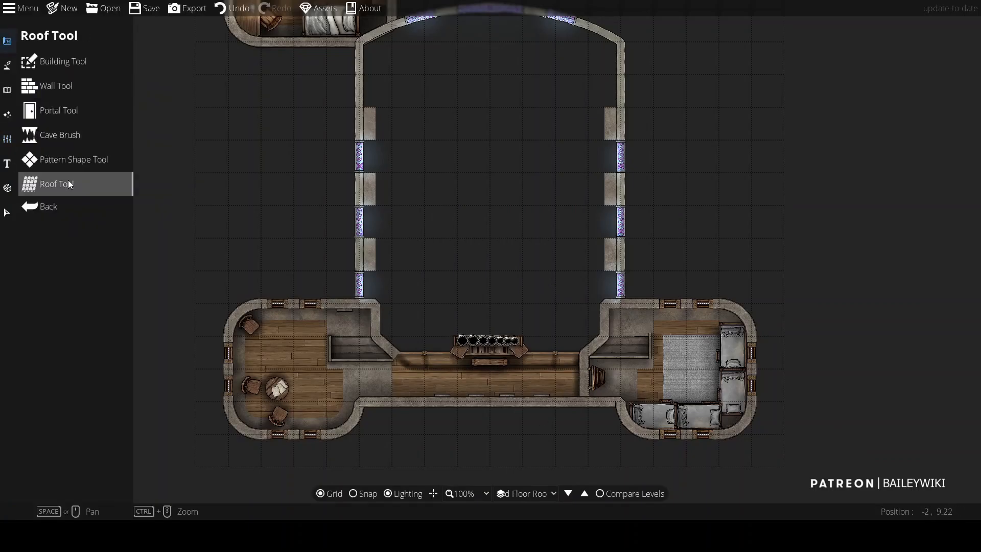
click(68, 182)
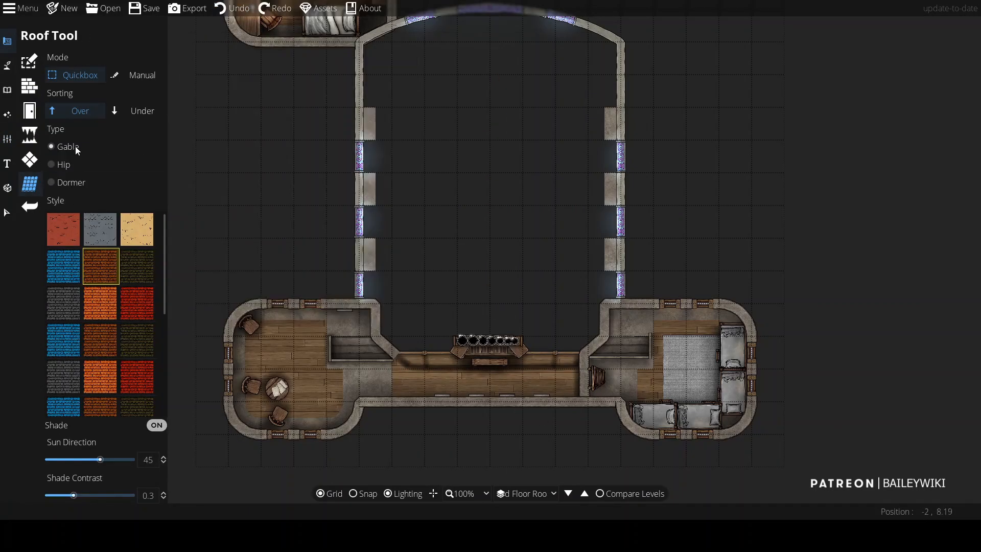
drag(347, 417, 666, 158)
drag(674, 411, 624, 408)
drag(351, 303, 376, 296)
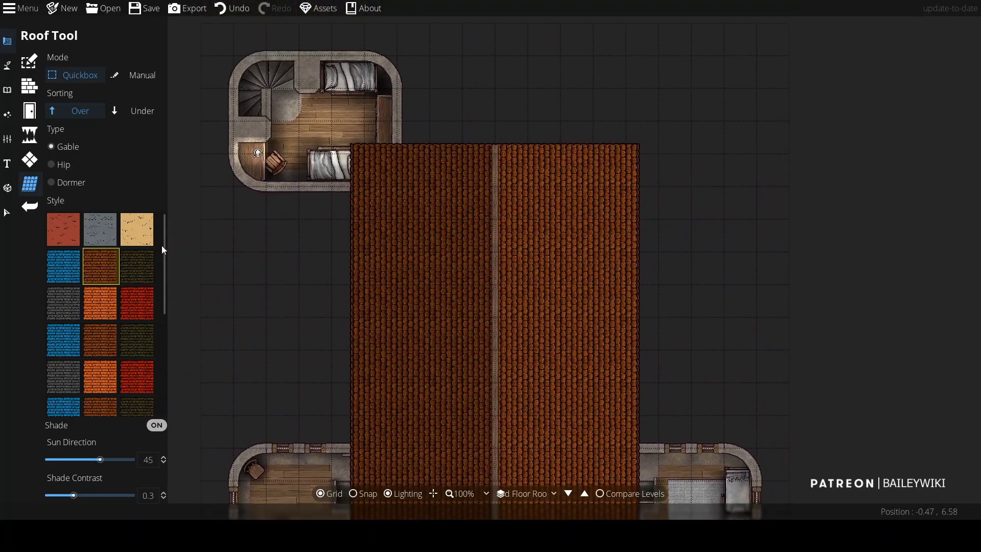
Step: Try adding dormers to the gable roof in several places
click(70, 183)
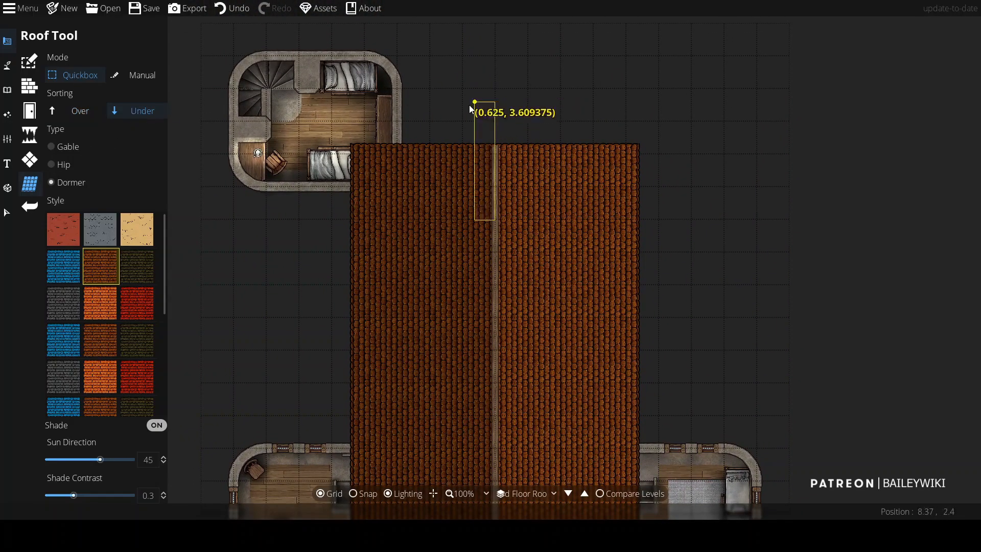
drag(549, 100, 444, 204)
key(ctrl+z)
key(ctrl+z)
drag(547, 212, 443, 81)
drag(540, 260, 468, 180)
drag(436, 113, 467, 198)
scroll(467, 198, up, 2)
scroll(467, 198, down, 3)
drag(486, 312, 449, 319)
key(ctrl+z)
drag(358, 139, 358, 139)
key(ctrl+z)
mouse_move(481, 138)
mouse_down()
mouse_move(373, 217)
mouse_move(359, 200)
mouse_move(438, 136)
mouse_move(493, 128)
mouse_up()
key(ctrl+z)
key(ctrl+z)
drag(489, 201, 372, 127)
key(ctrl+z)
key(ctrl+z)
key(ctrl+z)
Step: Add a pointed dormer extending from the gable roof's upper end
click(136, 75)
click(414, 118)
drag(444, 284, 497, 187)
Step: Set the object layer to 900: Above Roofs and filter the library by the Roof A Towers tag
click(5, 87)
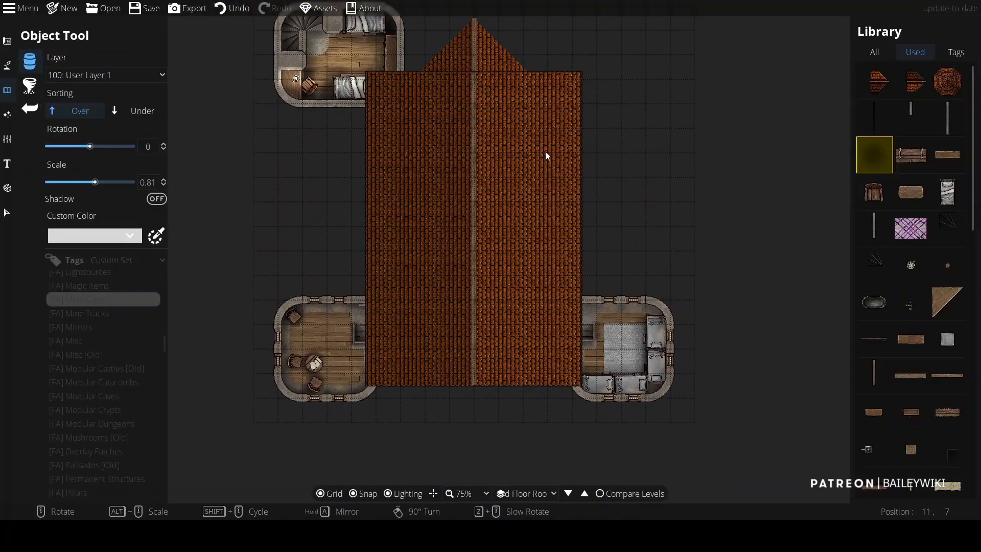
click(948, 81)
click(124, 76)
click(131, 299)
alt+scroll(333, 351, up, 4)
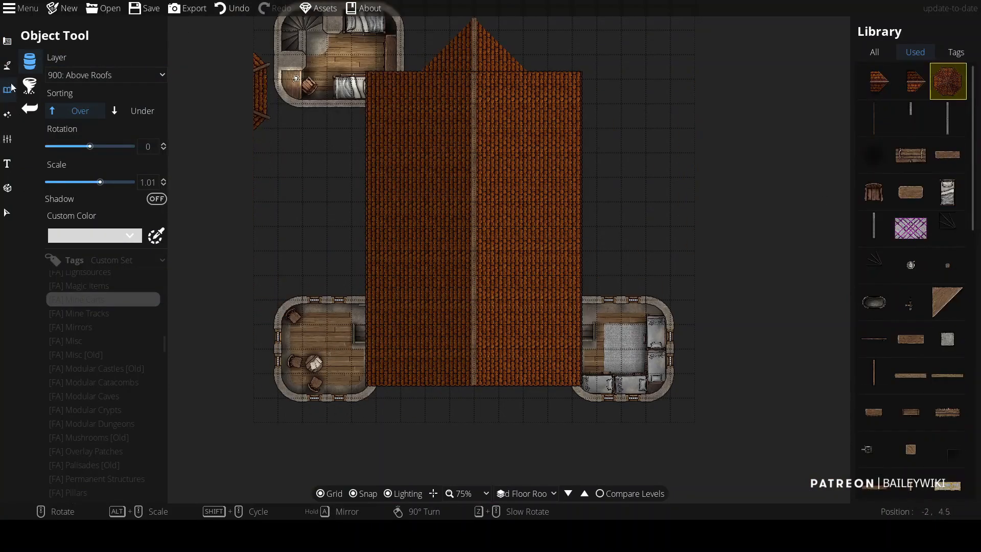
scroll(102, 378, down, 10)
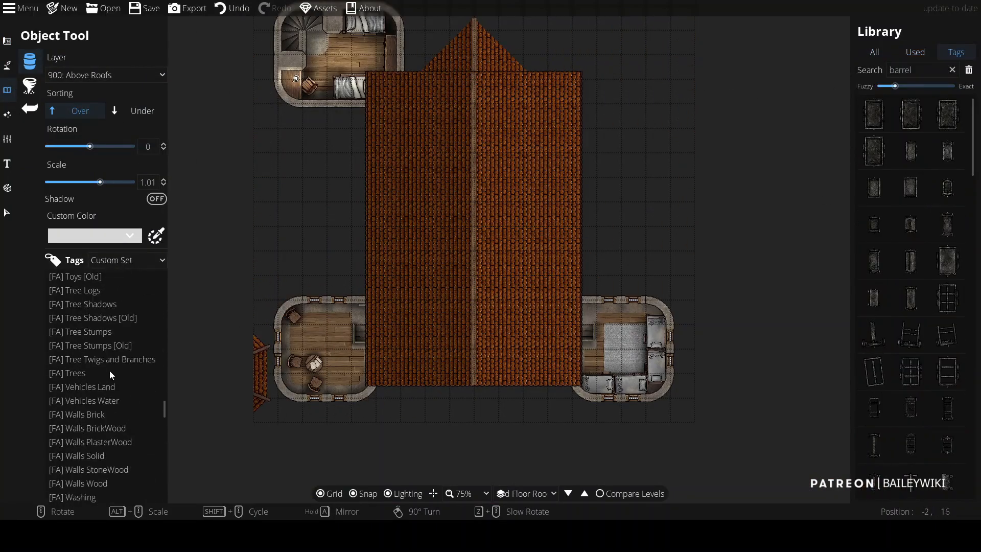
scroll(112, 371, up, 8)
click(113, 313)
Step: Place a light brown octagonal tower roof over the bottom-left tower
scroll(936, 194, down, 1)
scroll(935, 245, down, 5)
scroll(952, 369, down, 2)
scroll(952, 366, up, 3)
scroll(950, 358, down, 3)
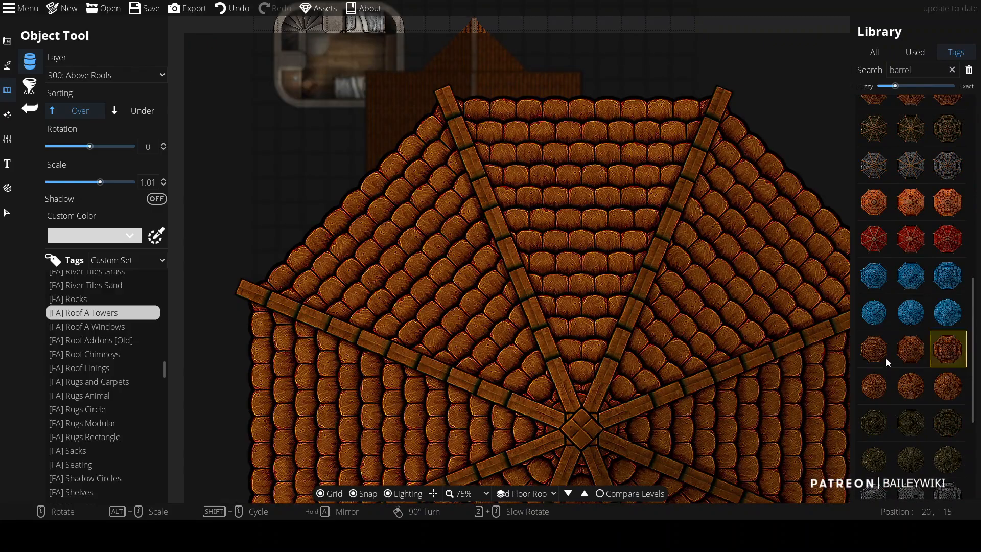
scroll(331, 347, up, 2)
scroll(329, 348, down, 2)
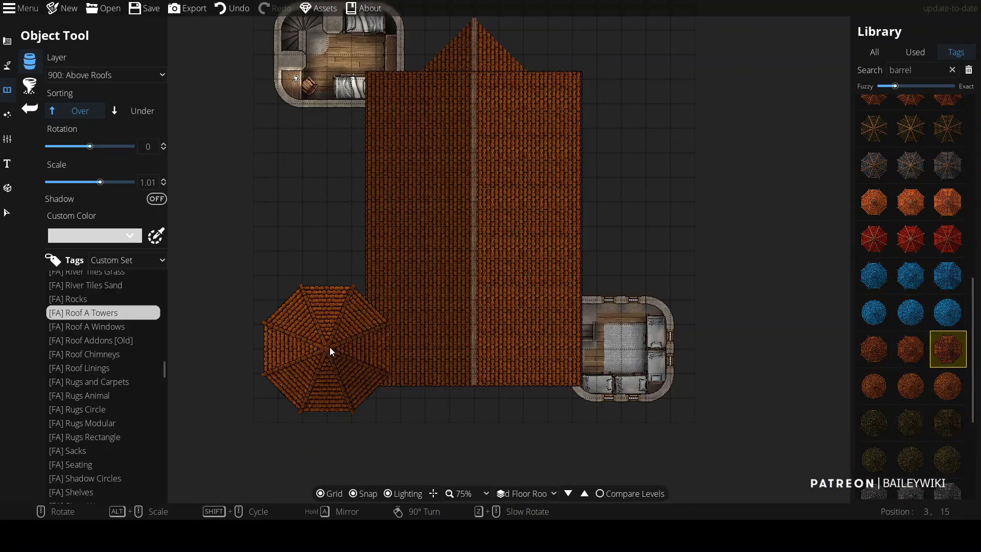
scroll(329, 348, up, 2)
scroll(952, 363, up, 3)
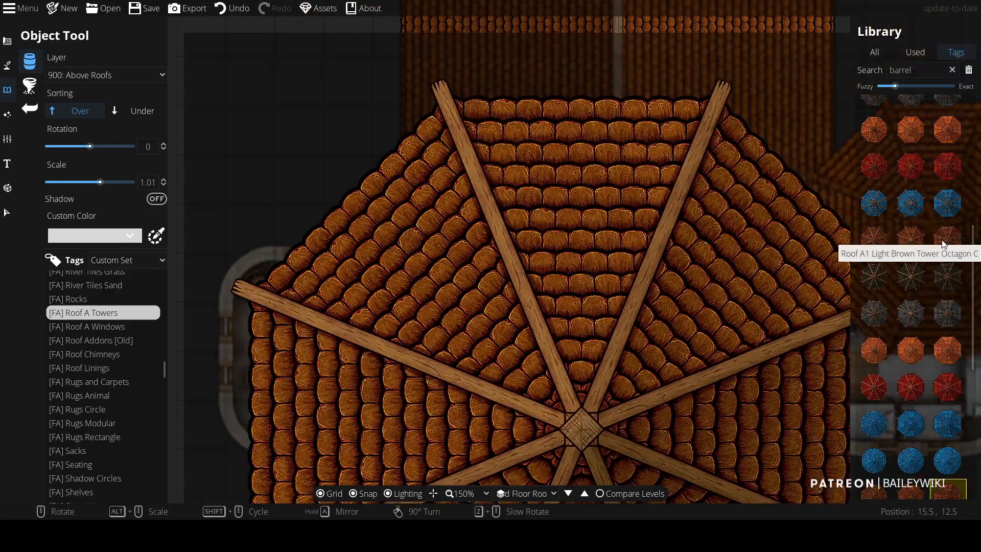
scroll(943, 205, up, 3)
click(945, 147)
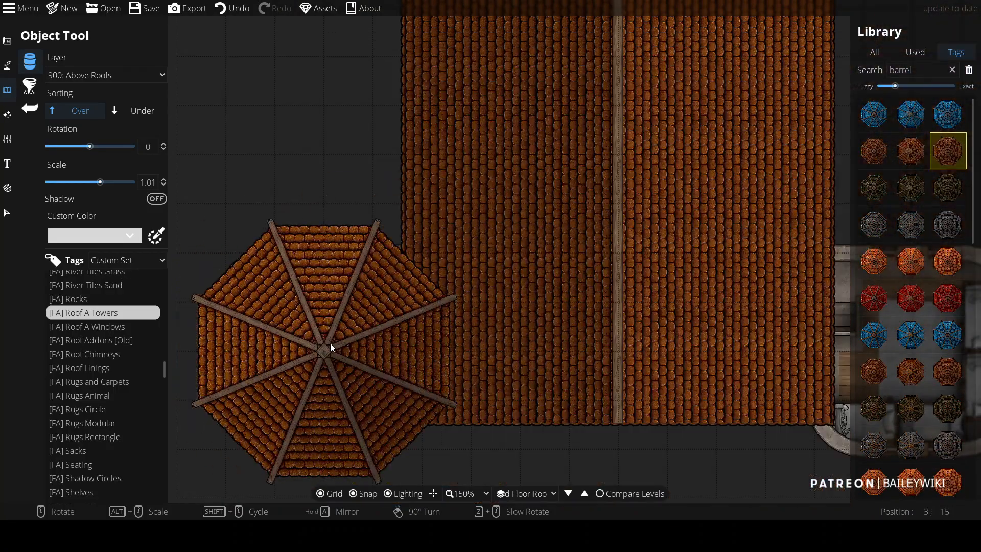
click(330, 343)
scroll(330, 342, down, 2)
drag(339, 172, 383, 246)
scroll(379, 126, up, 2)
drag(379, 126, 391, 182)
scroll(390, 192, up, 2)
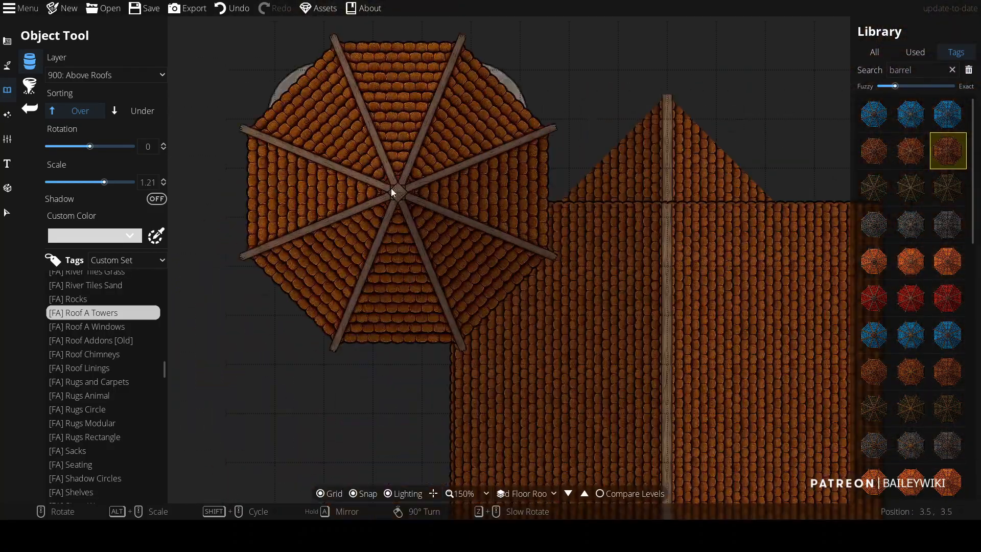
scroll(391, 179, down, 3)
scroll(424, 240, up, 2)
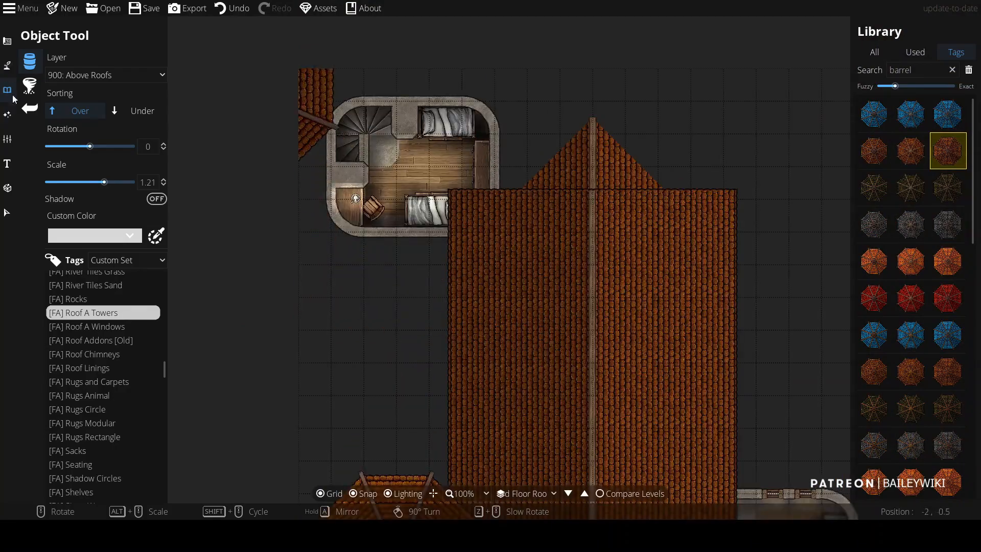
Step: Draw a hip roof over the top-left tower with the Roof tool in Manual mode
click(7, 40)
click(56, 184)
click(109, 305)
click(317, 166)
key(ctrl+z)
click(80, 111)
click(315, 167)
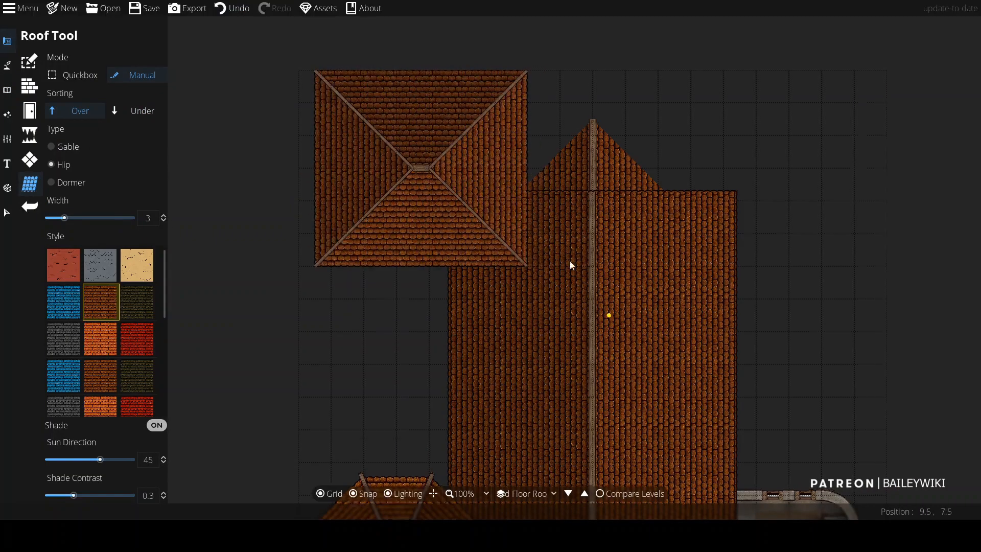
Step: Try to redraw the hip roof over the top-left tower
drag(603, 313, 551, 237)
scroll(551, 236, up, 1)
key(ctrl+z)
drag(398, 148, 495, 241)
click(413, 248)
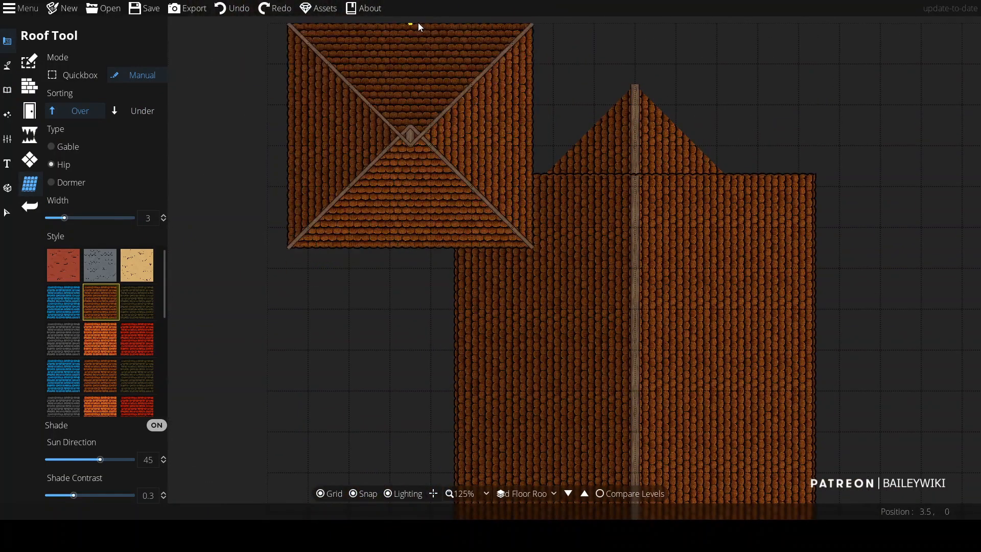
drag(418, 24, 427, 109)
click(421, 129)
scroll(534, 220, down, 3)
key(ctrl+z)
drag(519, 262, 360, 253)
Step: Replace the top-left tower's roof with a width-3 gable roof drawn in Manual mode
click(92, 147)
scroll(178, 221, up, 3)
click(556, 301)
right_click(556, 97)
scroll(667, 250, down, 1)
drag(692, 425, 462, 194)
scroll(462, 194, down, 2)
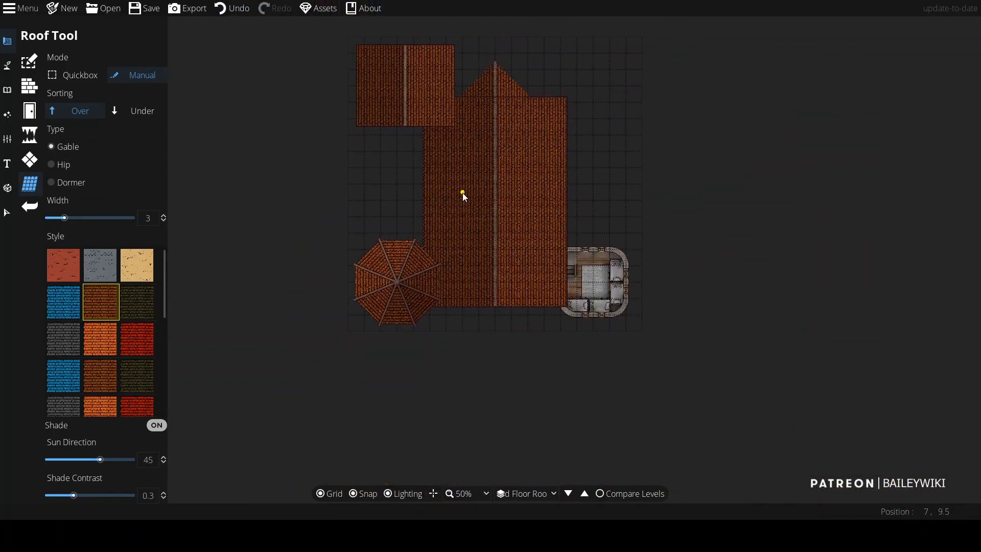
scroll(406, 184, up, 1)
drag(394, 208, 367, 241)
key(ctrl+z)
drag(419, 177, 372, 67)
key(ctrl+z)
drag(359, 158, 360, 55)
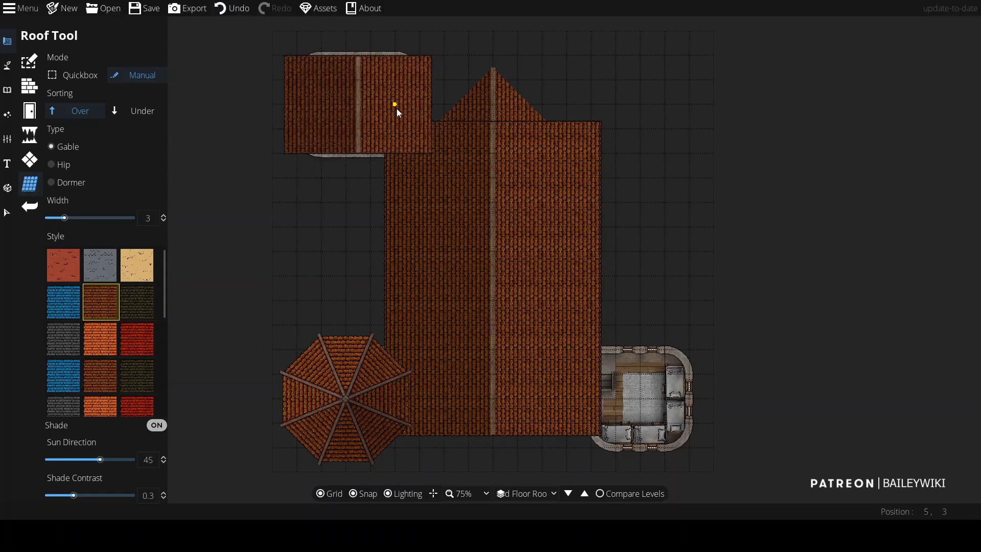
Step: Place the octagonal tower roof over the top-left tower with the Object tool
click(8, 95)
scroll(361, 105, up, 2)
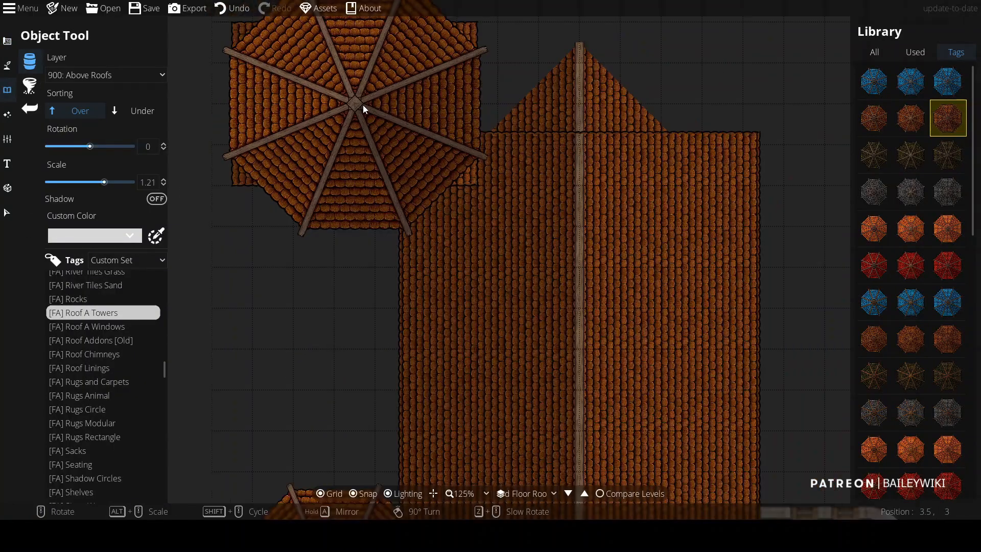
drag(362, 106, 364, 171)
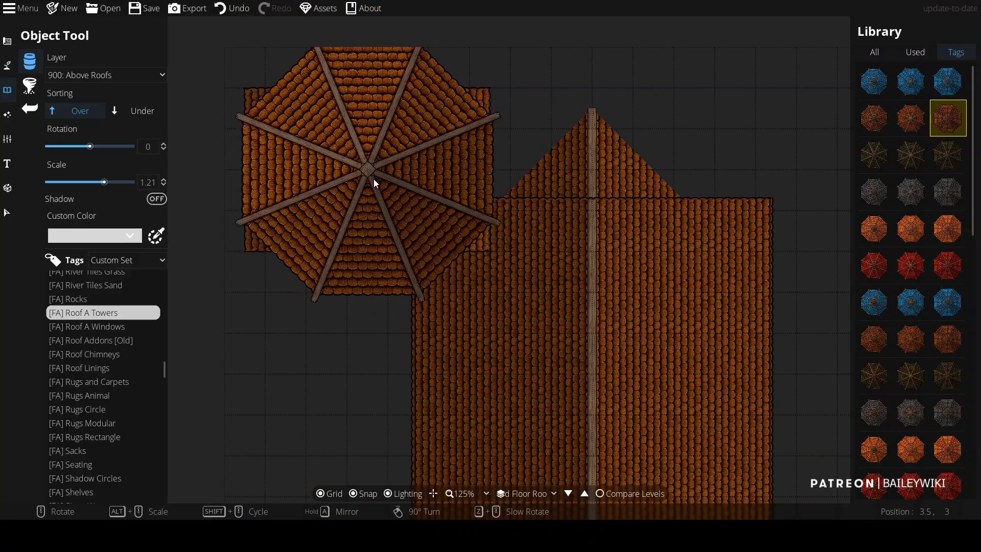
key(ctrl+z)
Step: Change the map size, expanding it by one tile on the sides
click(17, 9)
click(17, 8)
click(17, 9)
click(31, 55)
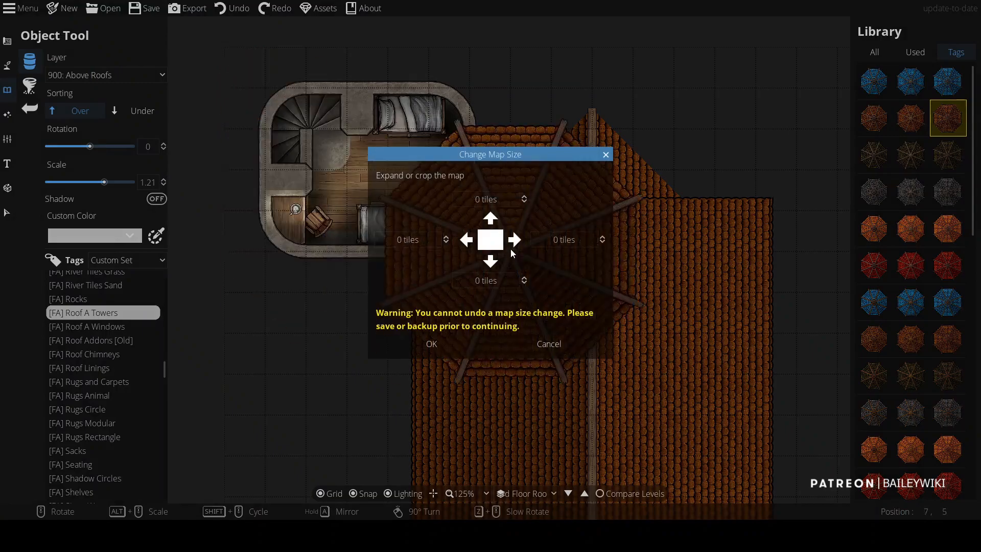
click(524, 199)
click(525, 284)
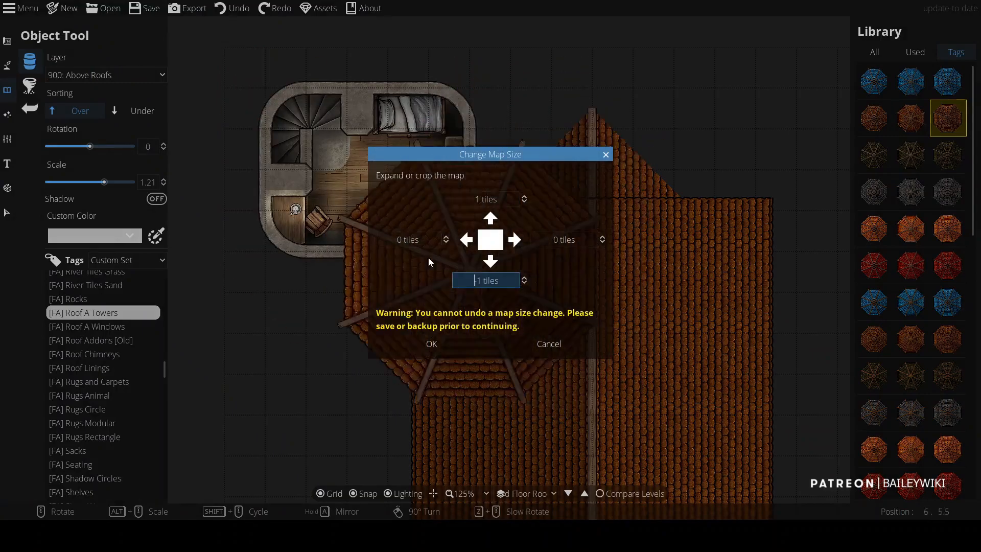
click(446, 237)
click(602, 237)
click(436, 350)
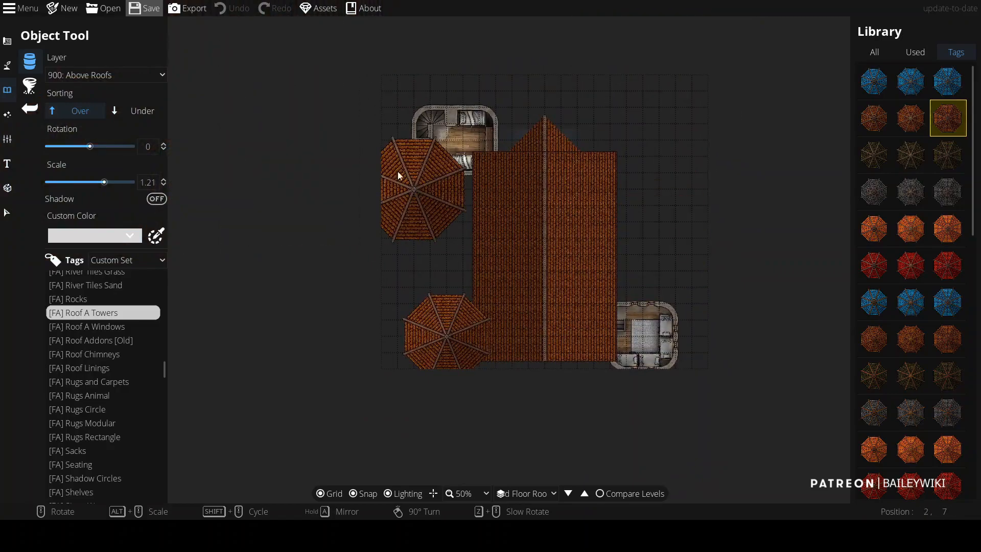
Step: Reopen the map from the menu
click(10, 9)
mouse_move(30, 24)
click(167, 23)
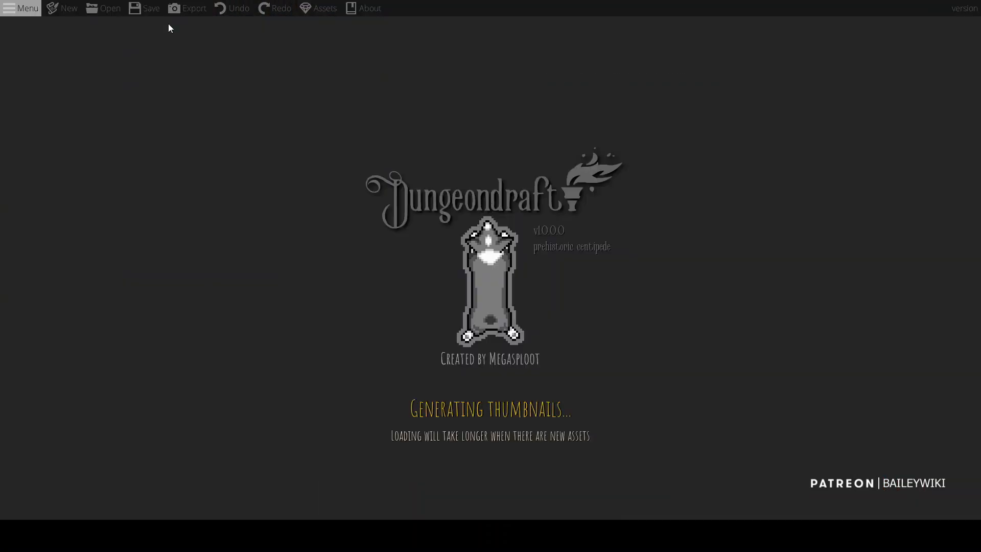
scroll(410, 223, up, 1)
click(607, 492)
click(523, 223)
click(507, 271)
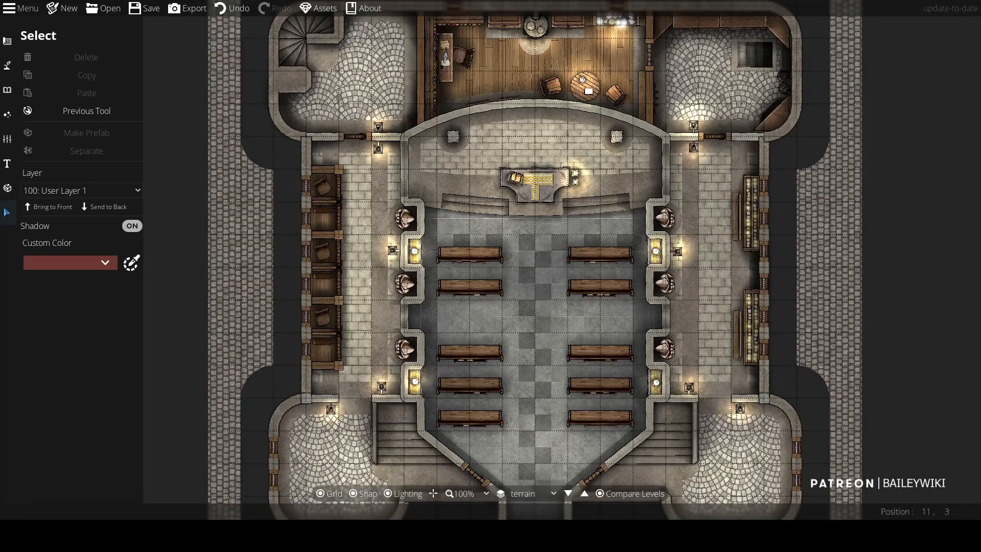
Step: Switch to the terrain level
click(568, 494)
click(527, 494)
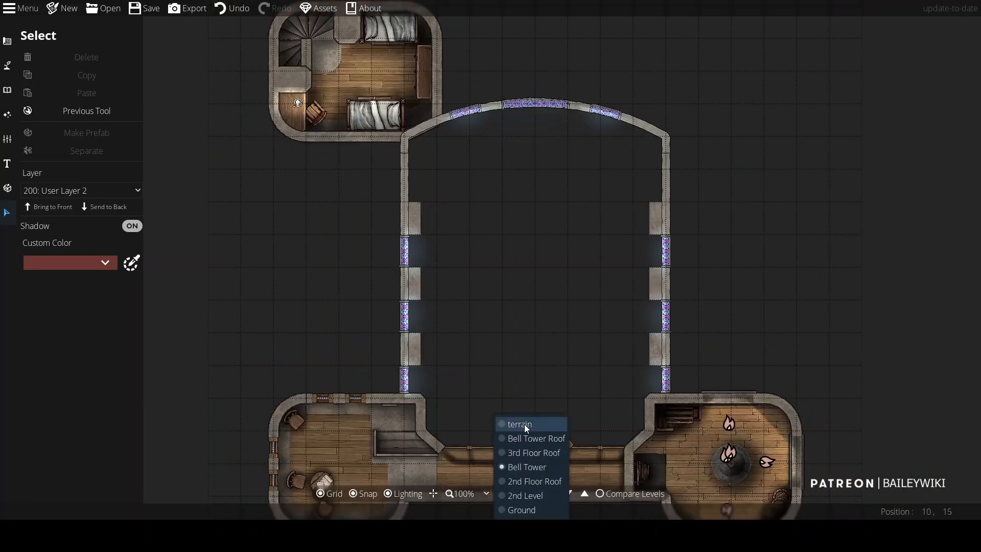
click(526, 428)
Step: Enable Compare Levels with Ground as the reference level
click(599, 495)
scroll(631, 230, down, 2)
drag(615, 249, 599, 287)
scroll(583, 285, up, 1)
click(602, 494)
click(516, 224)
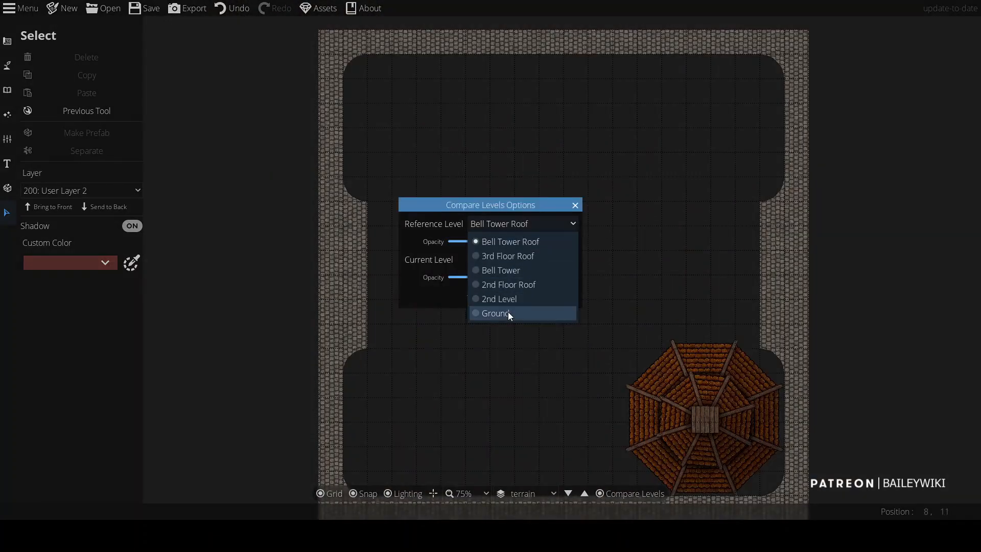
click(508, 313)
click(494, 295)
scroll(417, 384, up, 2)
drag(417, 384, 480, 301)
Step: Search the library for bush and scatter bushes along the church's left outer wall with the Scatter tool
click(7, 89)
click(30, 86)
double_click(920, 70)
text(bush)
key(Return)
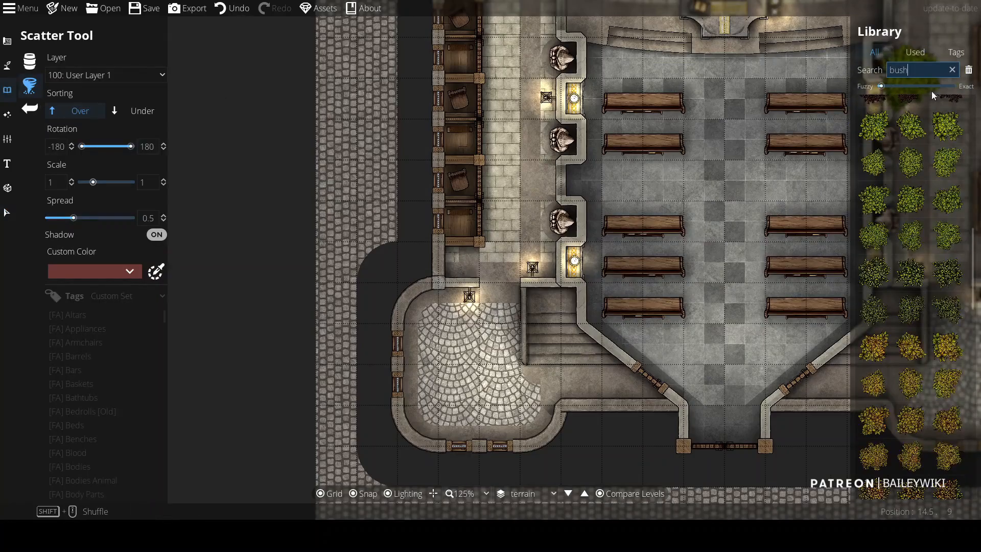
drag(410, 128, 415, 387)
drag(416, 388, 406, 180)
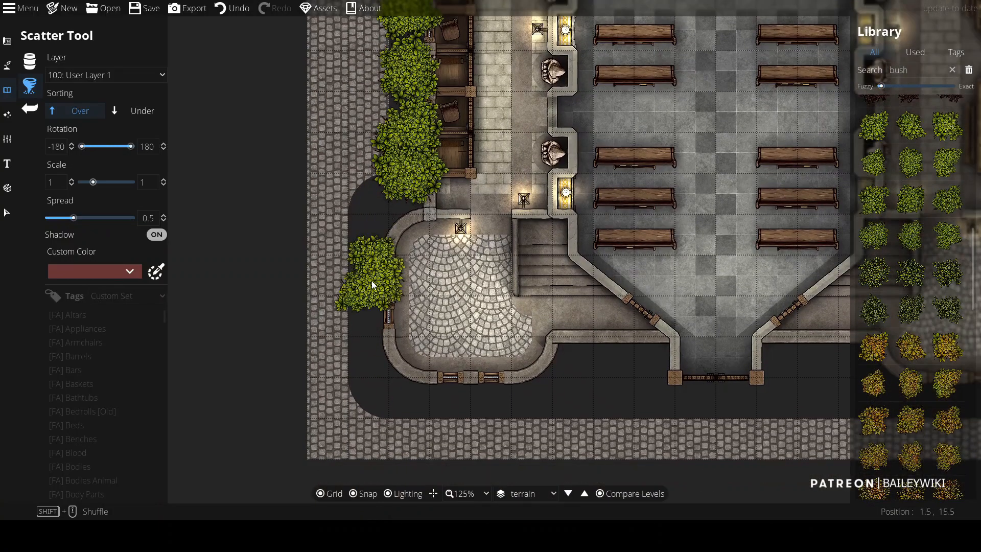
Step: Scatter bushes around the bottom-left and bottom-right corners and up the right side
click(488, 408)
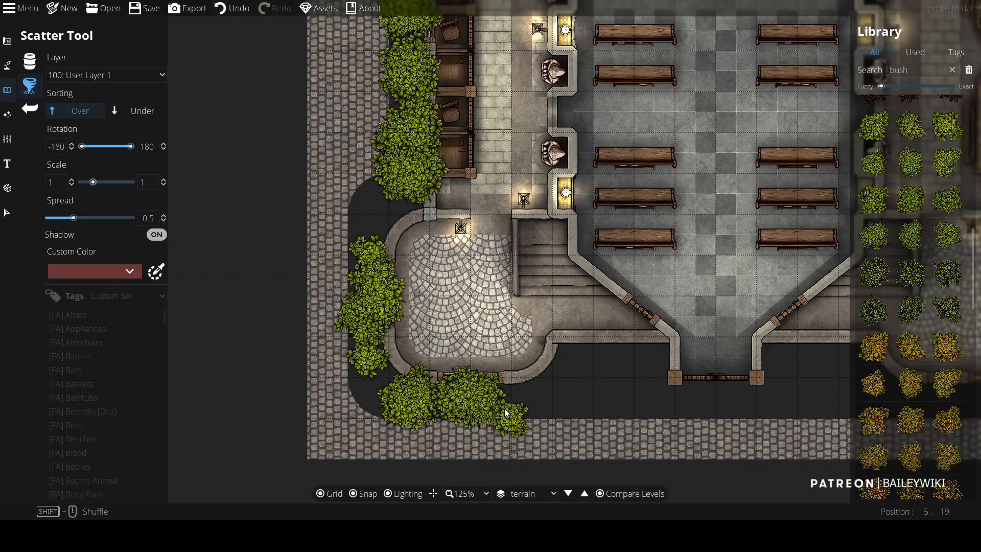
key(Right)
key(Down)
key(Right)
click(415, 319)
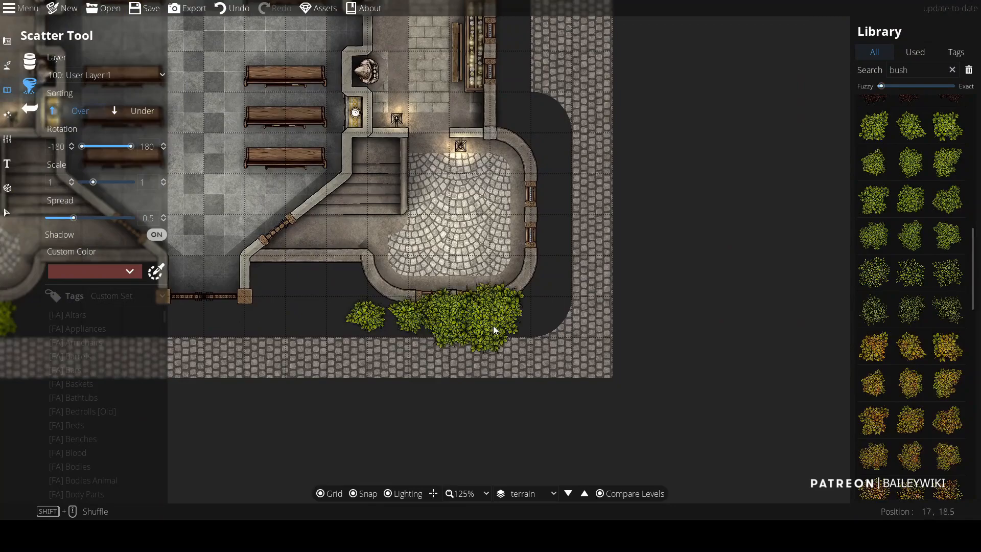
click(557, 292)
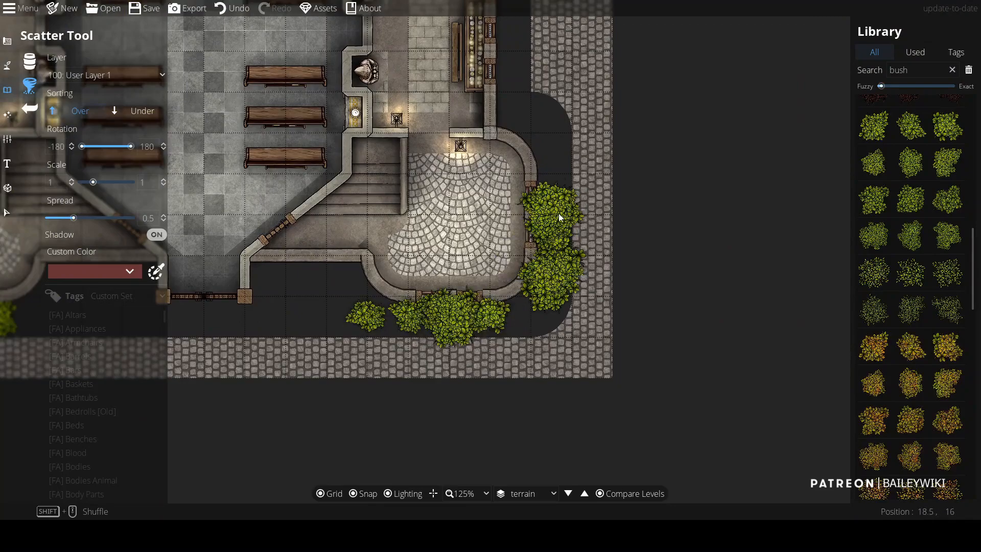
click(562, 170)
Step: Scatter bushes along the right wall and across the church's top wall
key(Up)
key(Left)
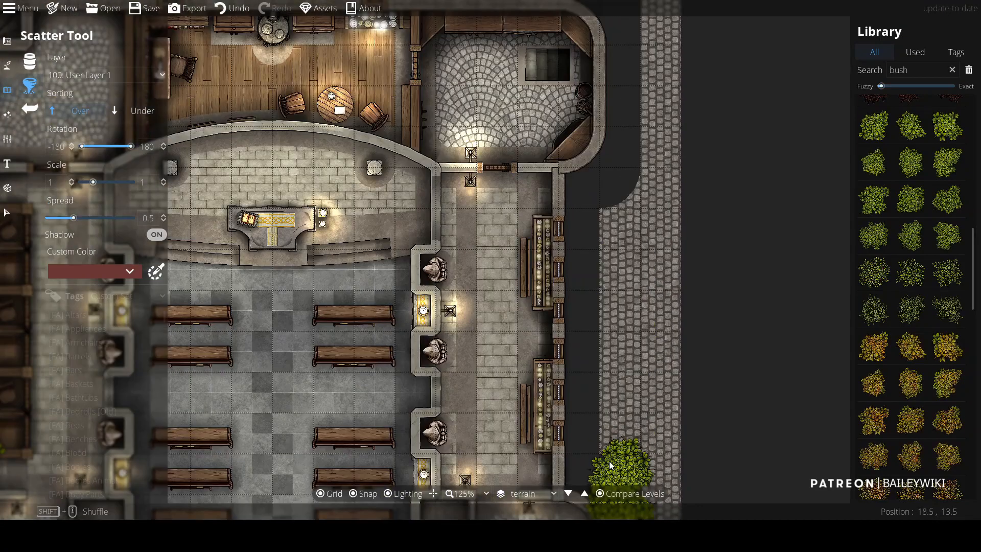
drag(609, 461, 581, 235)
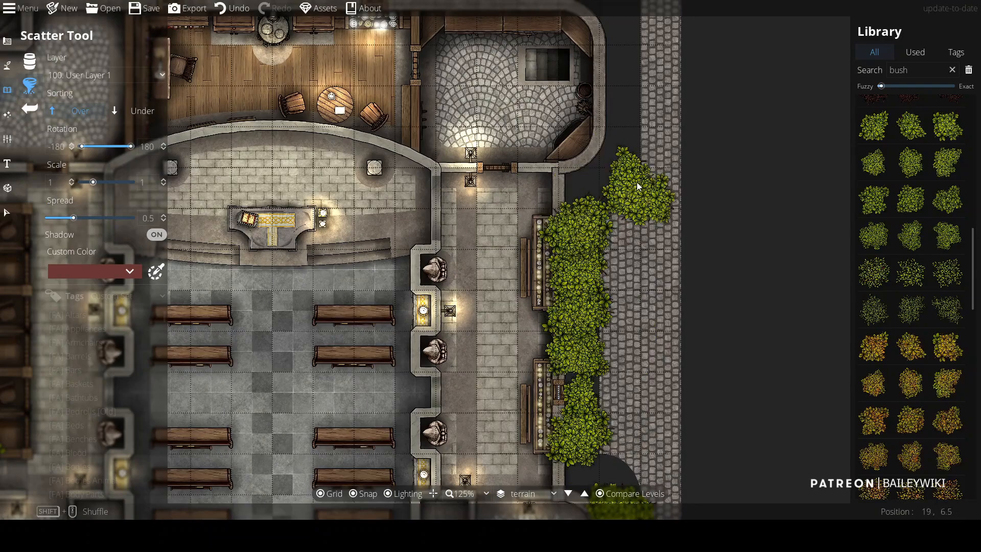
key(Up)
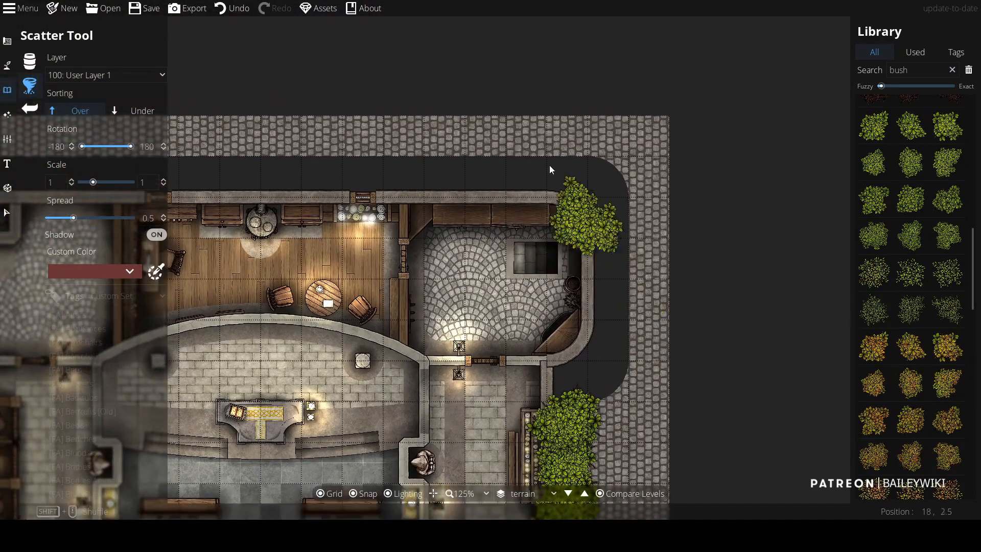
mouse_move(620, 171)
mouse_down()
mouse_move(456, 177)
mouse_move(354, 166)
mouse_up()
scroll(545, 248, down, 2)
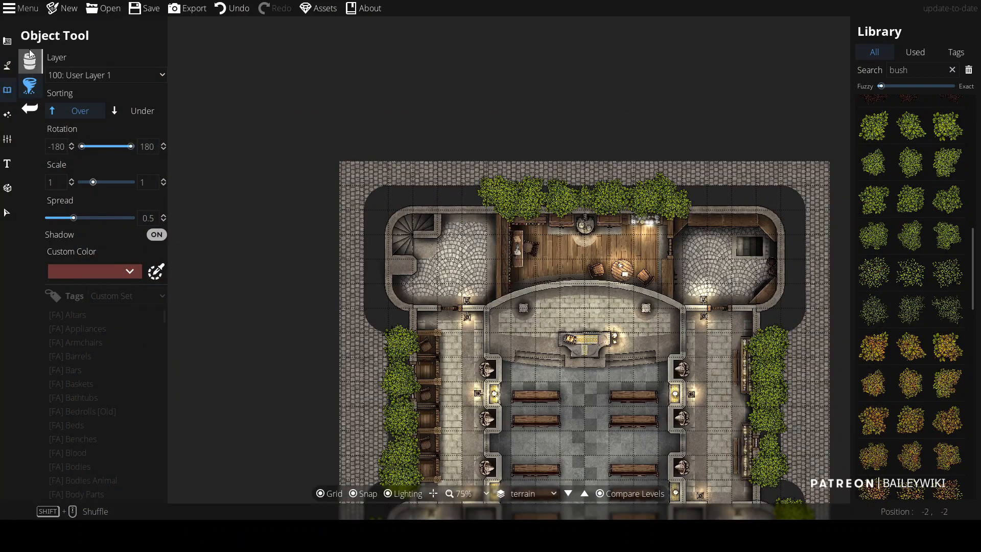
Step: Draw a 0.5-wide path on layer 100: User Layer 1 along the top street's curb edge
click(7, 65)
click(57, 133)
drag(161, 289, 145, 437)
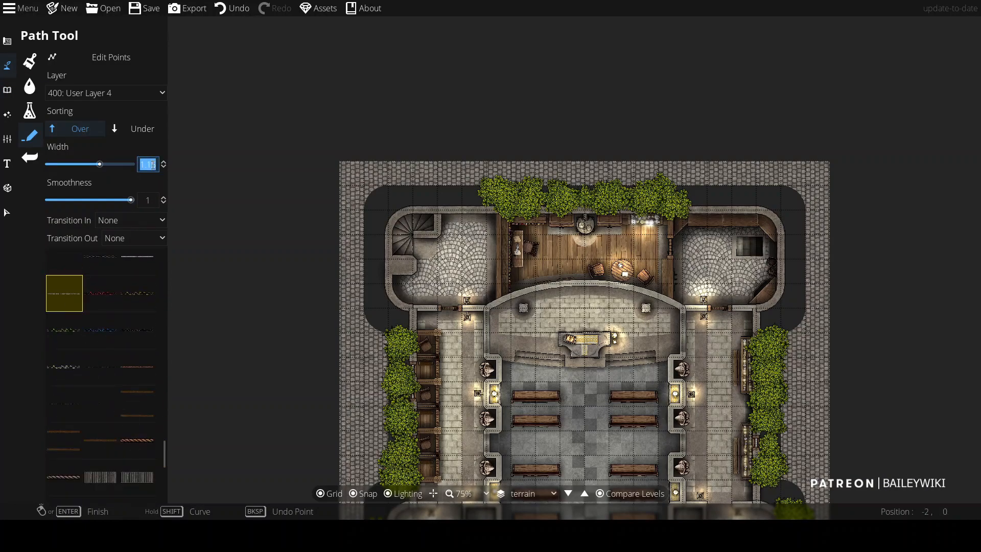
scroll(417, 202, up, 2)
click(134, 93)
click(127, 197)
click(558, 167)
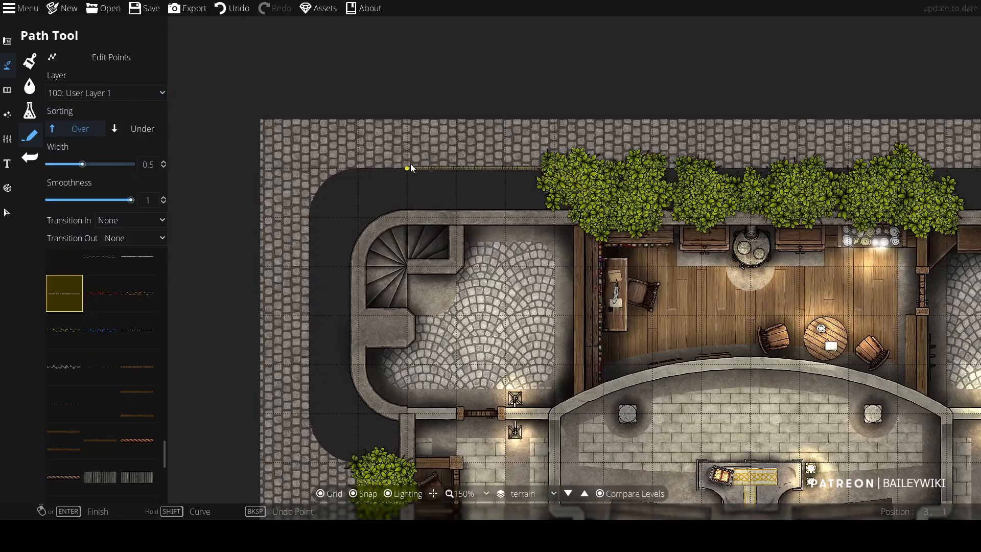
scroll(375, 162, up, 2)
scroll(374, 162, down, 1)
key(ctrl+z)
click(639, 168)
click(353, 163)
key(shift)
shift+click(274, 174)
drag(288, 437, 313, 129)
click(305, 191)
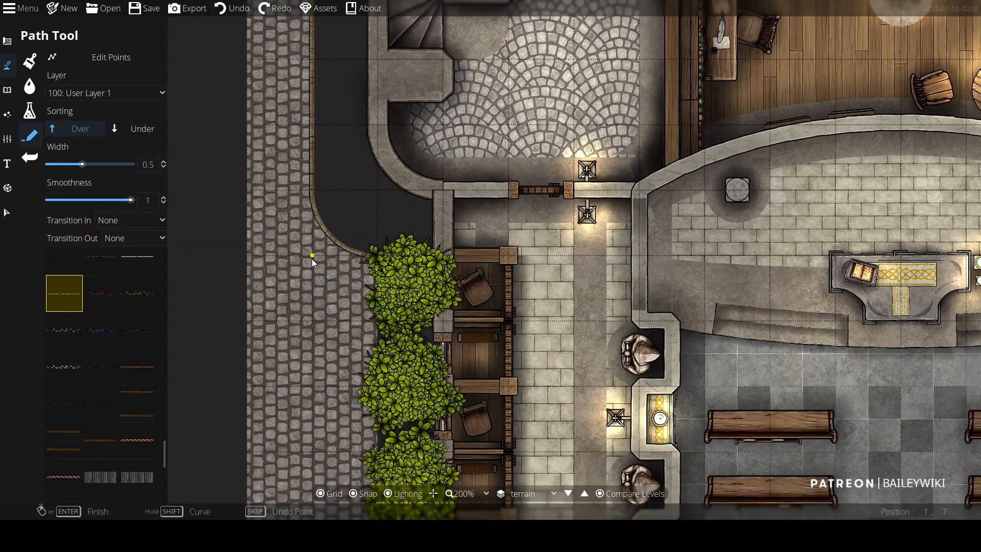
Step: Continue the path down the left street's curb and around the bottom-left corner
shift+click(313, 259)
drag(319, 478, 370, 111)
shift+click(370, 285)
drag(371, 285, 375, 14)
click(373, 341)
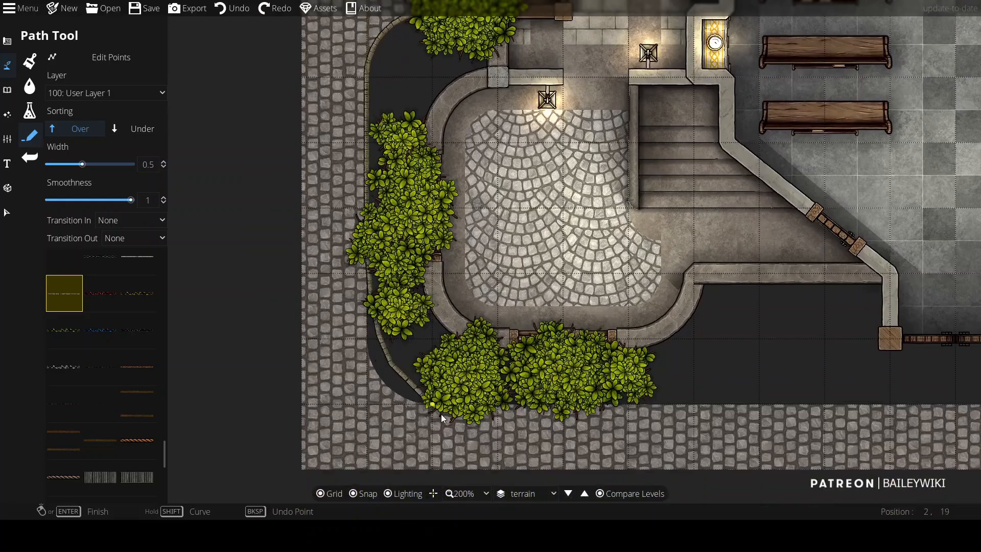
shift+click(373, 407)
Step: Extend the path along the front street and up the right side's curb
drag(928, 419, 472, 280)
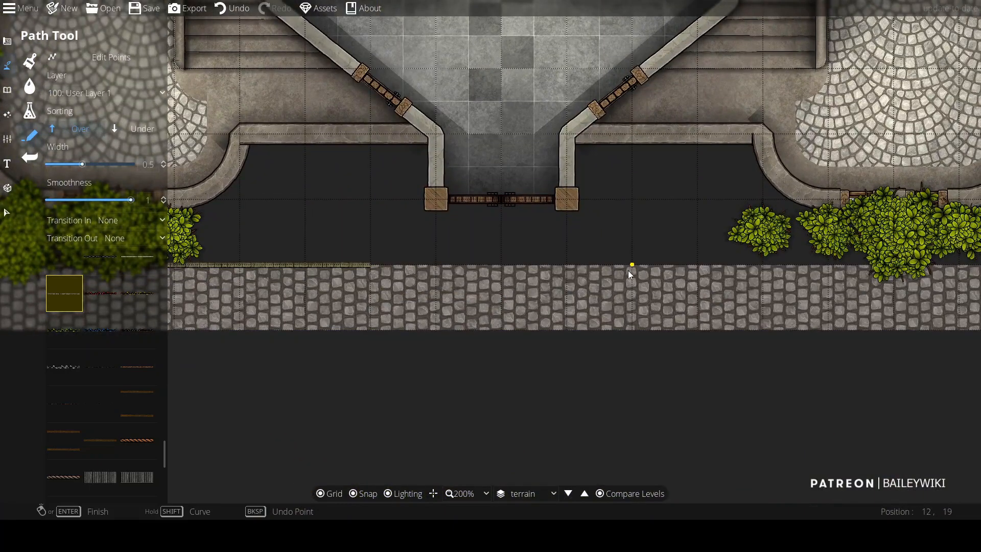
drag(953, 273, 463, 267)
click(529, 267)
shift+click(596, 188)
drag(604, 88, 582, 374)
click(576, 223)
drag(521, 70, 505, 350)
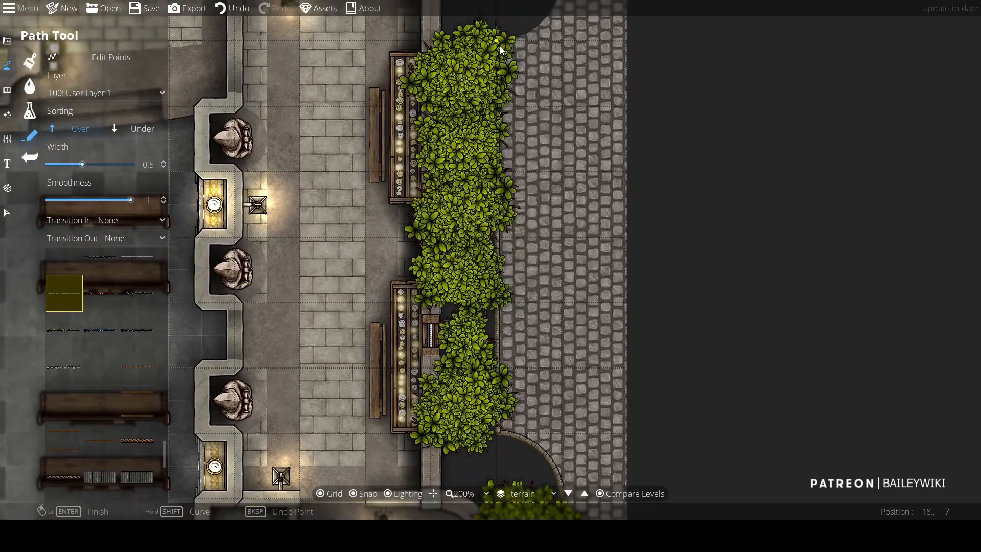
click(499, 46)
drag(500, 46, 474, 292)
shift+click(541, 216)
drag(534, 195, 542, 475)
click(543, 238)
Step: Pick another path style on layer 400: User Layer 4, width 1.69, and start tracing the top-left curb
drag(266, 172, 766, 184)
drag(201, 181, 524, 225)
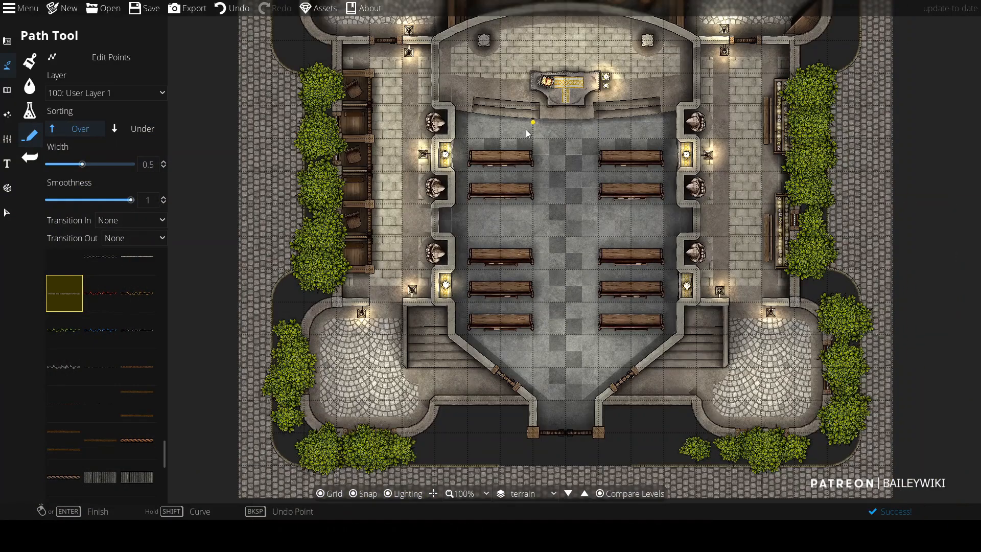
drag(526, 130, 508, 330)
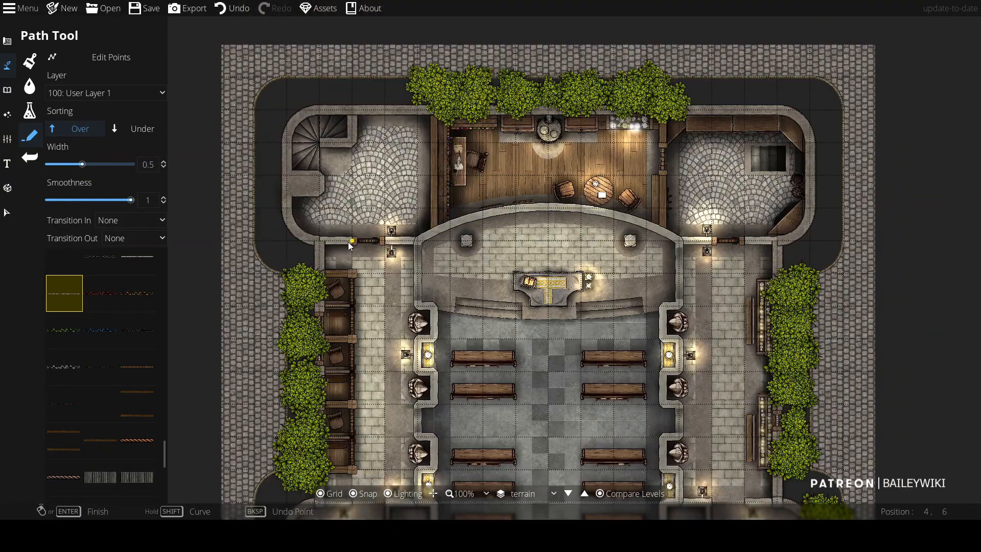
drag(164, 457, 155, 376)
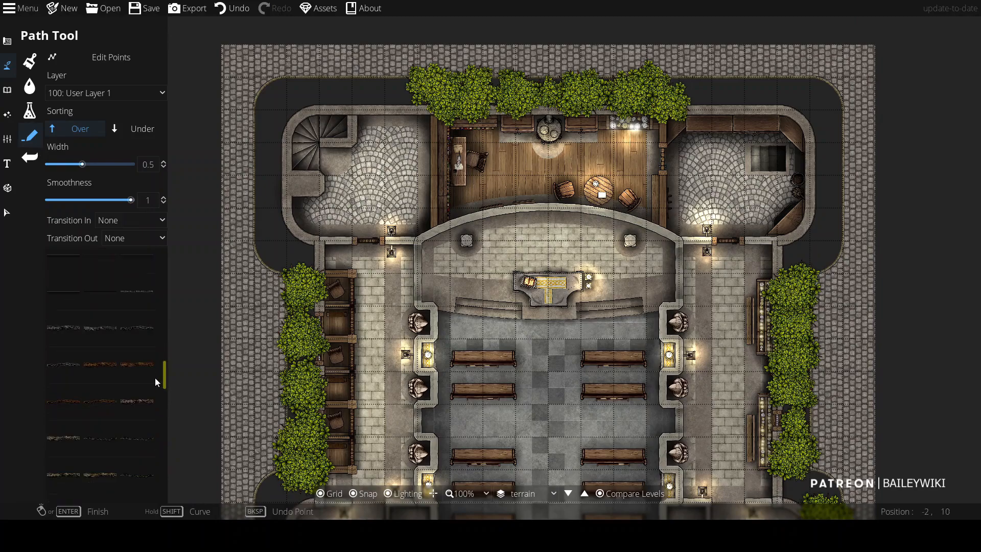
click(79, 327)
click(91, 164)
click(154, 93)
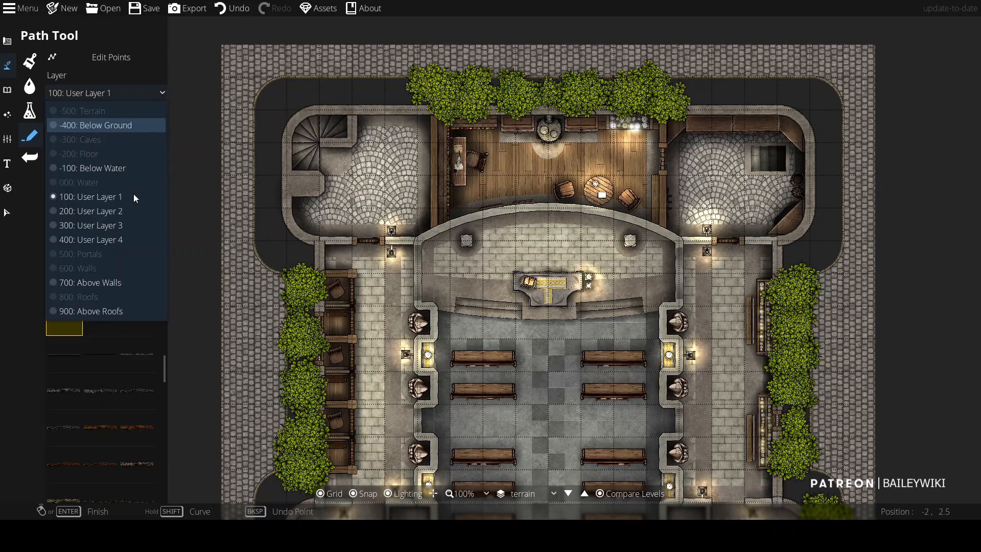
click(92, 240)
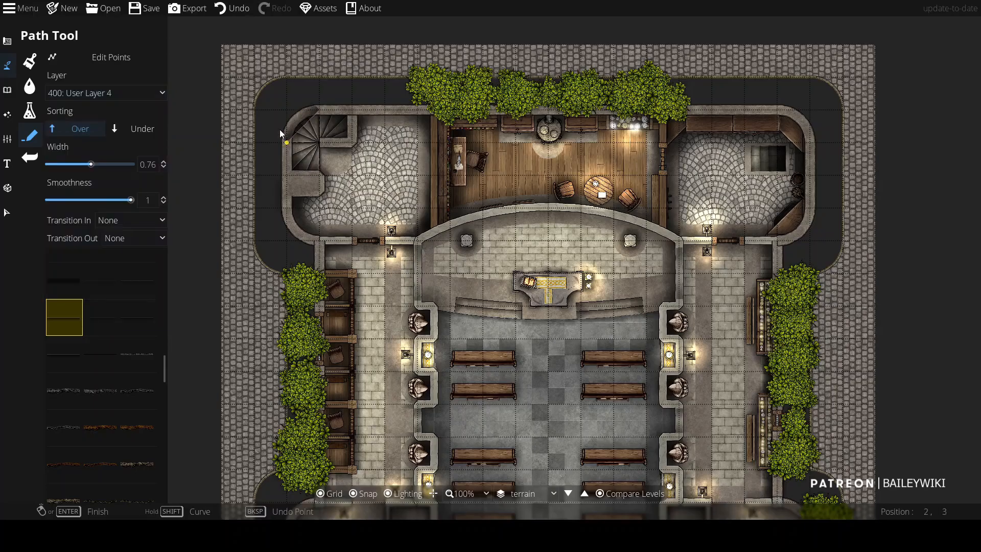
drag(108, 166, 109, 166)
scroll(320, 115, up, 2)
click(405, 181)
click(355, 182)
drag(356, 354, 352, 217)
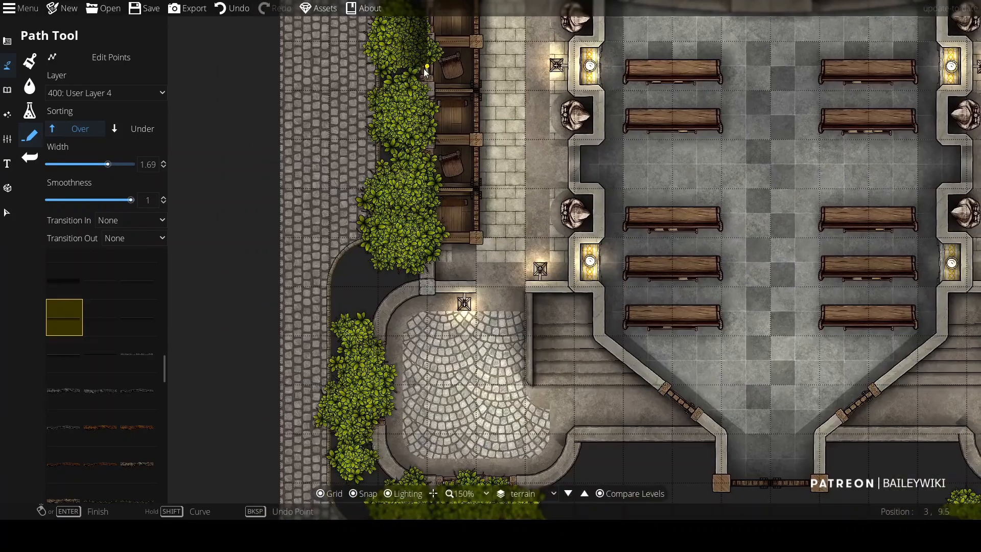
Step: Continue the layer-4 path down the building's left side and along its front to the entrance, then finish it
click(433, 286)
shift+click(379, 288)
drag(375, 359, 392, 125)
click(396, 201)
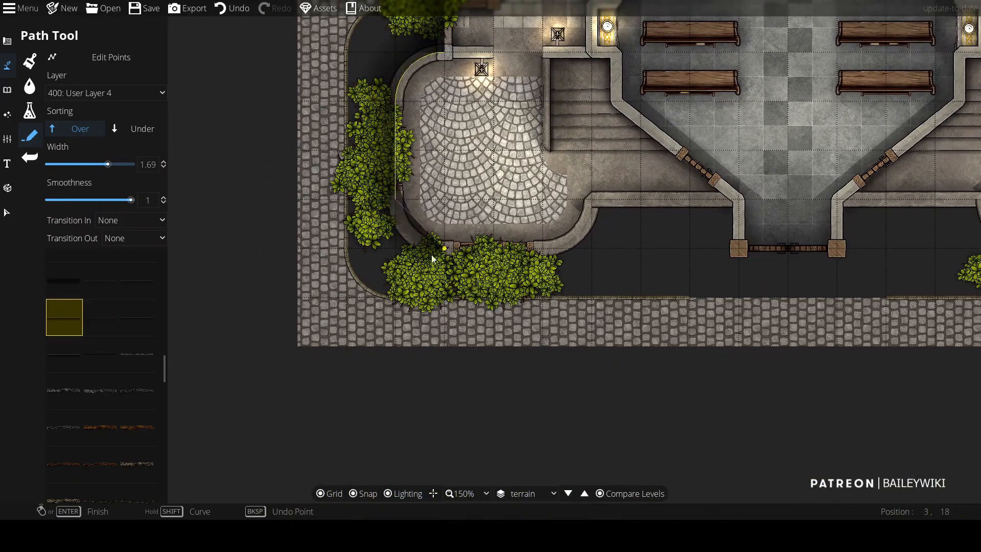
shift+click(444, 260)
click(548, 264)
shift+click(597, 204)
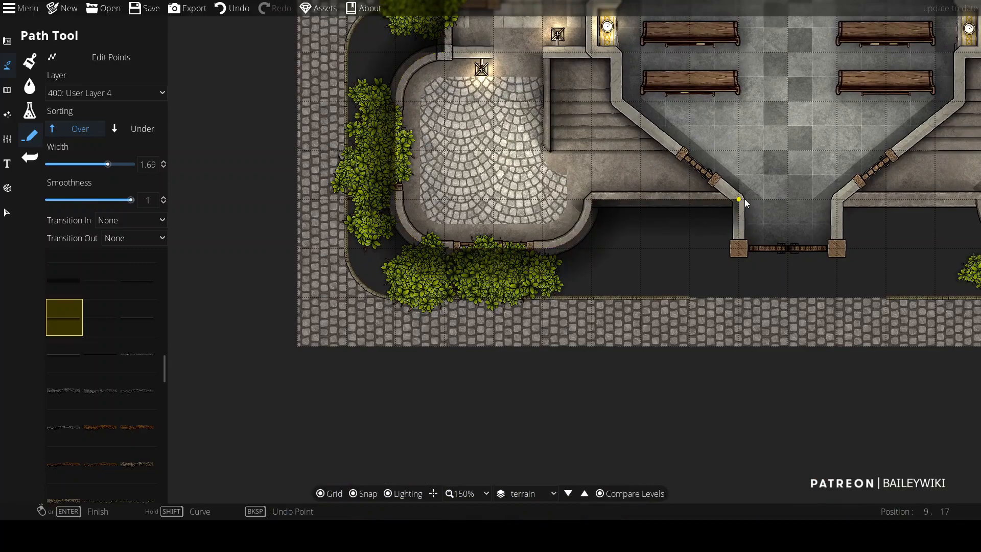
click(744, 202)
right_click(745, 201)
Step: Start another path at the entrance and trace the building's front right side around the bottom-right corner
drag(822, 205, 391, 197)
click(410, 195)
click(555, 194)
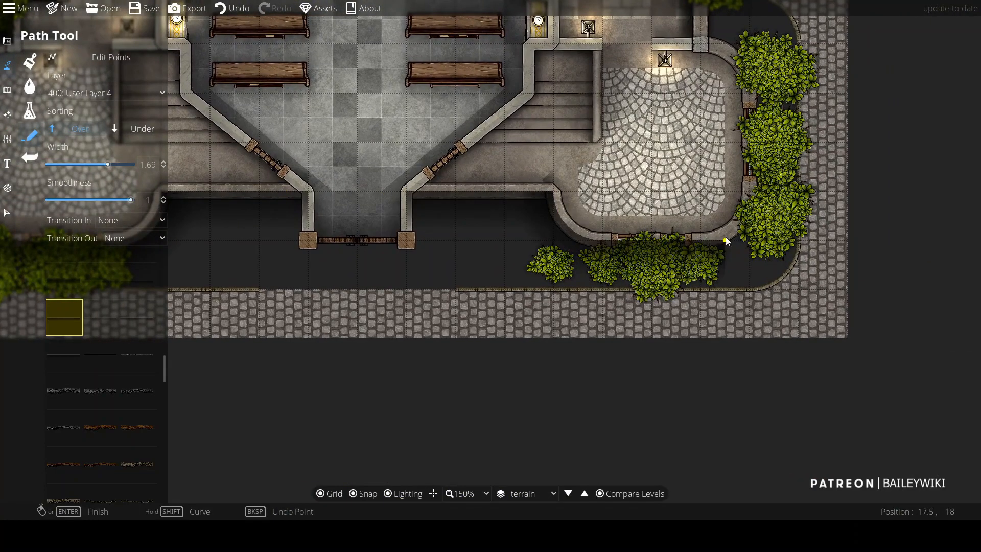
click(700, 242)
shift+click(750, 192)
drag(748, 113, 760, 267)
click(761, 247)
shift+click(768, 198)
click(715, 197)
Step: Extend the path up the building's right side and across its top edge, then finish it
drag(716, 62, 706, 332)
drag(704, 85, 637, 263)
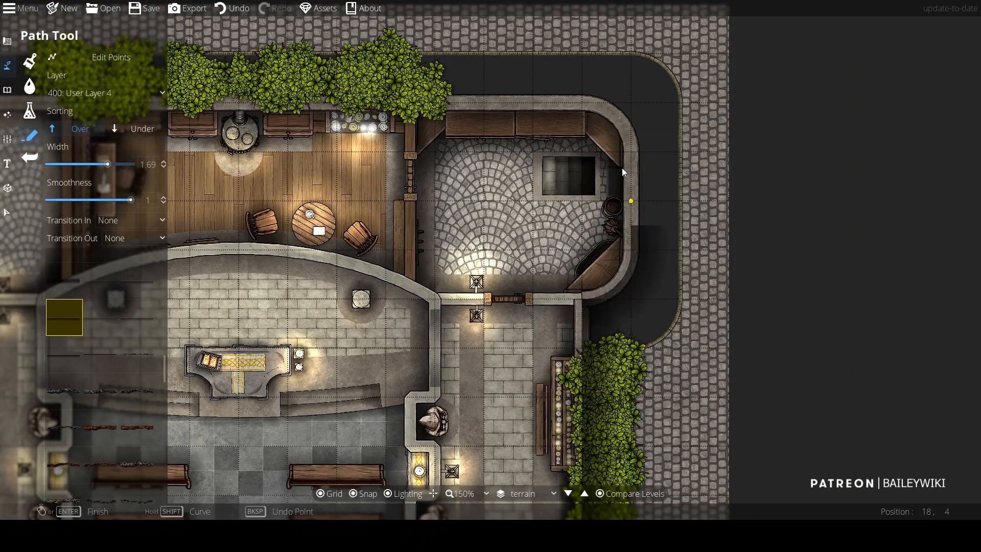
click(629, 152)
drag(588, 93, 599, 236)
click(642, 240)
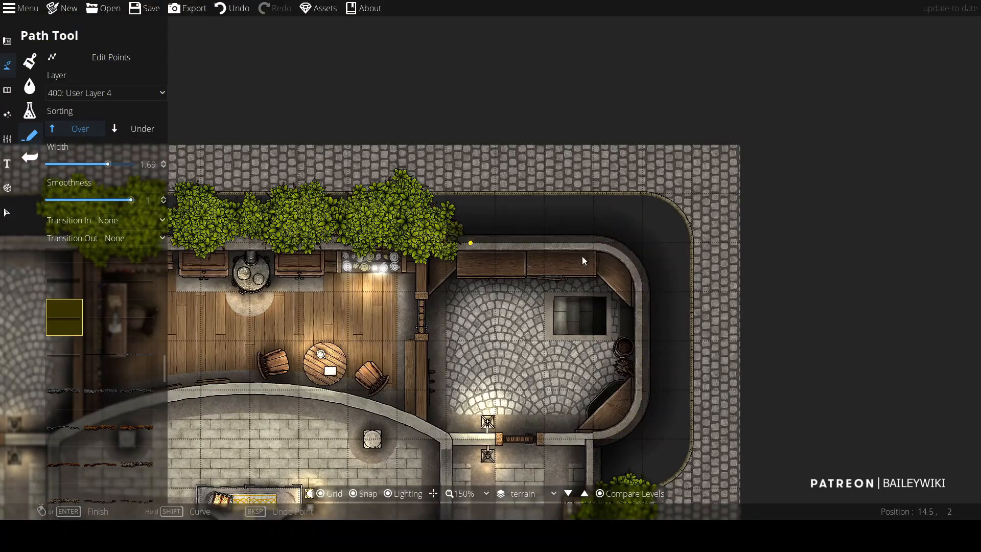
drag(474, 245, 731, 250)
drag(263, 248, 494, 248)
click(394, 246)
right_click(394, 245)
Step: Load Dirt A 03 into the first terrain brush slot and enable the terrain brush
scroll(639, 271, down, 1)
scroll(550, 286, down, 2)
drag(604, 387, 500, 365)
scroll(423, 243, up, 1)
click(31, 56)
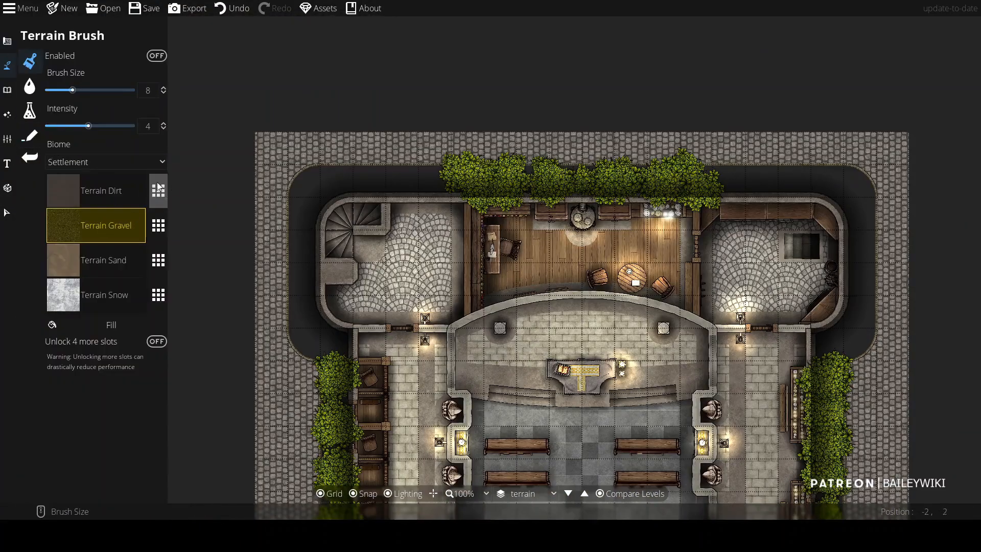
click(162, 188)
scroll(249, 315, down, 10)
scroll(249, 316, down, 15)
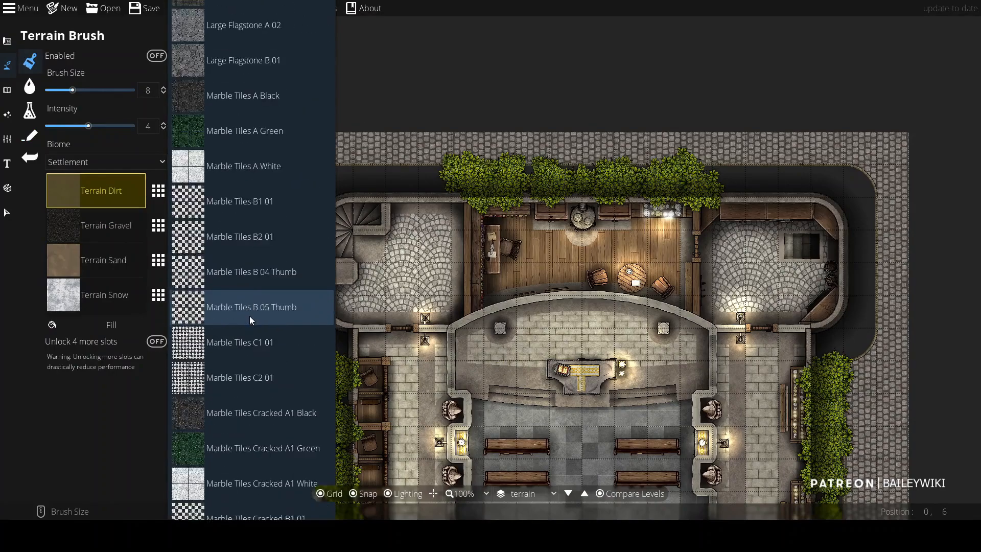
scroll(249, 315, up, 4)
scroll(249, 314, down, 15)
scroll(249, 314, down, 20)
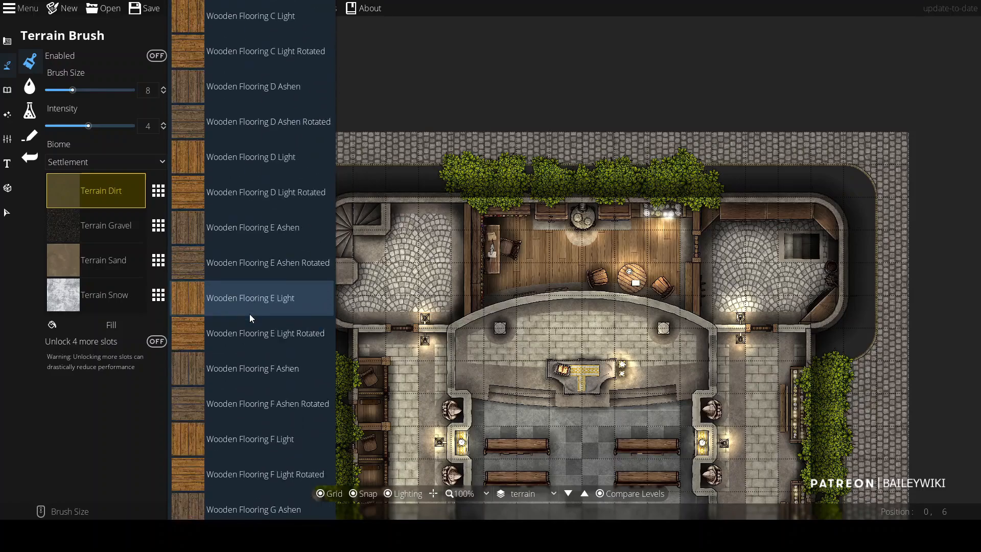
click(241, 279)
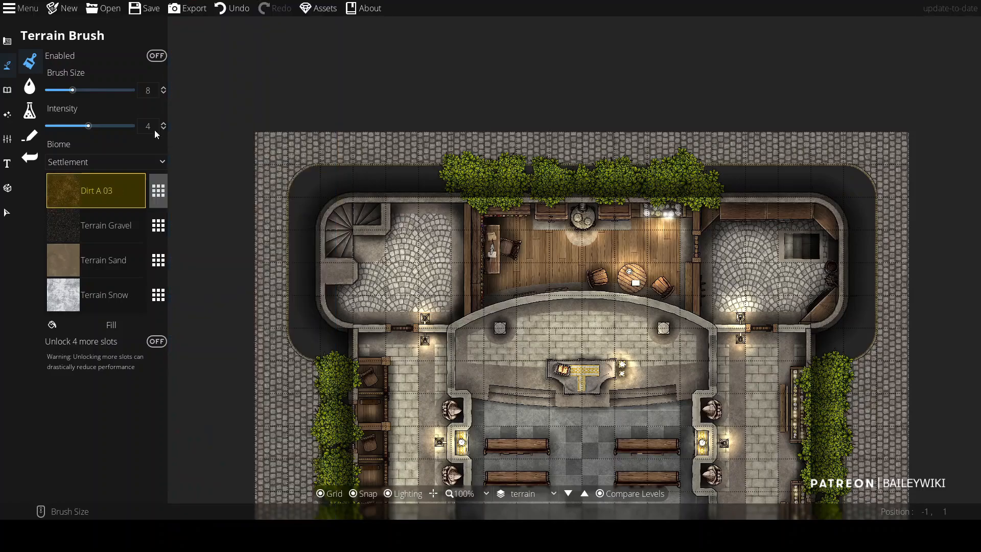
click(156, 56)
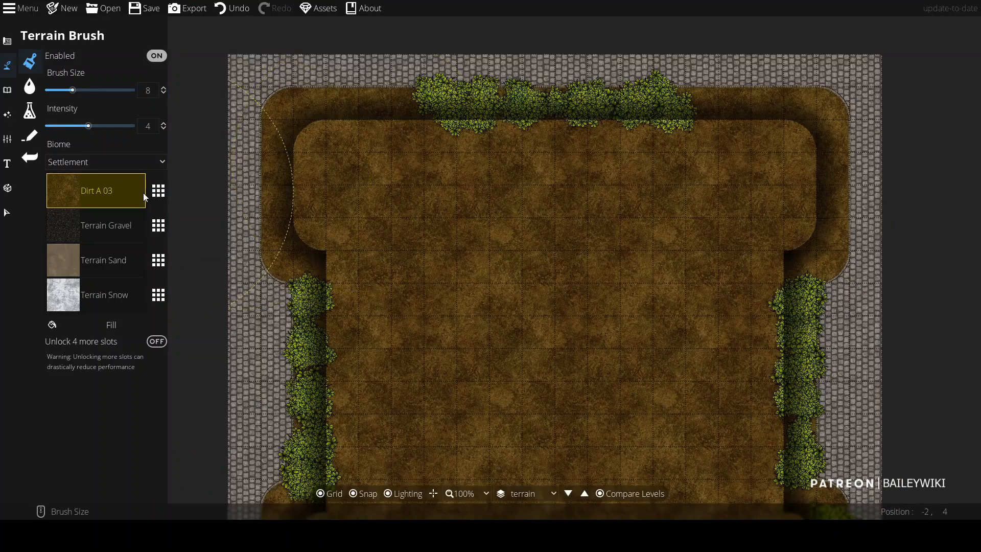
Step: Load Grass A 06 into the second terrain slot and set the brush size to 2
click(159, 225)
scroll(228, 338, down, 10)
scroll(230, 336, down, 20)
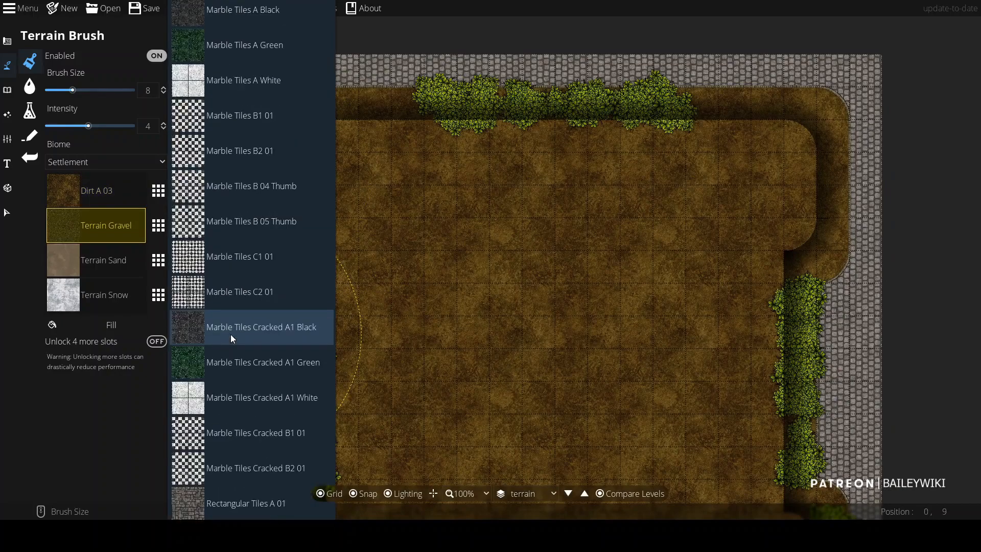
scroll(226, 358, down, 20)
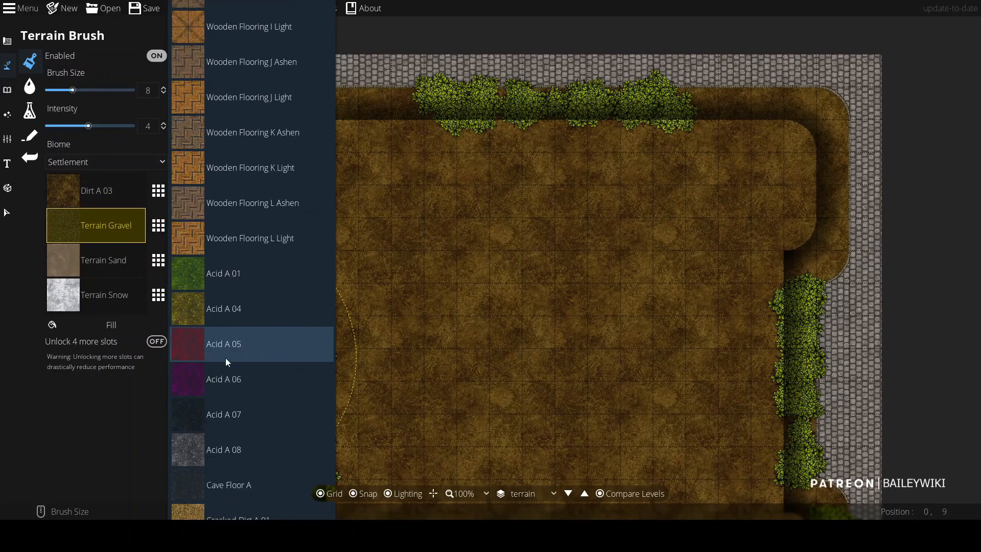
click(226, 200)
scroll(261, 120, down, 6)
mouse_move(280, 95)
mouse_down()
mouse_move(259, 180)
mouse_move(265, 243)
mouse_move(283, 91)
mouse_move(379, 91)
mouse_up()
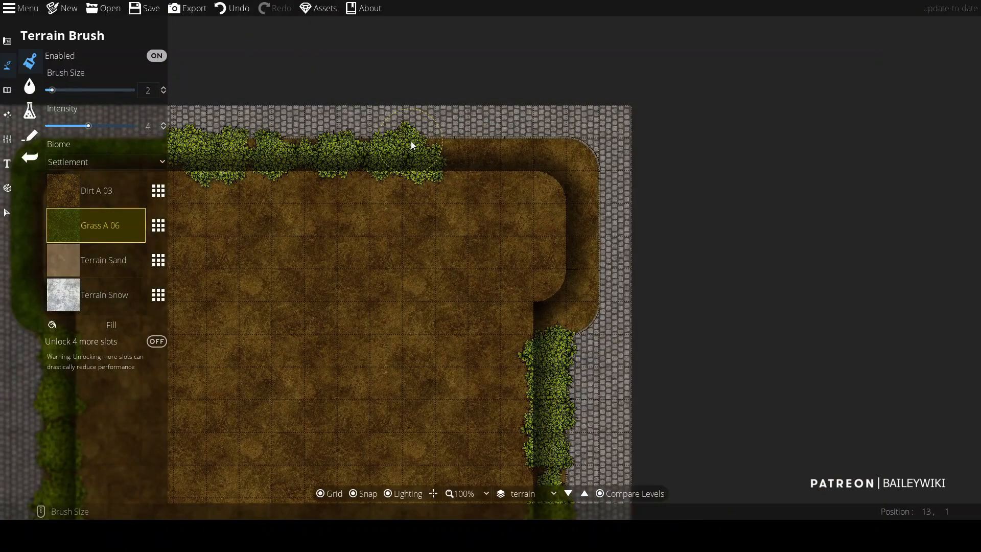
Step: Paint grass along the ground strip between the building and the street curbs
mouse_move(410, 141)
mouse_down()
mouse_move(596, 170)
mouse_move(540, 327)
mouse_up()
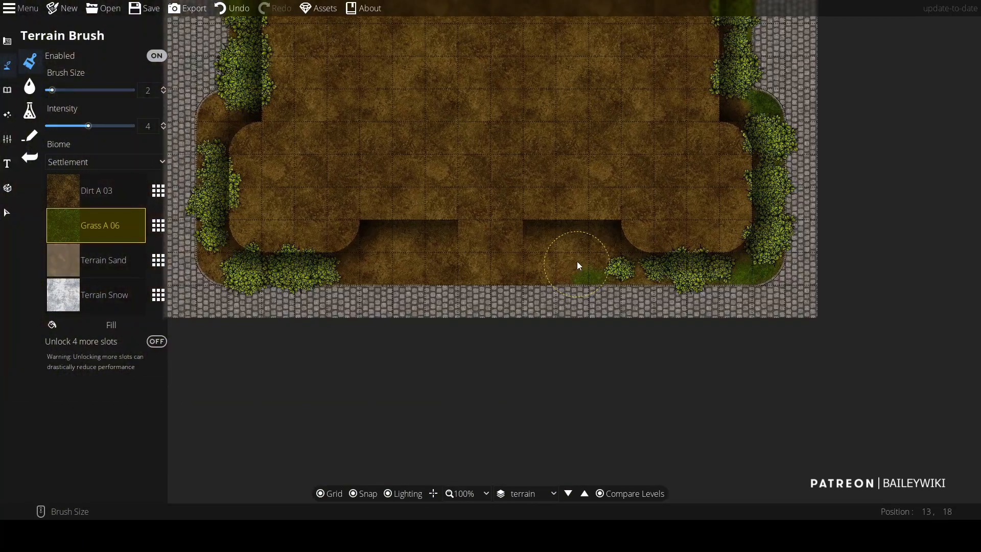
drag(578, 266, 541, 283)
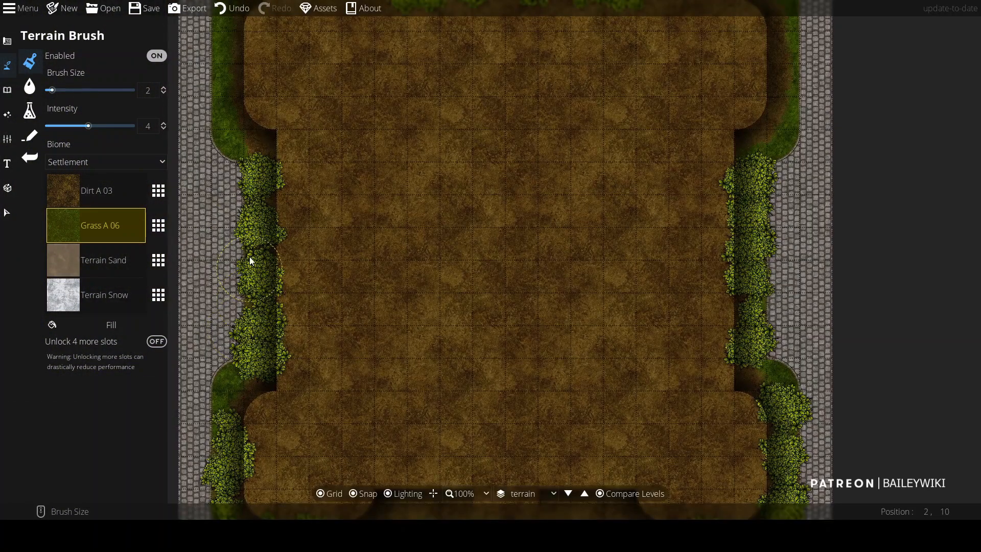
scroll(324, 156, down, 2)
drag(332, 147, 315, 239)
scroll(297, 210, up, 3)
drag(539, 92, 488, 193)
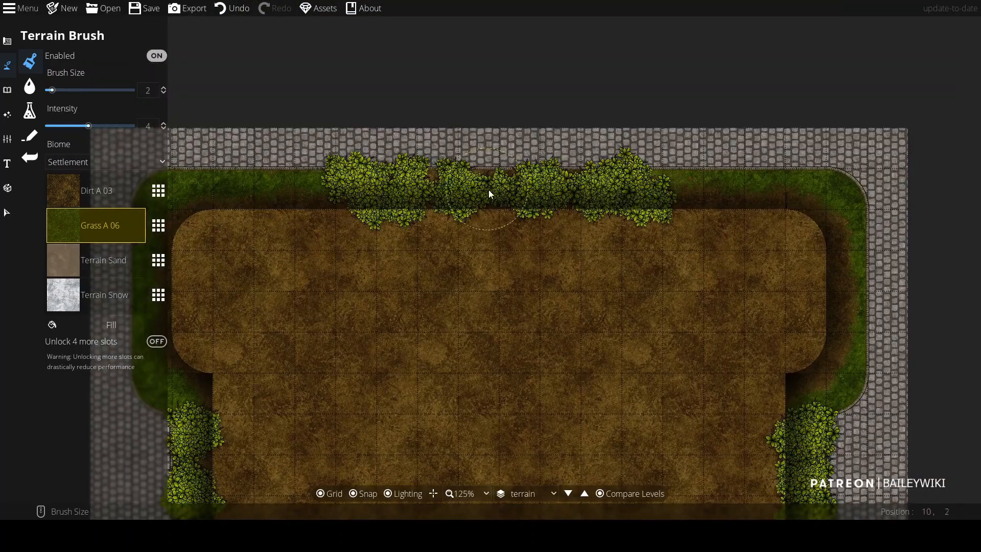
Step: Switch to the Scatter tool and select the bush shadow assets from the library
click(7, 90)
click(50, 63)
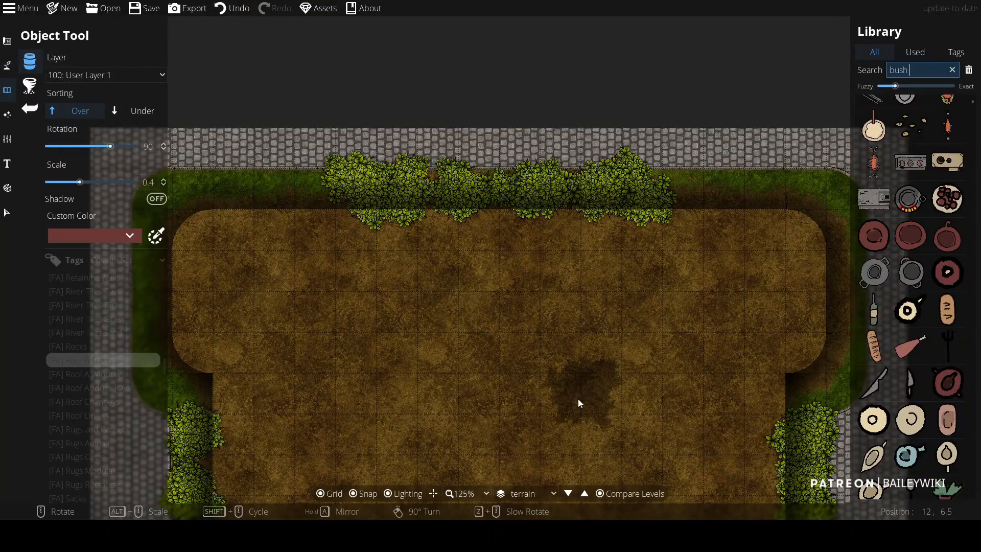
click(30, 86)
click(928, 70)
key(Return)
click(949, 236)
shift+click(948, 345)
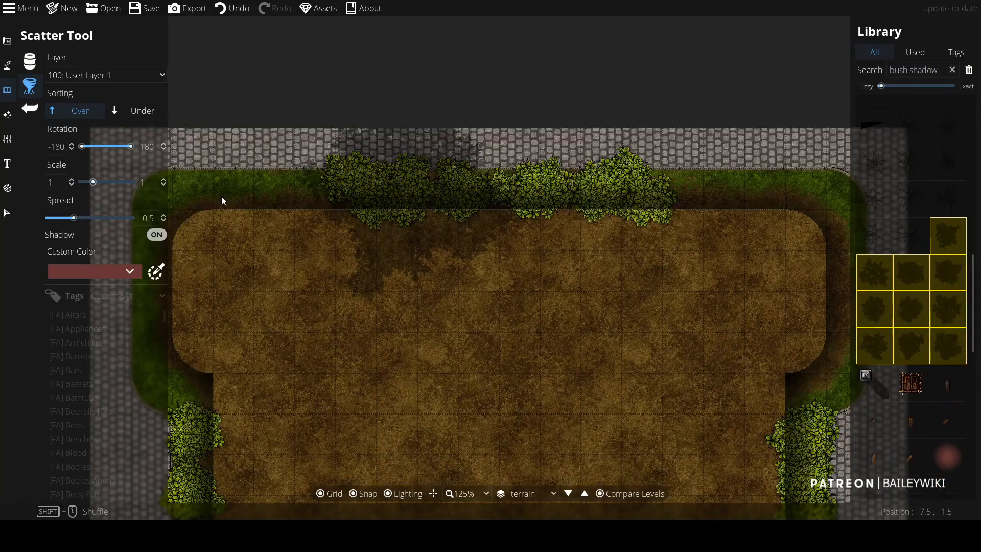
Step: Set the scatter scale to 0.22, turn shadows off and sort scattered items under
drag(93, 182, 82, 182)
click(156, 235)
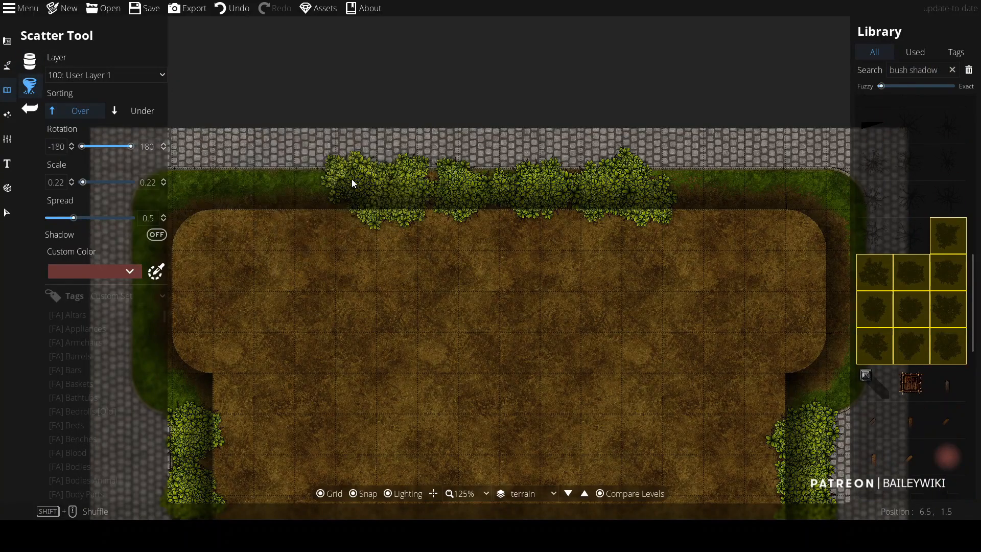
click(142, 111)
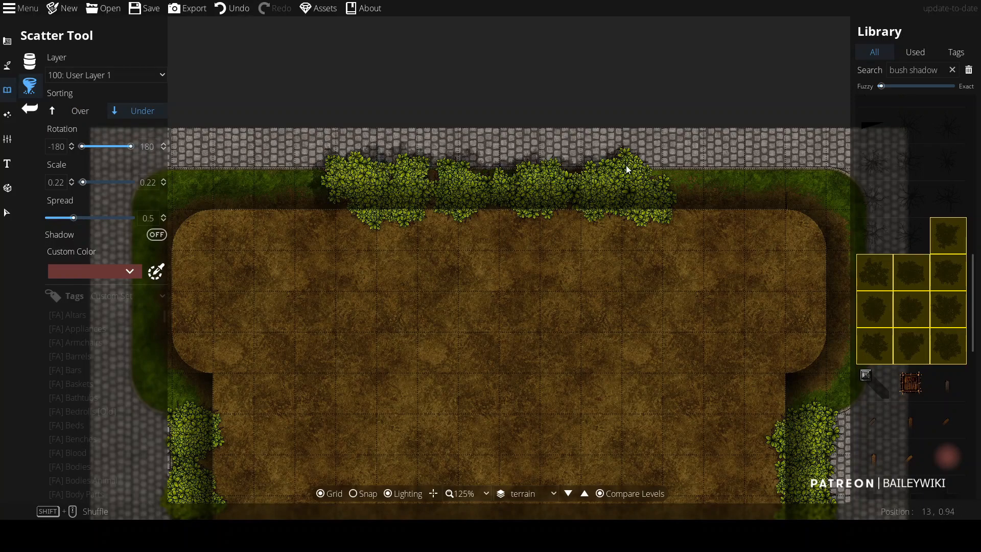
Step: Scatter bush shadows beneath the bushes along the top and down the left side
drag(677, 223, 414, 123)
drag(504, 169, 487, 379)
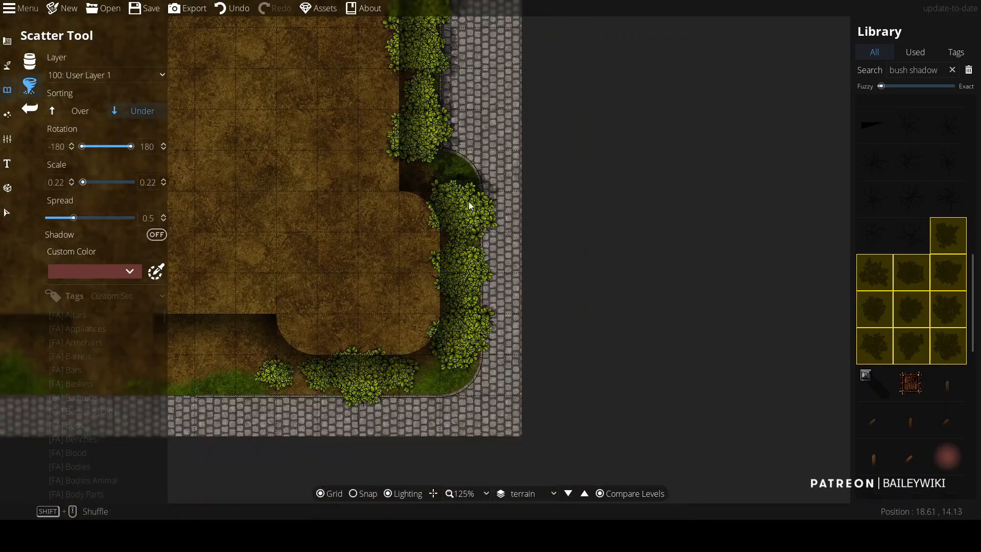
drag(468, 201, 475, 292)
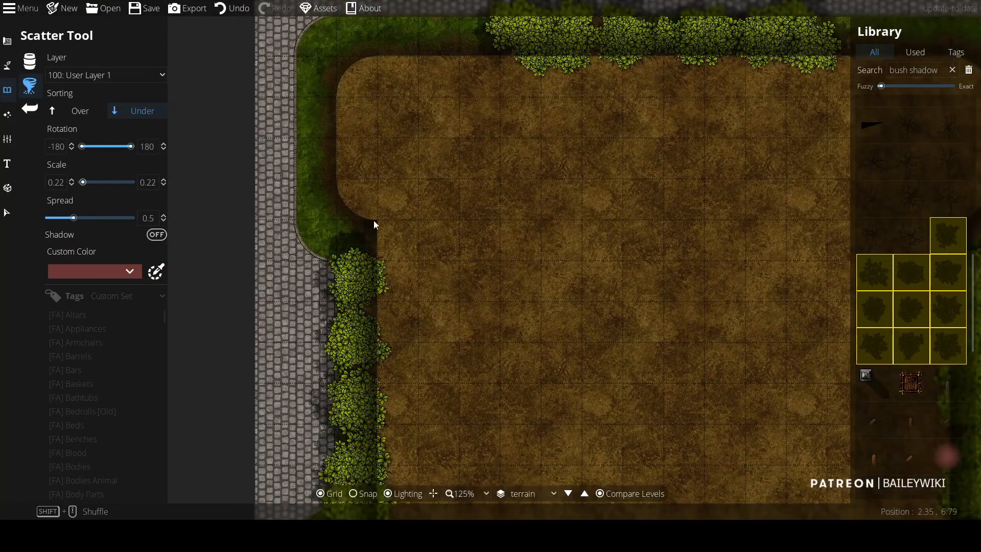
scroll(373, 220, down, 5)
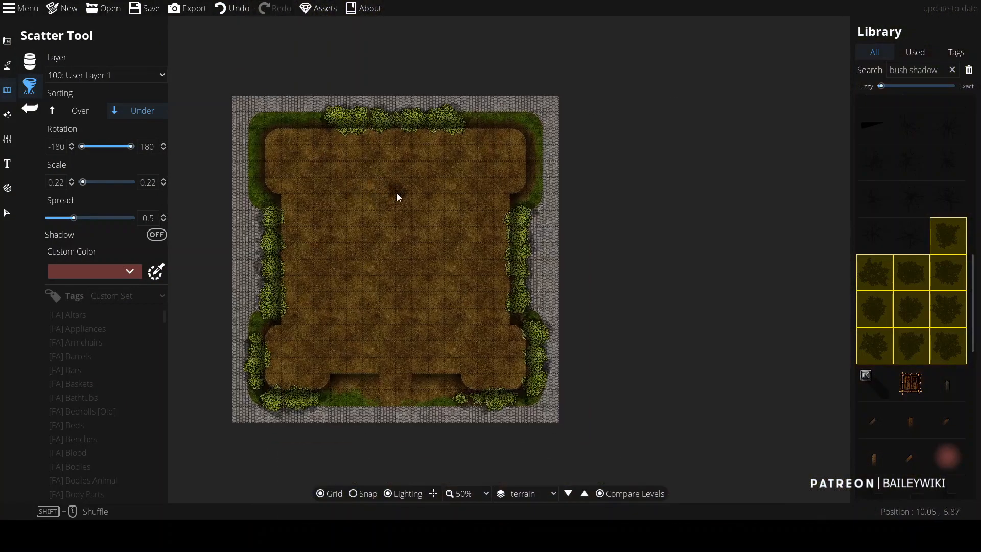
Step: Switch the working level to Ground and toggle level comparison
click(569, 494)
click(537, 494)
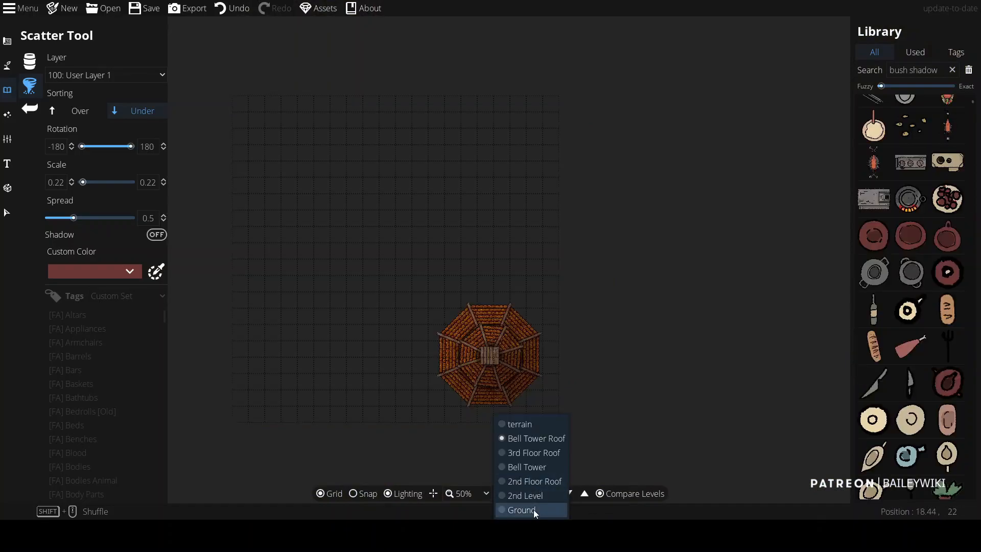
click(534, 510)
click(610, 494)
click(503, 295)
scroll(350, 222, up, 5)
scroll(645, 185, down, 2)
drag(361, 335, 444, 92)
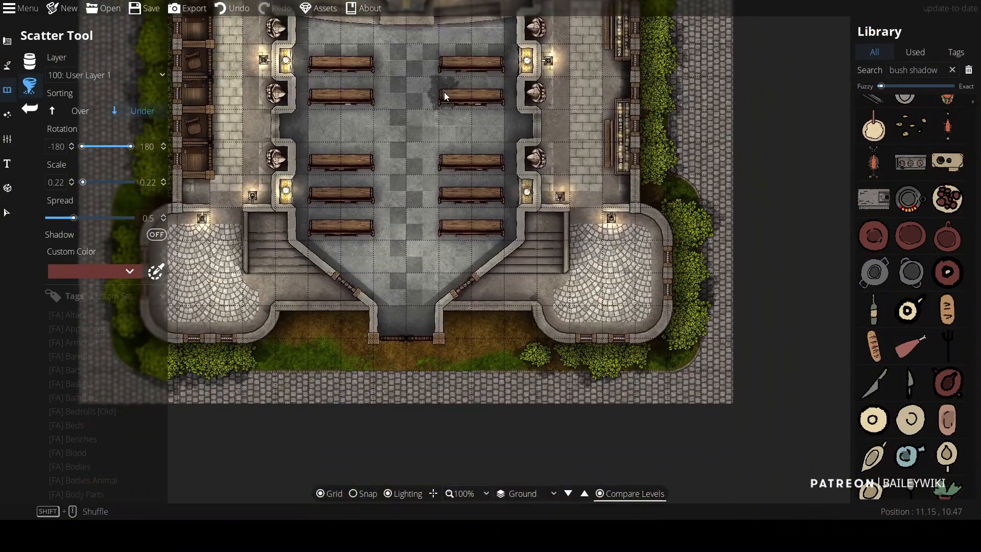
scroll(481, 323, up, 1)
scroll(483, 328, down, 1)
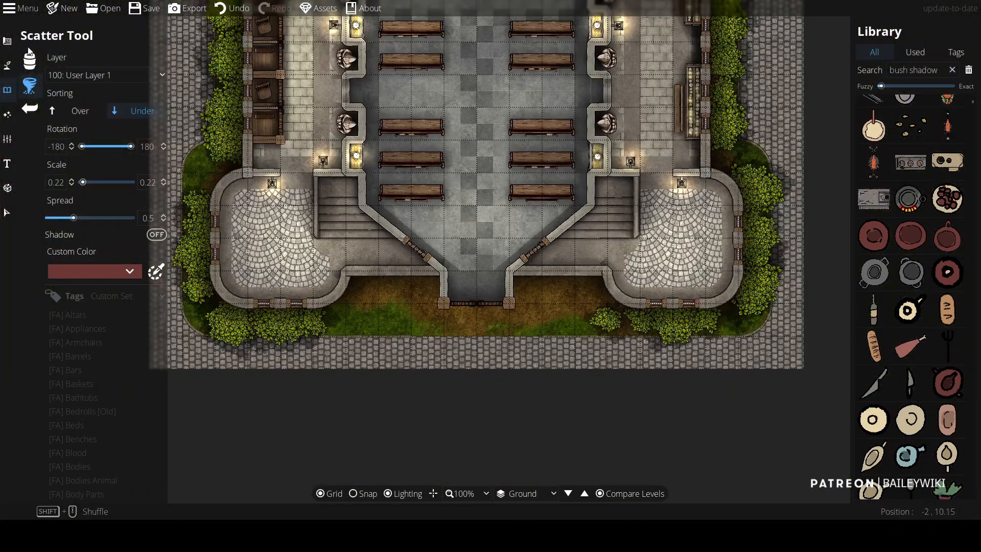
Step: Pick the Pattern Shape tool with a grey stone pattern and draw a rectangular walkway from the entrance to the street
click(8, 43)
click(65, 162)
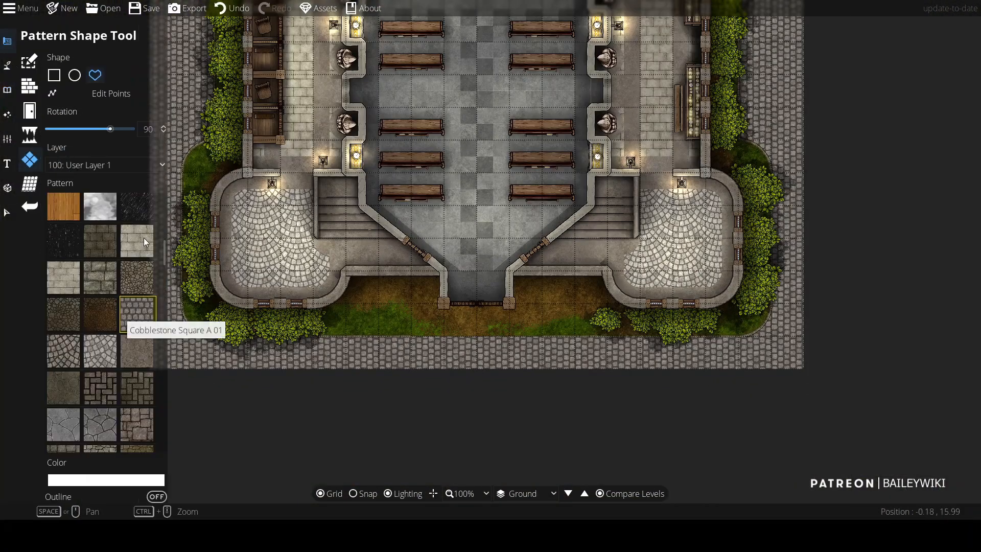
scroll(128, 388, up, 5)
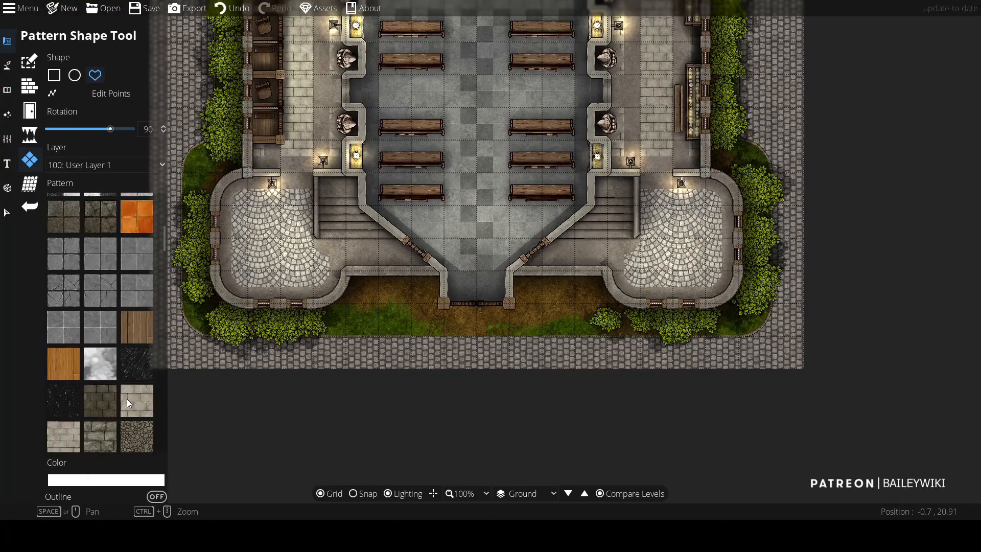
drag(165, 232, 165, 416)
click(98, 424)
click(54, 75)
scroll(400, 338, up, 3)
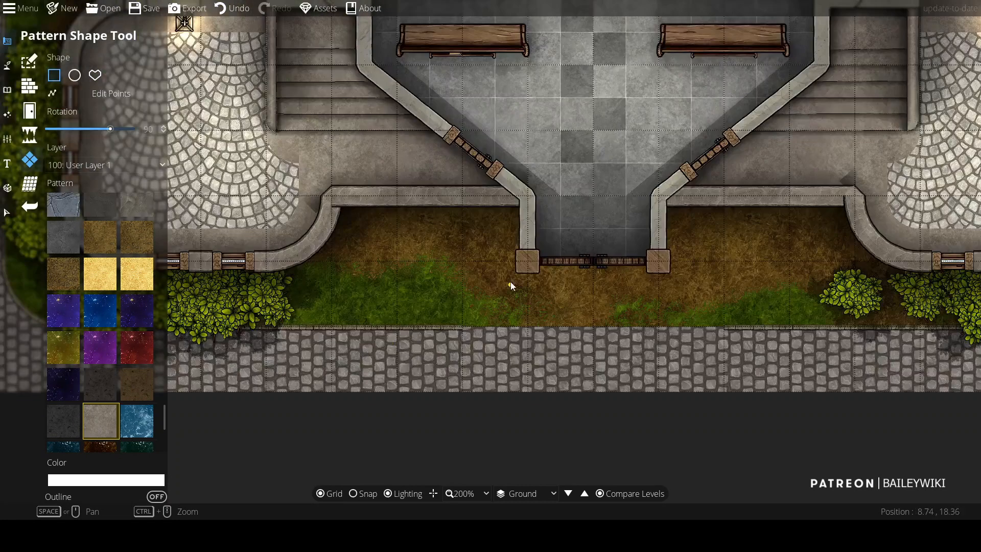
drag(500, 300, 318, 232)
Step: Try dragging the walkway's edit points outward across the front lawns on both sides
click(95, 76)
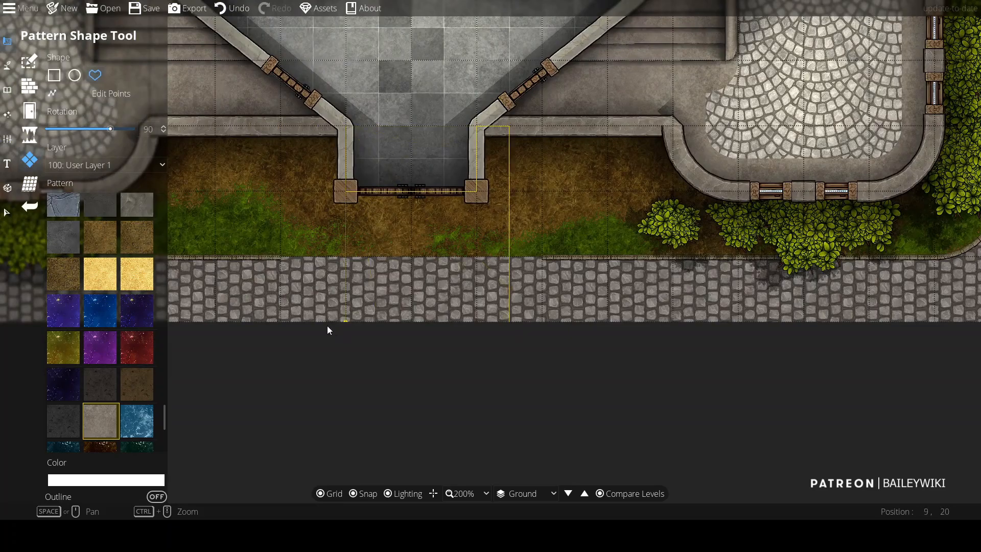
click(328, 143)
scroll(410, 247, down, 3)
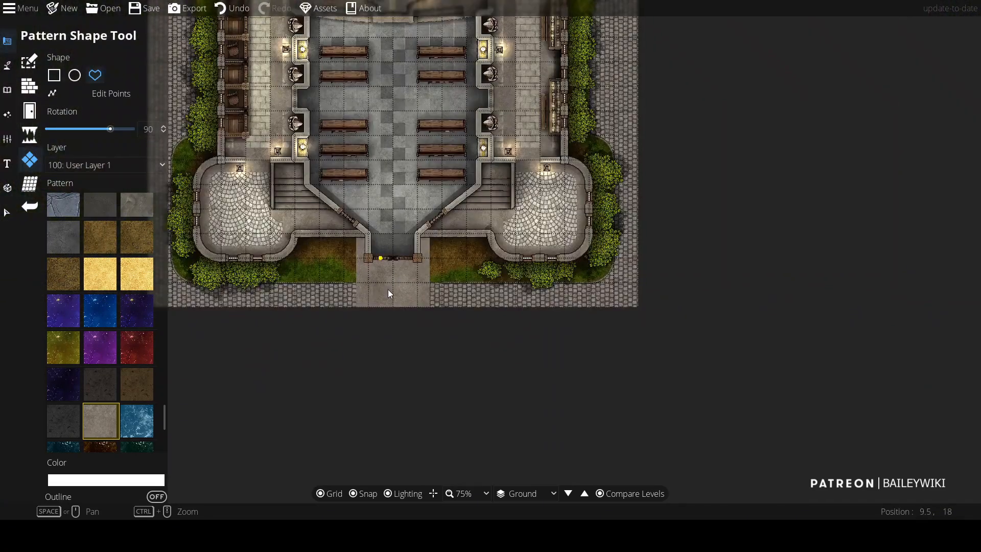
scroll(415, 186, up, 4)
scroll(404, 205, down, 2)
click(97, 97)
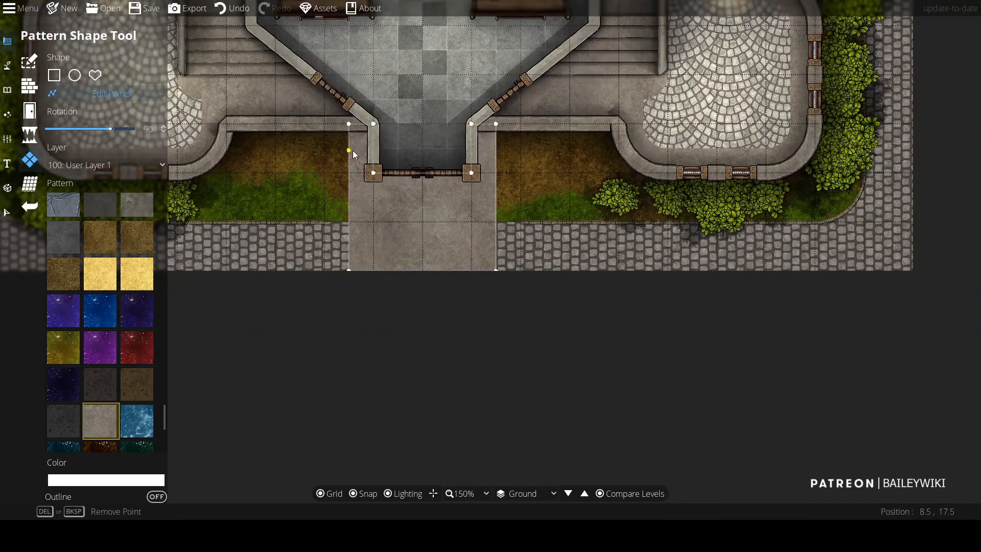
drag(350, 151, 225, 153)
drag(282, 206, 226, 125)
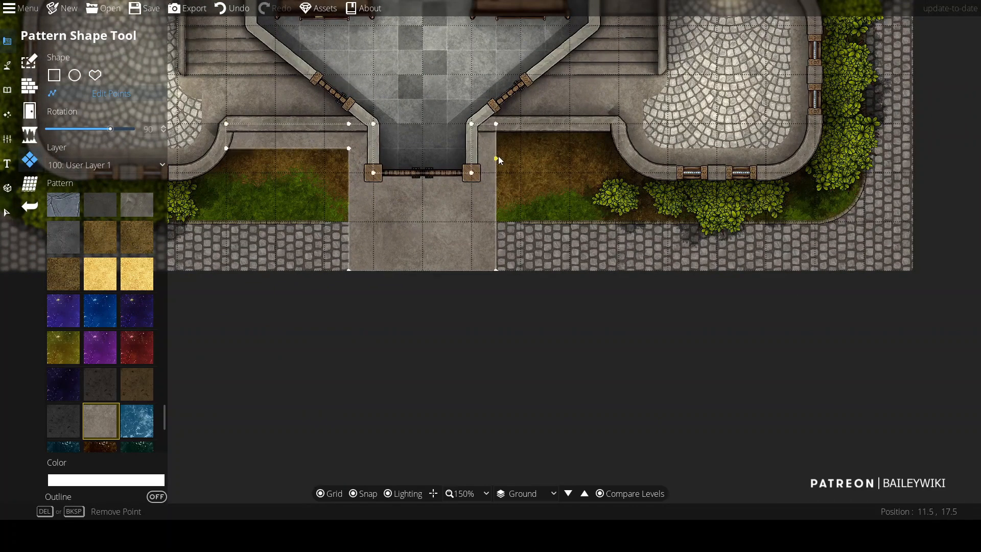
drag(497, 159, 601, 149)
drag(547, 207, 496, 146)
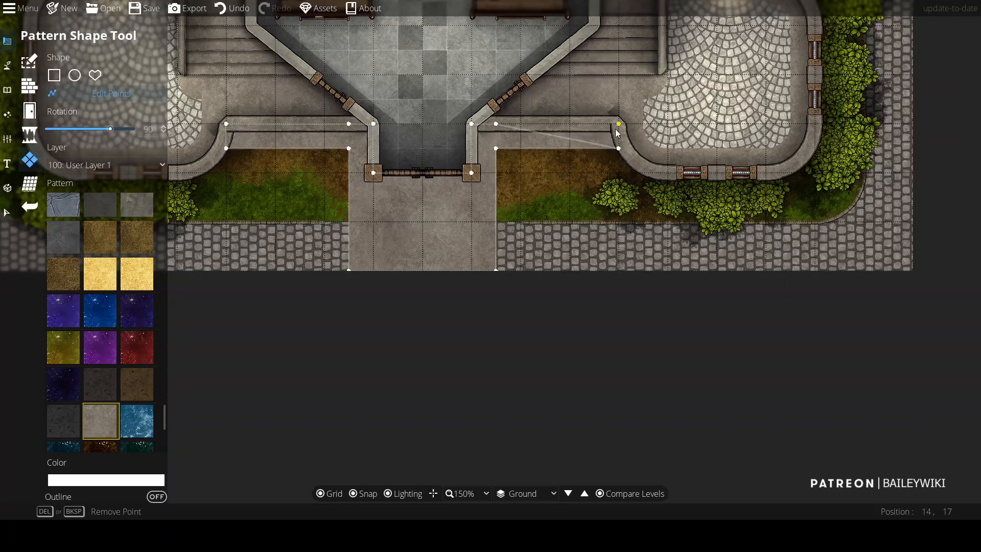
scroll(416, 263, down, 1)
scroll(362, 234, up, 1)
scroll(310, 203, up, 1)
drag(293, 183, 374, 177)
scroll(326, 240, down, 1)
key(ctrl+z)
key(ctrl+z)
key(ctrl+z)
key(ctrl+z)
key(ctrl+z)
key(ctrl+z)
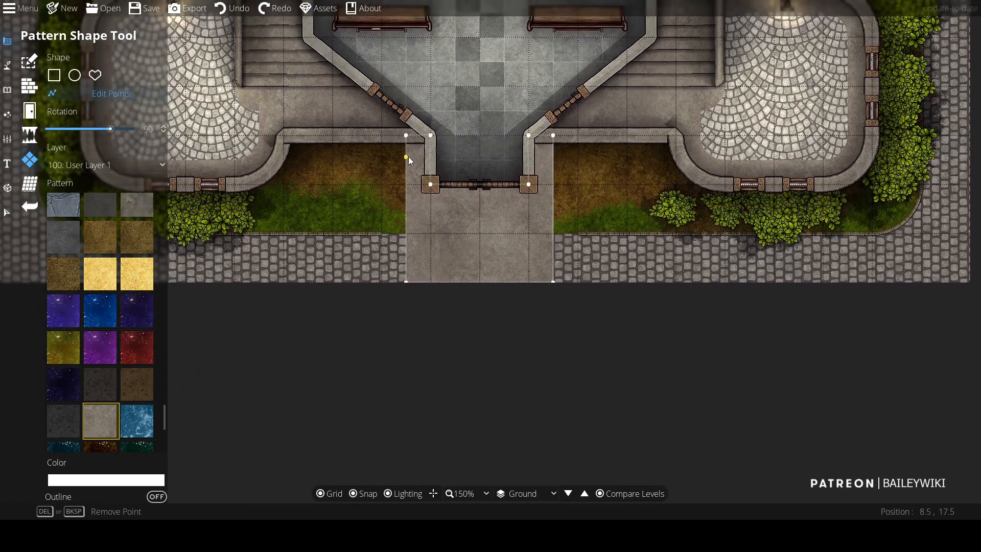
Step: Reshape the walkway's points so it runs straight from the door posts down to the street, then switch to Select
drag(409, 136, 413, 185)
drag(556, 138, 556, 185)
drag(554, 281, 532, 282)
drag(556, 185, 531, 185)
drag(408, 185, 433, 185)
drag(407, 282, 432, 282)
drag(591, 193, 529, 244)
scroll(489, 273, up, 1)
drag(244, 324, 310, 319)
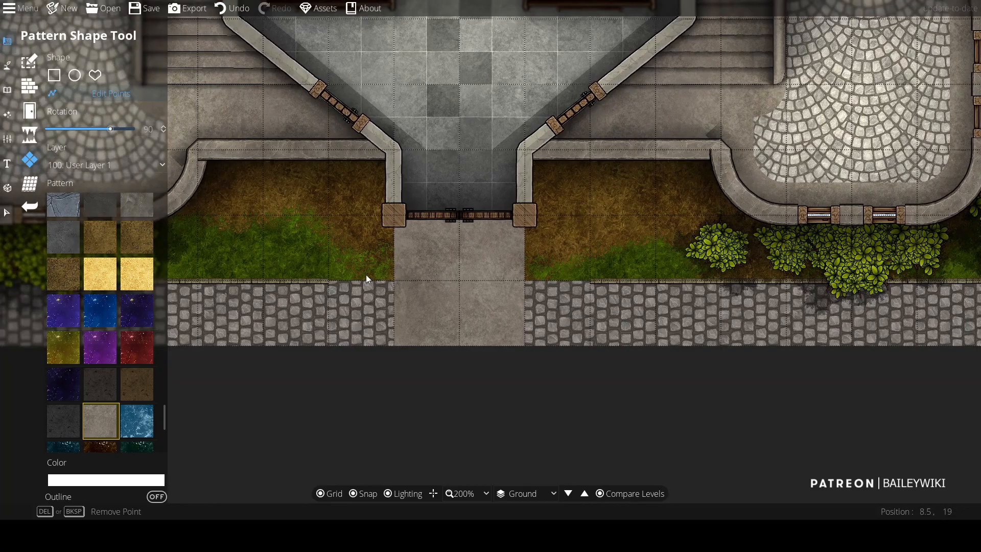
key(v)
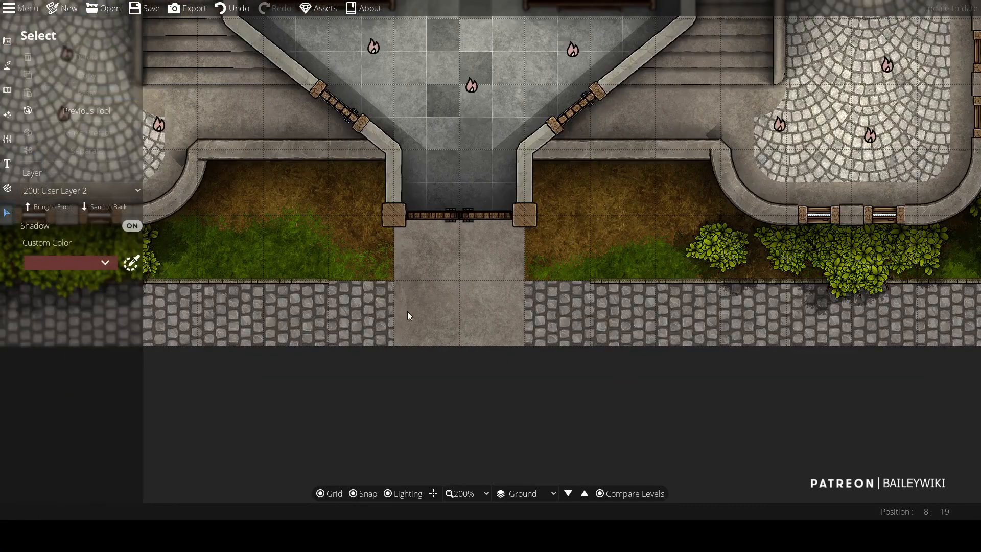
Step: Delete the selected shape and draw a 2 by 1.5 rectangle below the entrance with the Pattern Shape tool
click(439, 300)
key(Delete)
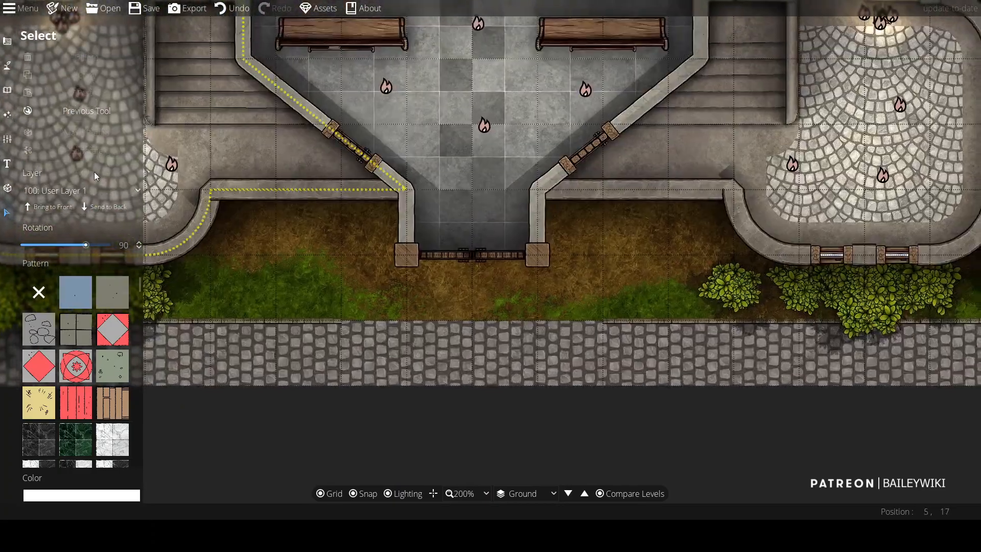
click(7, 41)
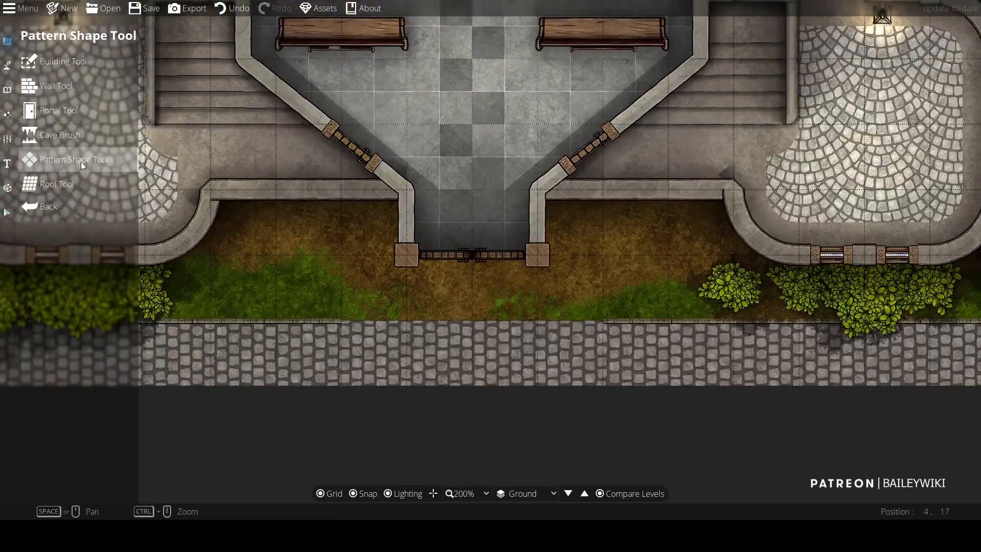
drag(407, 256, 530, 372)
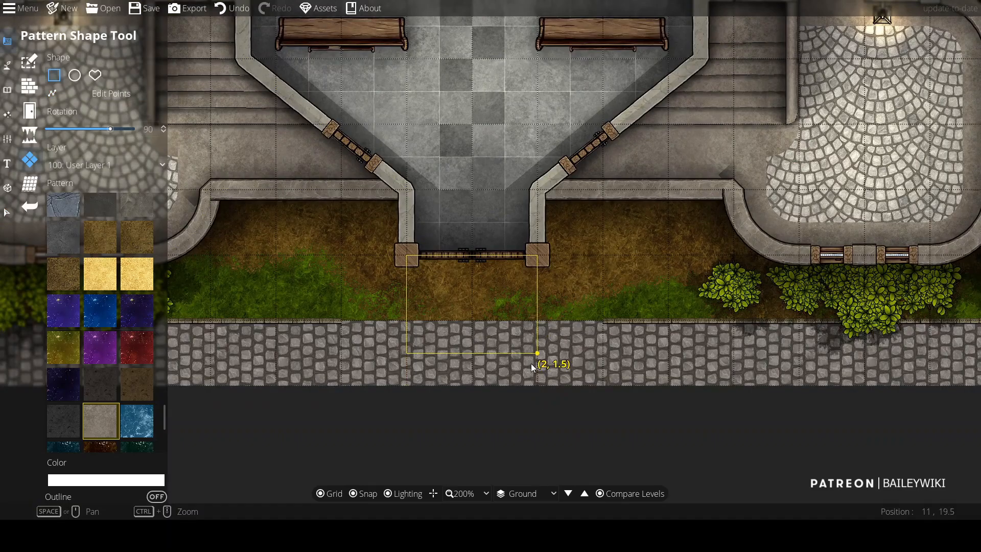
Step: Pick a cobblestone pattern and draw curved cobblestone fills at both lawn corners where the walkway meets the street
scroll(585, 347, up, 1)
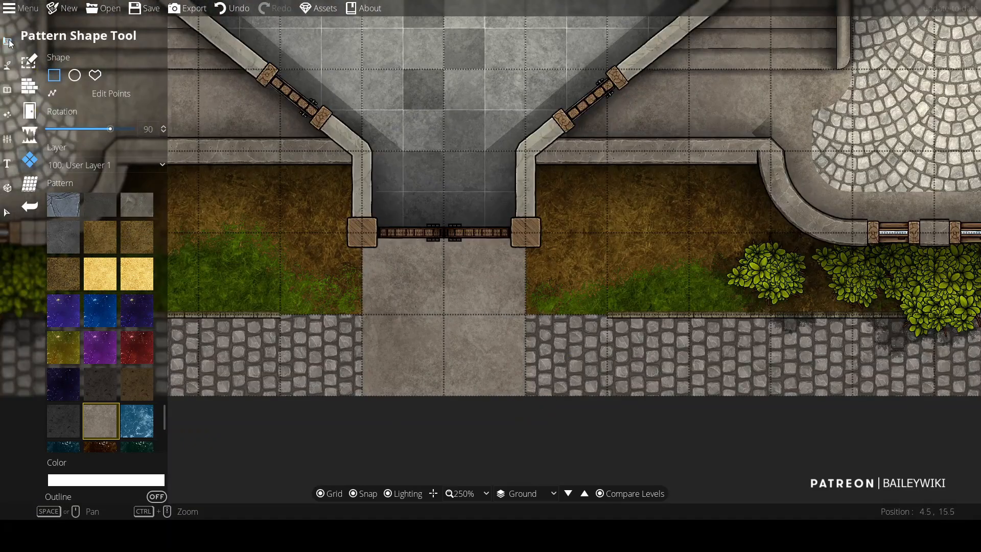
drag(164, 418, 169, 258)
click(137, 296)
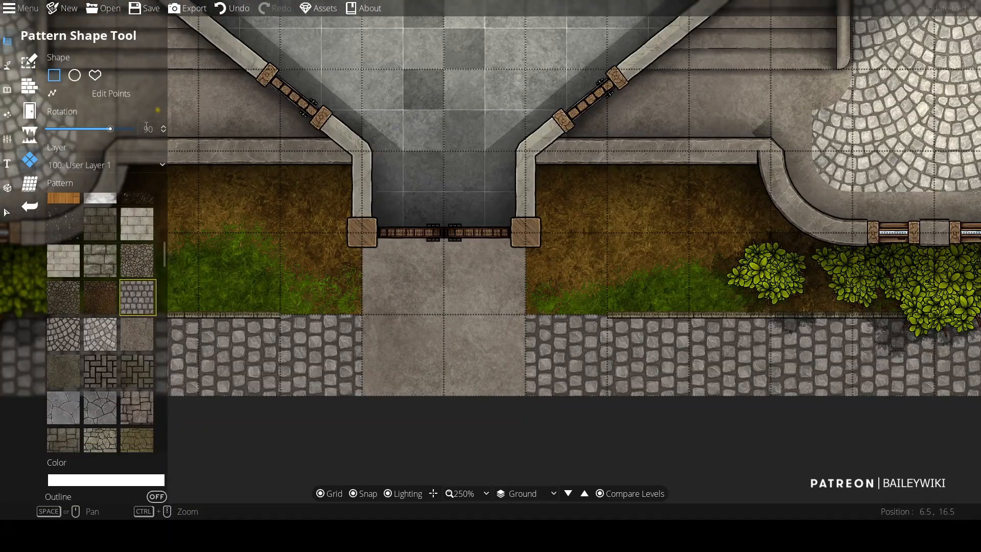
click(363, 315)
click(281, 314)
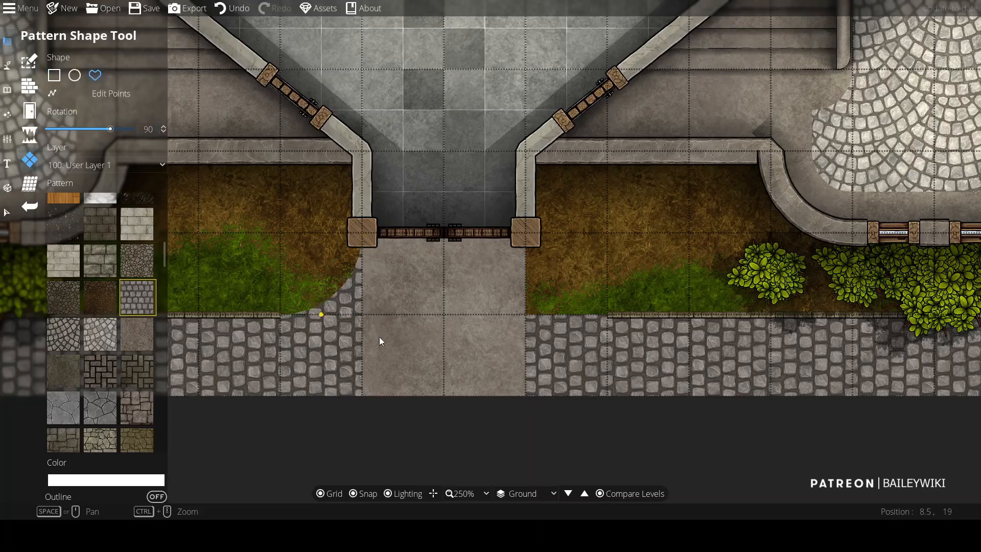
drag(519, 234, 443, 205)
click(455, 274)
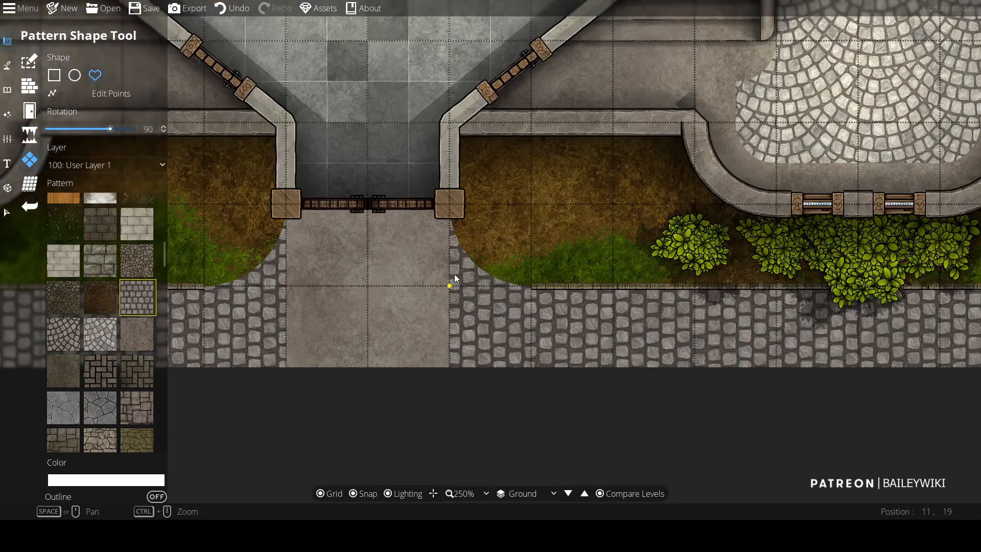
Step: Copy the corner cobblestone shapes and paste them onto the terrain level at both walkway corners
click(7, 65)
click(72, 135)
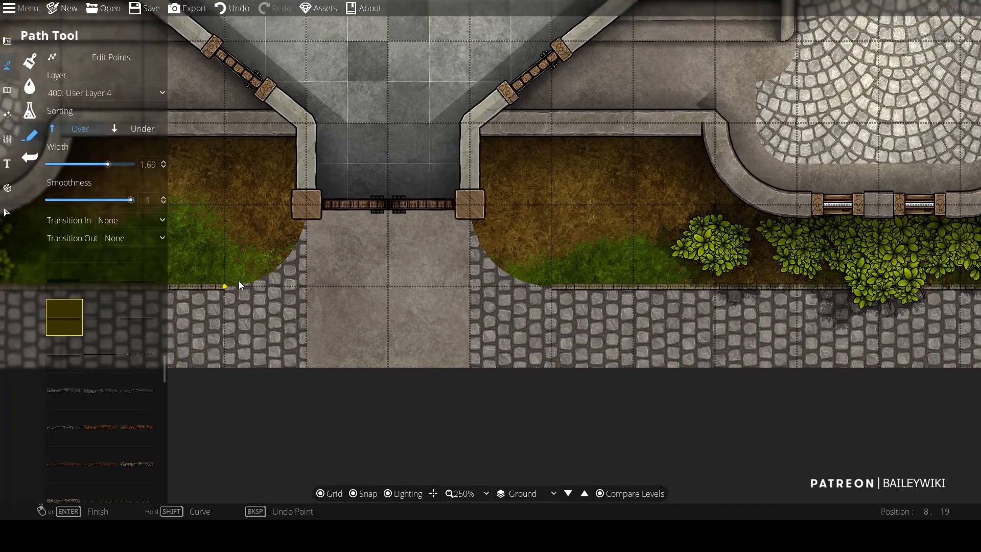
key(v)
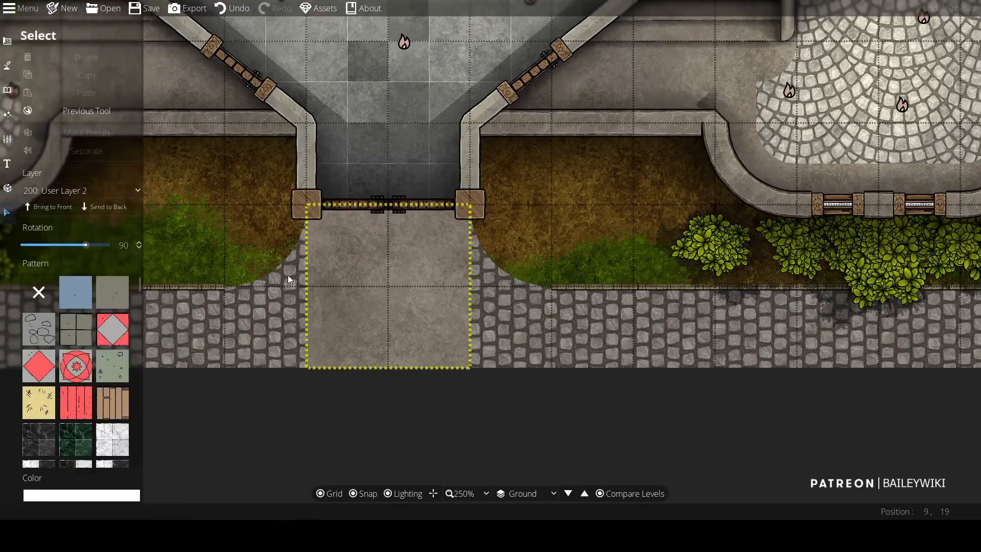
click(283, 274)
key(ctrl+c)
click(526, 493)
click(526, 423)
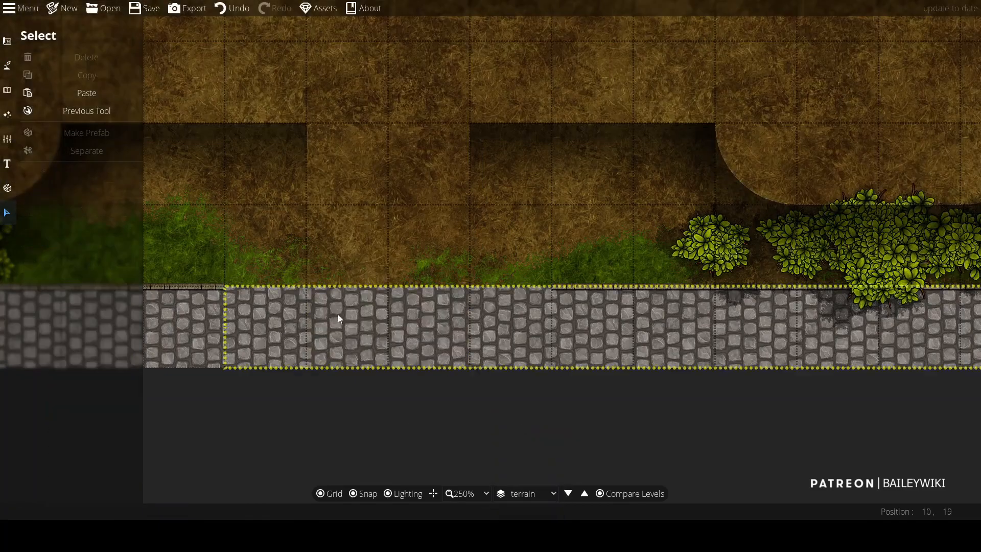
key(ctrl+v)
drag(529, 269, 305, 255)
key(Escape)
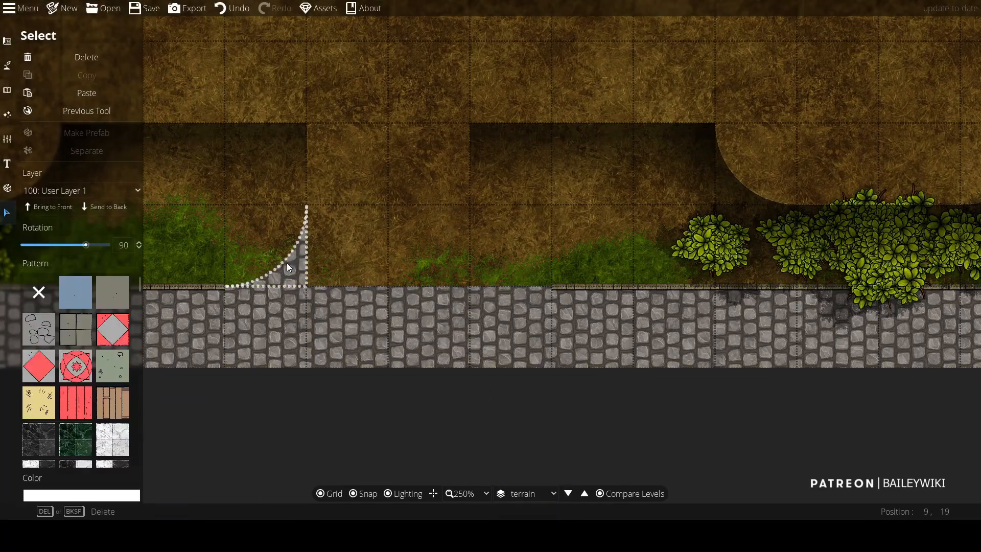
click(526, 493)
click(520, 511)
click(483, 277)
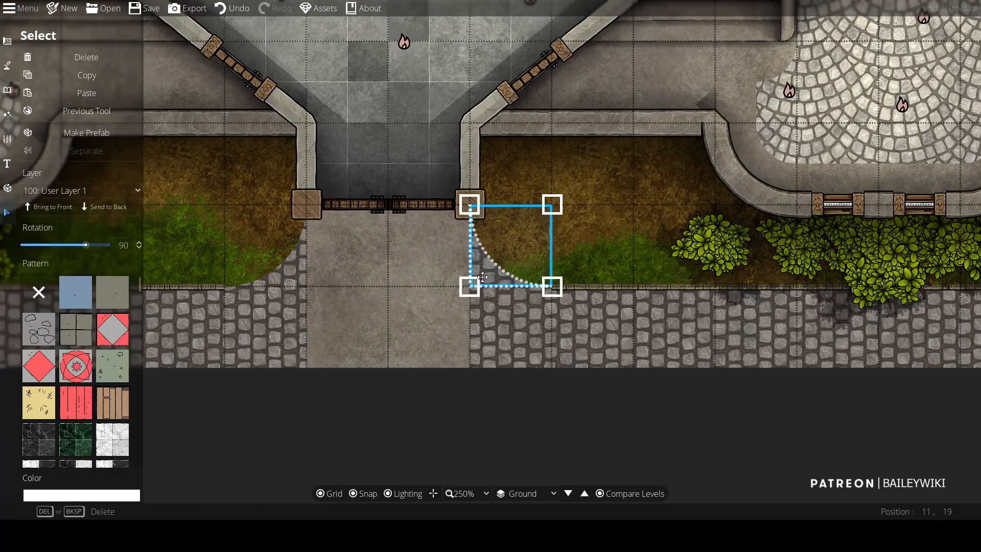
click(585, 498)
click(526, 493)
click(527, 427)
click(455, 322)
key(Escape)
key(ctrl+v)
click(468, 259)
key(Escape)
scroll(411, 357, down, 2)
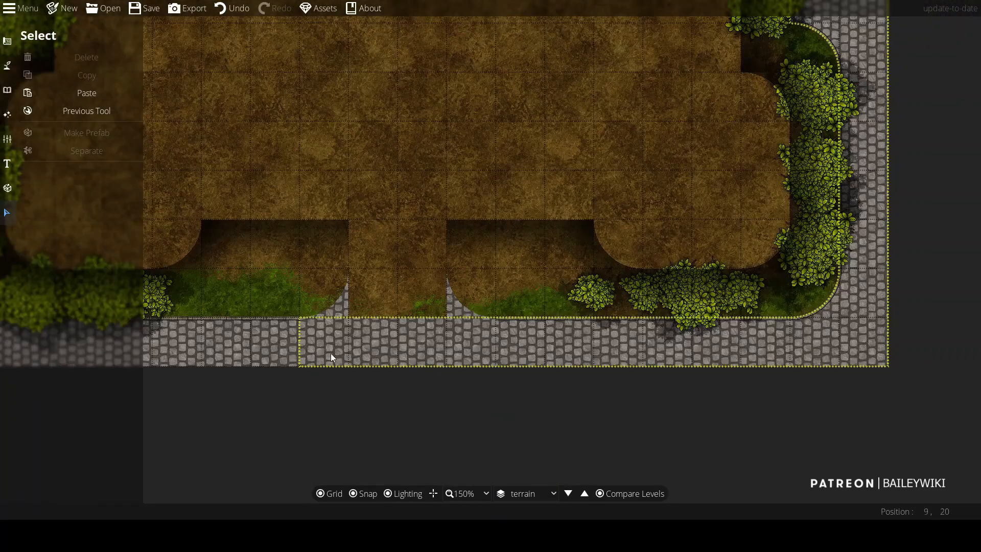
scroll(331, 354, up, 2)
Step: Draw curb paths with the Path tool along both curved lawn corners beside the walkway
click(7, 65)
drag(165, 368, 169, 455)
click(73, 286)
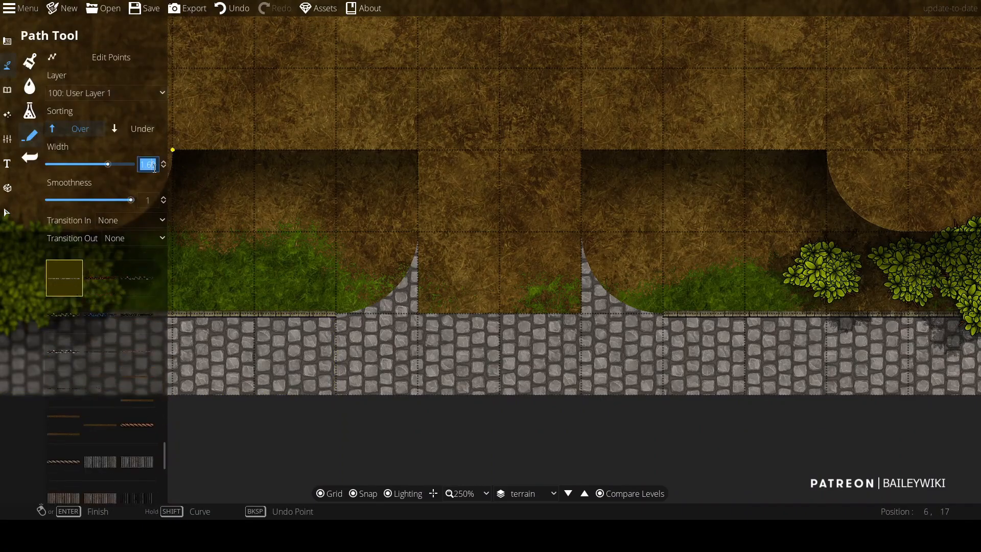
click(328, 313)
click(578, 237)
shift+click(603, 312)
right_click(634, 338)
drag(527, 343, 529, 318)
scroll(529, 318, down, 1)
scroll(529, 318, up, 2)
Step: Edit the terrain cobblestone shape's points so it fills the walkway between the curbs up to the building edge
click(7, 41)
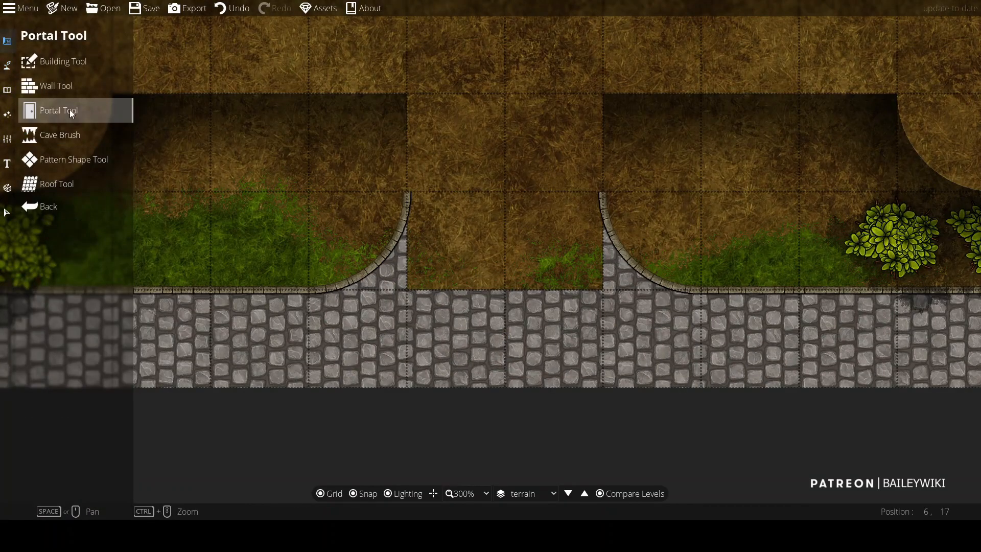
click(44, 161)
click(111, 93)
click(413, 290)
click(597, 291)
drag(505, 288, 410, 199)
drag(505, 240, 593, 204)
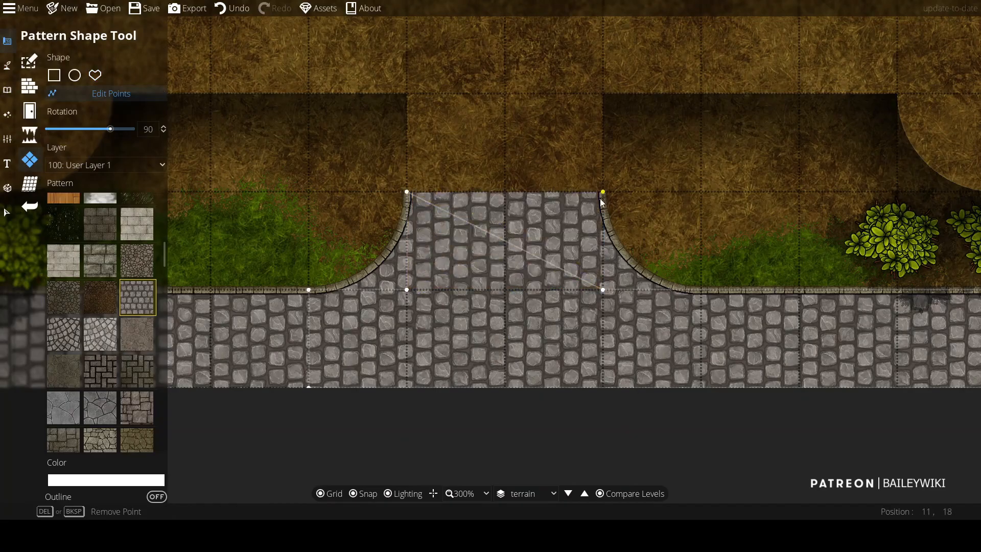
scroll(595, 207, down, 4)
scroll(258, 352, up, 1)
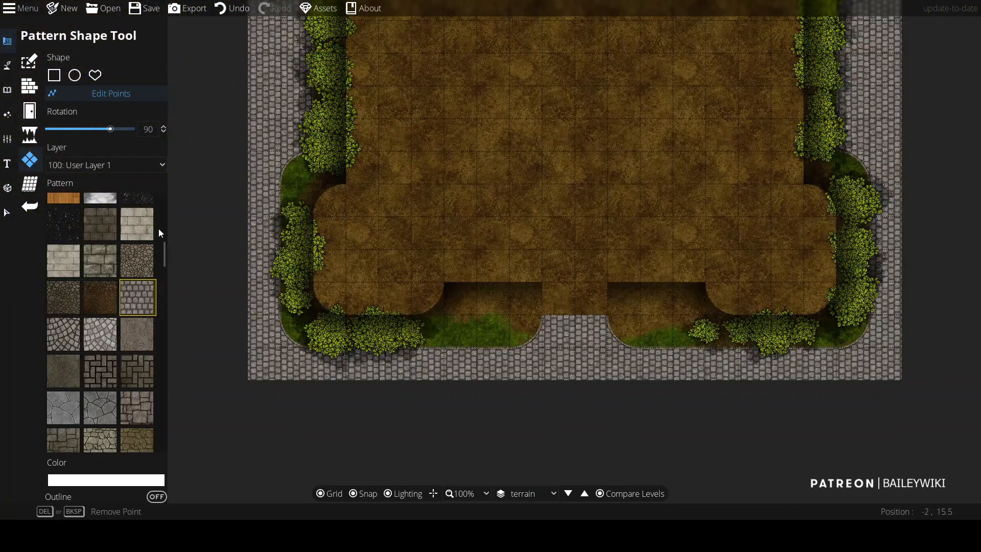
Step: On layer 700: Above Walls, draw a grey stone pattern shape covering the church's footprint on the terrain level
click(134, 164)
click(82, 339)
click(95, 75)
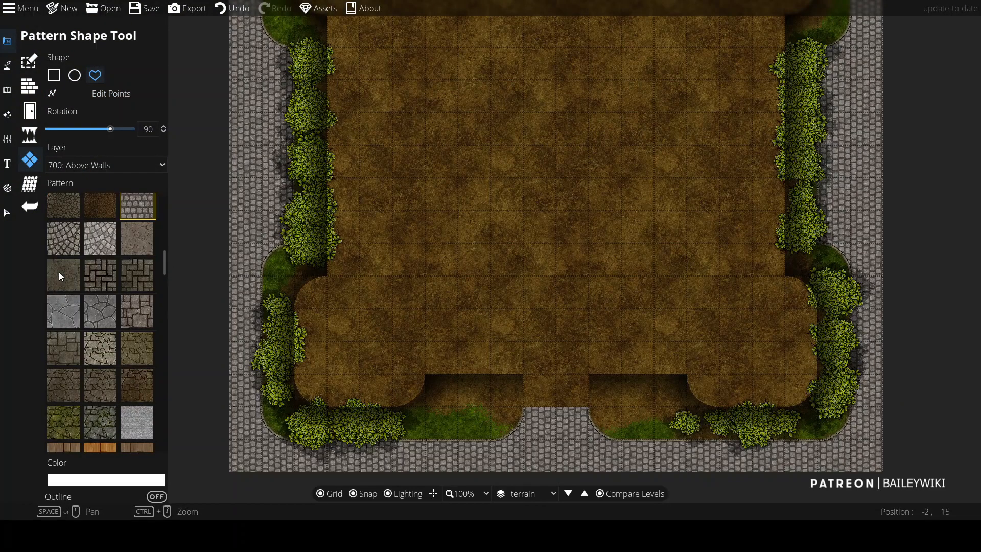
click(59, 276)
scroll(334, 314, up, 5)
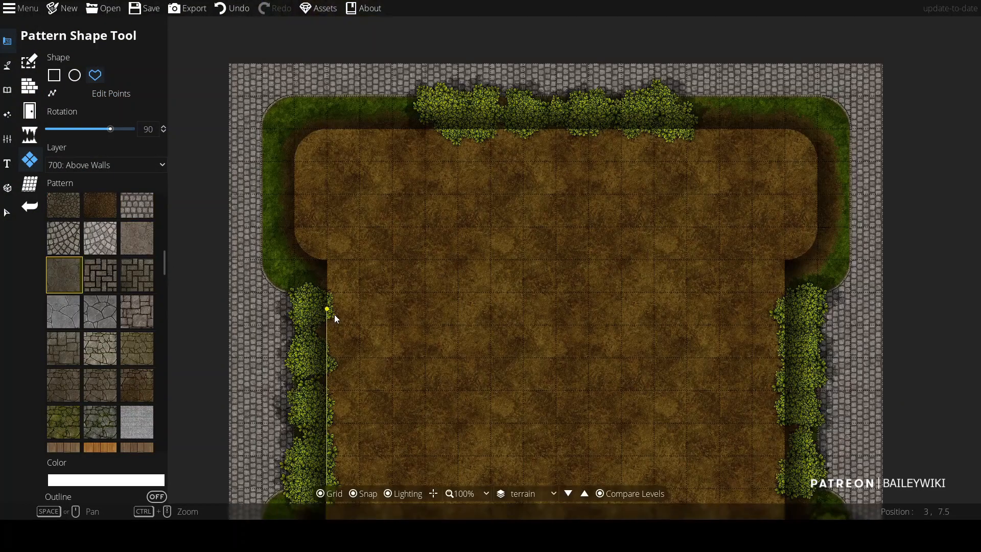
click(816, 123)
click(816, 220)
click(784, 253)
drag(783, 477, 694, 143)
click(695, 181)
click(733, 280)
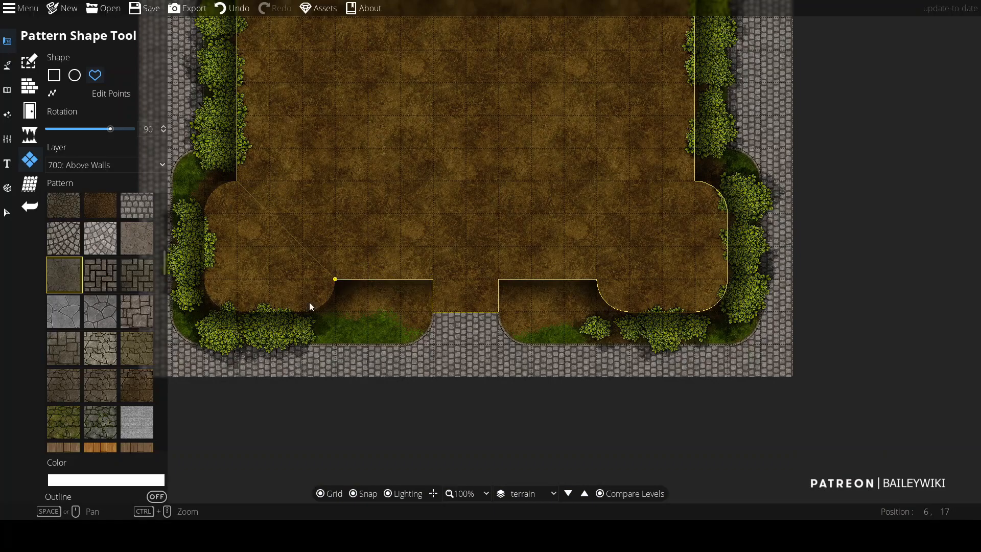
click(345, 312)
click(237, 312)
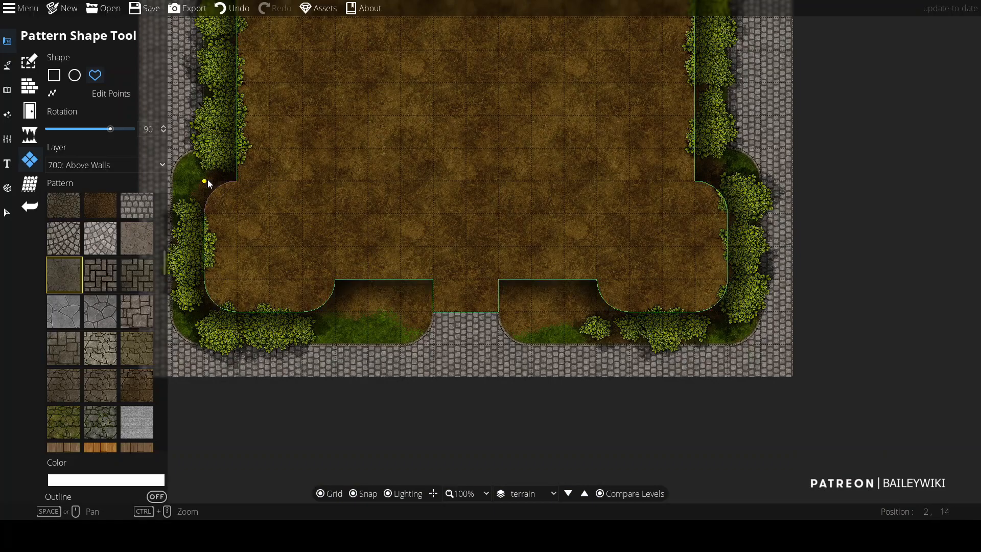
scroll(400, 112, up, 5)
scroll(418, 247, down, 5)
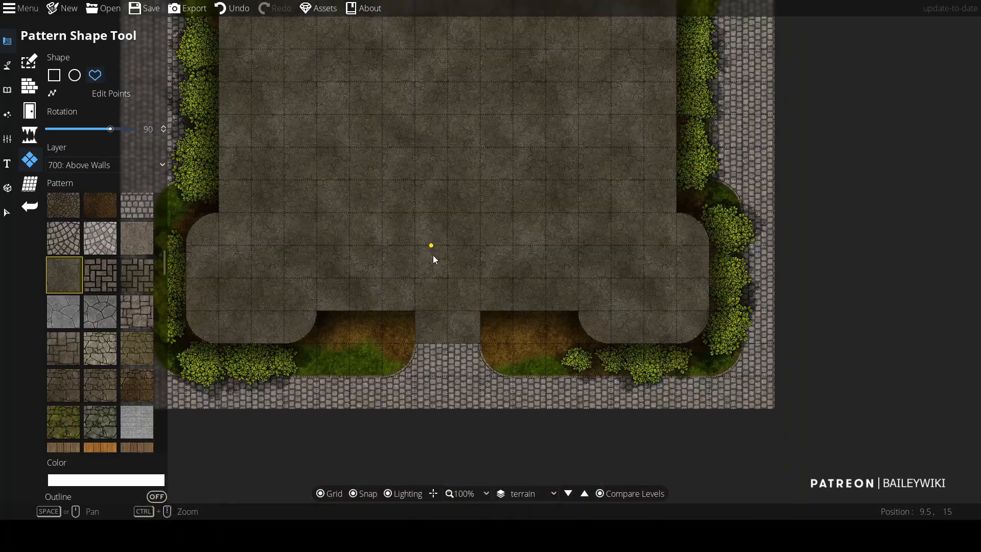
Step: Switch back to the Ground level, open the Object tool and search the library for stair pieces
click(543, 492)
click(537, 496)
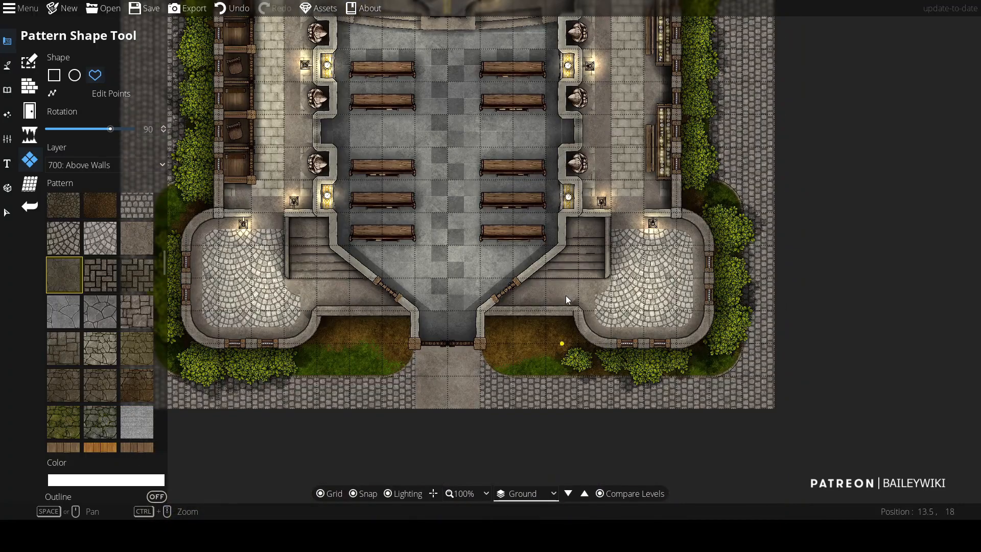
drag(565, 245, 599, 331)
scroll(431, 293, up, 5)
scroll(409, 306, down, 1)
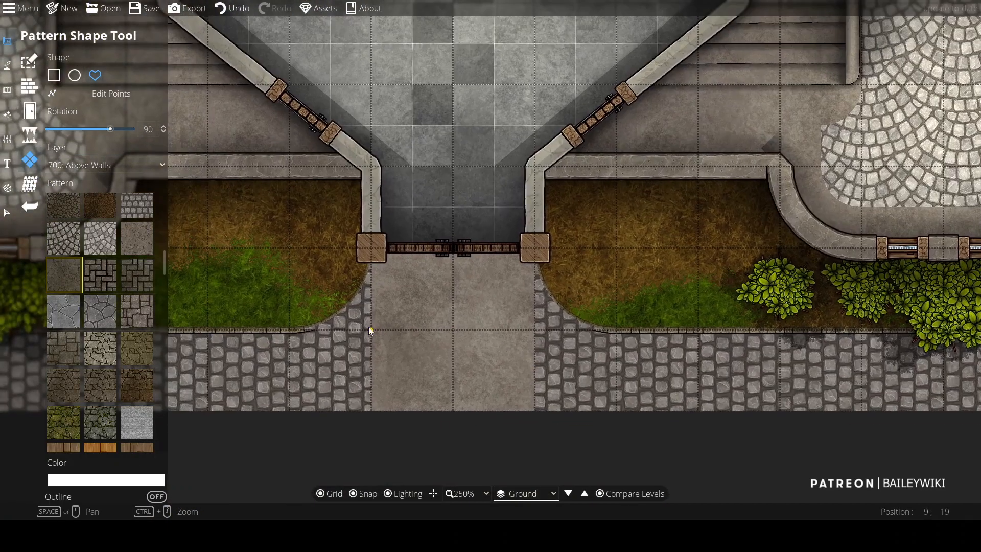
click(6, 69)
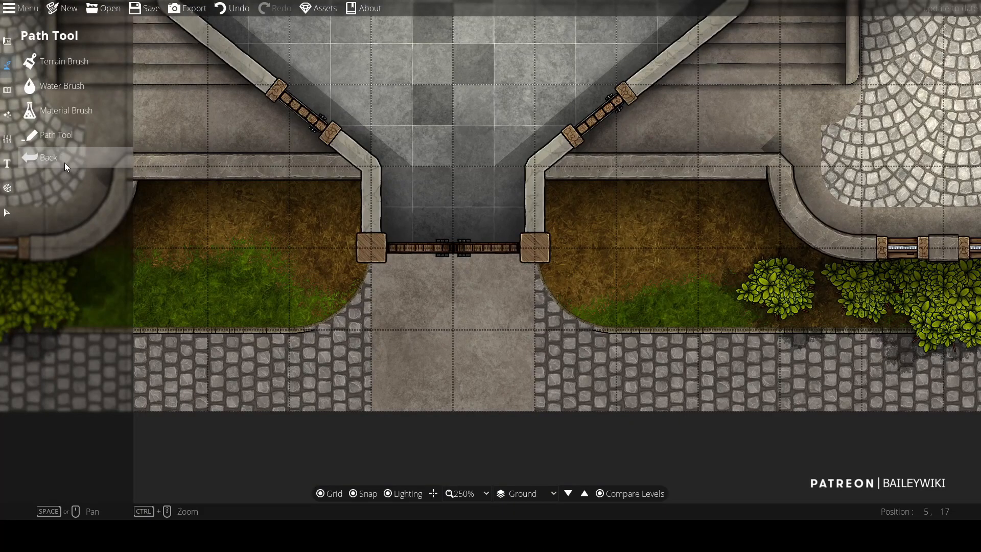
click(7, 90)
click(33, 63)
click(920, 71)
text(stair)
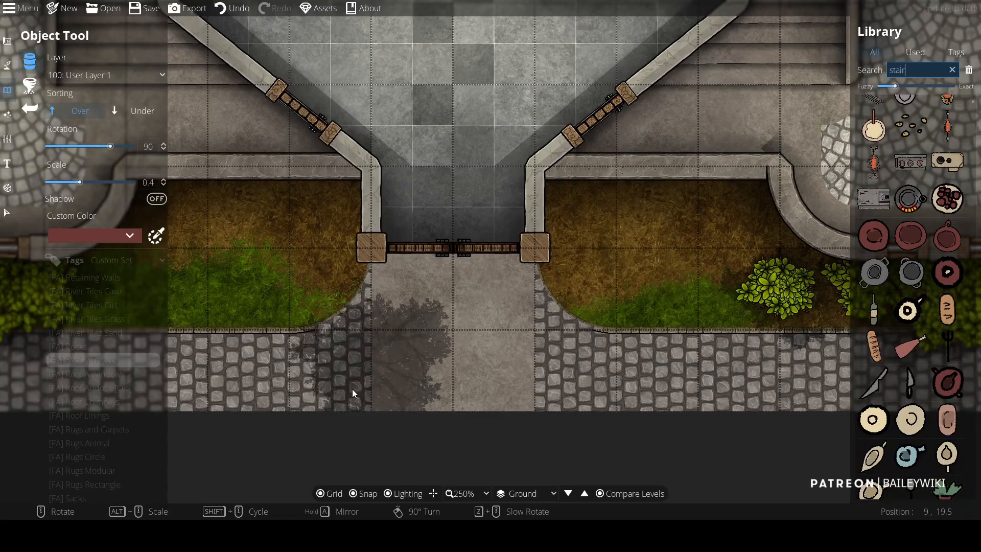
scroll(918, 398, down, 1)
click(907, 232)
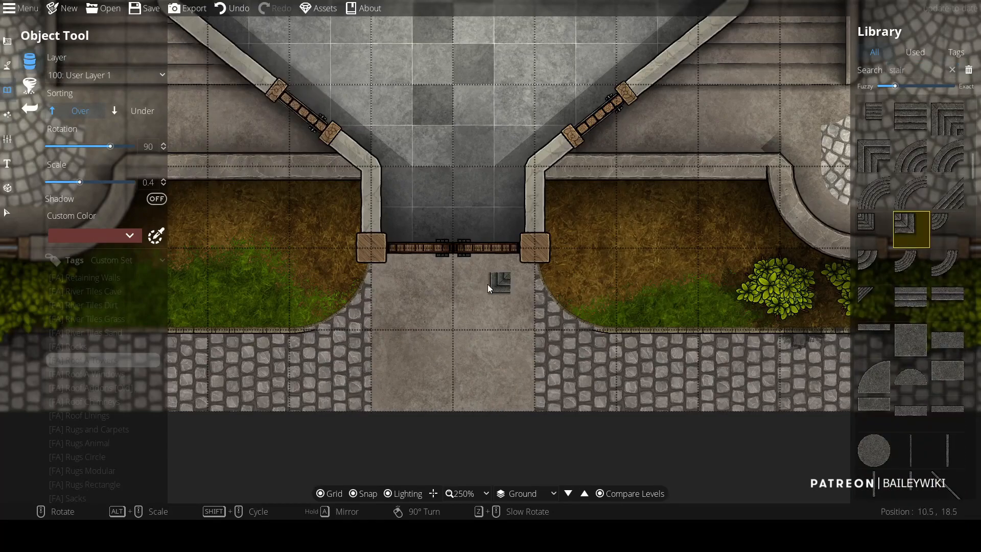
Step: Place a rotated corner stair piece at the left door post of the entrance
key(s)
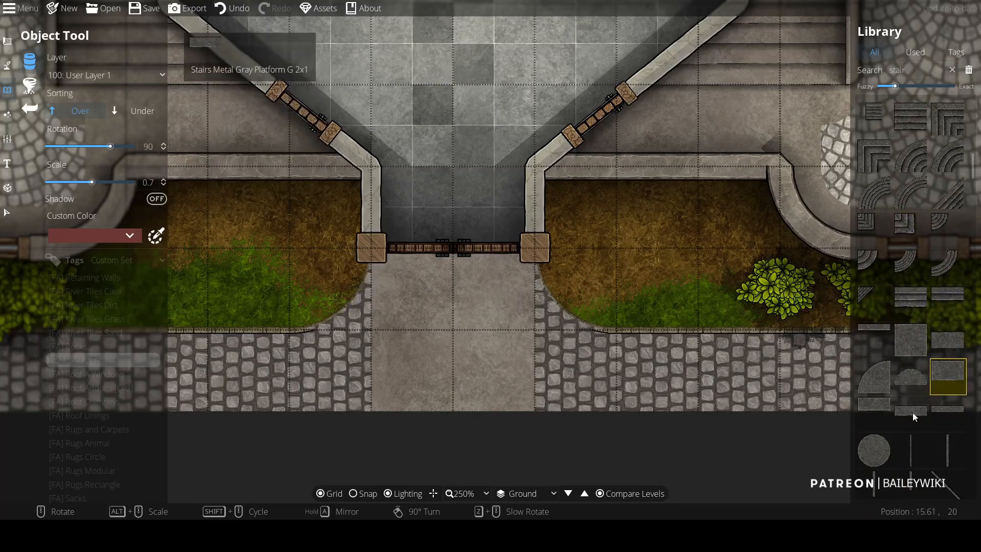
click(948, 413)
click(455, 243)
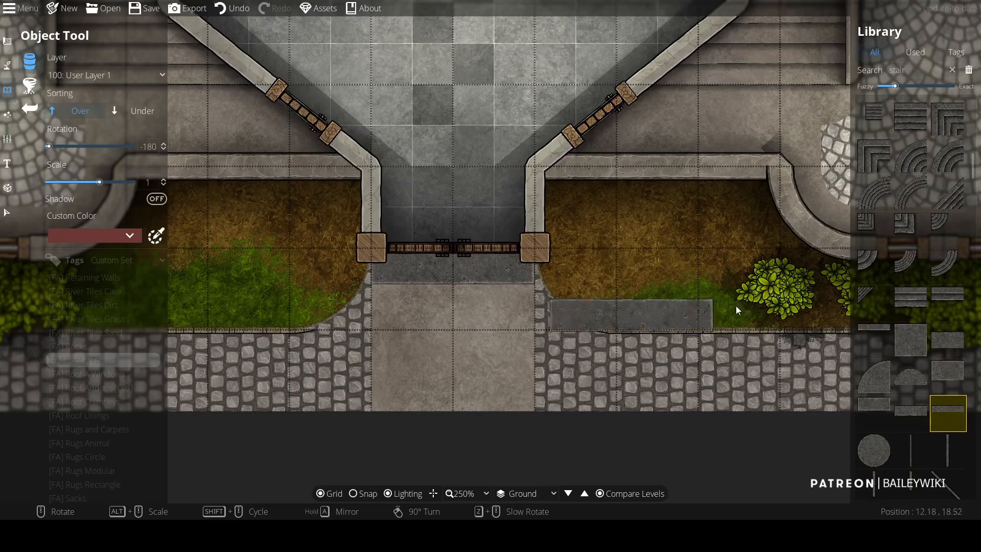
click(909, 230)
right_click(332, 245)
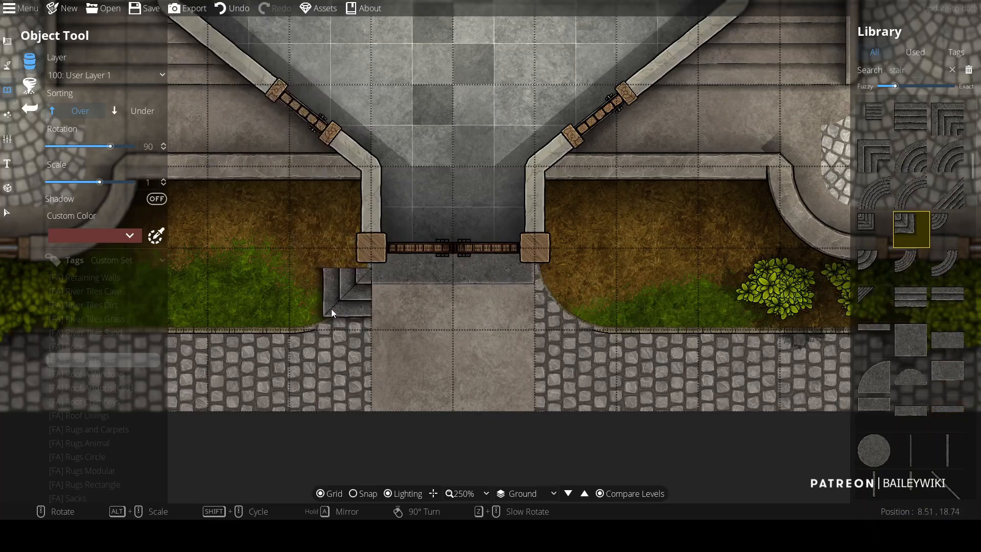
click(331, 310)
Step: Place corner and side stair pieces at the right door post, undoing one misplaced piece
right_click(332, 271)
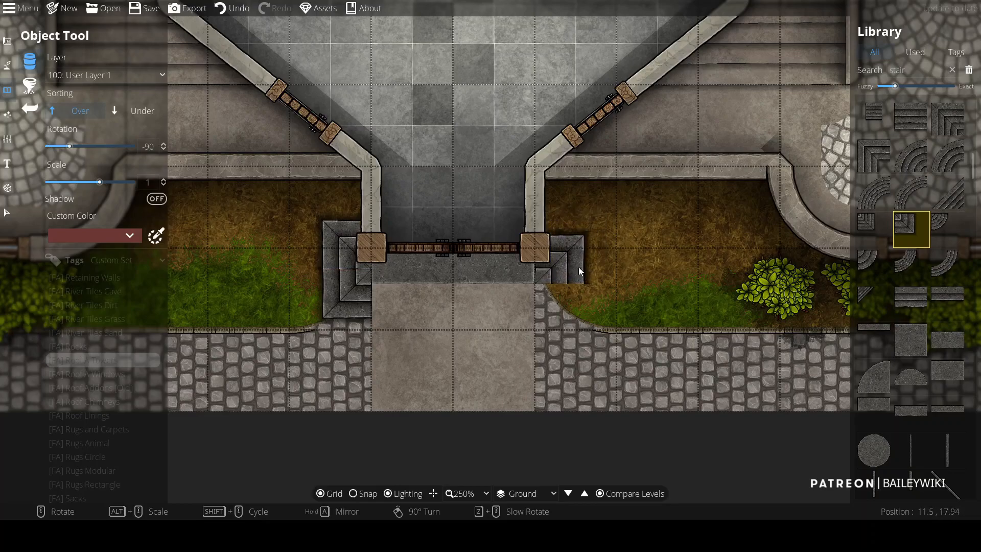
right_click(576, 247)
click(577, 324)
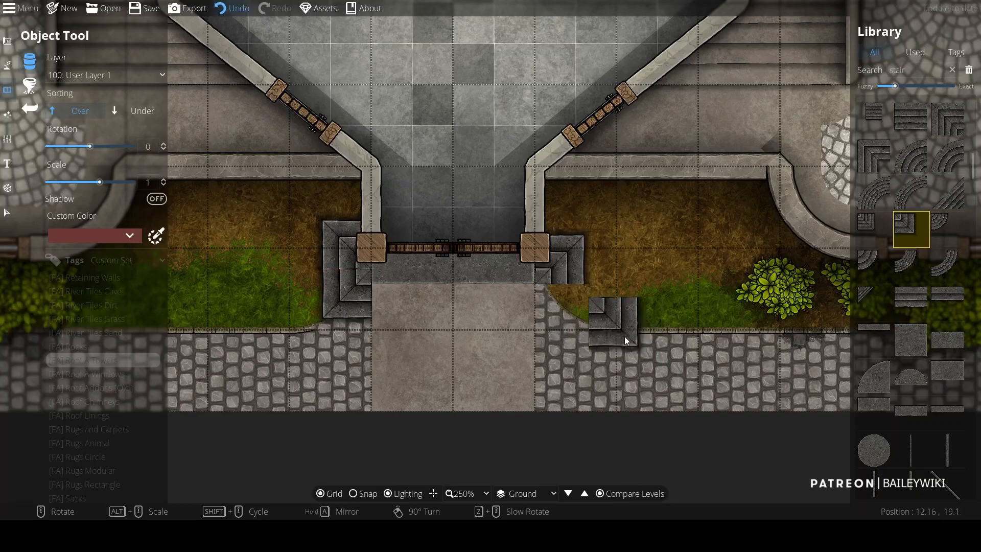
key(ctrl+z)
right_click(576, 286)
click(575, 231)
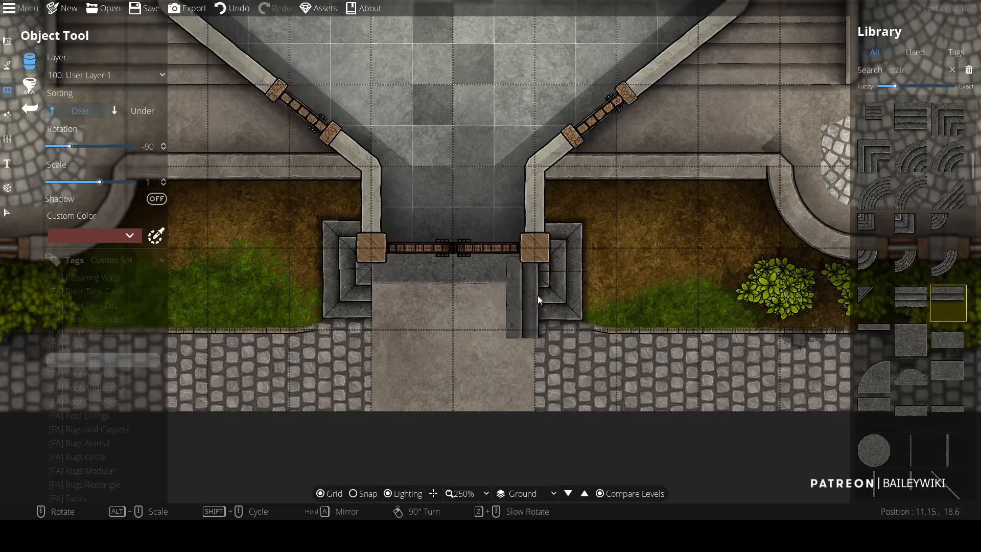
Step: Place a straight stair run across the walkway in front of the entrance doors
scroll(873, 385, down, 5)
click(912, 344)
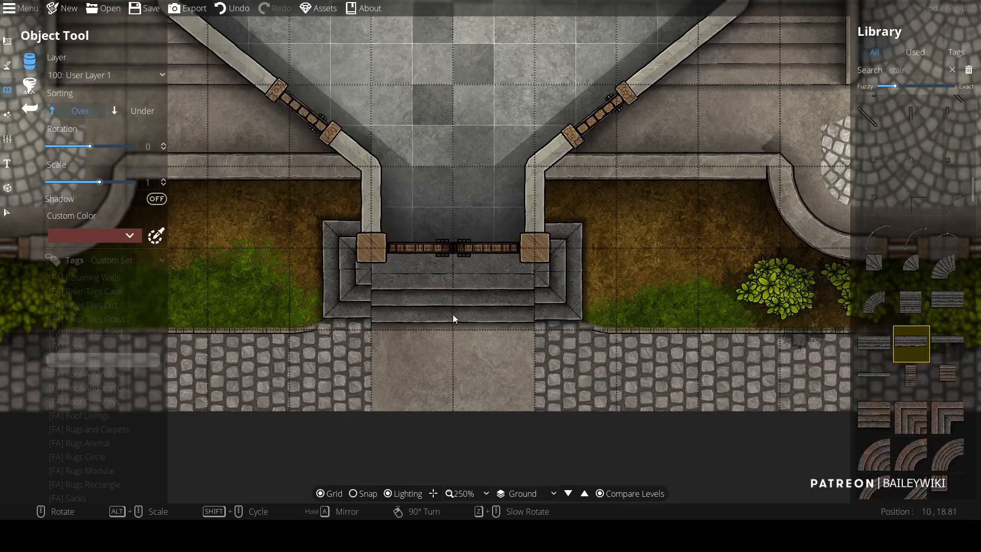
click(453, 310)
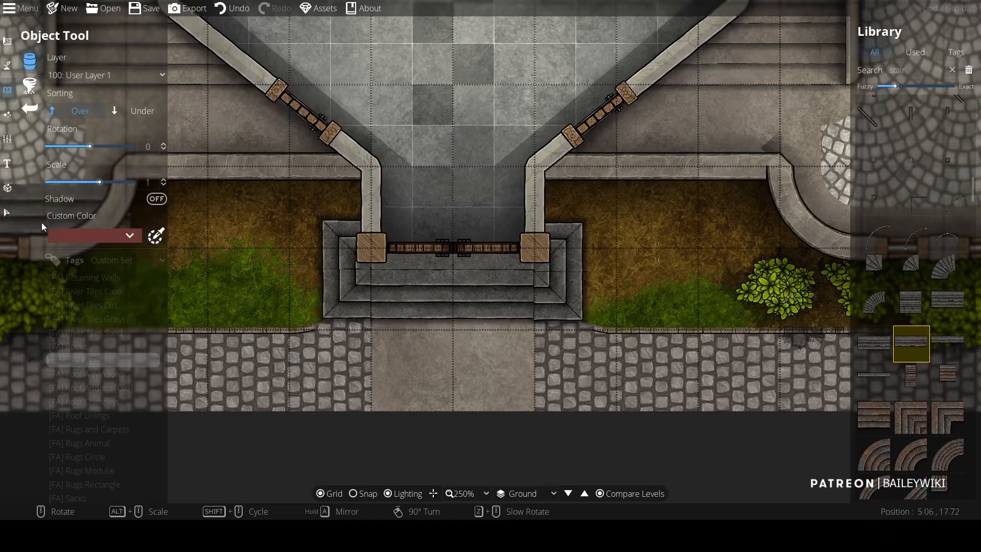
Step: Move the two small corner stair pieces out onto the grass on either side of the entrance stairs
click(7, 212)
drag(564, 303, 563, 301)
click(707, 354)
scroll(705, 354, down, 4)
drag(682, 277, 664, 320)
scroll(668, 359, up, 5)
drag(667, 356, 675, 294)
click(560, 254)
drag(560, 255, 677, 250)
click(287, 262)
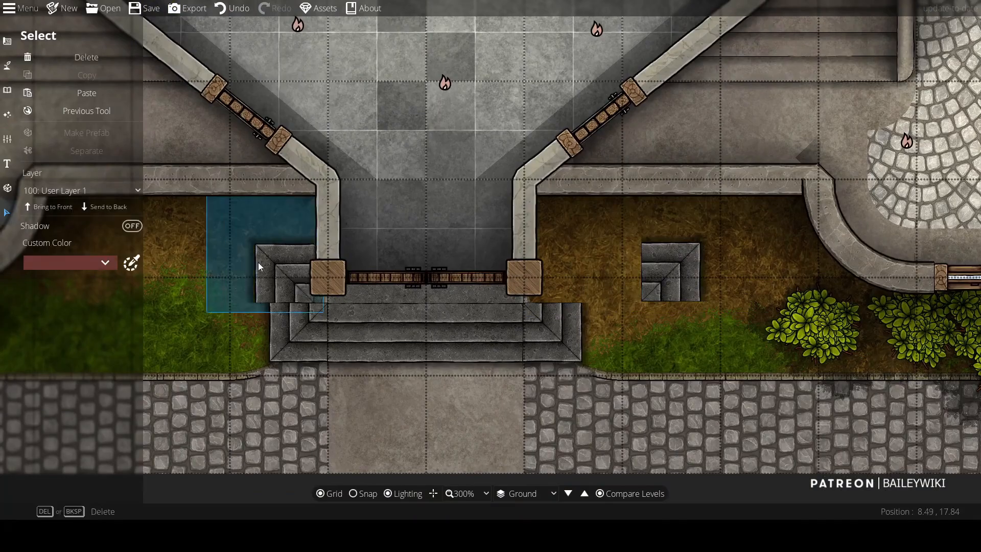
drag(287, 262, 188, 259)
click(291, 294)
scroll(292, 294, down, 2)
Step: Search the library for stair, and place a stair run rotated -90 along the right side of the entrance steps
click(7, 90)
click(60, 62)
scroll(896, 247, down, 3)
click(915, 70)
text(stair)
scroll(897, 296, down, 10)
scroll(927, 213, up, 3)
scroll(930, 209, up, 5)
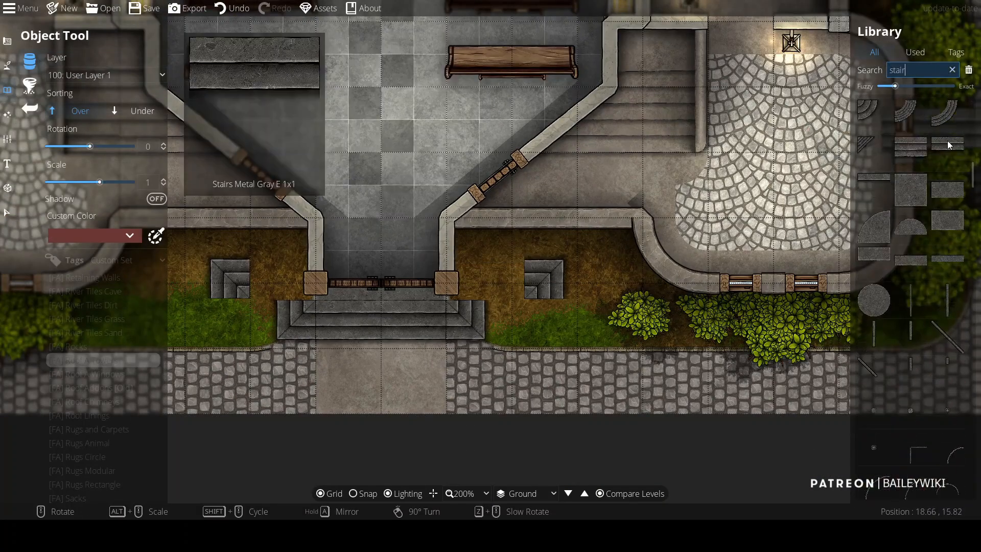
click(949, 146)
right_click(462, 277)
right_click(464, 278)
right_click(467, 276)
scroll(489, 265, up, 2)
click(912, 149)
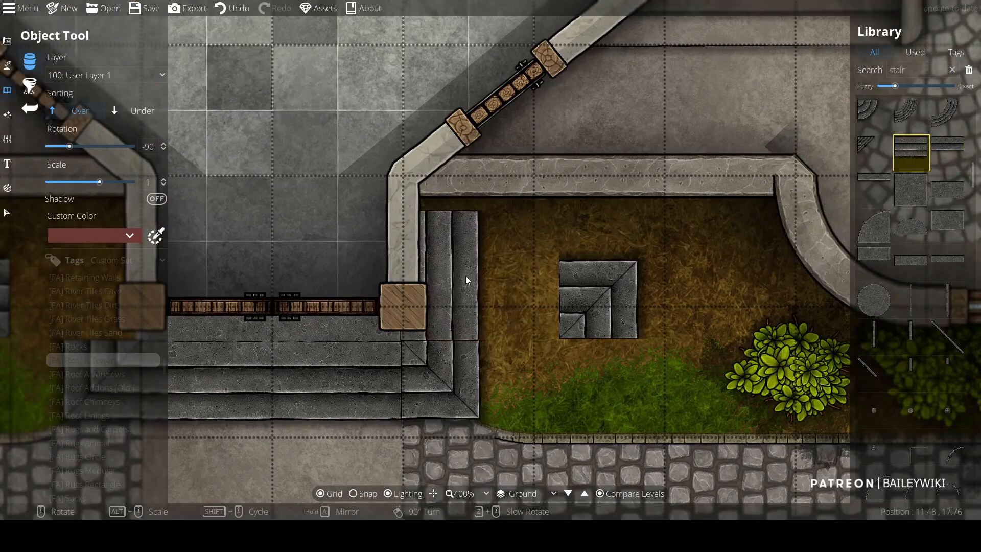
click(467, 276)
drag(466, 273, 542, 271)
click(543, 253)
Step: Place a matching stair run rotated 90 along the left side of the entrance steps
drag(159, 267, 264, 286)
right_click(265, 286)
right_click(264, 286)
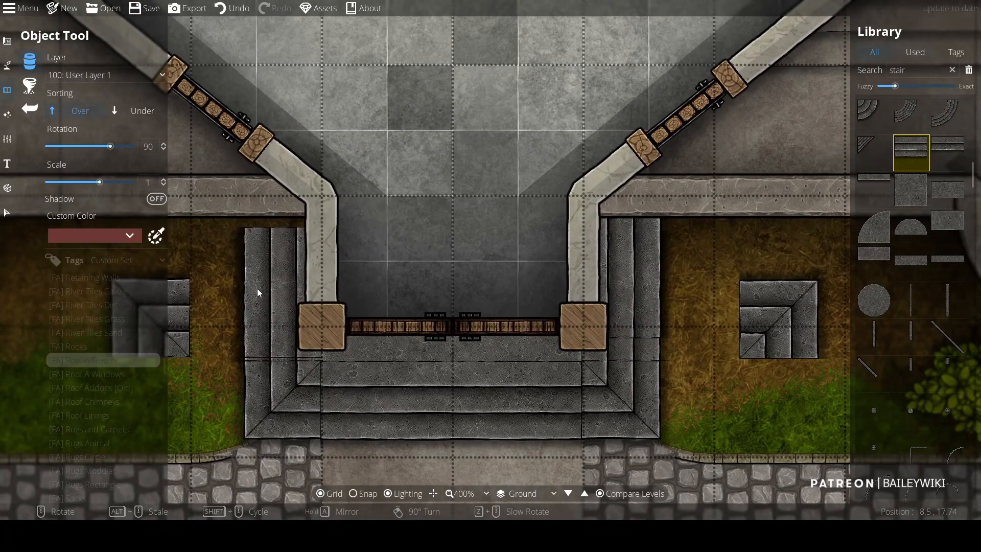
scroll(292, 307, down, 2)
key(Escape)
Step: Inspect the finished entrance stairs and the overall ground level of the church
click(193, 317)
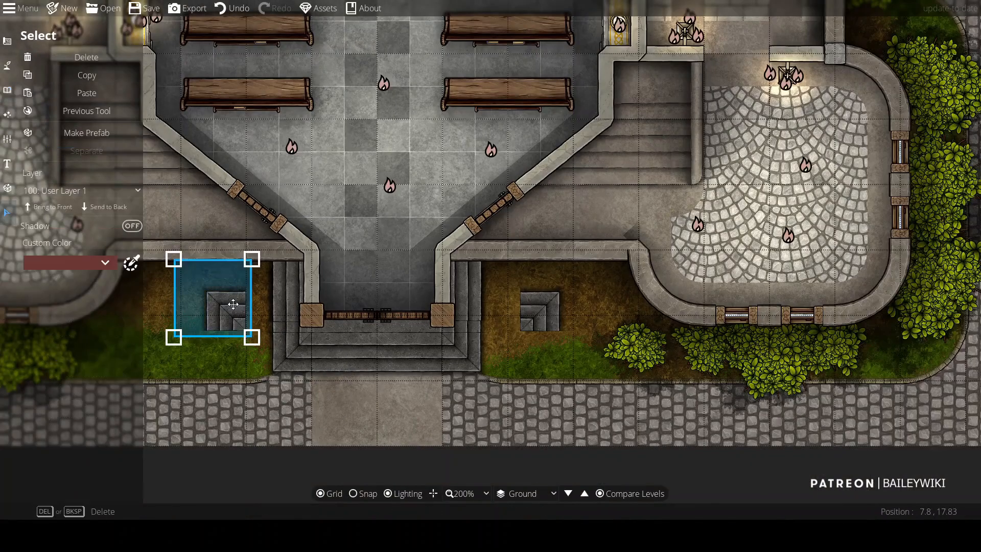
scroll(539, 325, down, 2)
drag(551, 402, 566, 265)
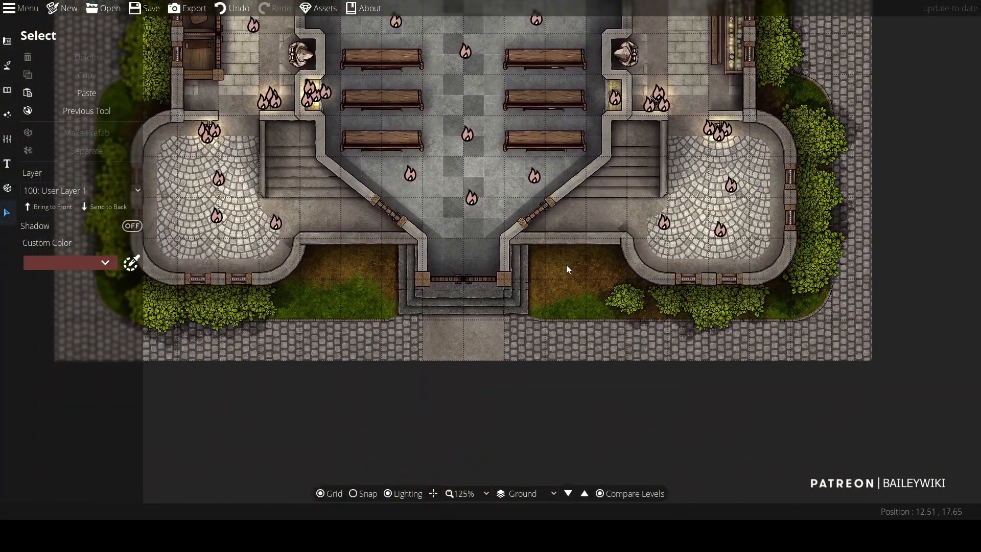
scroll(562, 267, up, 2)
drag(456, 401, 557, 401)
scroll(245, 239, down, 2)
drag(233, 239, 307, 328)
drag(756, 120, 726, 409)
click(7, 41)
scroll(593, 269, down, 1)
drag(594, 269, 648, 147)
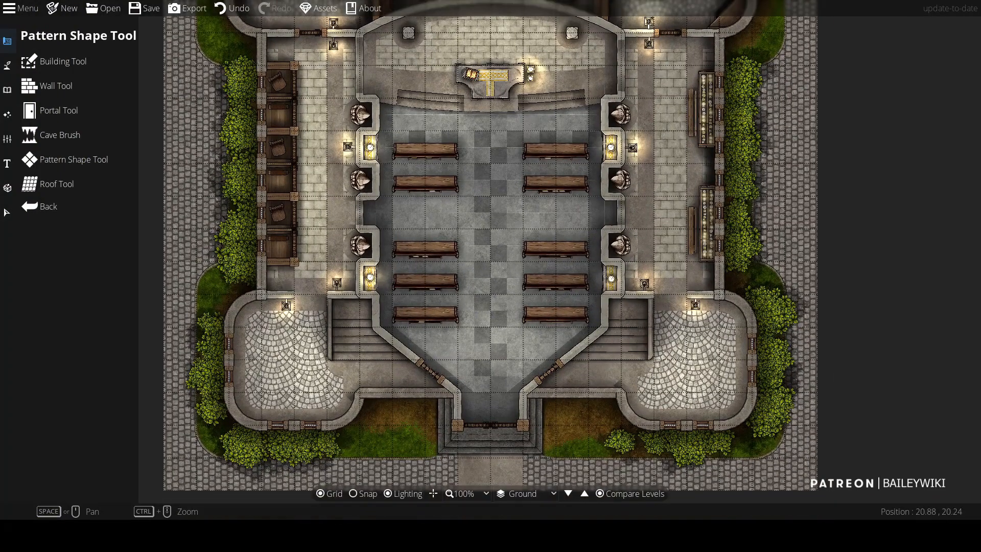
Step: Step through the upper levels of the church to review them
click(585, 494)
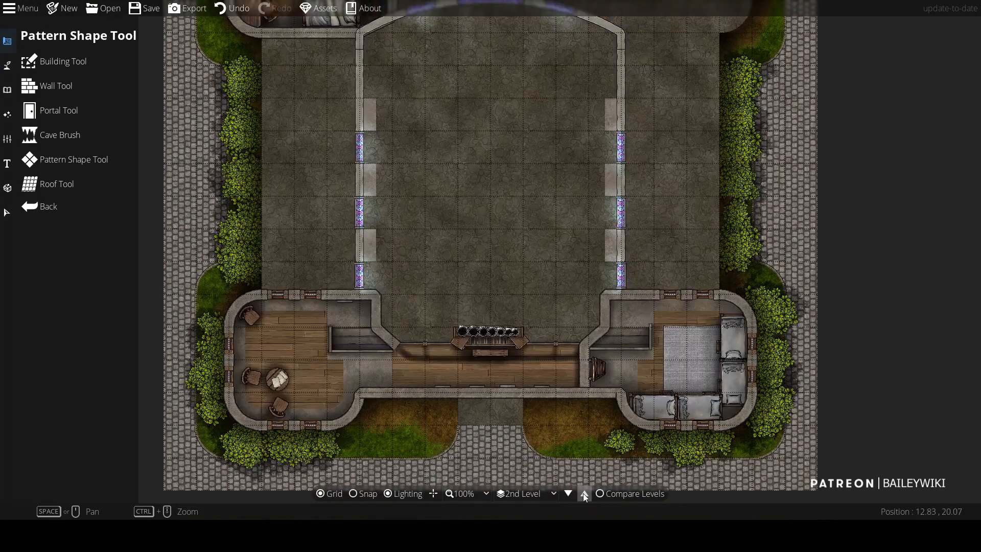
click(586, 493)
click(585, 494)
click(568, 494)
click(569, 494)
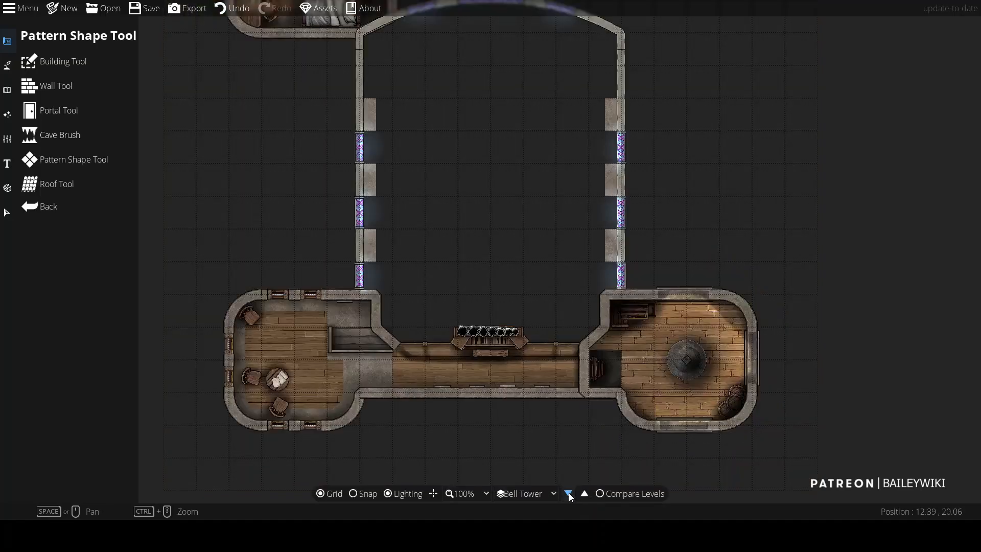
click(568, 494)
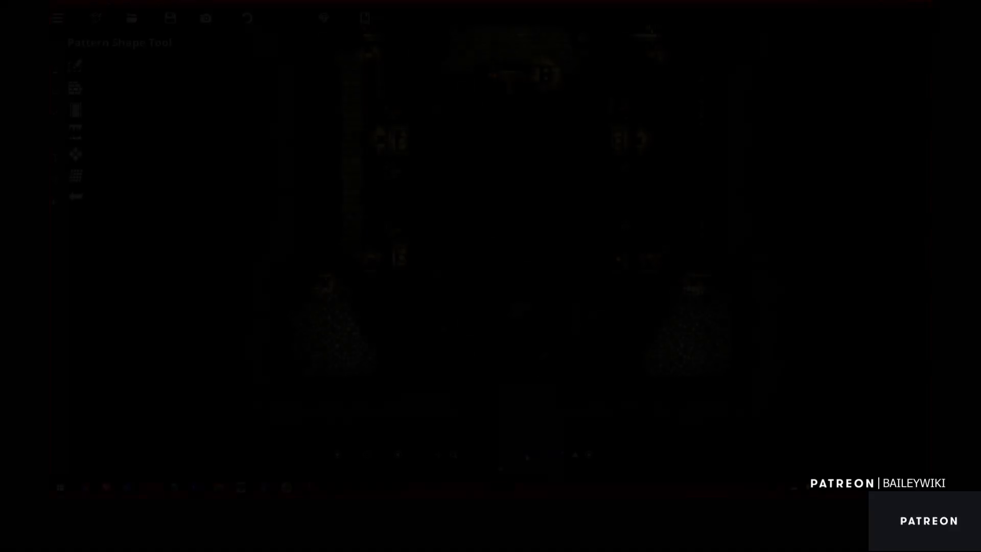
Step: Export the terrain level as a PNG at 100 pixels per grid, named church-terrain01
click(466, 148)
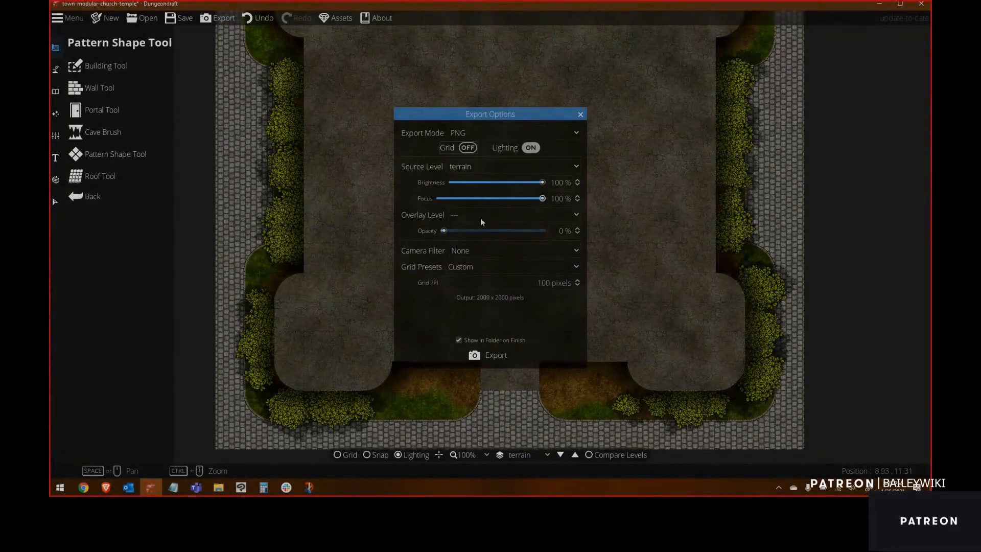
click(541, 282)
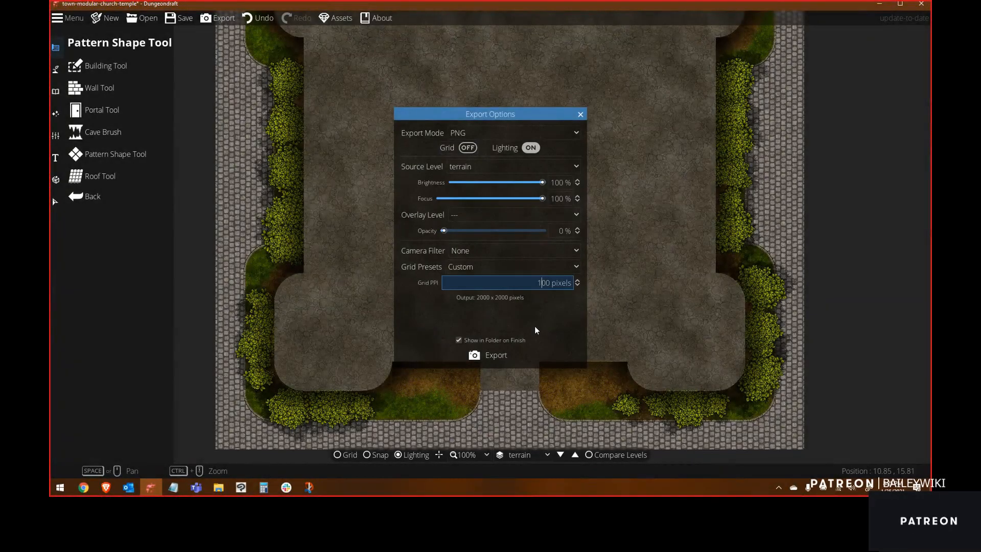
click(496, 355)
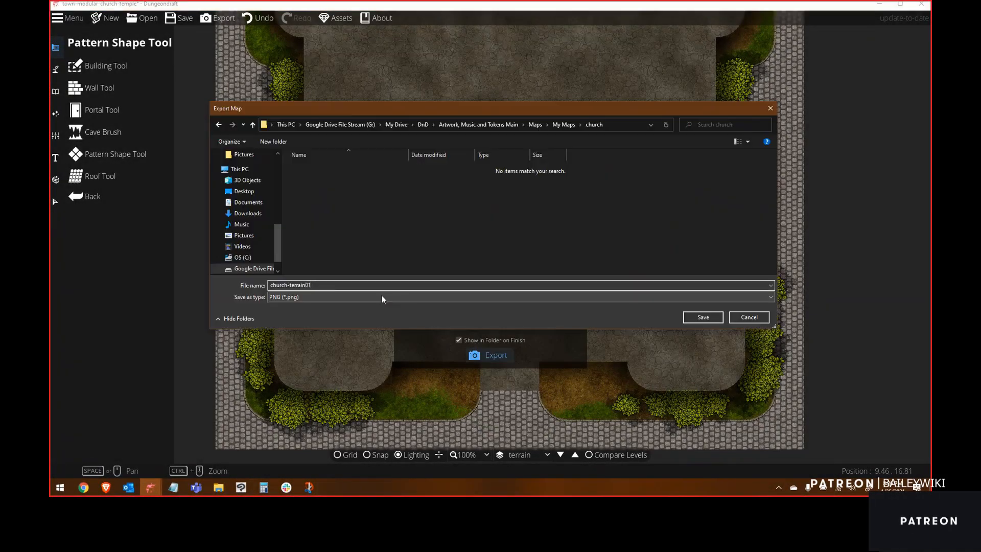
key(Return)
Step: Export the Bell Tower Roof level as a PNG named church-belltower
click(508, 168)
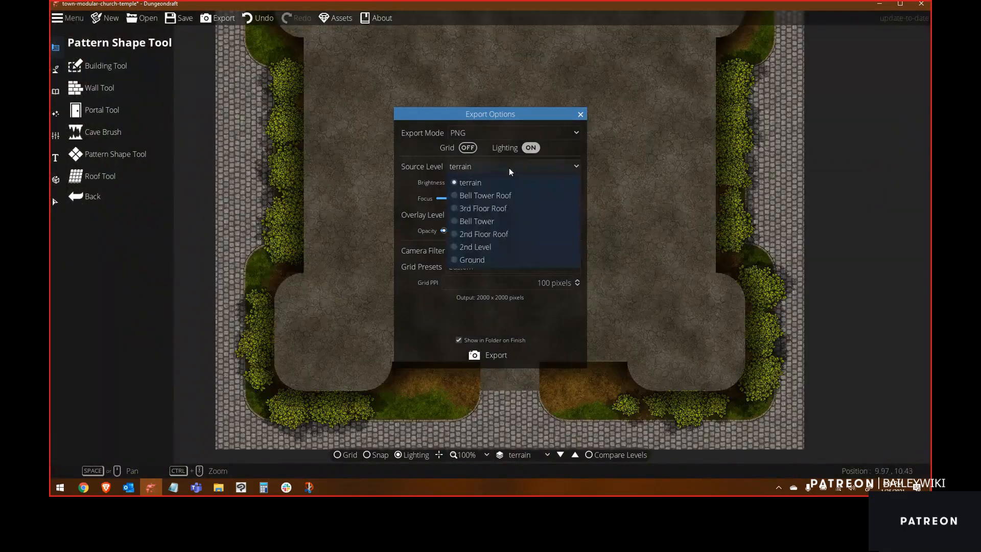
click(497, 207)
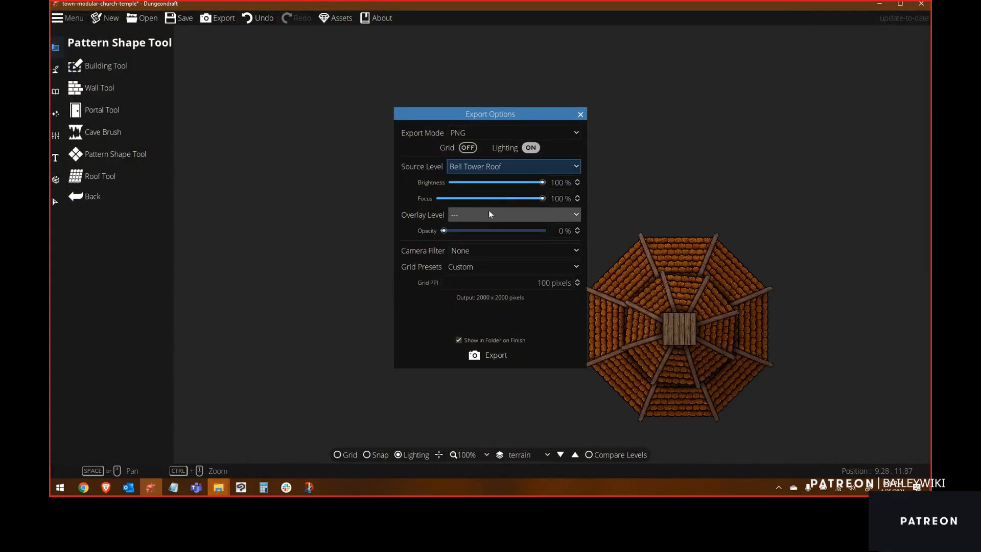
click(496, 354)
text(church-belltower)
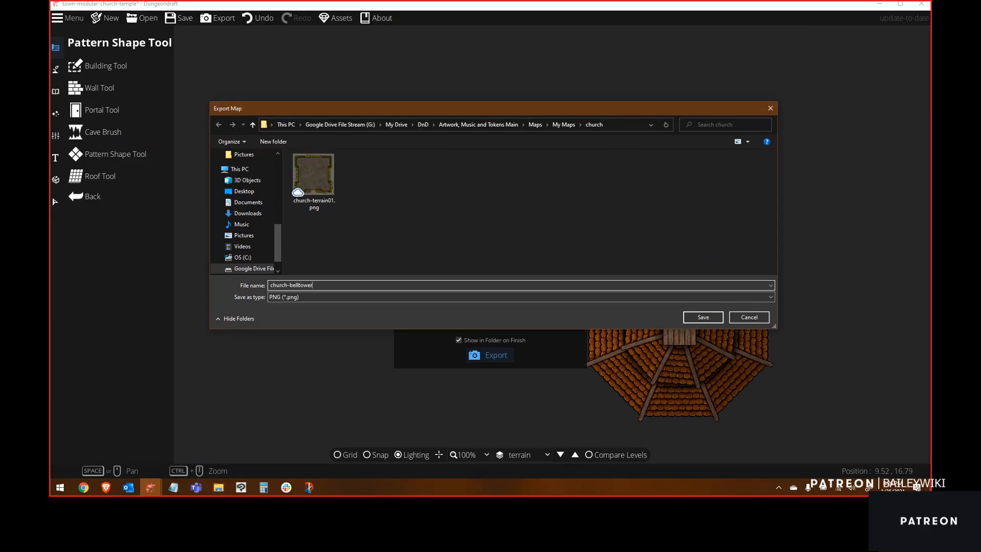
click(708, 320)
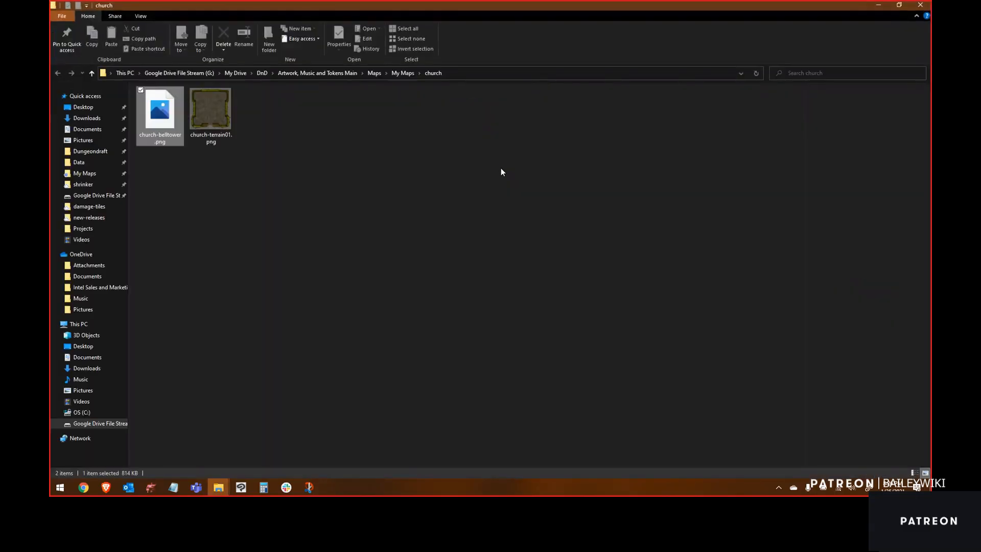
Step: Return to the export options and export the 3rd Floor Roof level as church-roof02
key(alt+Tab)
click(506, 167)
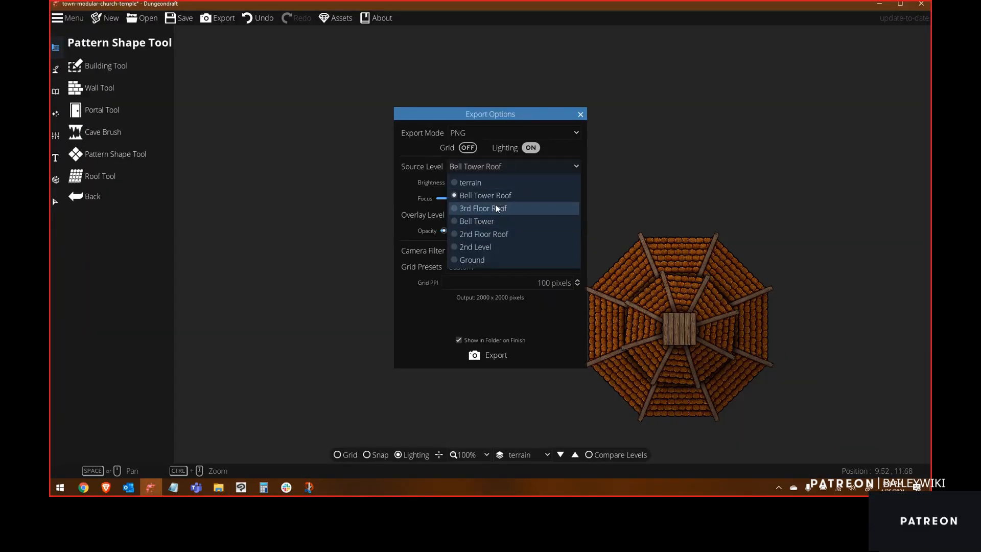
click(496, 207)
click(488, 357)
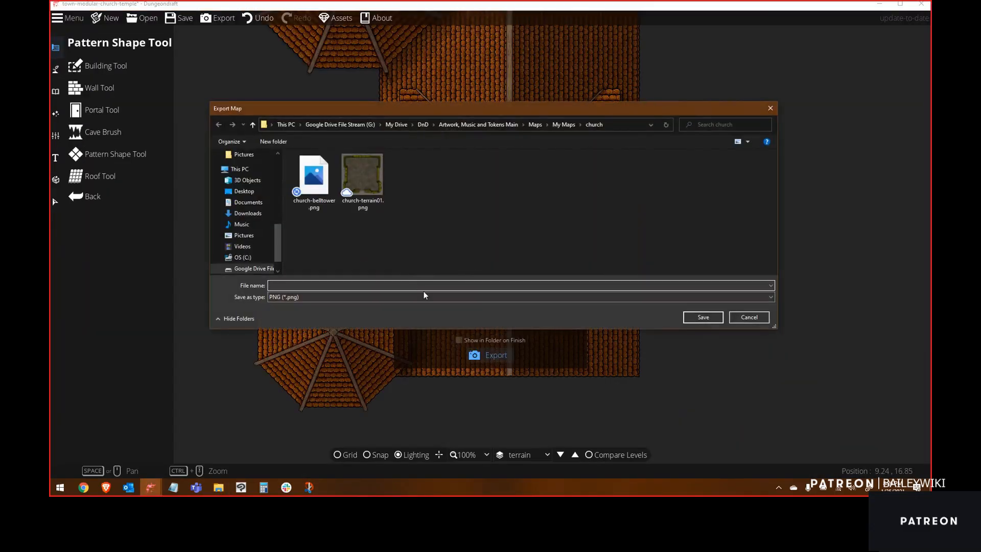
text(church-roof)
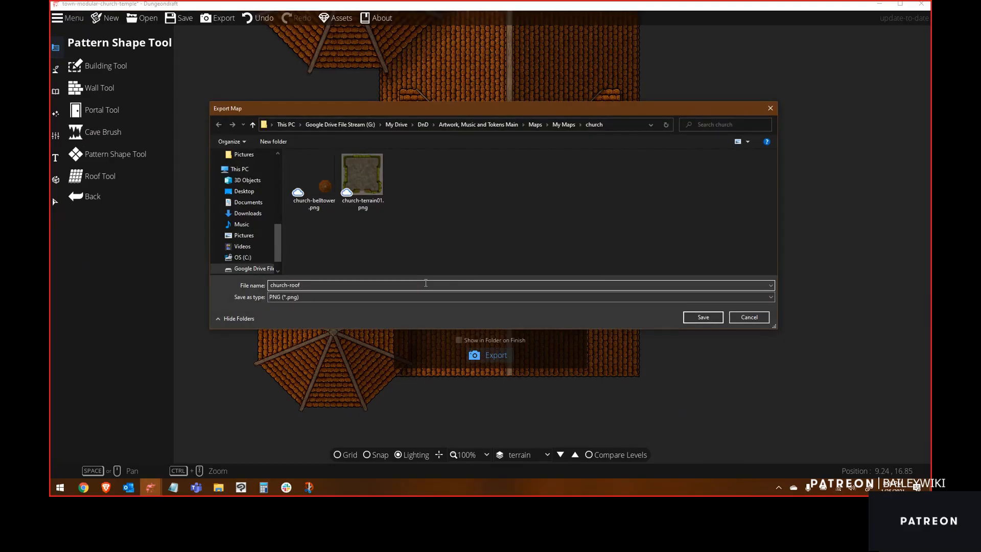
text(02)
key(Return)
Step: Pick the Bell Tower level for export and rename the earlier church-belltower file to church-belltower-roof
click(488, 167)
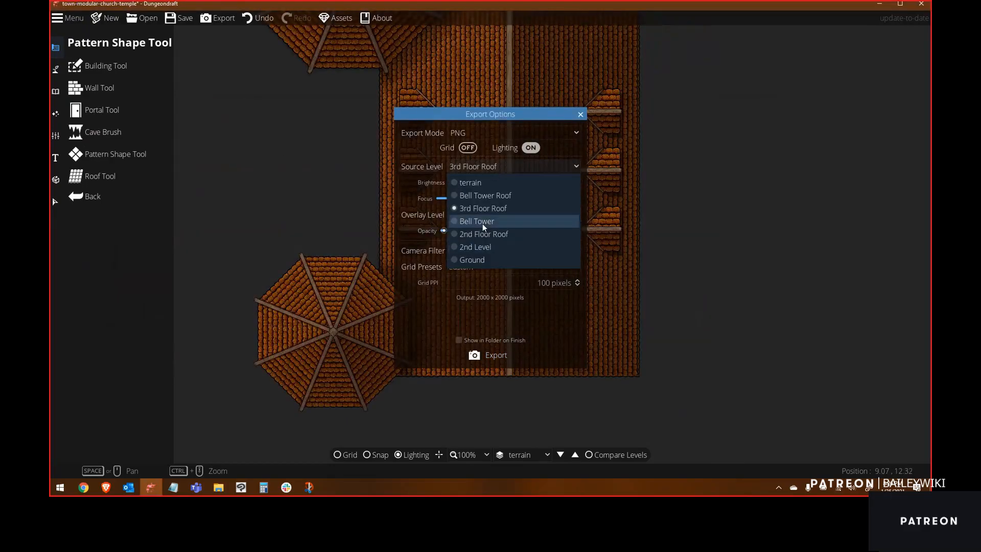
click(482, 225)
click(488, 355)
text(chur)
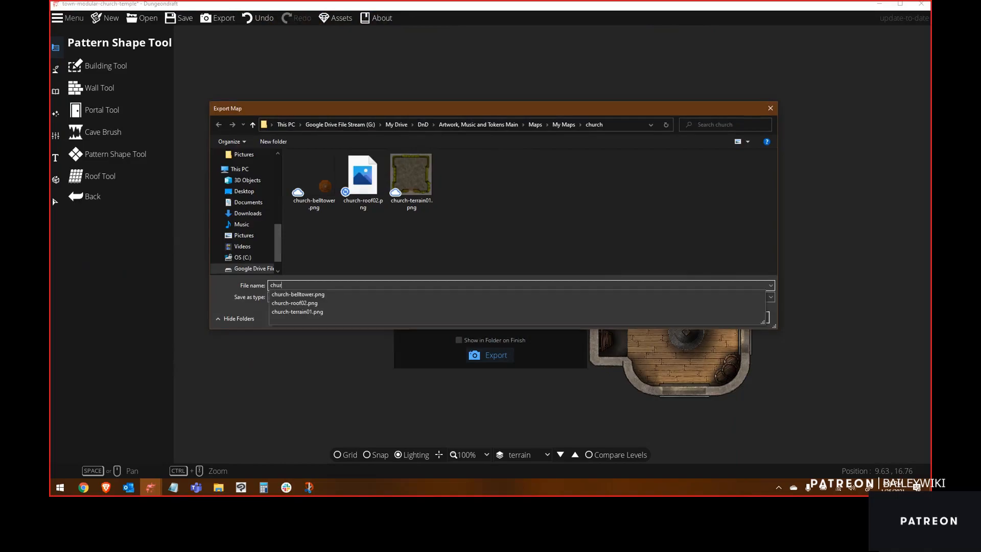
text(ch-belltower)
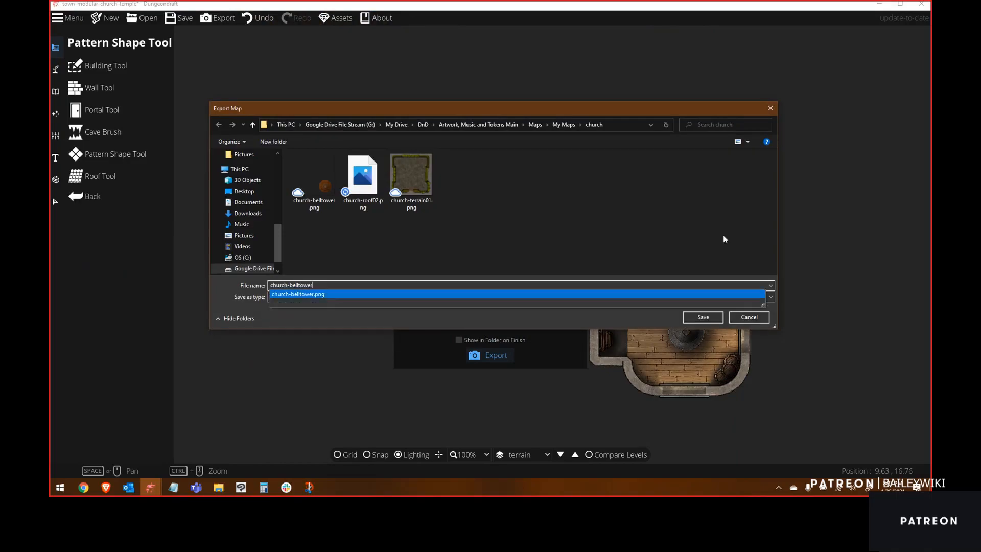
click(332, 201)
click(332, 201)
click(364, 415)
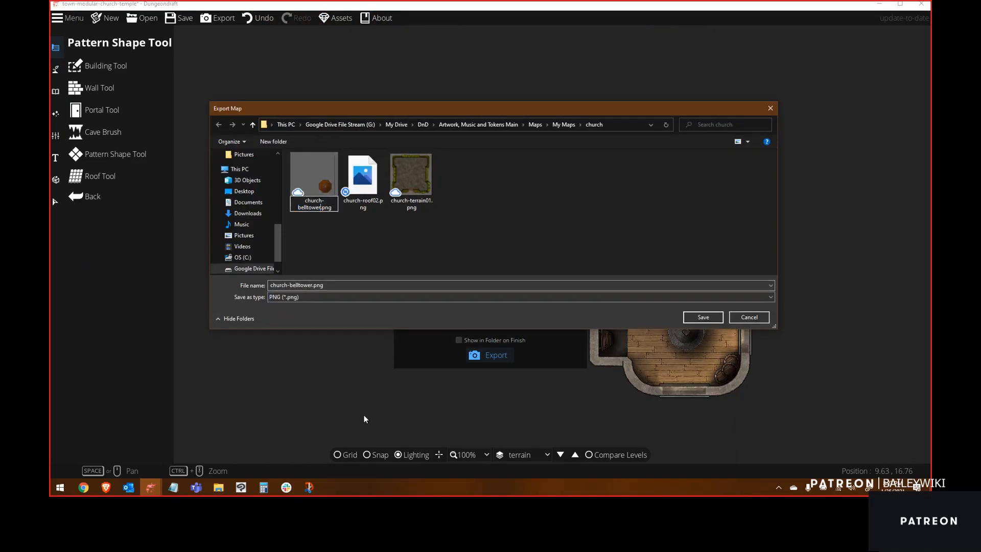
click(424, 478)
text(-roof)
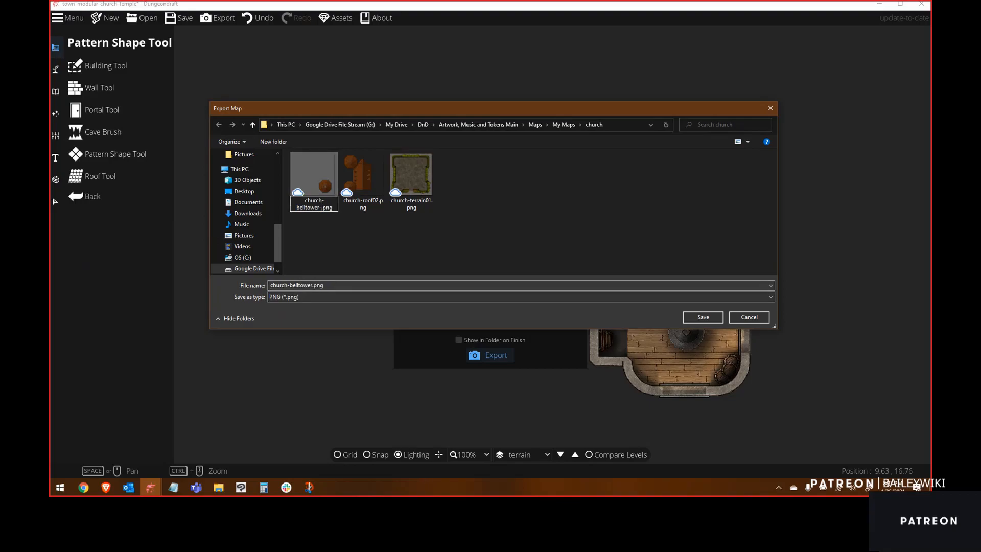
click(355, 262)
Step: Export the Bell Tower level as a PNG named church-belltower
click(703, 317)
click(544, 245)
click(315, 179)
click(325, 285)
click(749, 317)
click(483, 355)
text(church-bell)
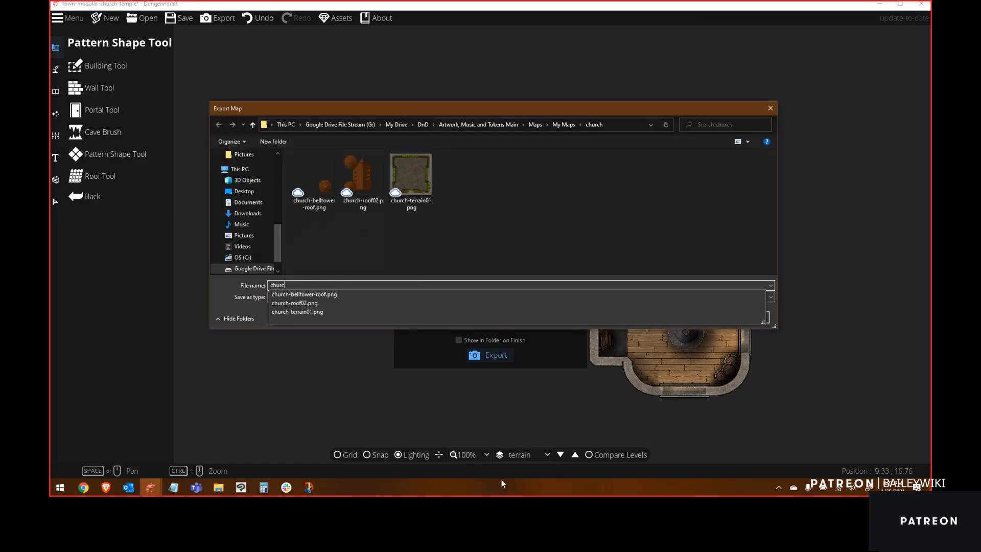
key(Return)
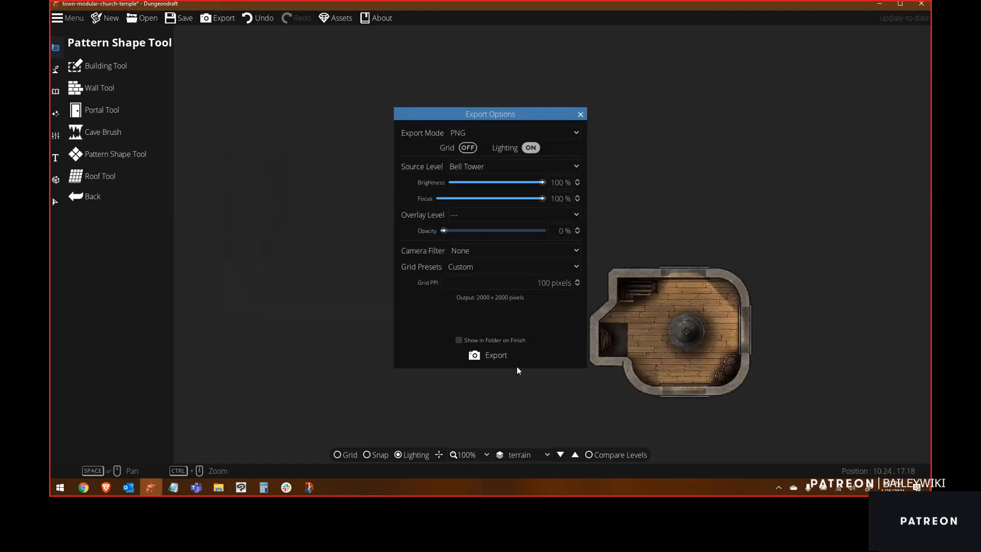
Step: Export the 2nd Floor Roof level as a PNG named church-roof01
click(511, 166)
click(507, 233)
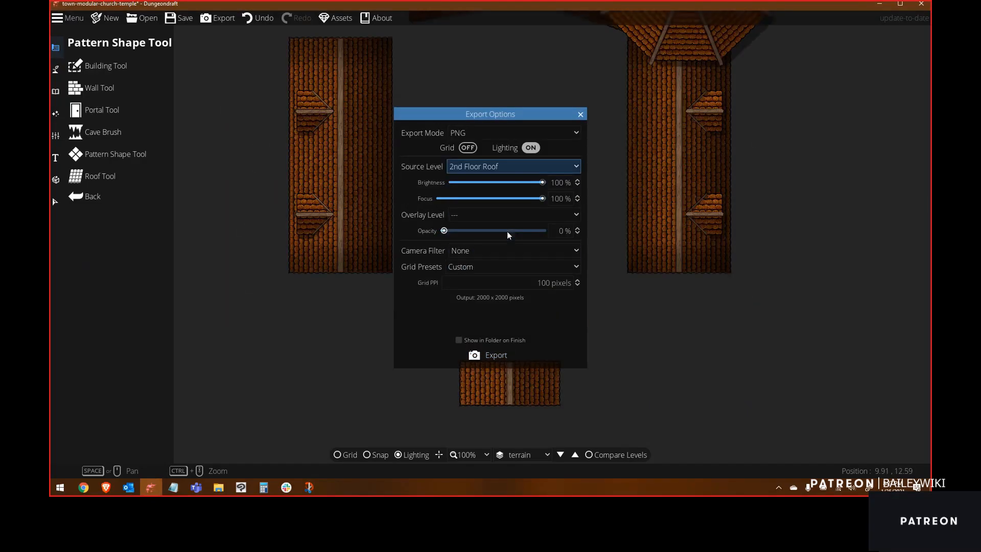
click(486, 355)
text(church-roof01)
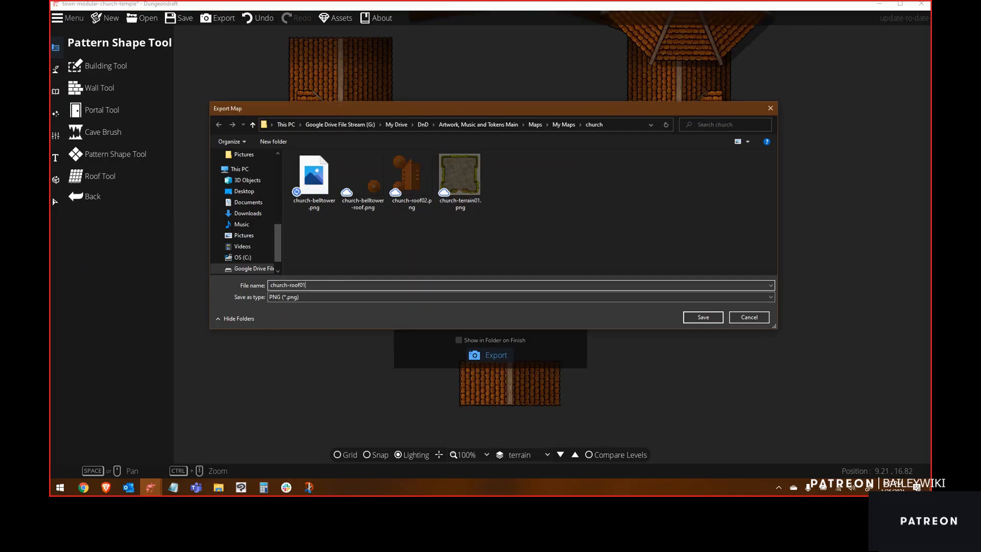
key(Return)
Step: Export the 2nd Level as a PNG named church-level02
click(512, 167)
click(492, 246)
click(487, 355)
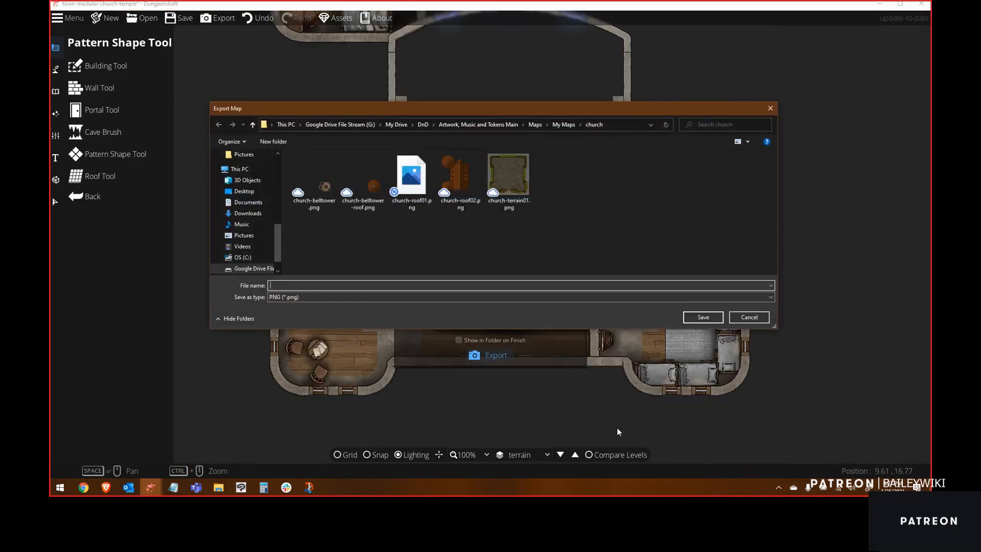
text(church-level02)
key(Return)
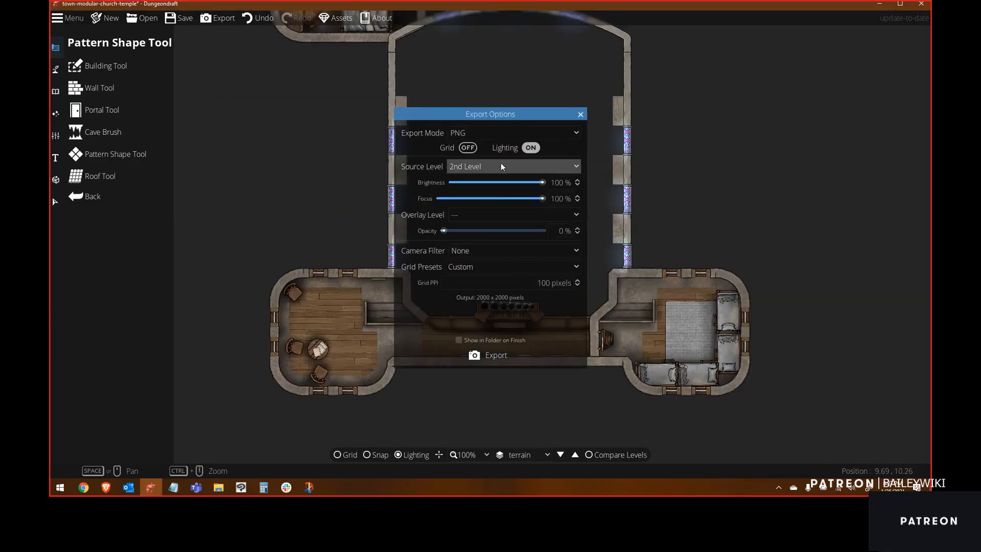
click(500, 166)
click(499, 247)
click(492, 354)
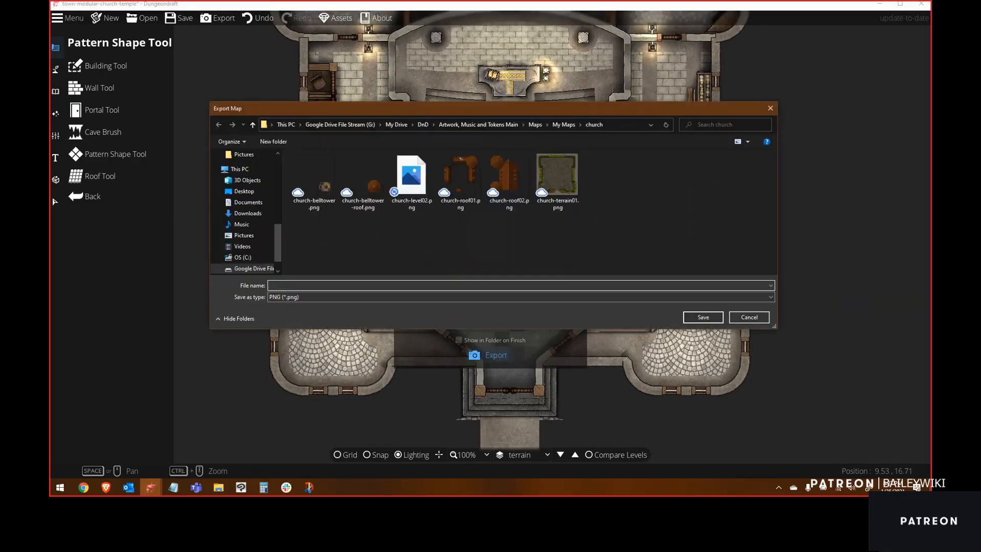
click(738, 318)
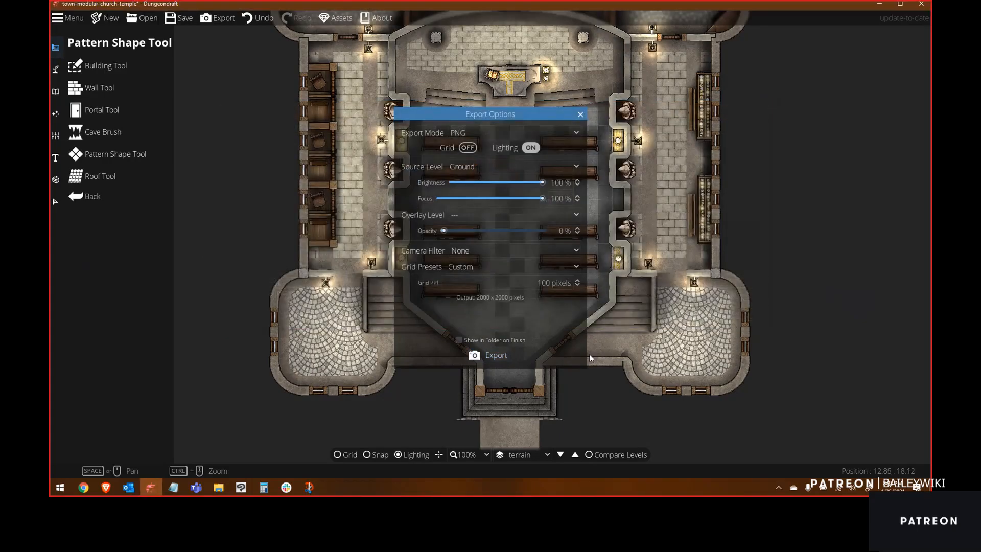
click(581, 114)
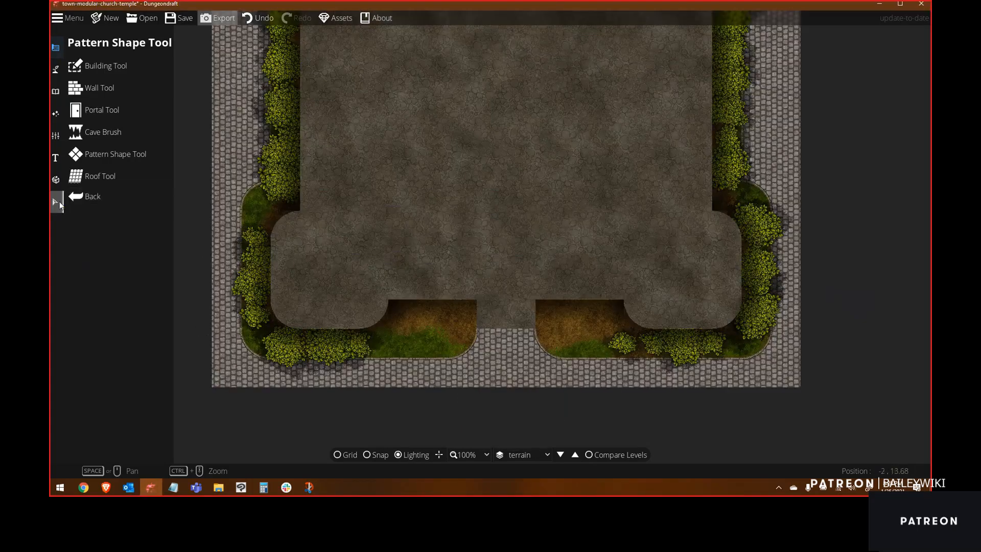
Step: Switch to the Ground level and export it as a PNG named church-level01, then close the export options
click(57, 202)
click(531, 454)
click(515, 469)
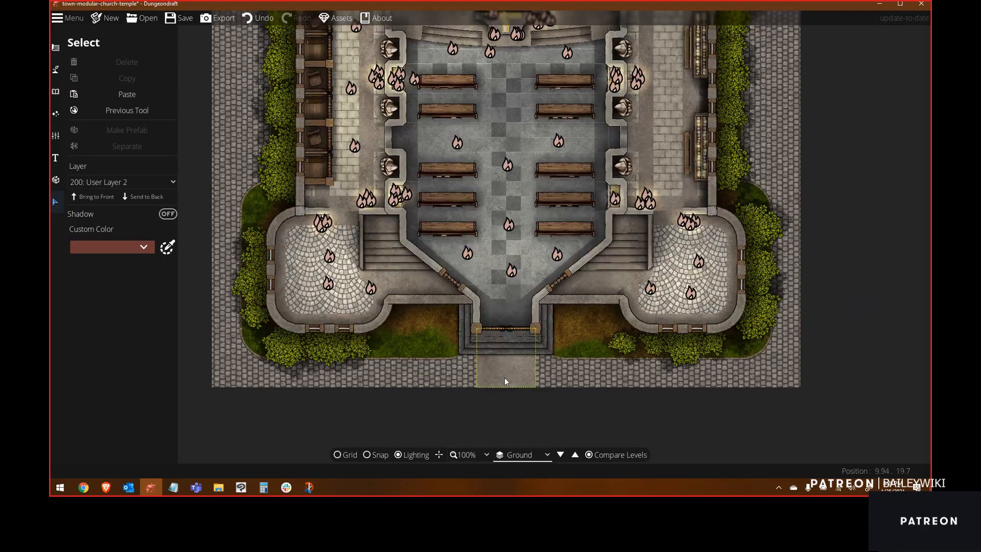
click(505, 378)
click(463, 352)
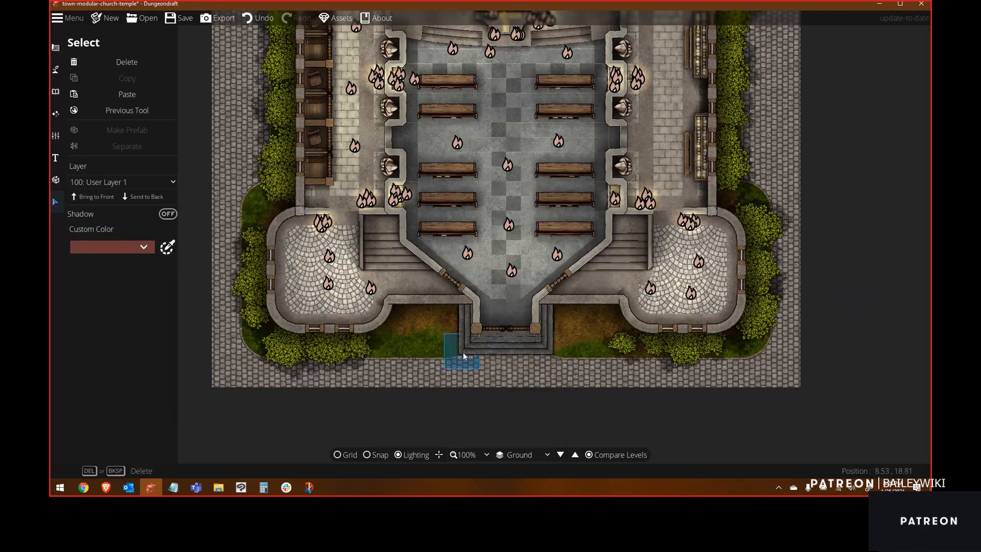
click(463, 357)
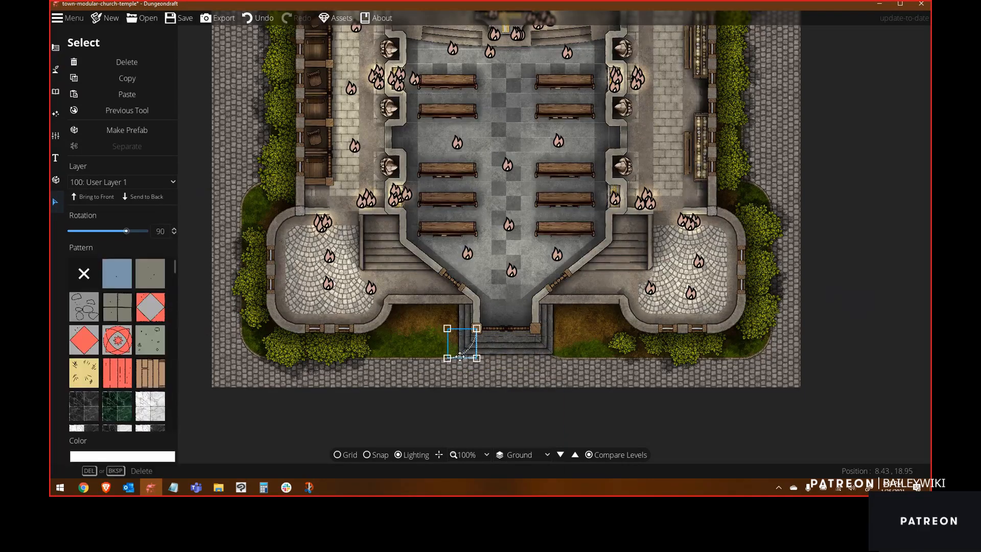
click(222, 19)
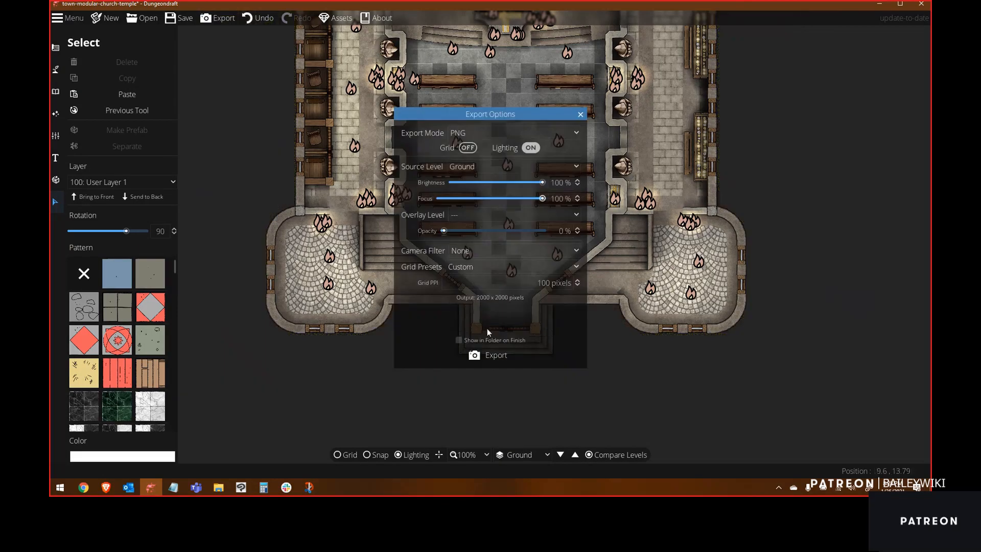
click(491, 355)
text(chur)
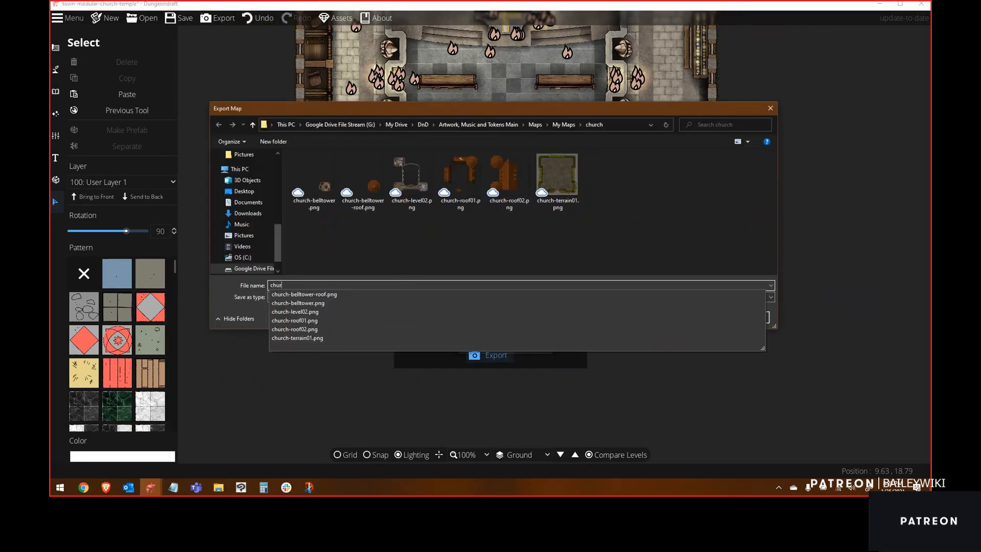
text(ch-level01)
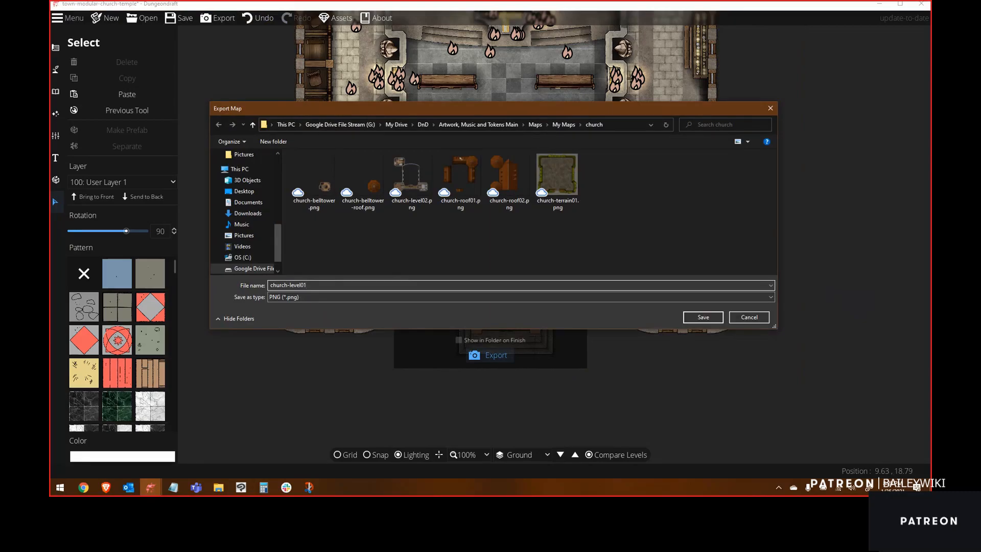
key(Return)
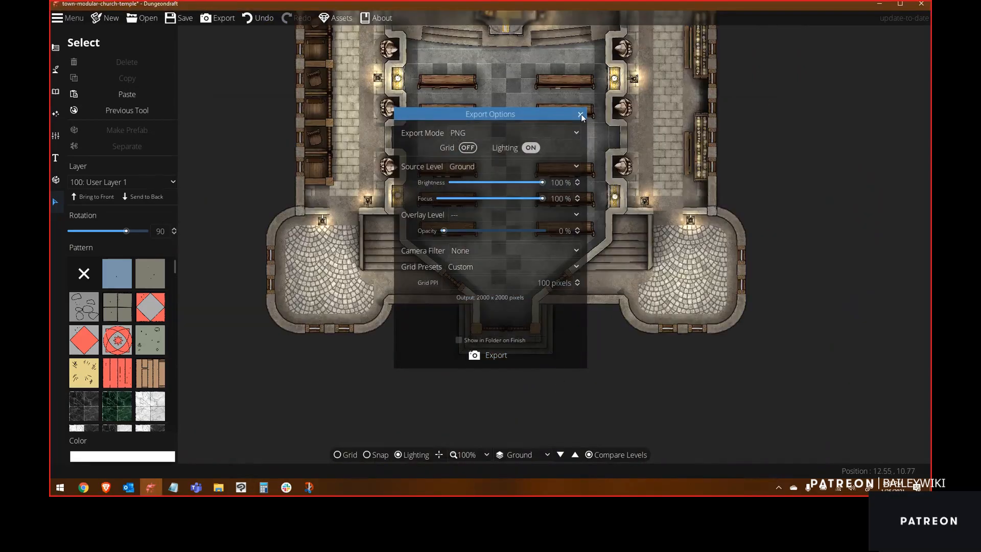
click(581, 115)
Step: Open church-terrain01.png from the church maps folder in Clip Studio Paint
key(alt+Tab)
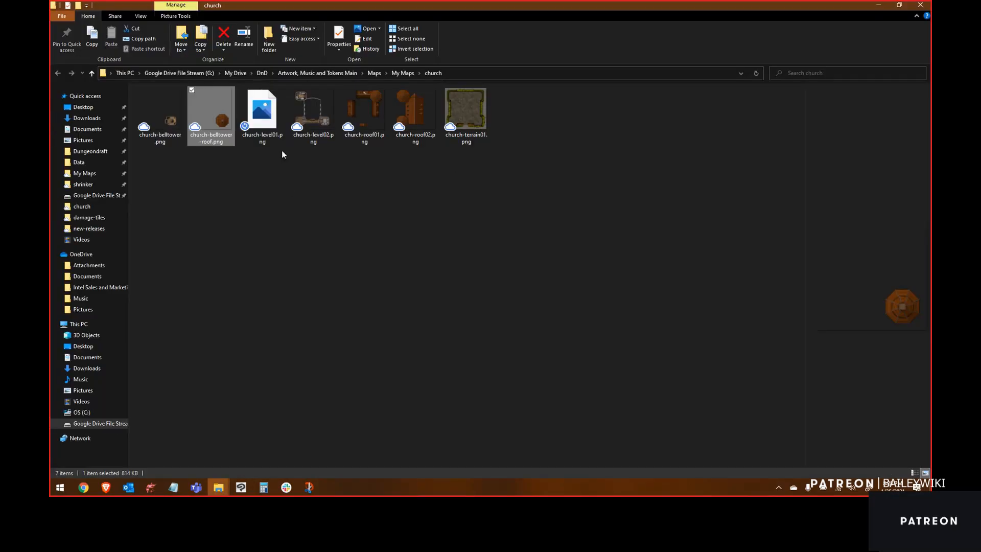
click(466, 109)
right_click(466, 111)
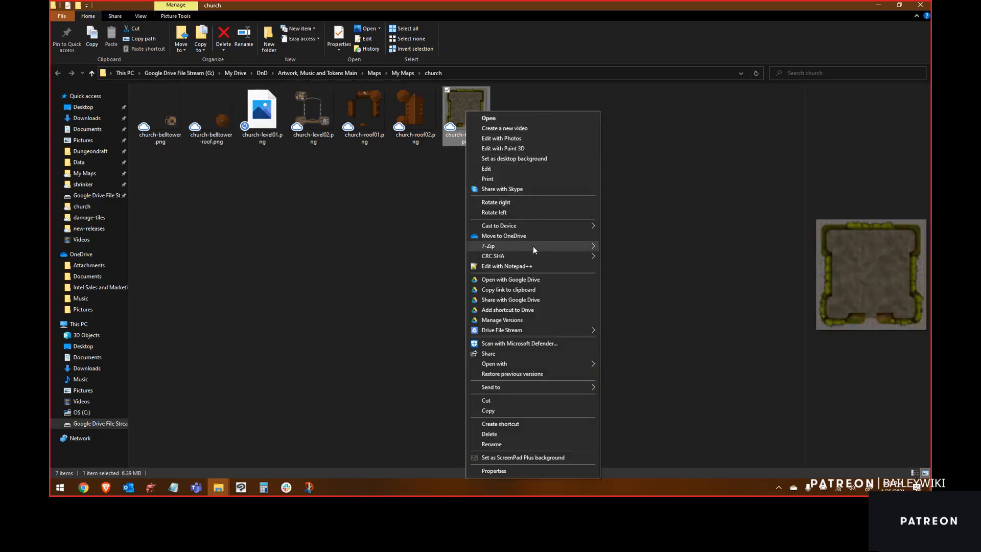
mouse_move(570, 366)
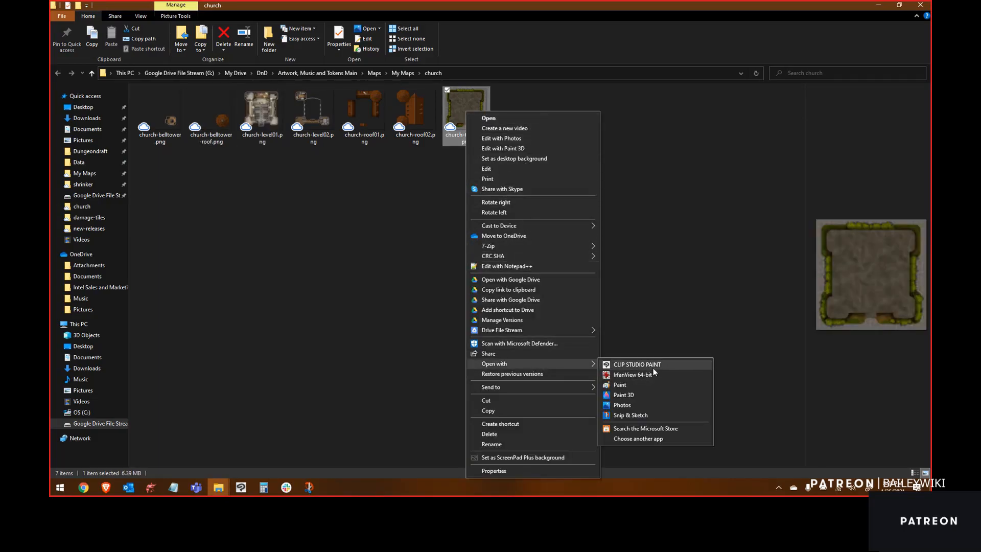
click(654, 367)
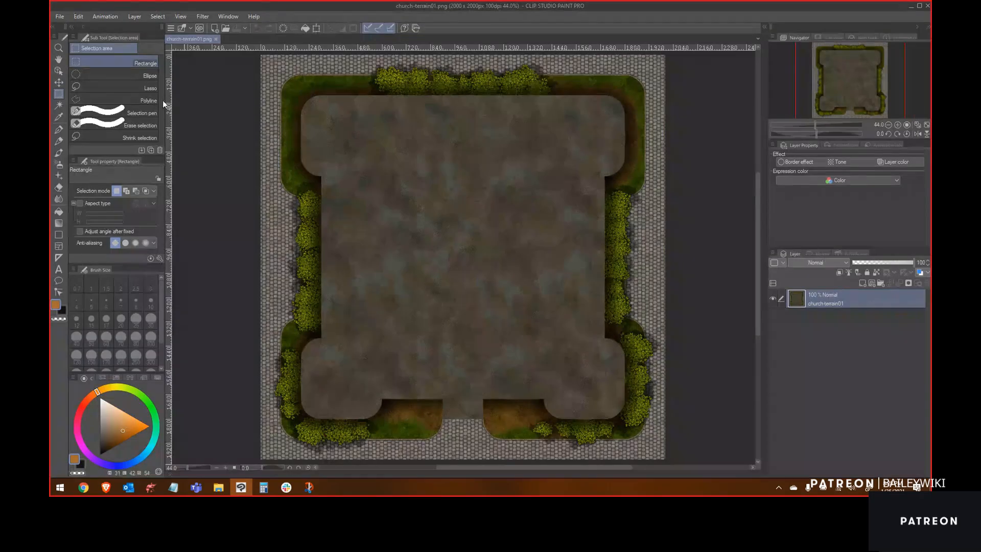
Step: Import the other exported church level PNGs into the terrain image as separate layers
click(60, 16)
mouse_move(130, 164)
click(224, 163)
click(217, 77)
shift+click(471, 77)
click(763, 360)
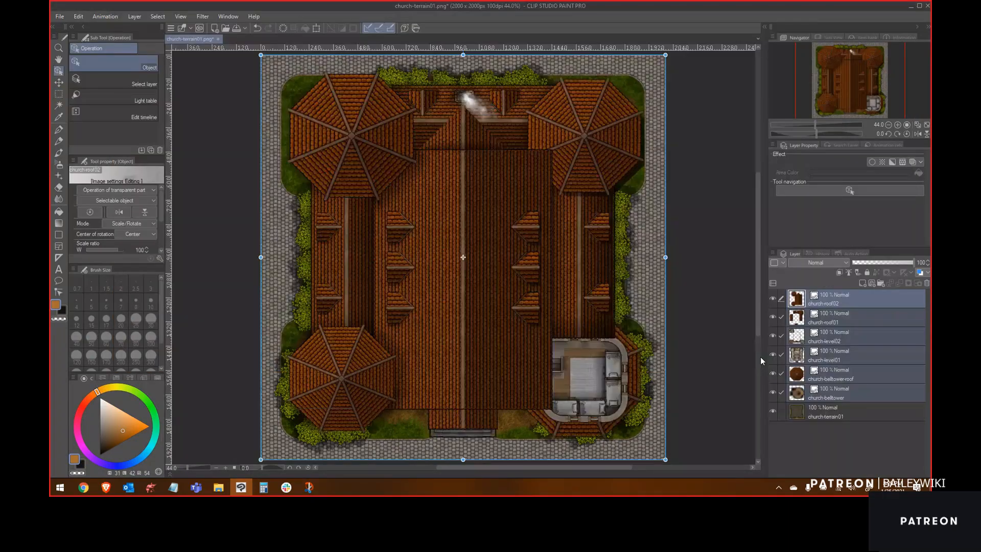
Step: Move the church-belltower-roof and church-belltower layers to the top of the layer stack
drag(836, 378, 834, 294)
drag(838, 399, 825, 316)
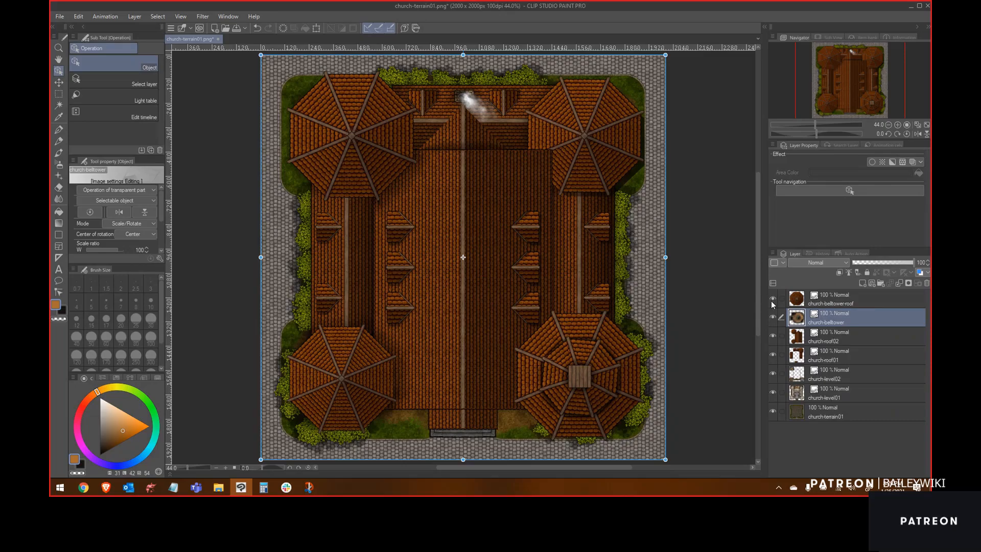
Step: Toggle the belltower and roof layers' visibility to inspect the church levels beneath
click(772, 299)
click(773, 317)
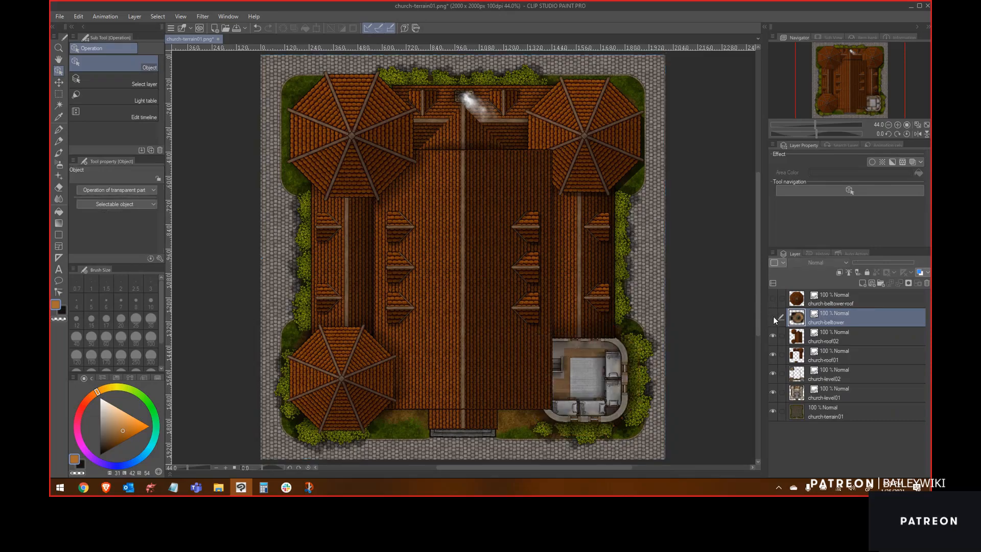
click(773, 337)
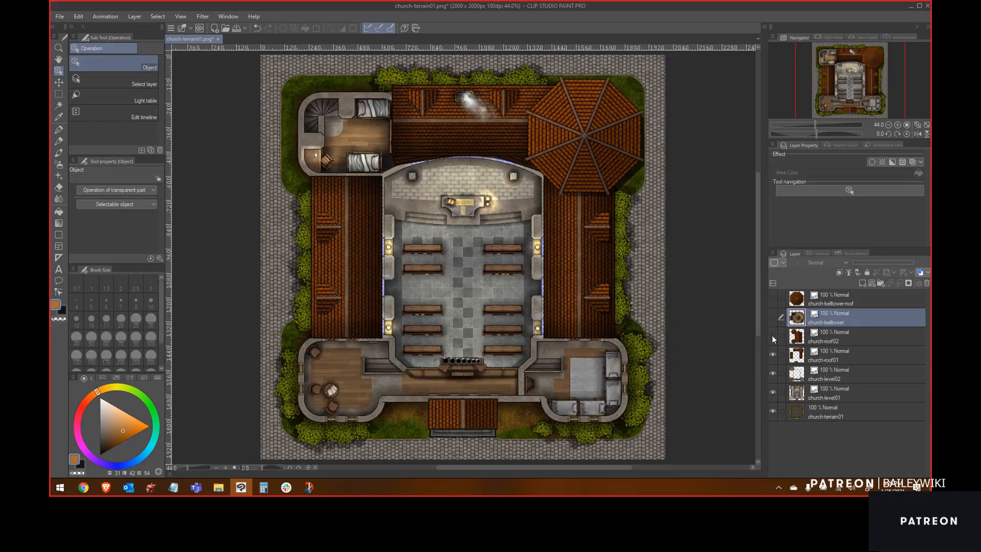
scroll(541, 165, up, 6)
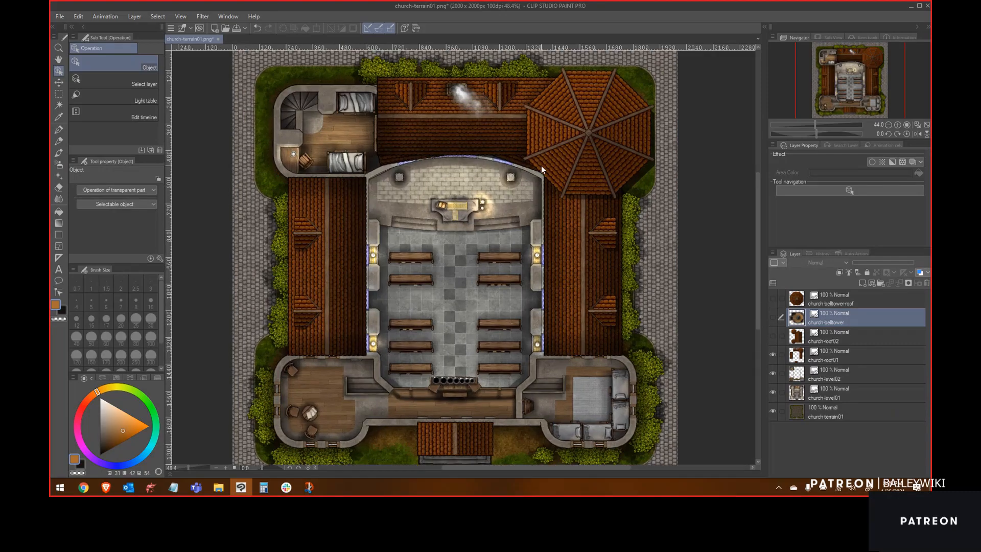
scroll(611, 302, down, 3)
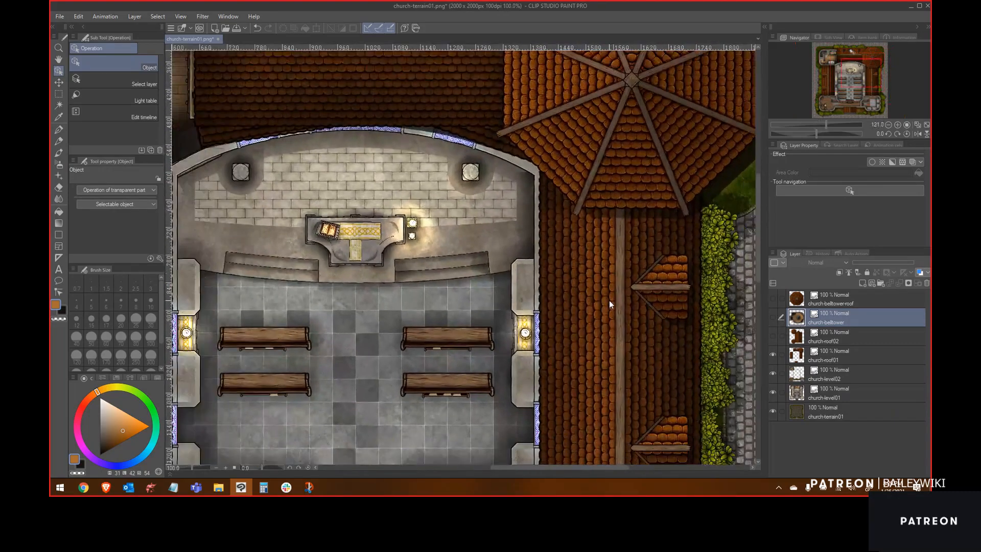
Step: Move the church-level02 layer above the church-roof01 layer
drag(832, 376, 826, 346)
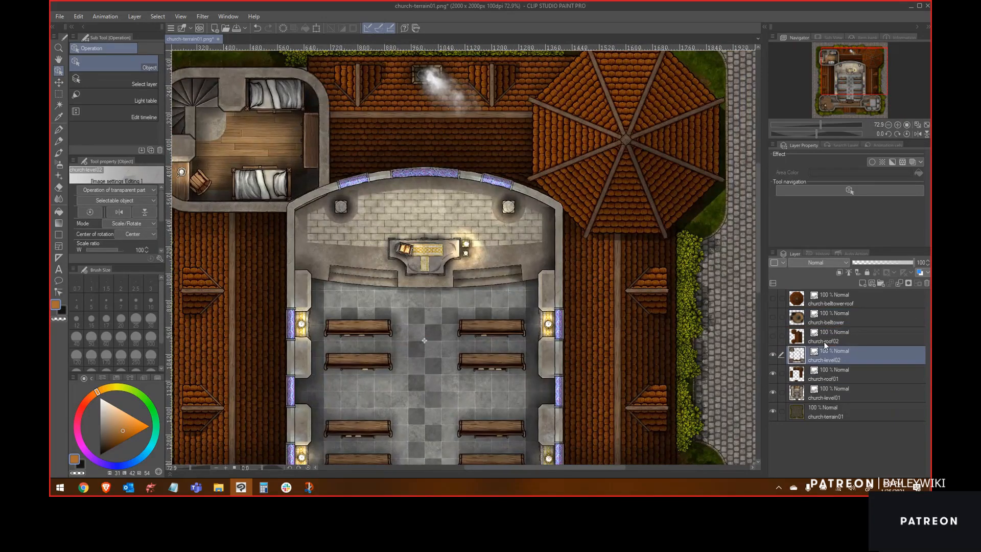
scroll(698, 332, down, 1)
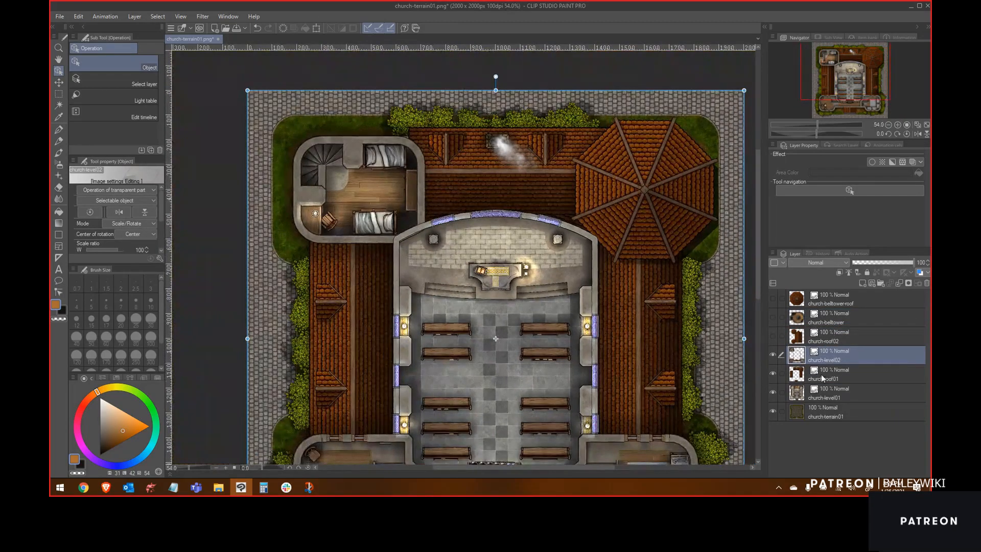
key(space)
drag(708, 367, 684, 323)
Step: Hide every layer except church-level01 and church-terrain01
click(773, 355)
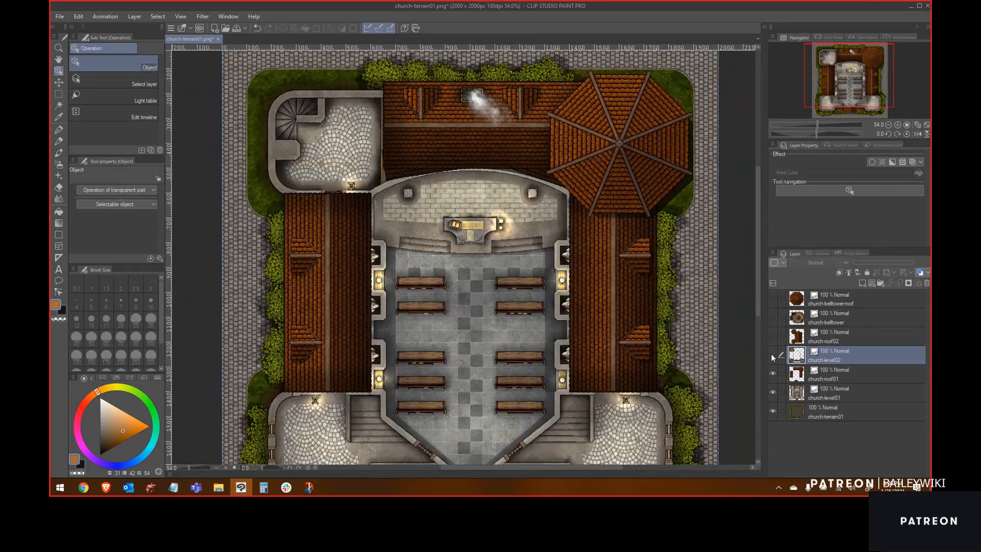
click(772, 372)
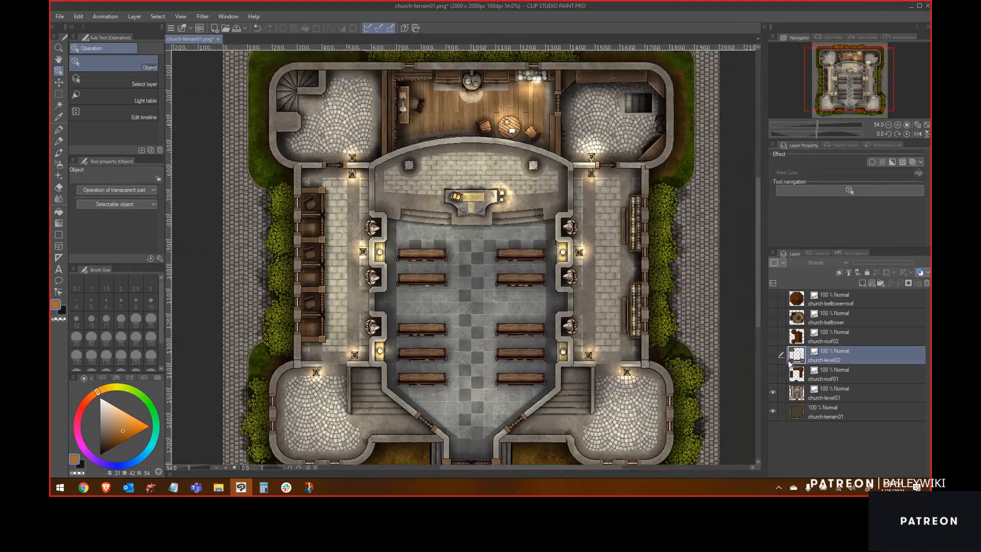
click(773, 372)
click(773, 354)
click(773, 336)
click(773, 317)
click(774, 298)
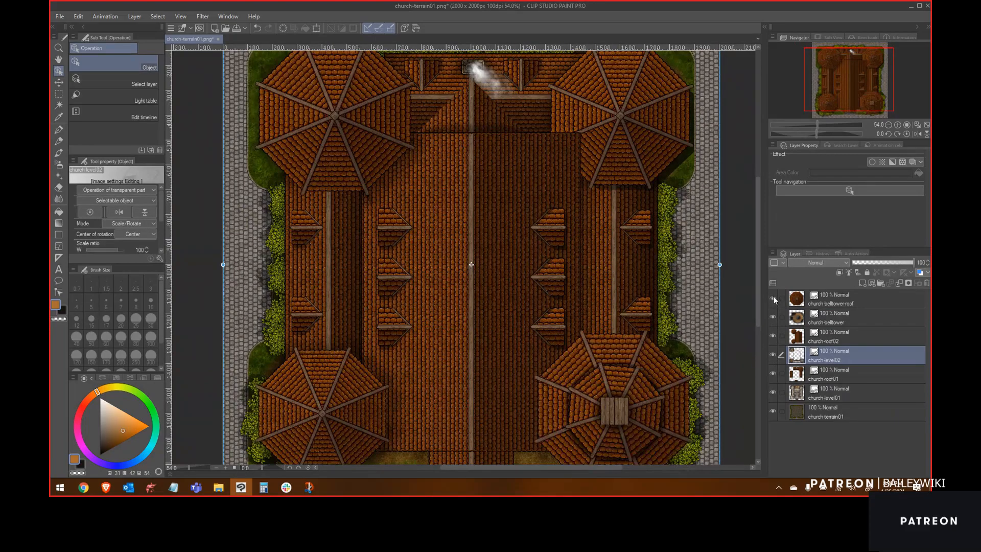
click(774, 298)
click(773, 316)
click(774, 336)
click(773, 355)
click(774, 373)
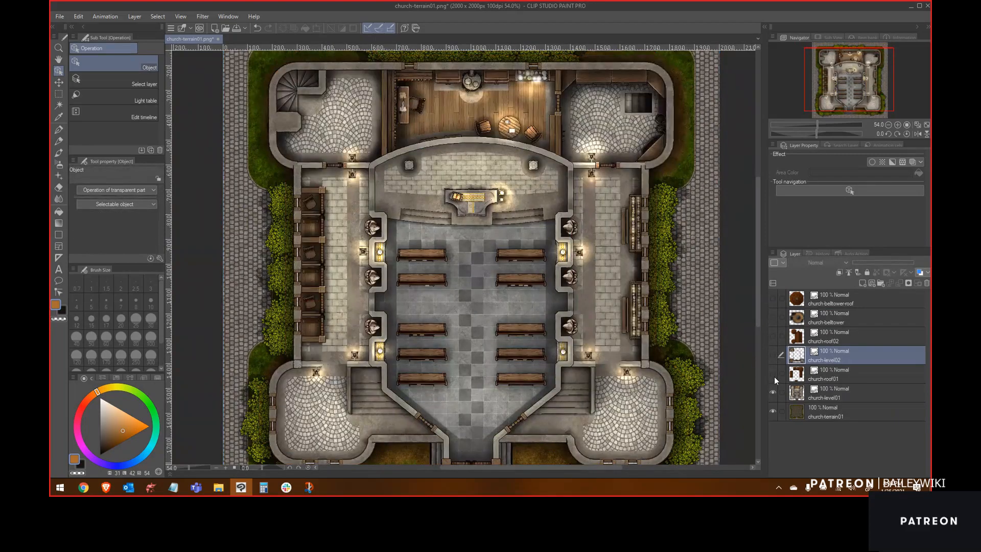
Step: Start a PNG single-layer export and create a new folder named composites inside the church folder
click(60, 16)
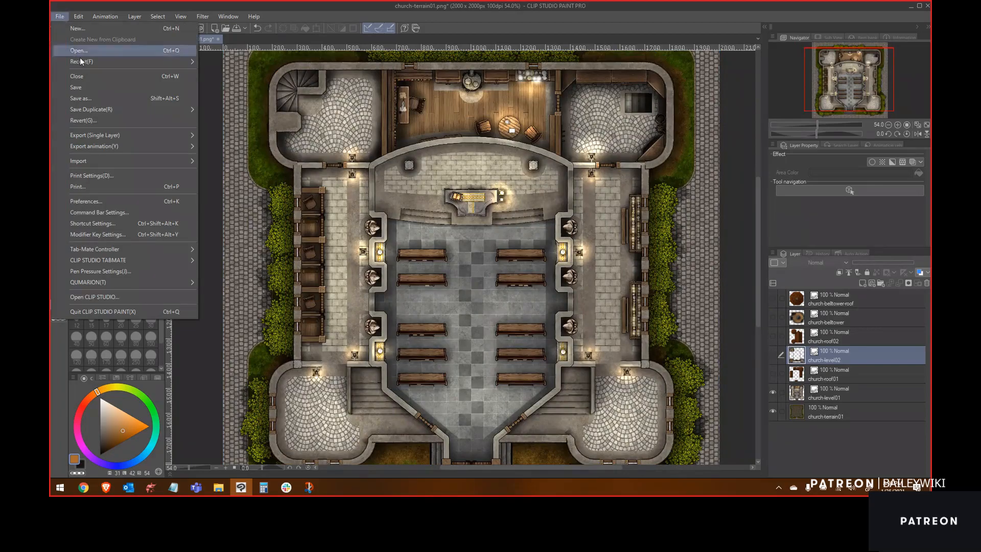
mouse_move(169, 135)
click(232, 159)
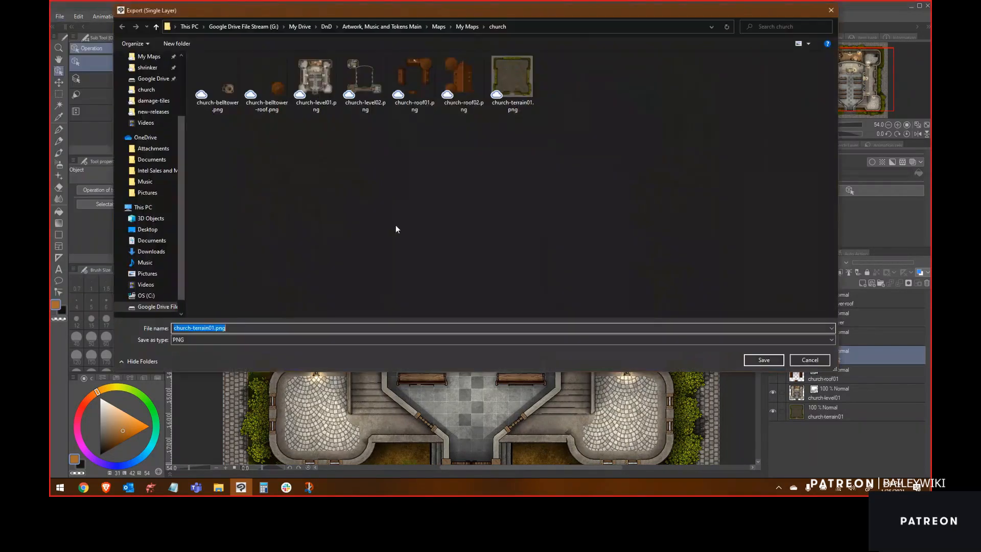
key(ctrl+shift+n)
text(composites)
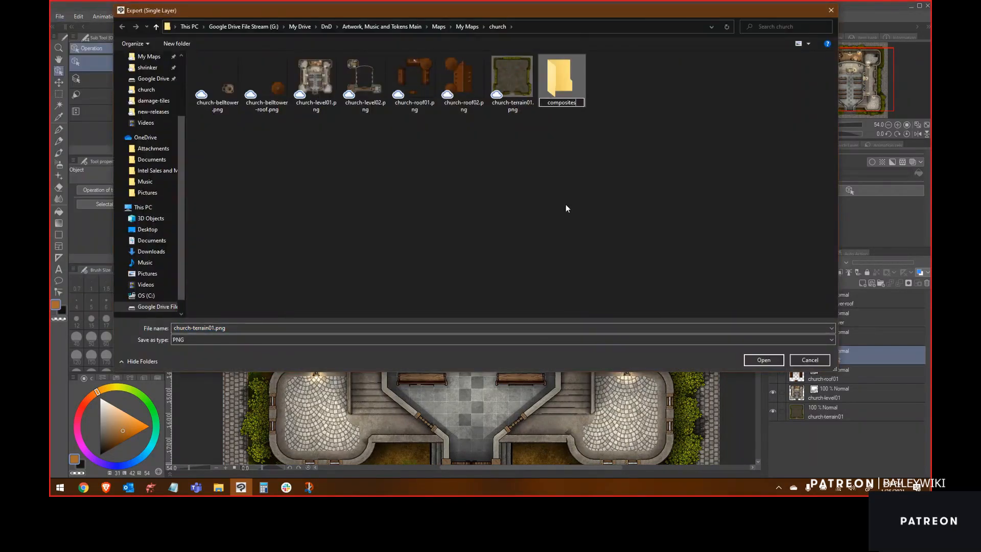
key(Return)
Step: Save the export as church-level01 in the composites folder and accept the PNG export settings
key(Return)
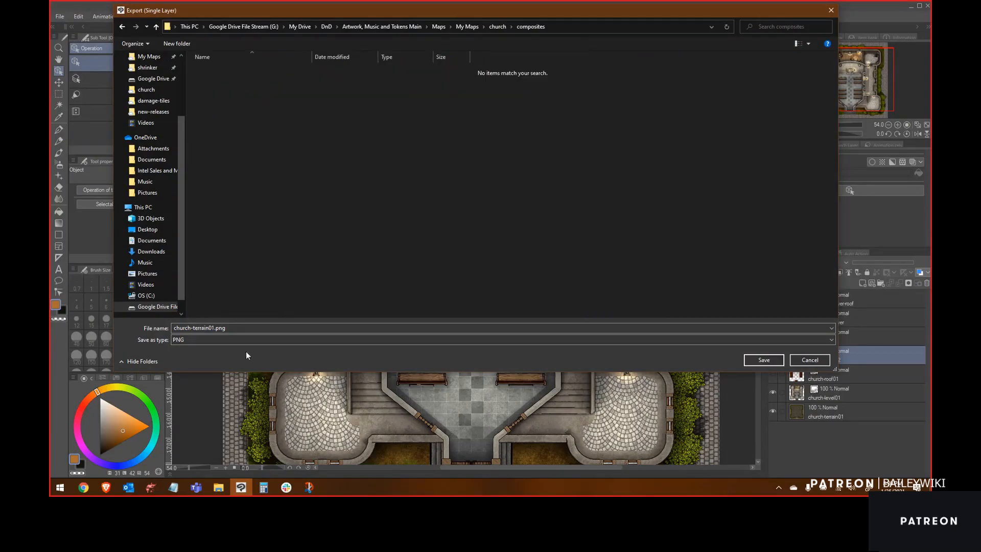
text(church-lev)
text(el02)
key(Return)
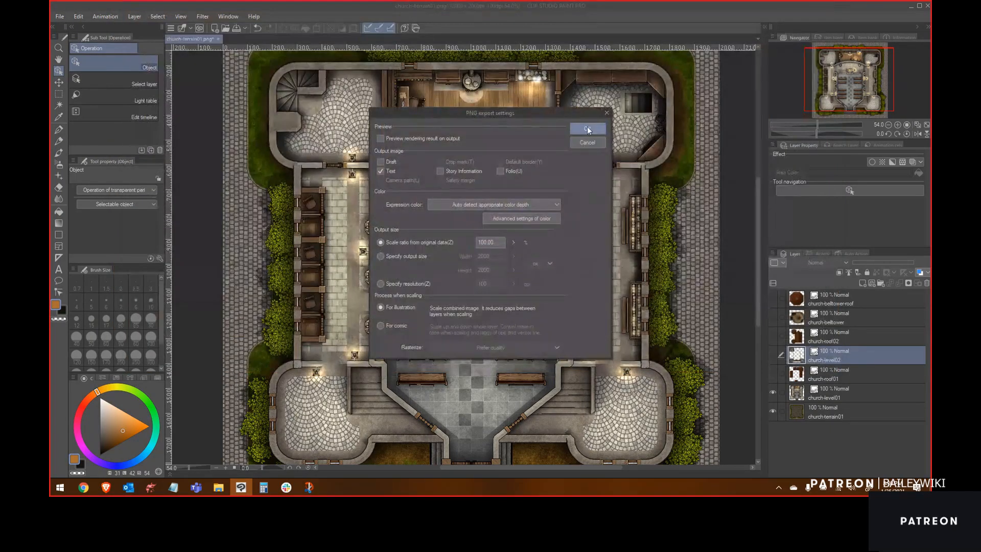
click(484, 243)
click(587, 129)
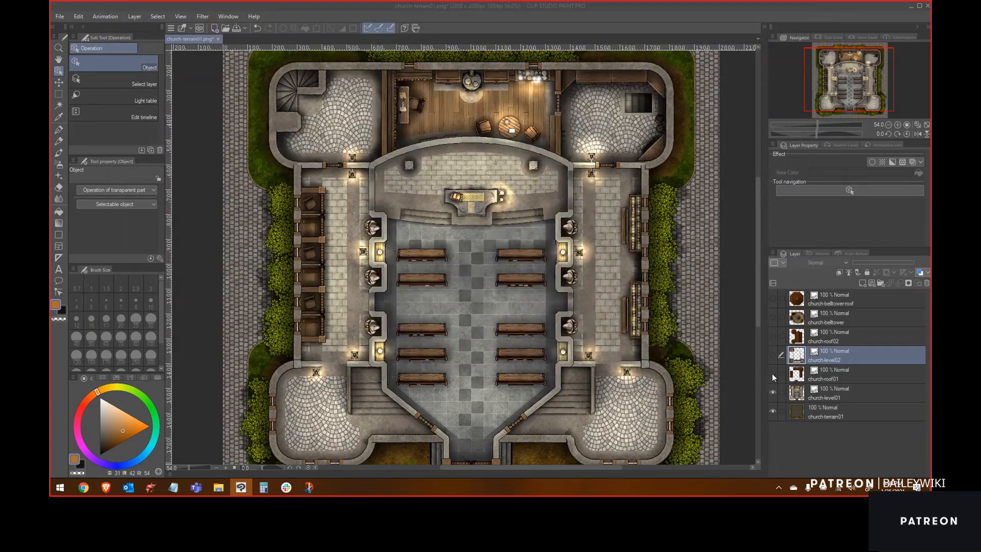
Step: Show only the church-level02 and church-roof01 layers
click(773, 393)
click(773, 411)
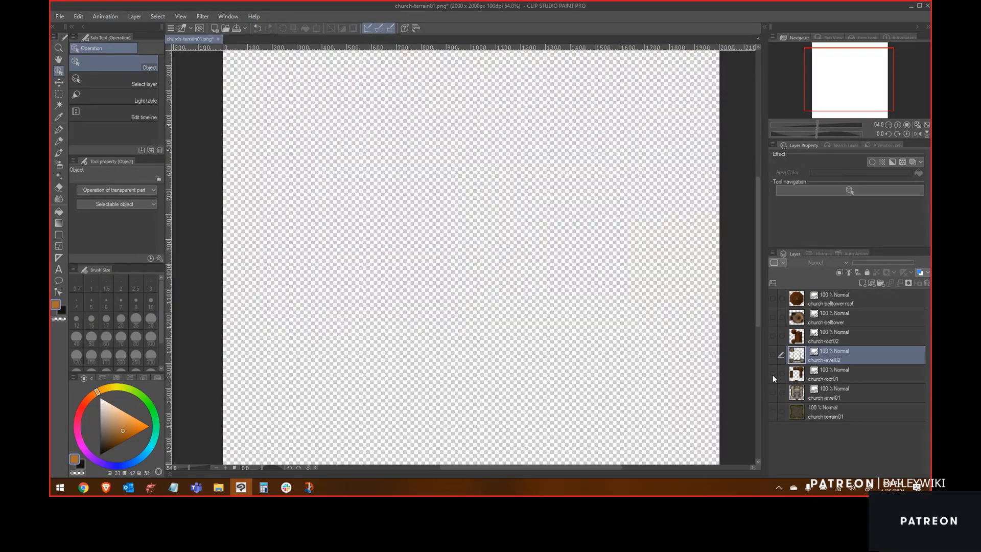
click(773, 375)
click(773, 356)
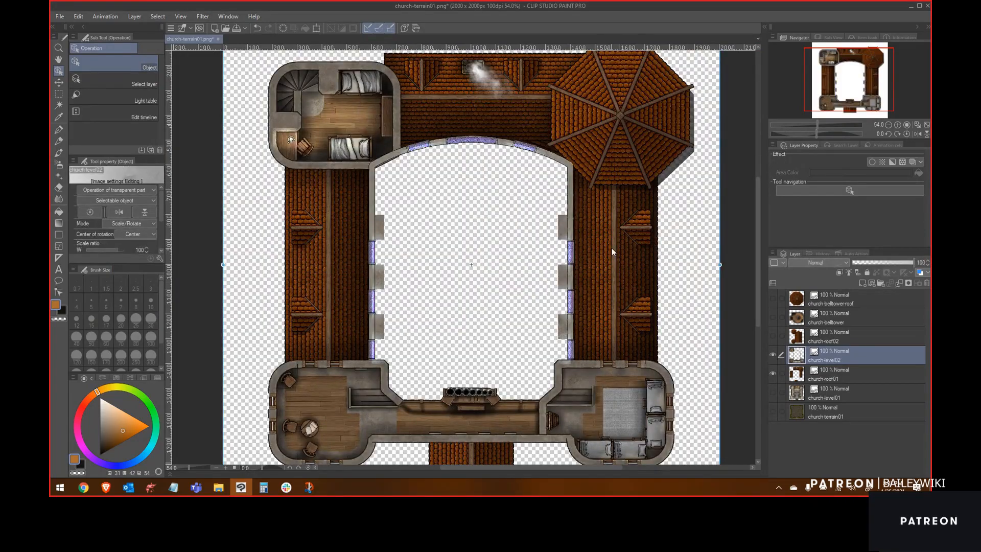
click(774, 391)
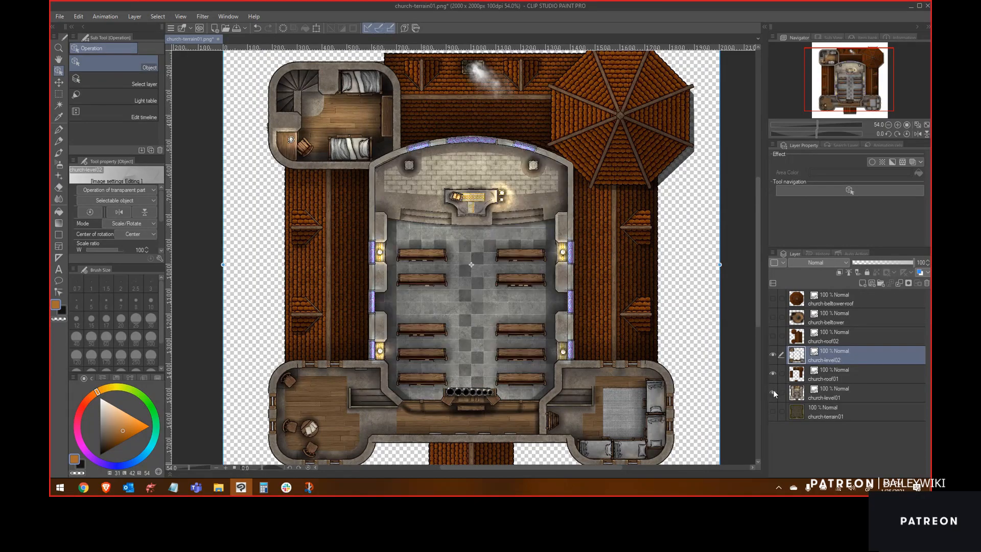
click(773, 391)
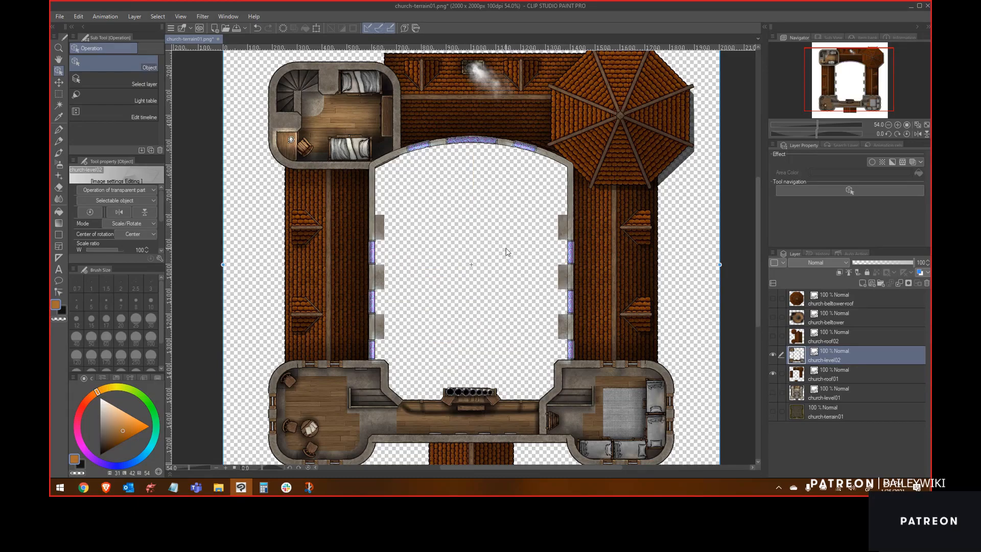
Step: Export the visible layers as a PNG named church-level02 in the composites folder
click(60, 16)
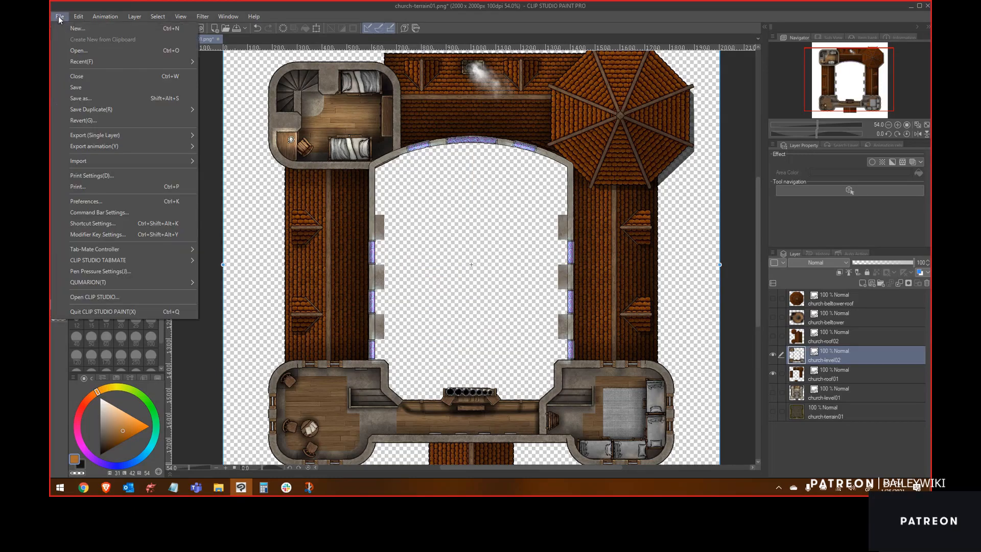
mouse_move(128, 135)
click(239, 160)
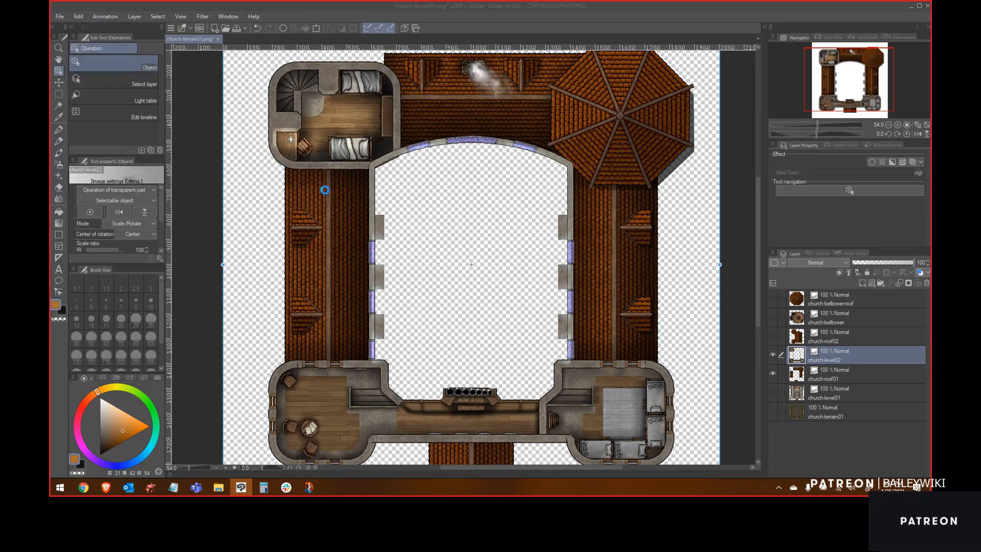
double_click(218, 81)
click(217, 81)
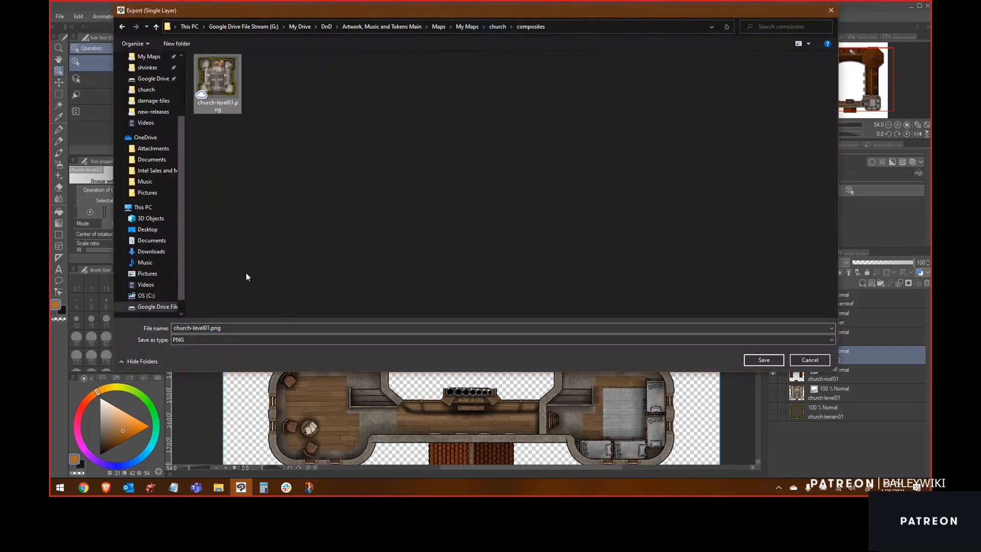
double_click(209, 329)
click(210, 328)
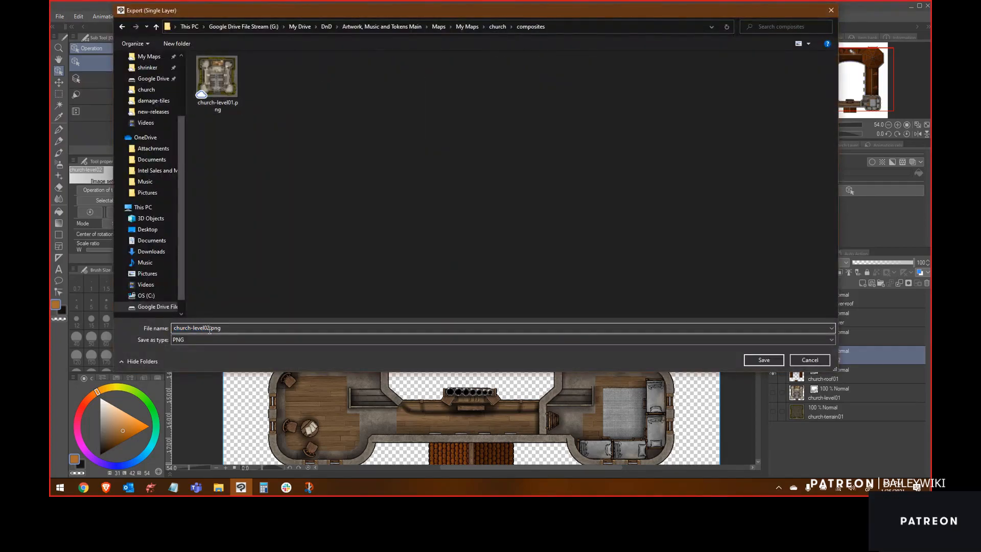
click(764, 359)
click(584, 131)
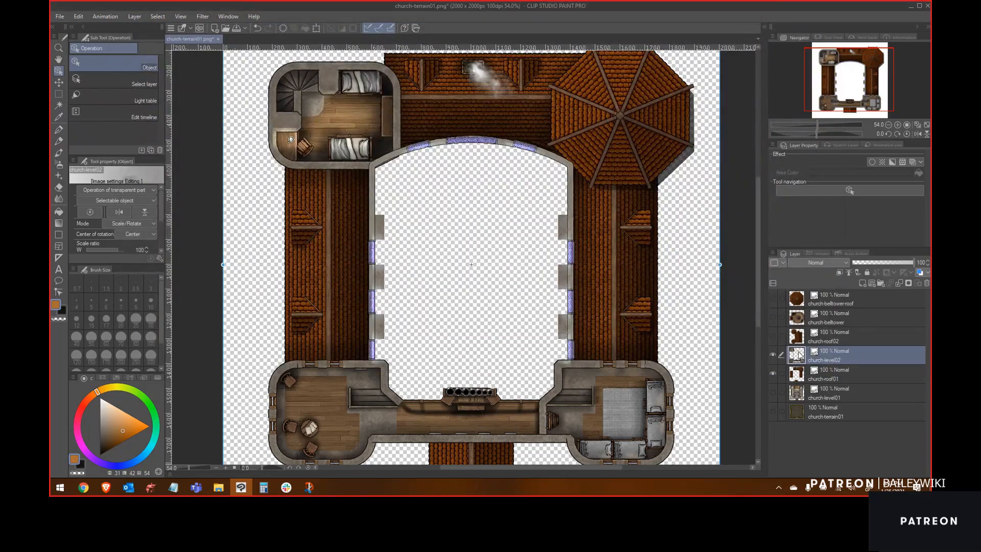
Step: Make the church-roof02 and church-belltower layers visible as well
click(772, 337)
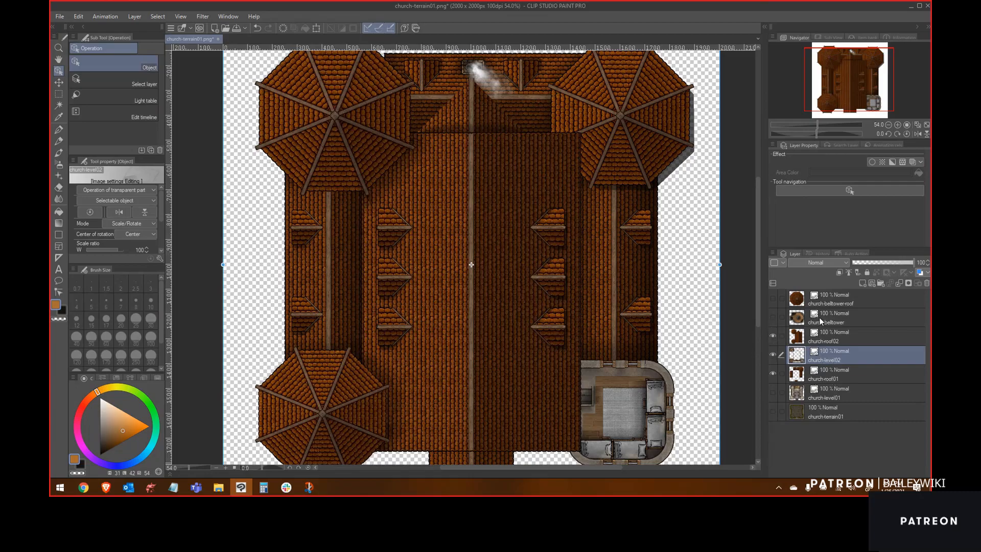
click(773, 318)
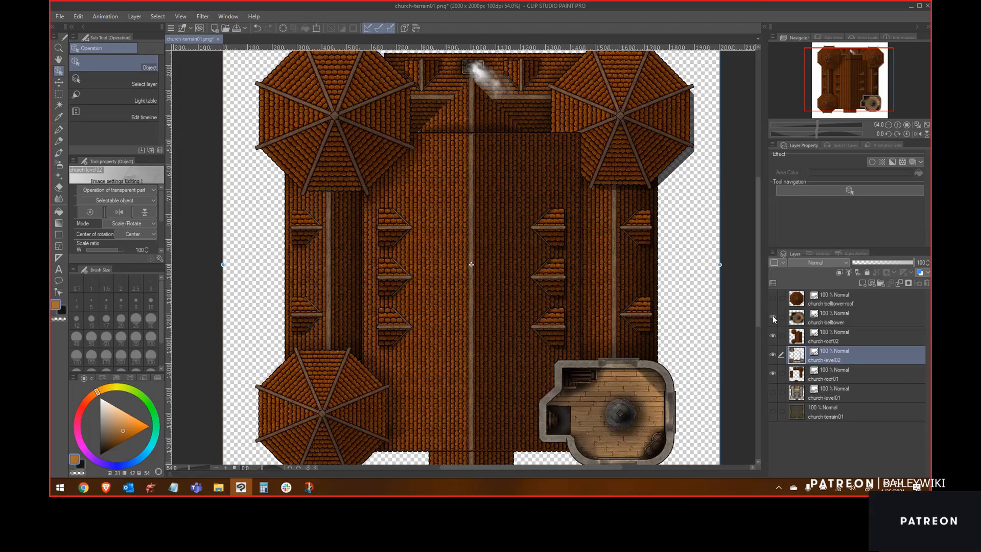
Step: Export the visible layers as a PNG named church-level03 in the composites folder
click(59, 16)
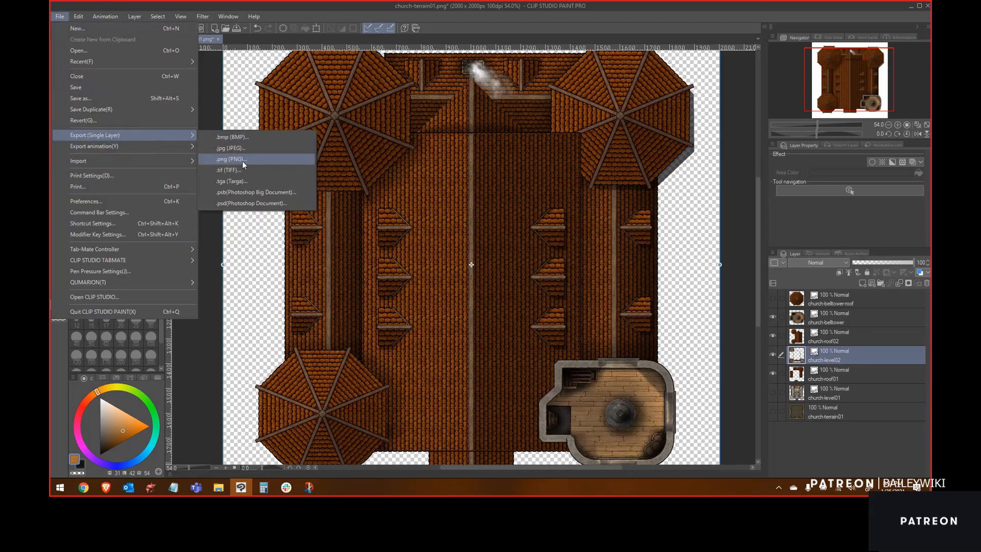
click(241, 161)
double_click(204, 84)
click(217, 86)
click(211, 328)
key(BackSpace)
text(3)
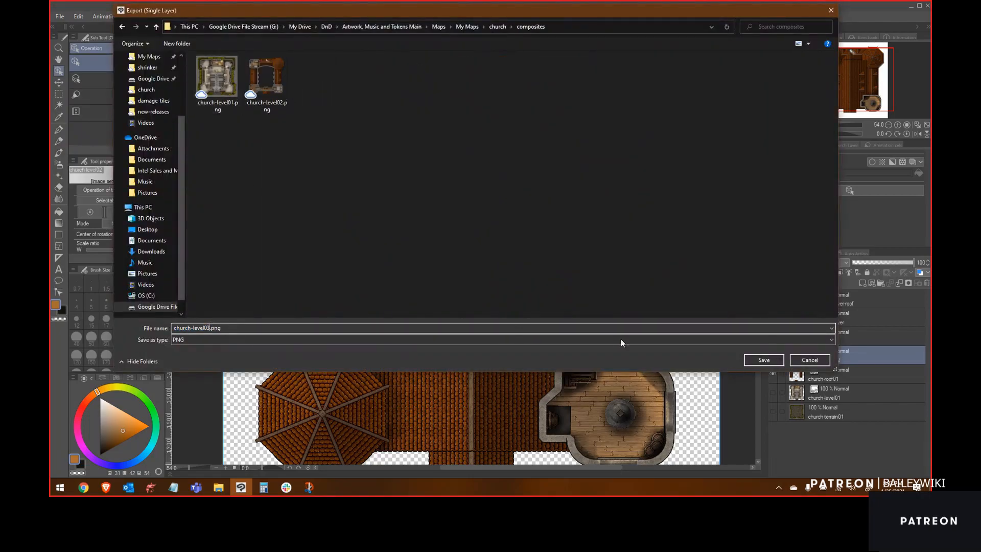
click(764, 360)
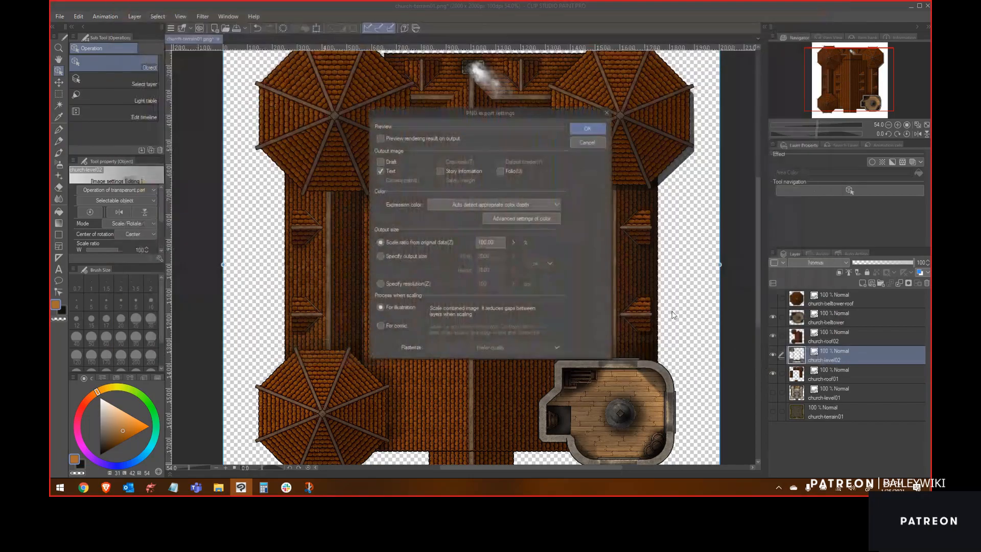
click(588, 130)
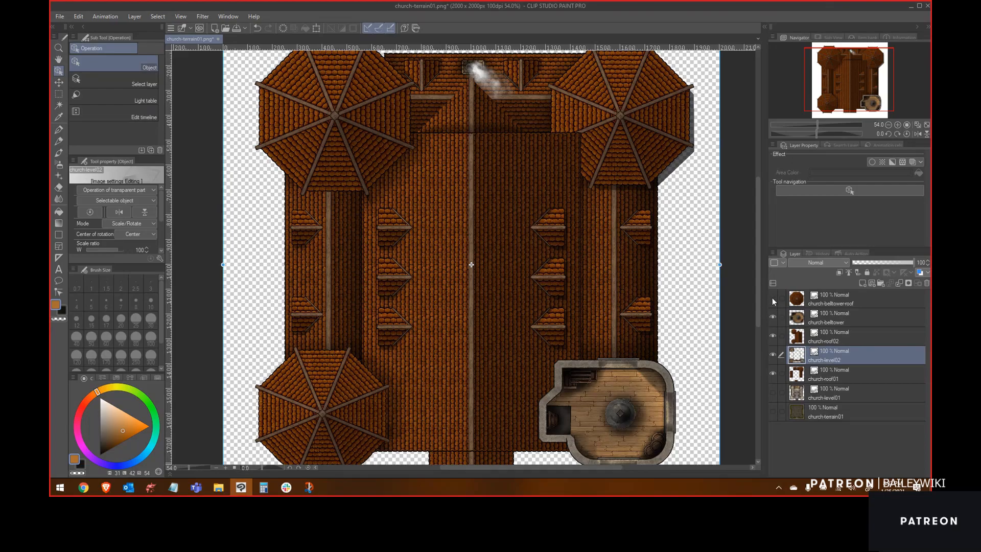
Step: Hide every layer except church-belltower-roof
click(773, 298)
click(773, 316)
click(773, 336)
click(773, 355)
click(772, 374)
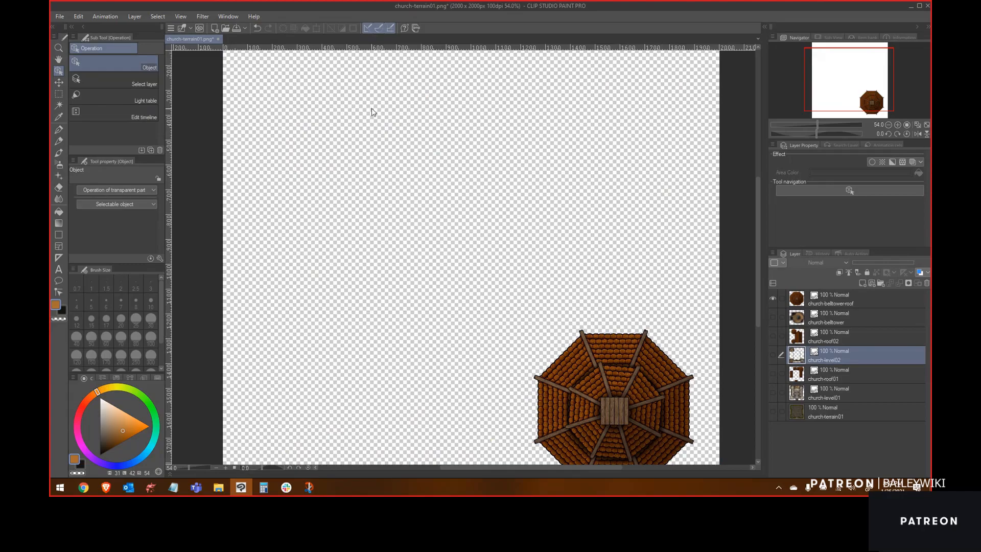
Step: Add a new layer above church-terrain01 and name it BG
click(822, 415)
click(863, 283)
double_click(816, 417)
text(BG)
key(Return)
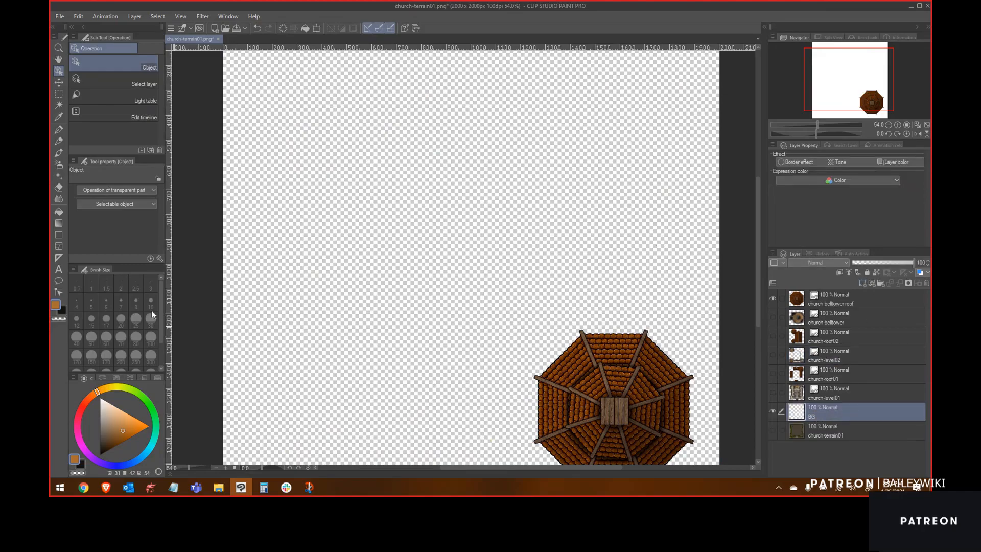
Step: Fill the BG layer with the orange colour and move it below church-terrain01
click(59, 211)
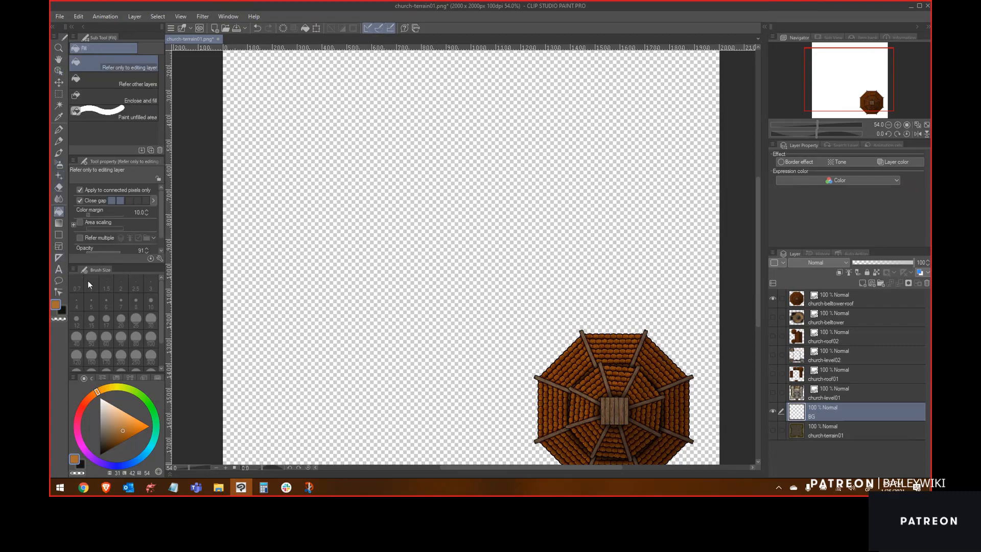
click(404, 283)
drag(824, 413, 822, 437)
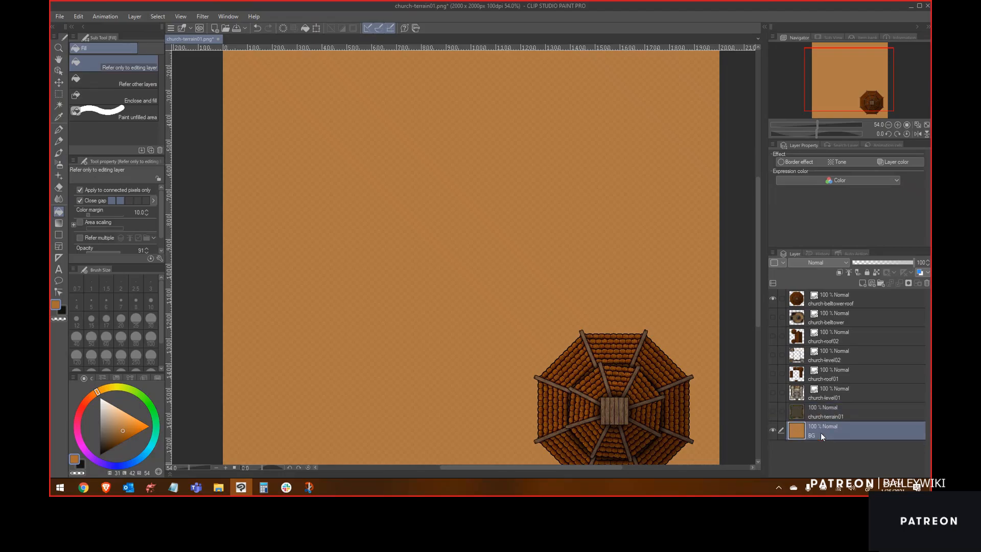
Step: Set the grid's number of divisions to 1 and turn the grid display on
click(830, 302)
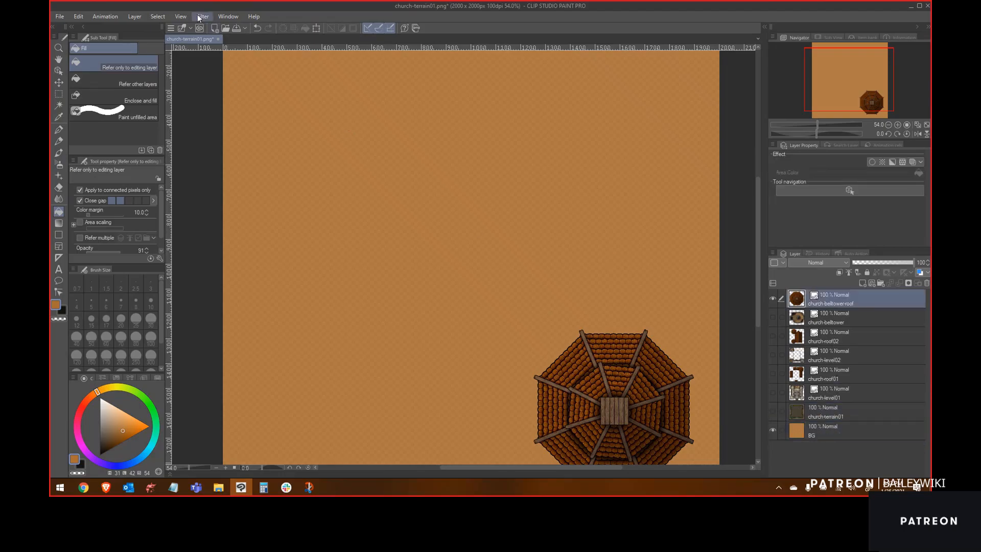
click(181, 17)
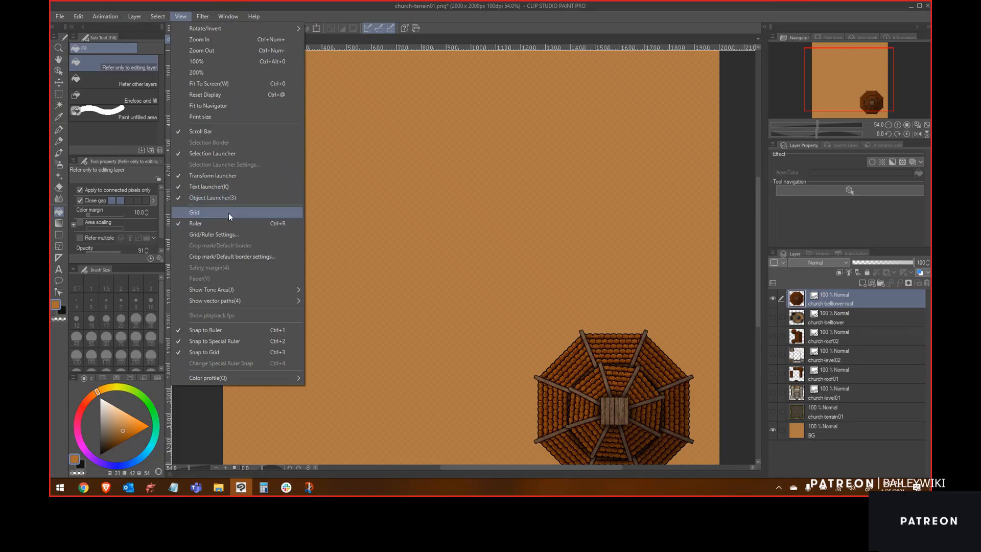
click(231, 233)
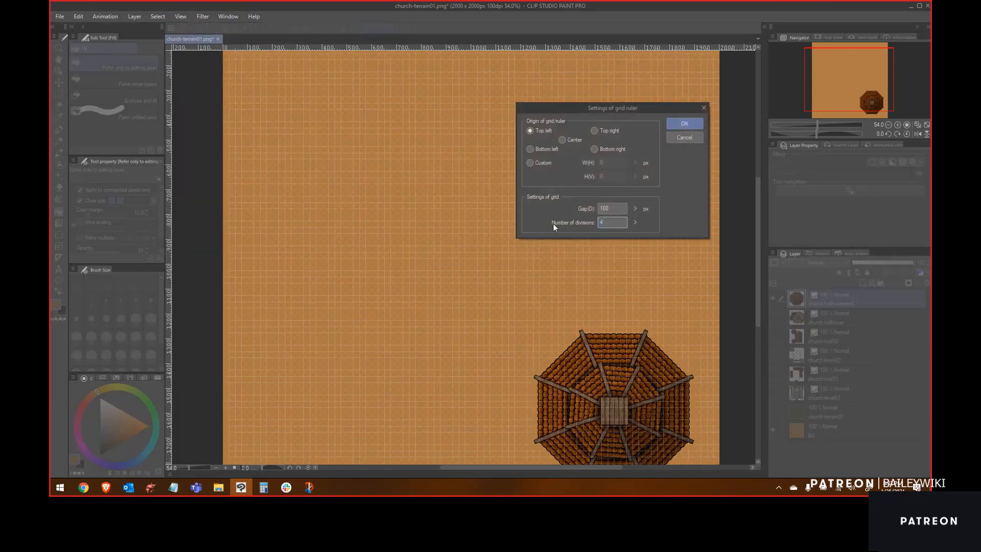
text(1)
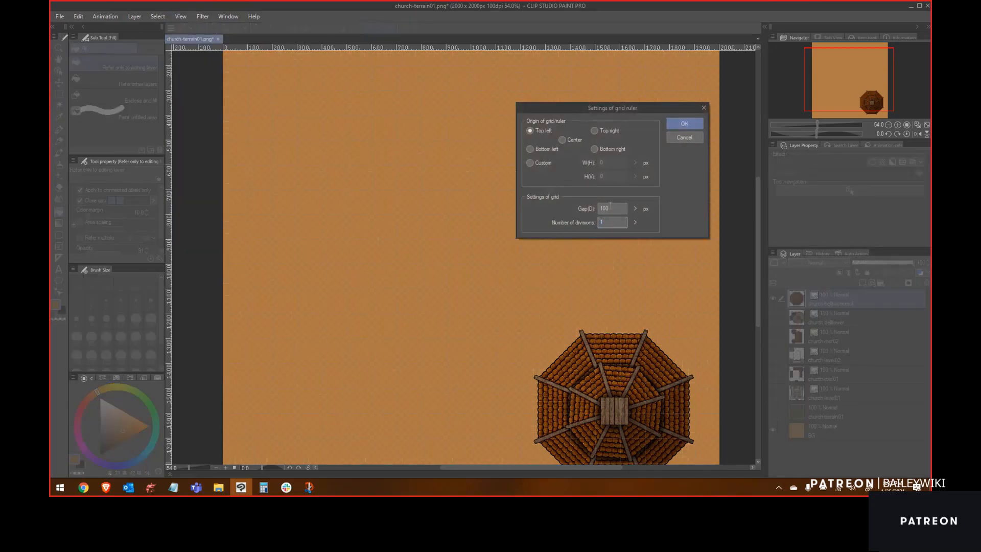
click(683, 124)
click(180, 17)
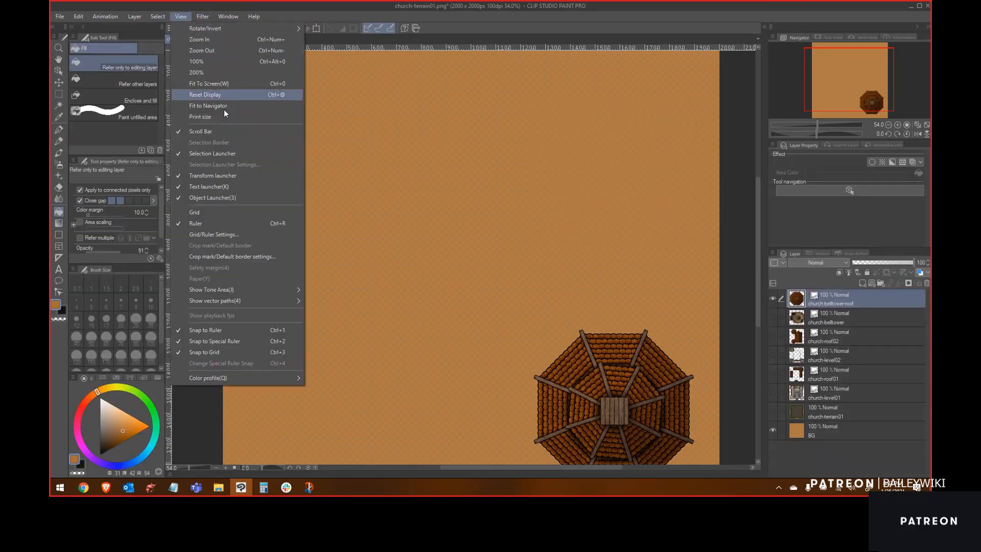
click(236, 213)
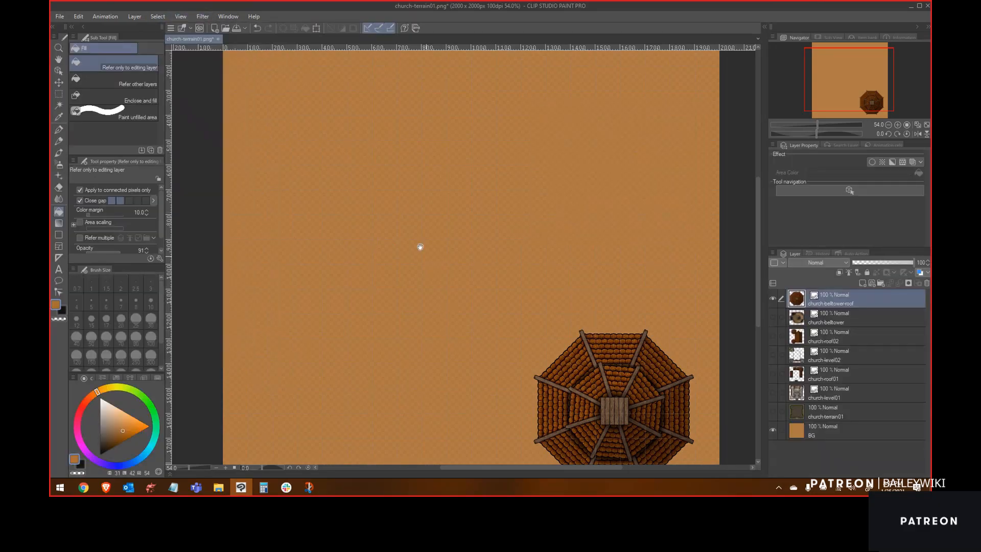
Step: Select the belltower roof with a rectangle selection and create a new canvas from the selection
drag(558, 344, 489, 232)
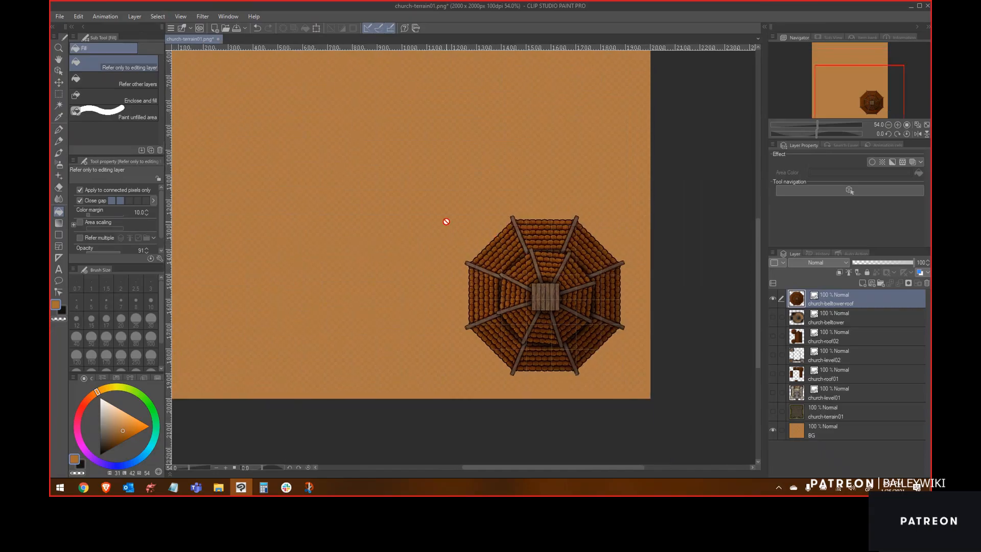
scroll(416, 235, up, 2)
click(58, 94)
drag(455, 192, 682, 432)
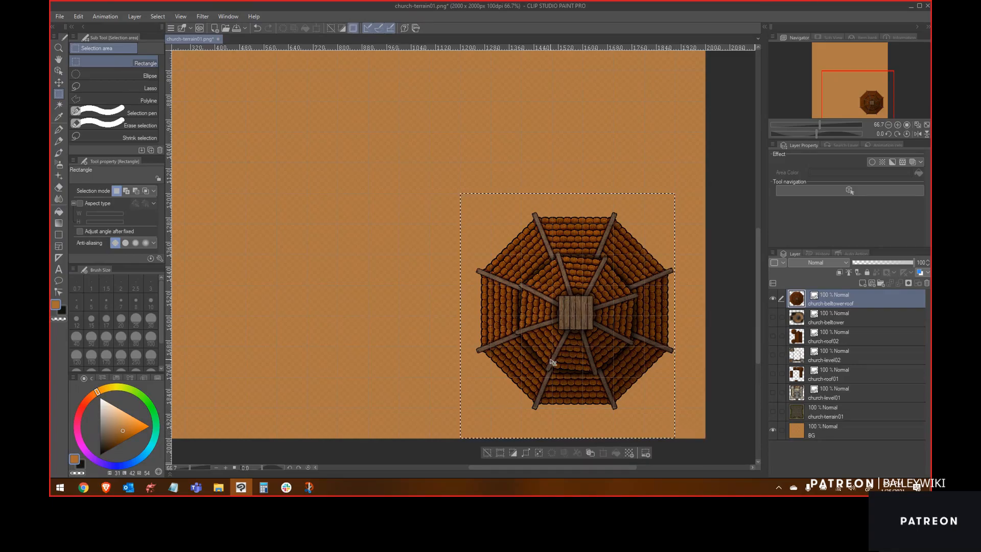
key(ctrl+shift+n)
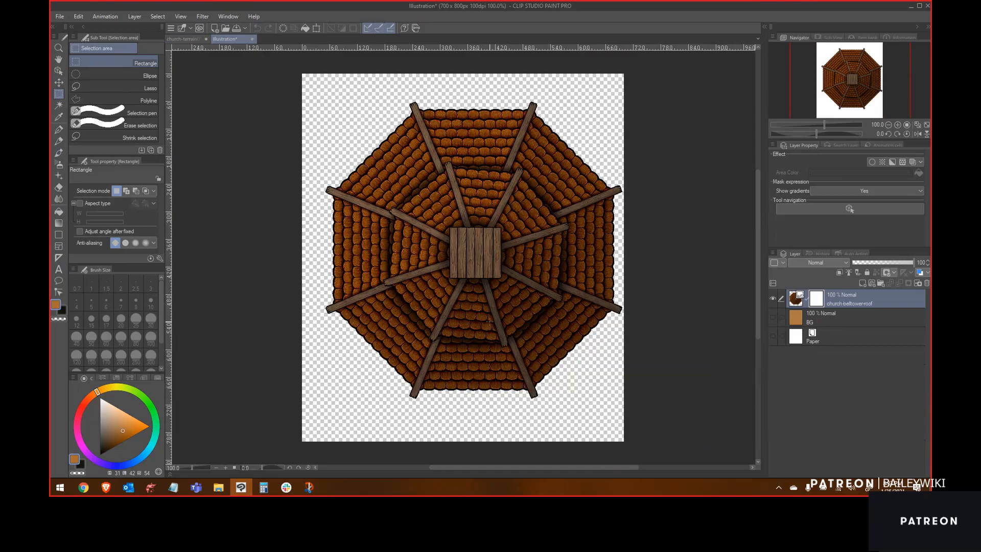
Step: Save a duplicate of the new canvas as church-level04.png in the composites folder
key(ctrl+shift+s)
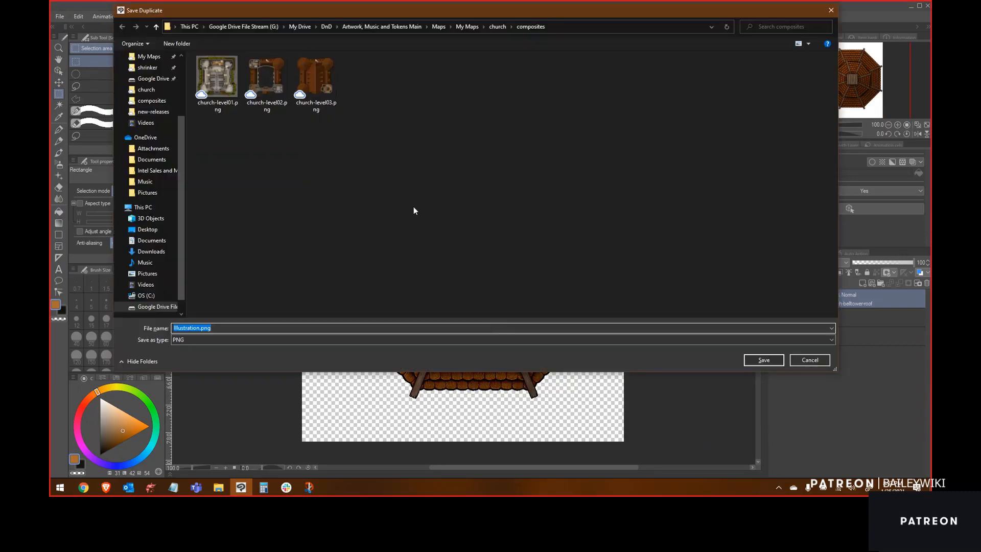
click(317, 82)
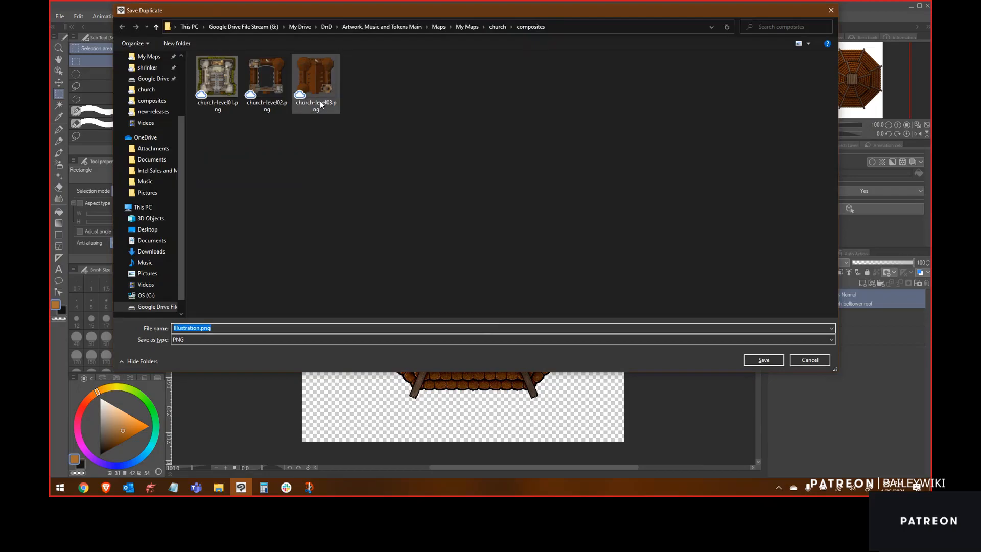
double_click(217, 328)
text(church-level04.png)
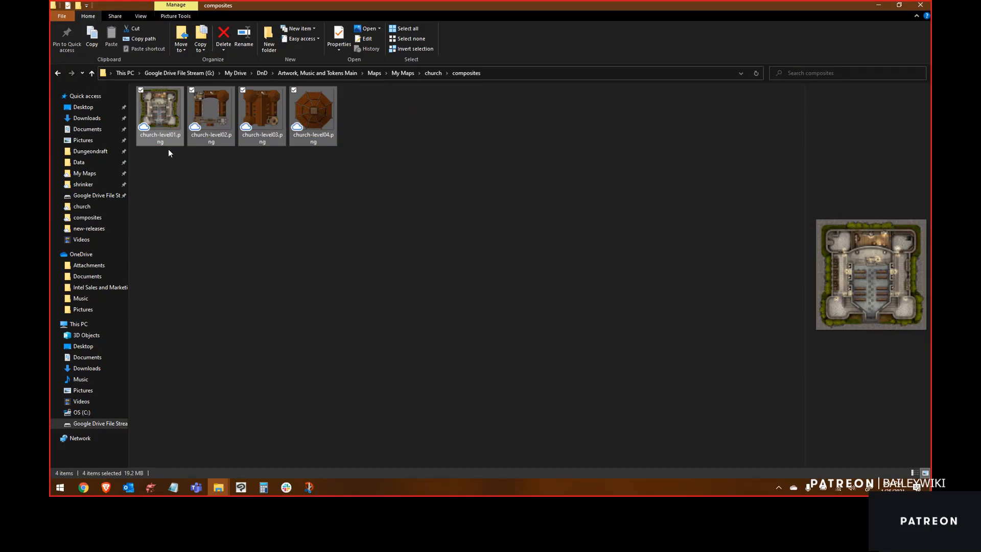
Step: Copy the four church composite PNGs into the shrinker folder
key(ctrl+c)
key(ctrl+v)
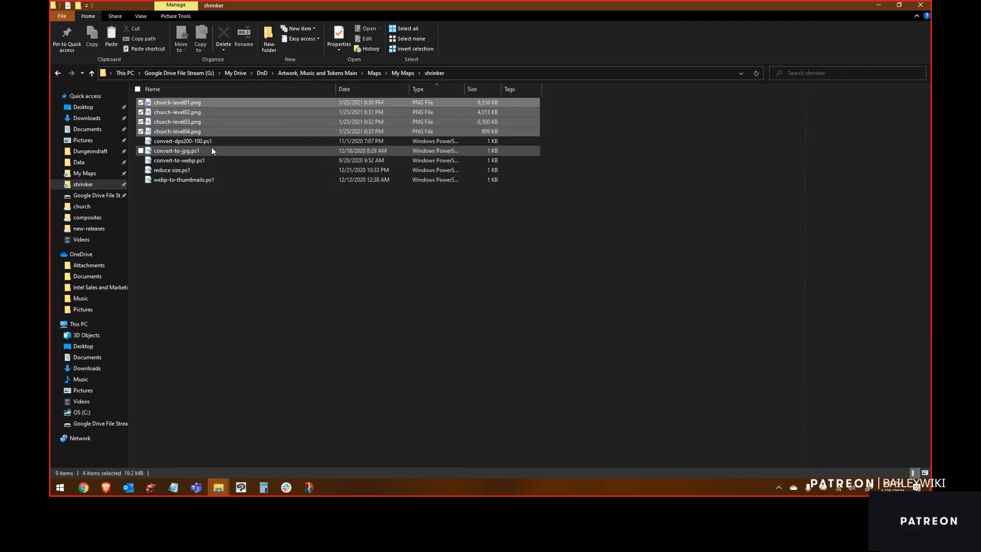
Step: Run the convert-to-webp.ps1 script with PowerShell, allowing the file to open
right_click(190, 161)
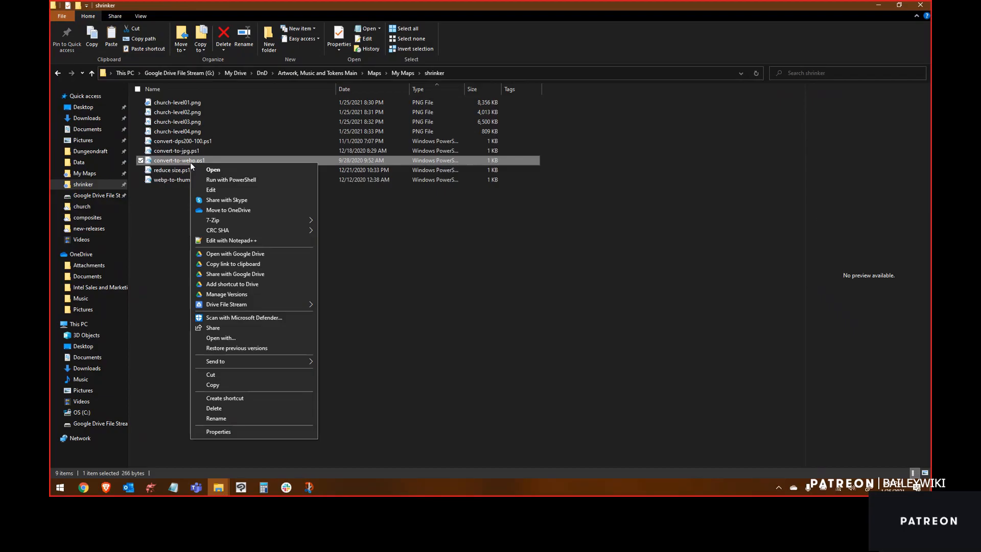
click(227, 181)
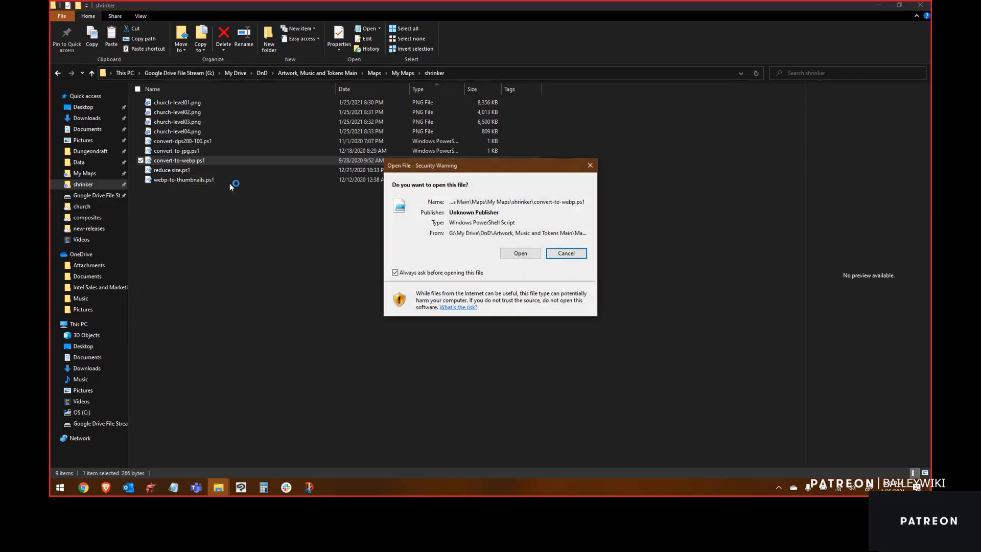
click(516, 253)
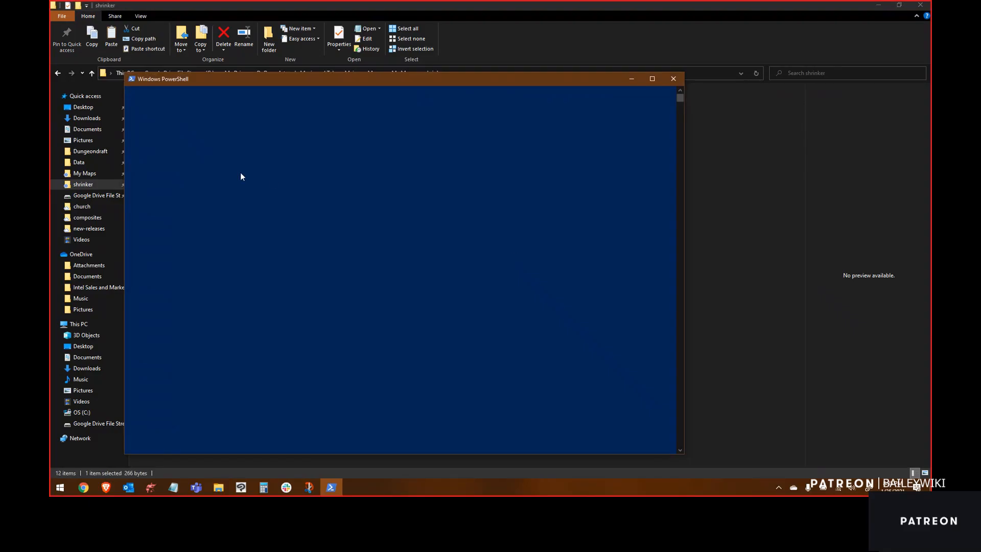
Step: Select the four converted church-level webp files
click(191, 104)
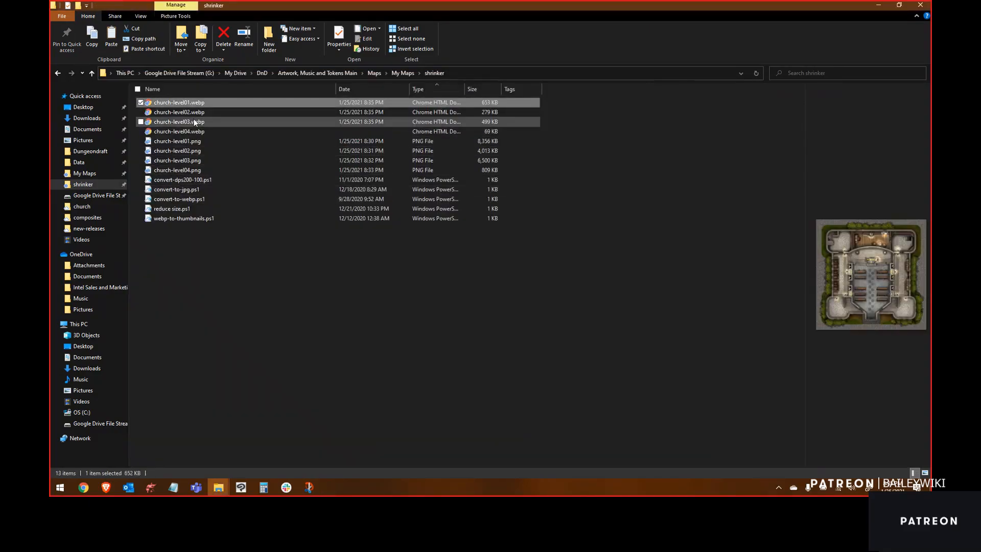
shift+click(189, 131)
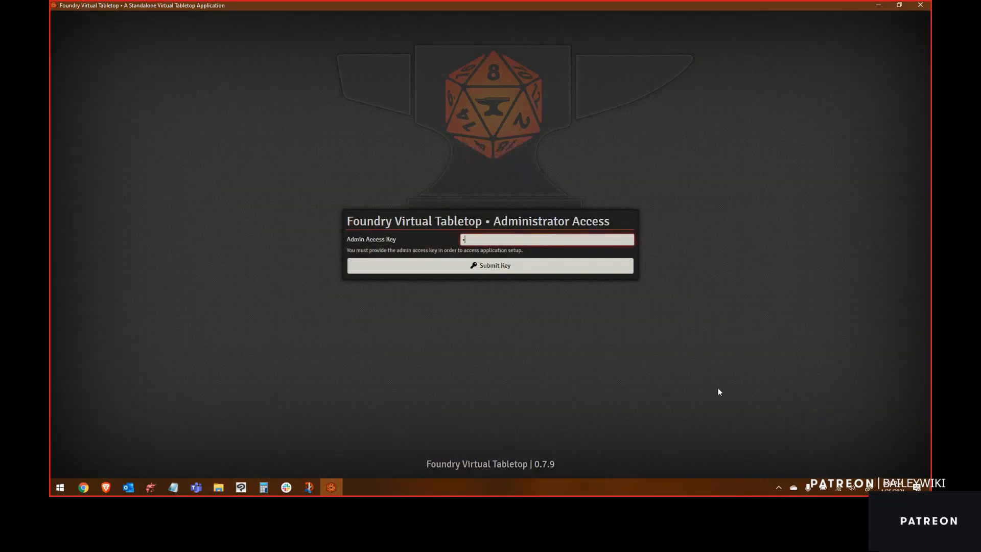
Step: Switch to Foundry Virtual Tabletop and enter the administrator password
text(*****)
key(Return)
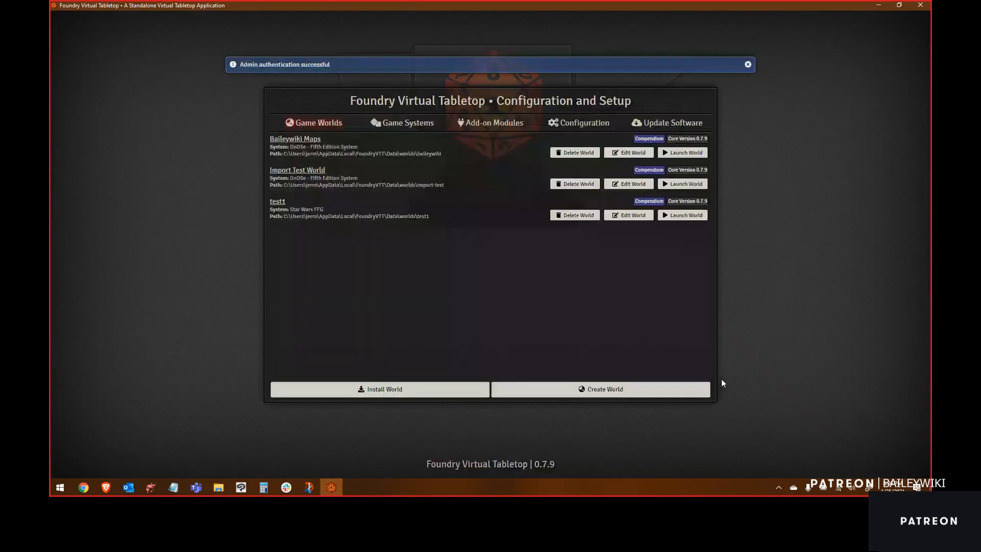
Step: Launch the Baileywiki Maps world and join it as Gamemaster
click(685, 154)
click(420, 170)
click(444, 200)
click(435, 203)
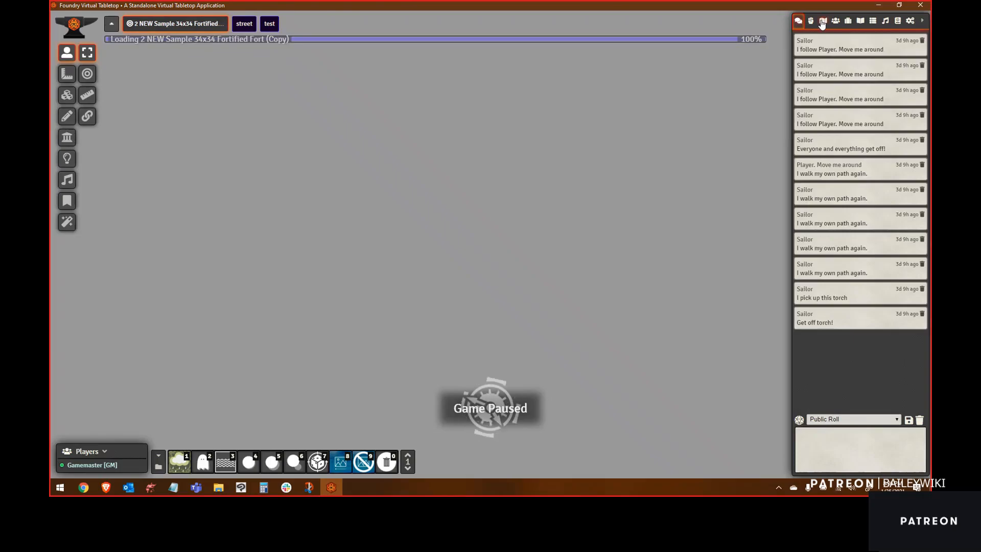
Step: Create a new scene named Church
click(822, 21)
click(833, 40)
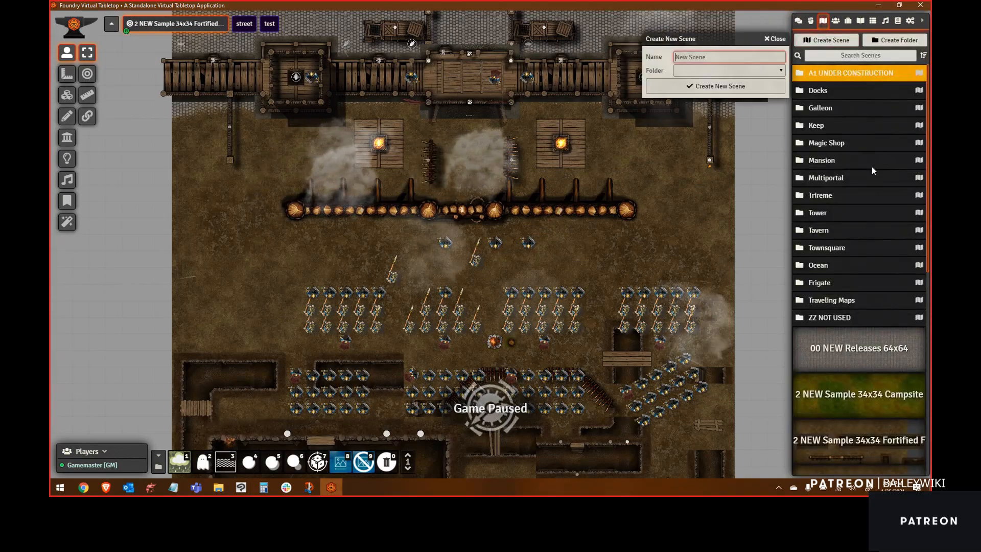
text(Church)
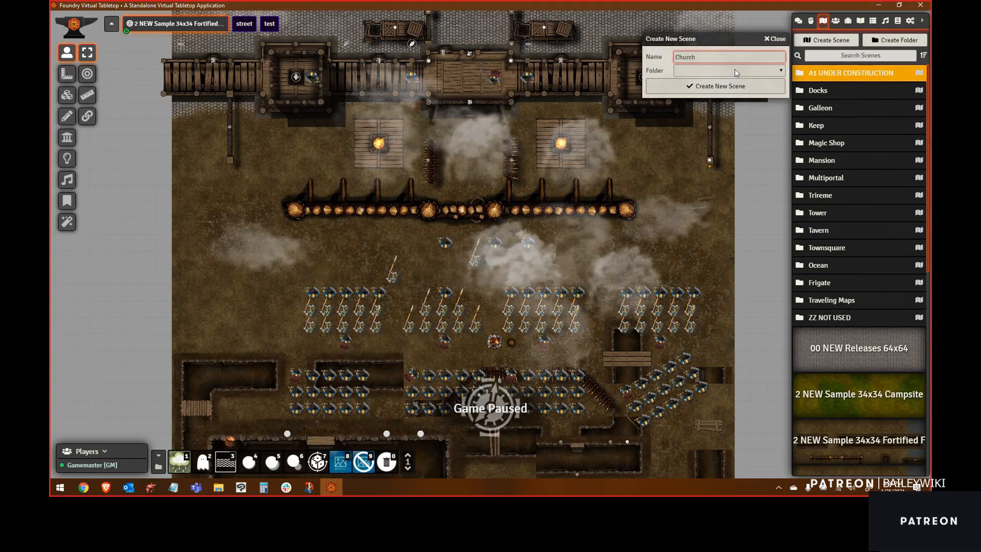
click(723, 85)
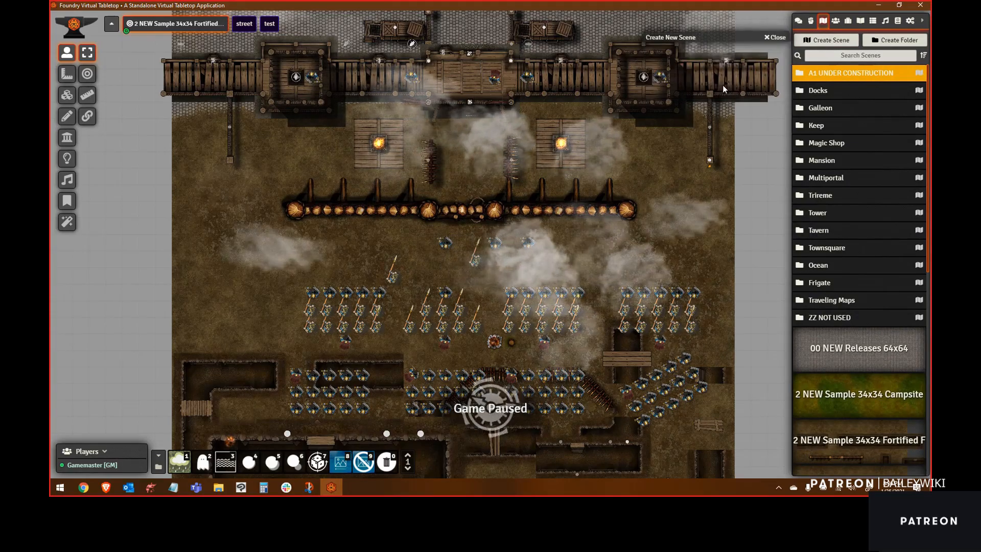
Step: Set the Church scene's background to church-level01.webp from modules/baileywiki-maps-premium/maps/church and save the changes
click(631, 110)
click(451, 257)
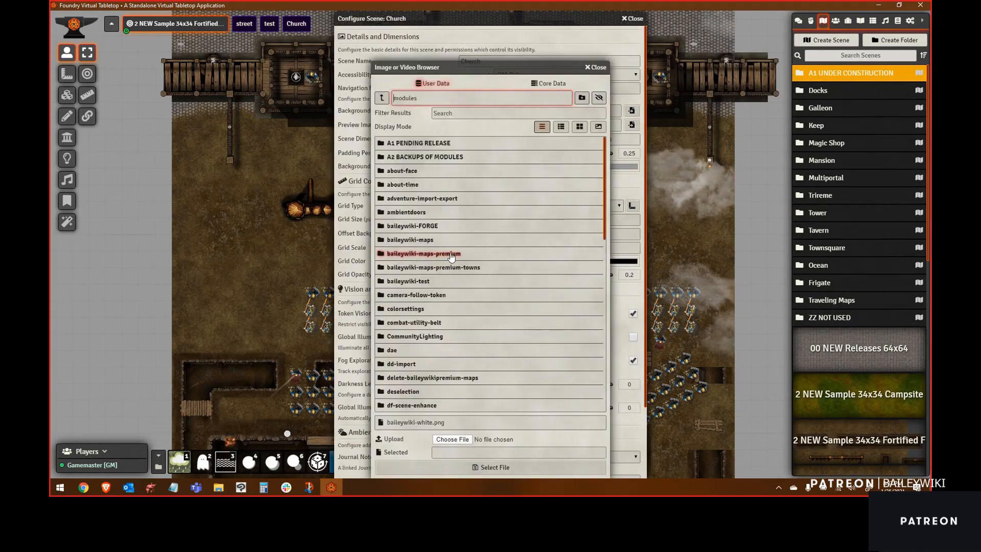
click(451, 254)
click(403, 212)
click(409, 157)
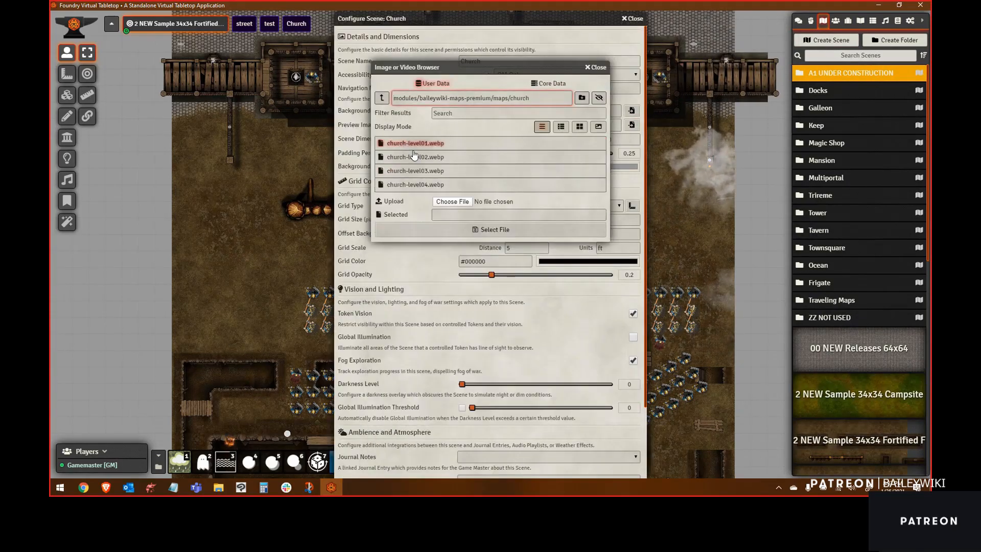
double_click(414, 145)
scroll(439, 358, down, 2)
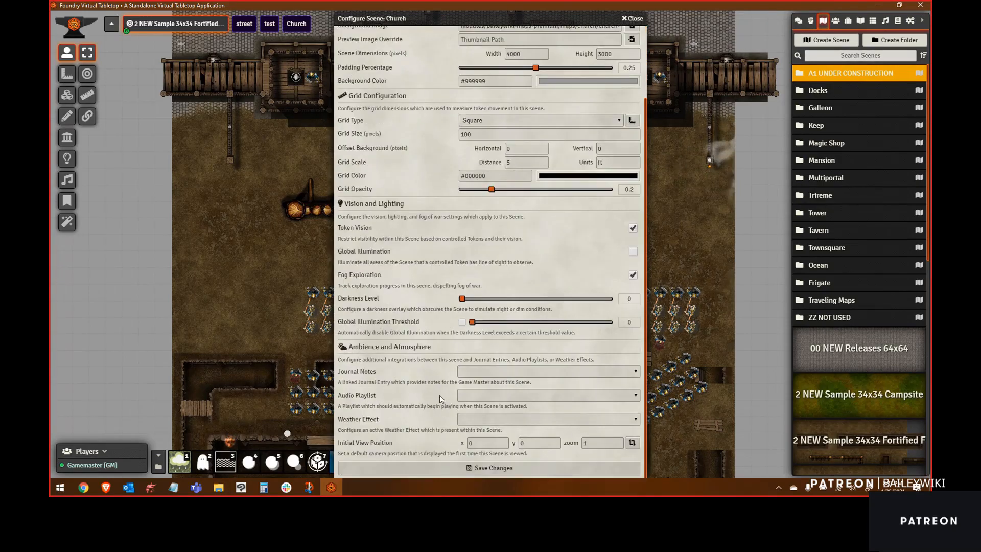
click(504, 468)
Step: Place the church-level02 tile from the maps/church folder onto the Church scene, aligned over the map
click(449, 268)
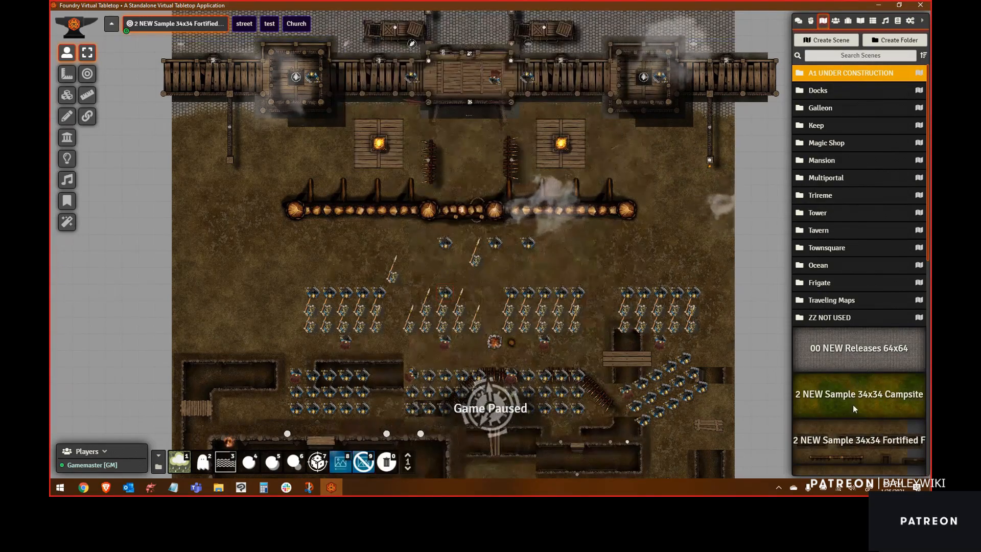
scroll(853, 404, down, 7)
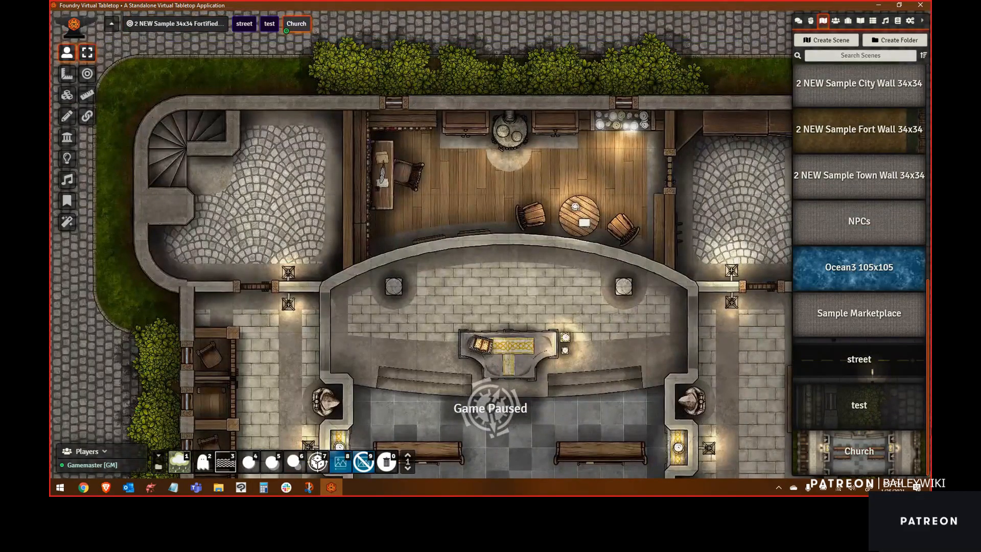
scroll(645, 275, down, 2)
scroll(635, 326, up, 4)
scroll(624, 358, up, 3)
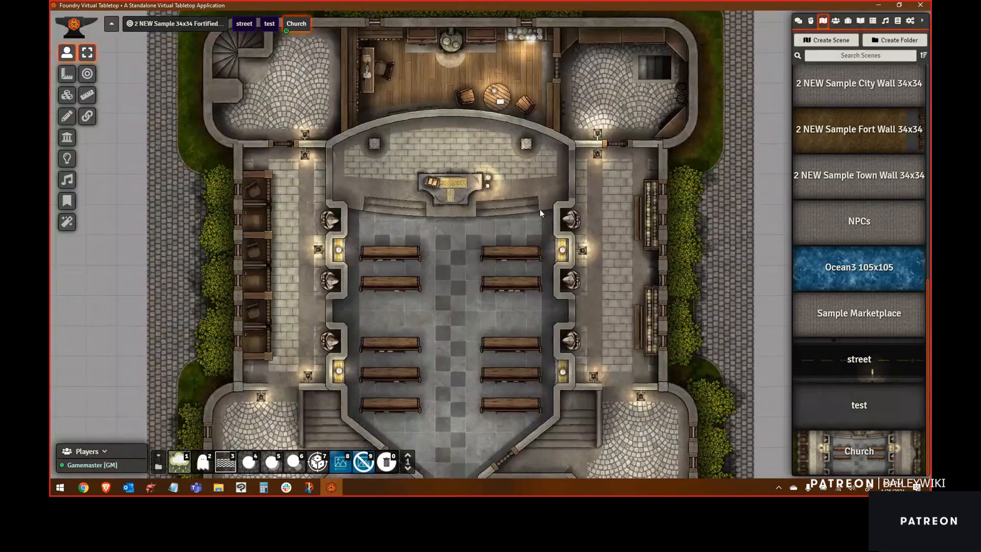
click(66, 95)
click(87, 94)
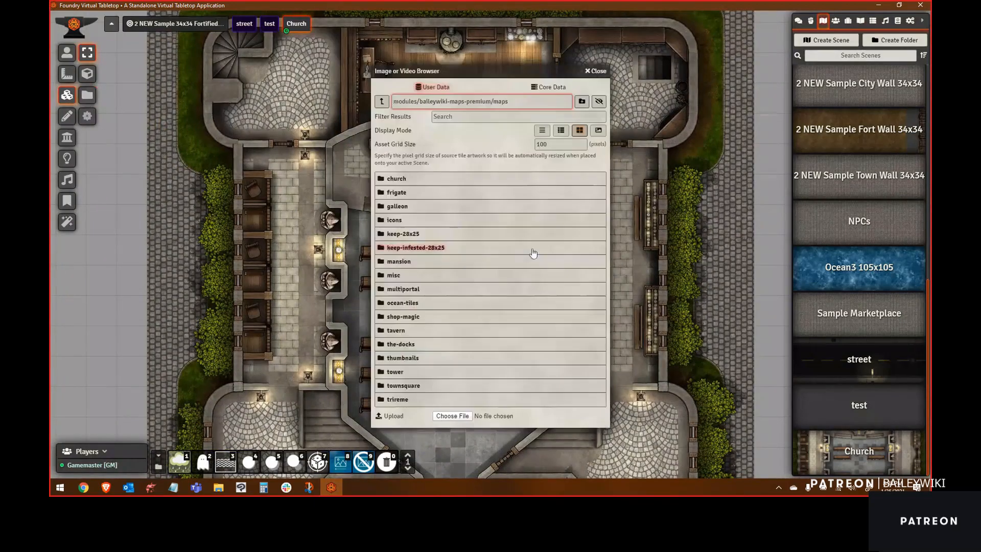
click(448, 196)
drag(448, 196, 407, 305)
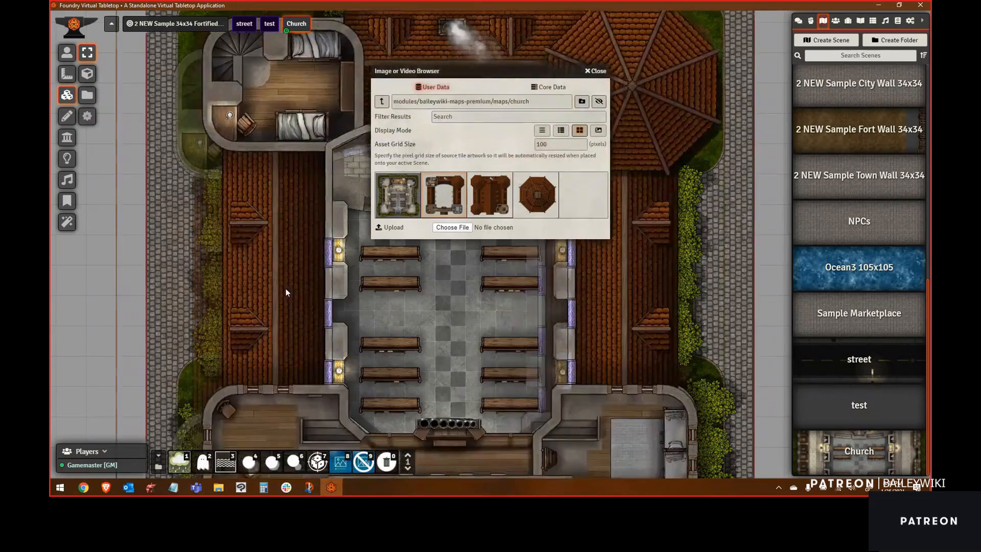
drag(299, 297, 285, 285)
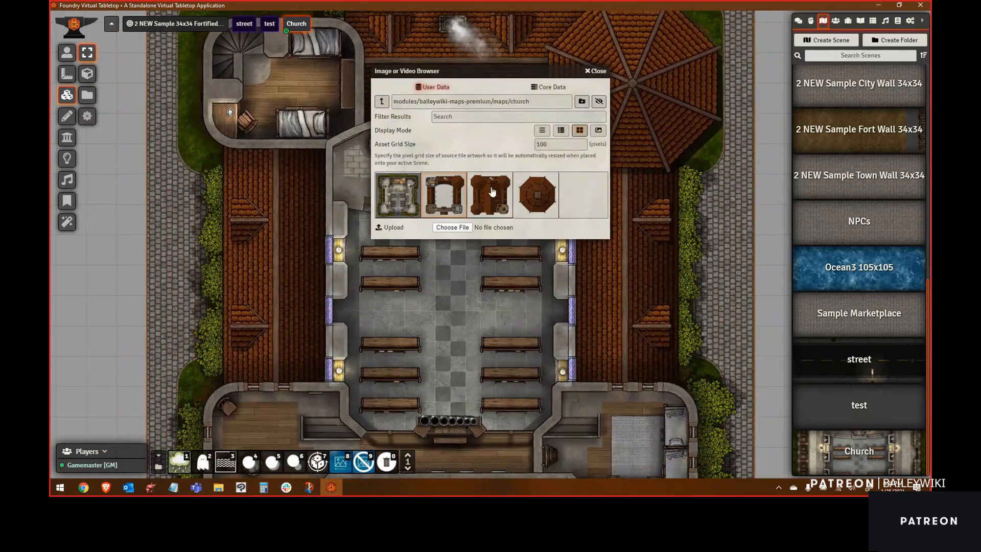
Step: Place the church-level03 tile and the church-level04 belltower roof tile on the scene and close the tile browser
drag(504, 197, 336, 305)
scroll(265, 317, down, 3)
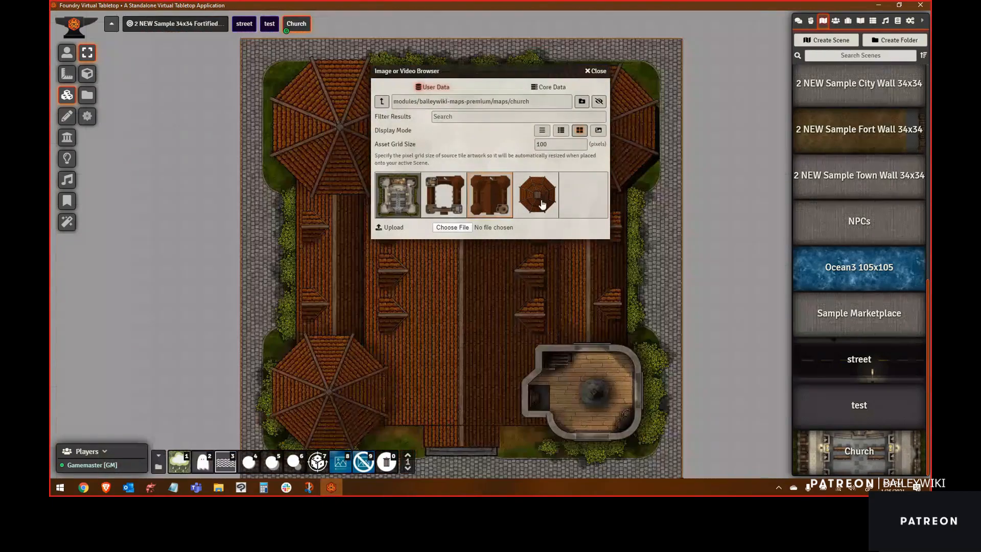
drag(534, 333, 589, 388)
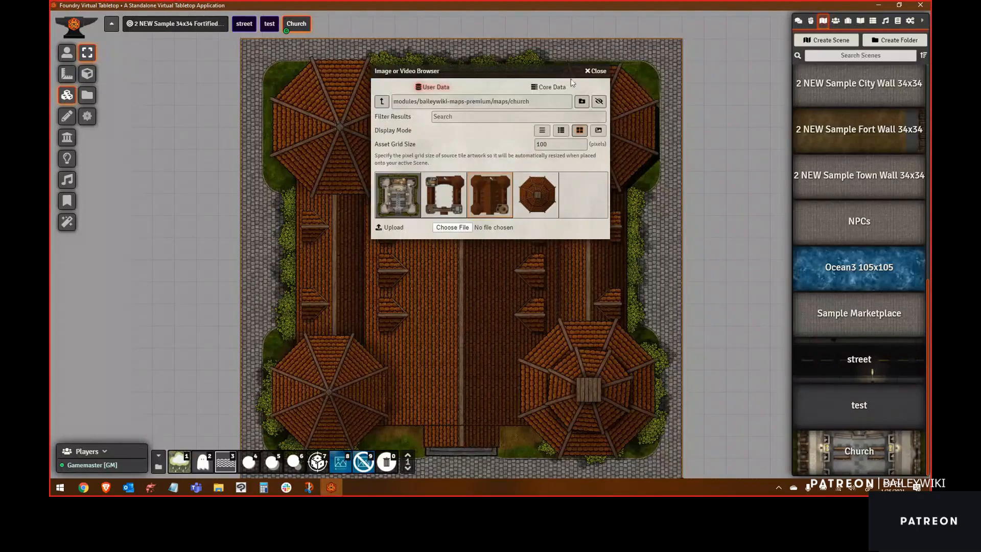
click(598, 71)
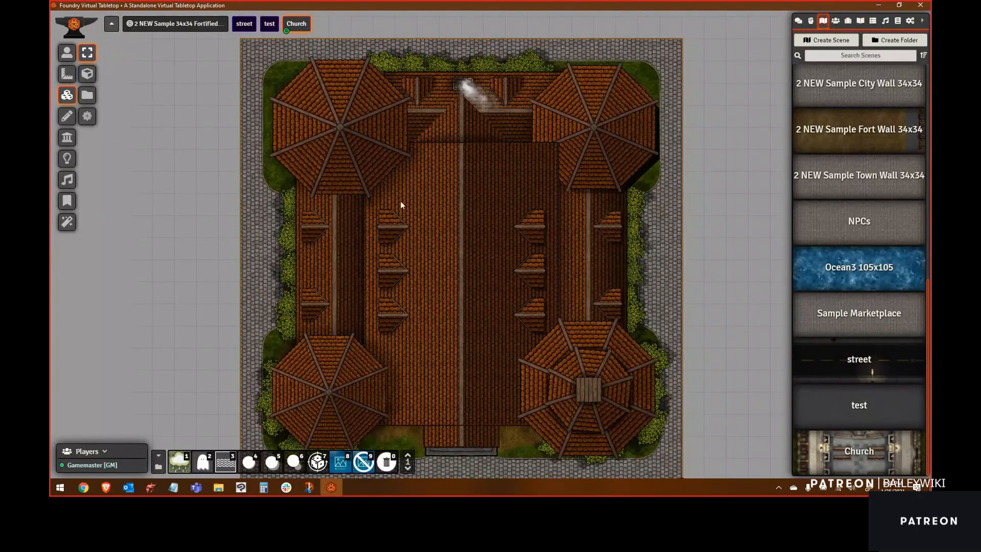
Step: Reveal the church's lower level beneath the roof tiles and inspect the interior
click(231, 41)
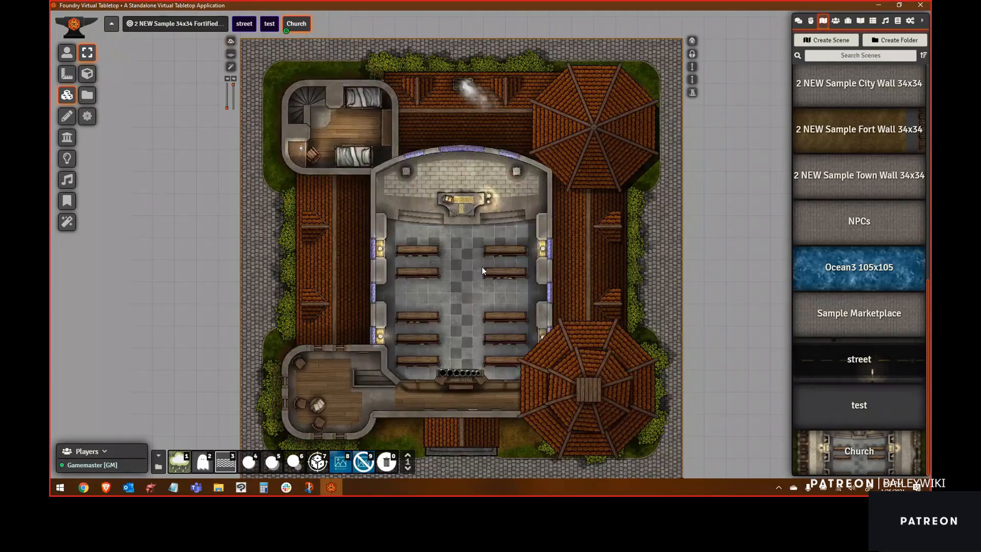
drag(744, 330, 743, 192)
scroll(716, 255, up, 5)
scroll(494, 307, down, 1)
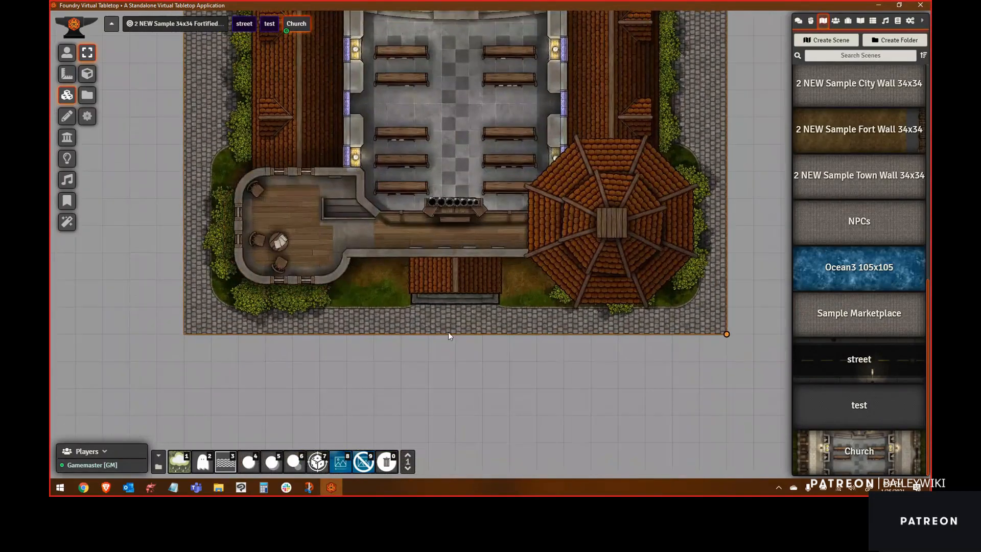
Step: Place the "Player. Move me around" actor as a token inside the church and nudge it up two squares
click(836, 20)
drag(818, 214, 455, 315)
key(Up)
key(Up)
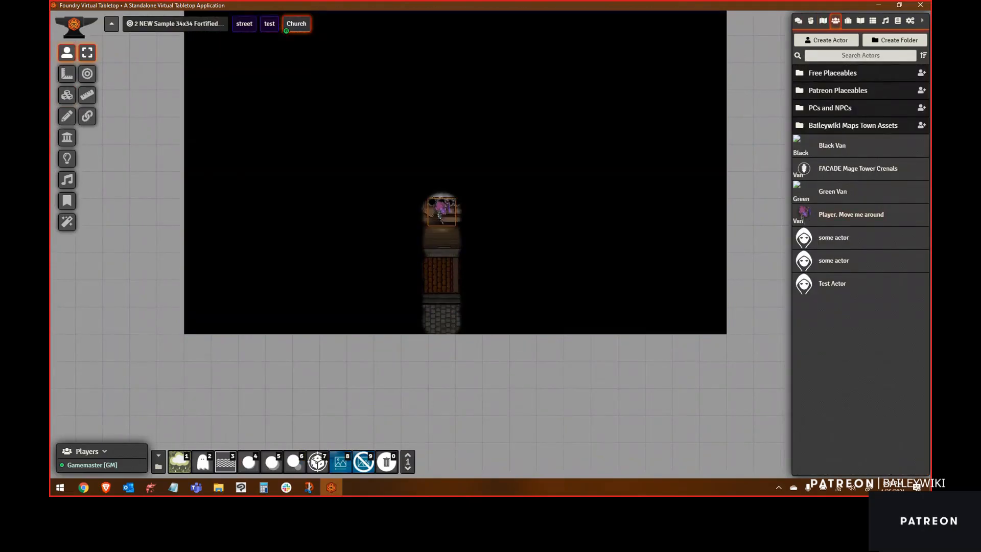
Step: Set the token's vision range to 60 in its configuration and update the token
right_click(443, 212)
click(418, 215)
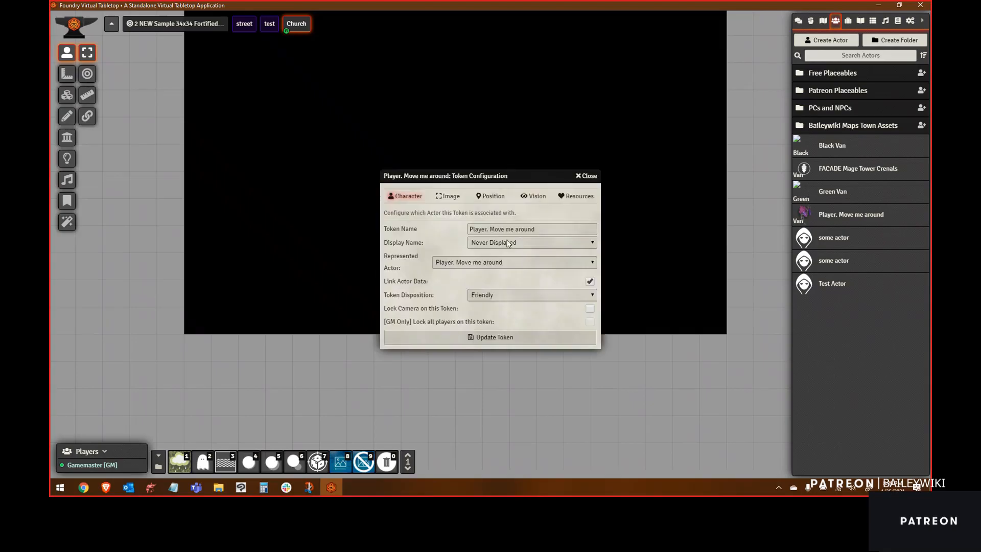
click(537, 198)
drag(479, 243, 444, 245)
text(60)
key(Tab)
click(493, 397)
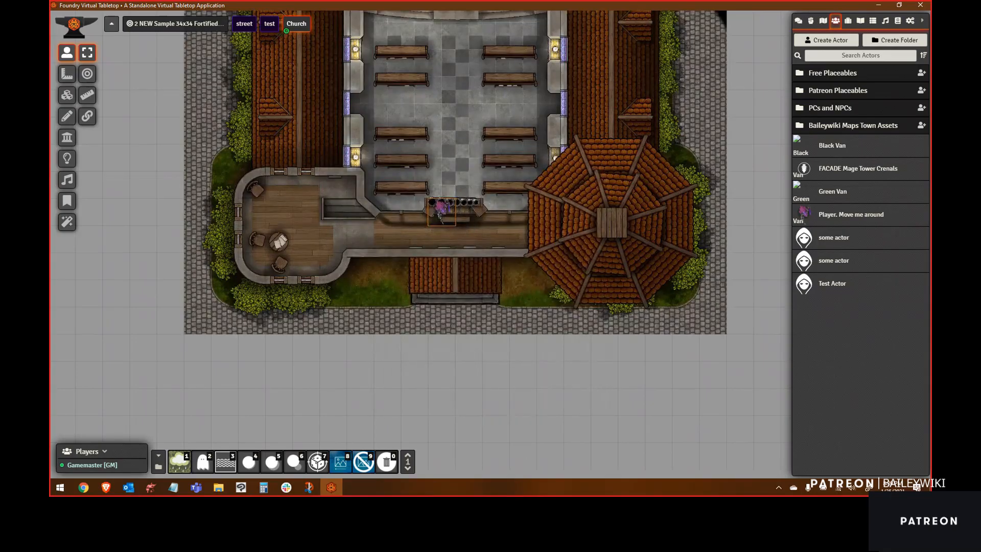
Step: Move the token back and forth through the church nave to test its vision
key(Down)
key(Down)
key(Down)
key(Down)
key(Up)
key(Up)
key(Up)
key(Up)
key(Up)
key(Up)
key(Up)
key(Up)
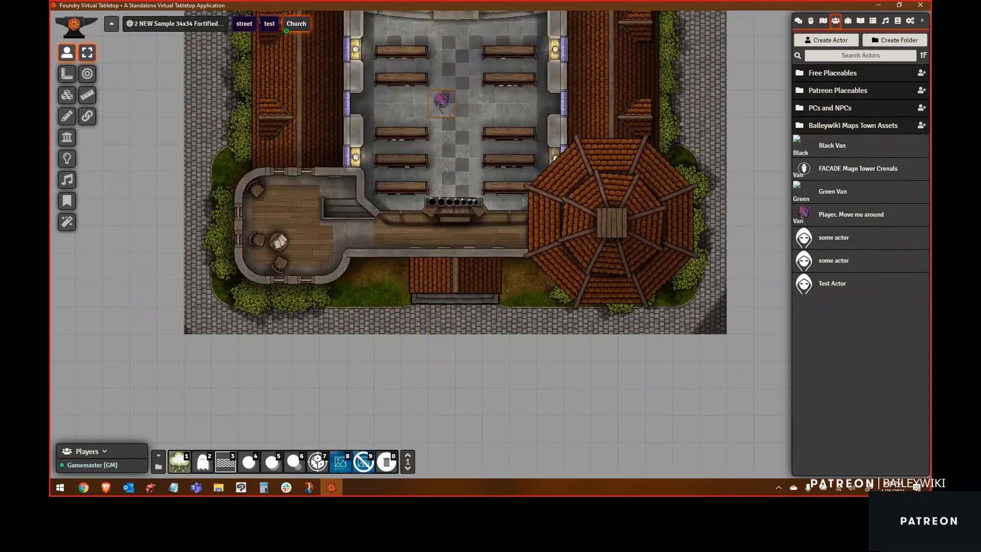